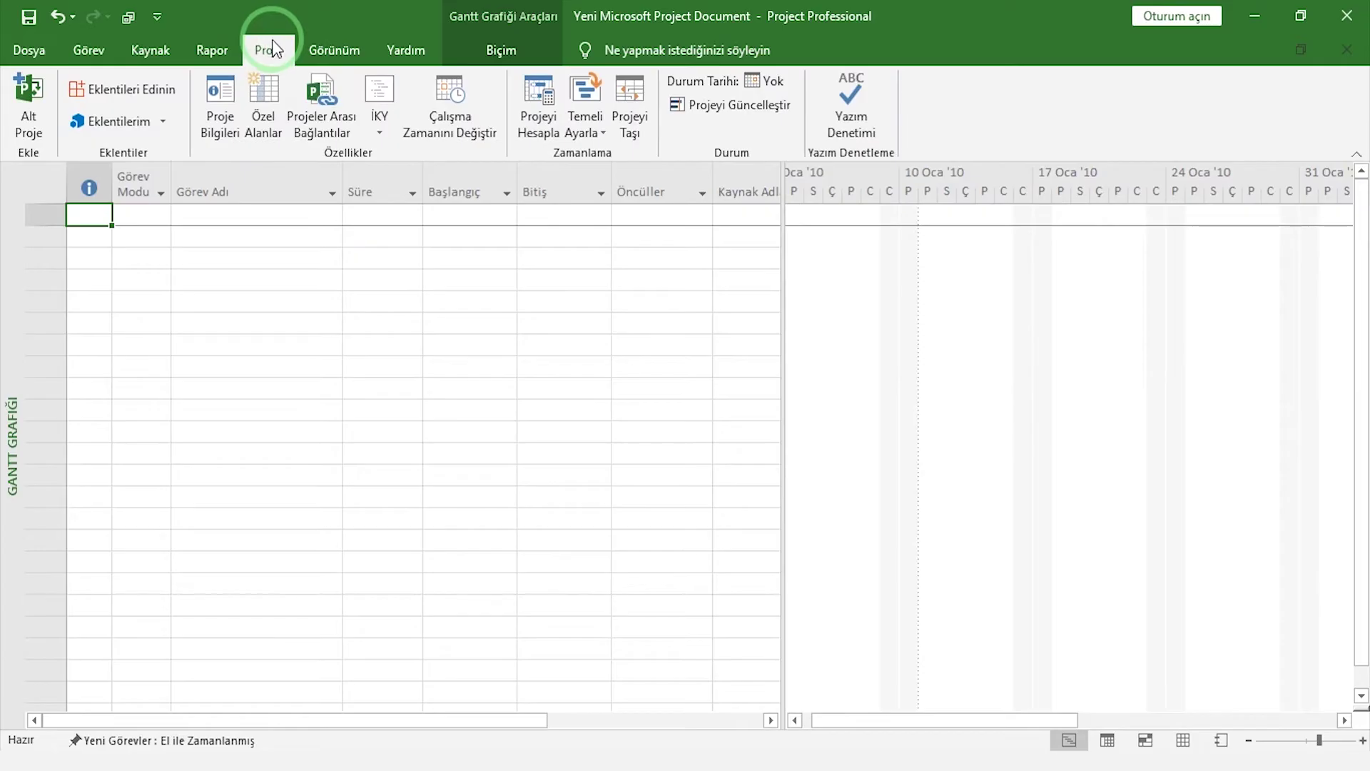
- Set the project's start date to Monday 6.01.20 in the project information
{"action": "left_click", "coordinate": [226, 101]}
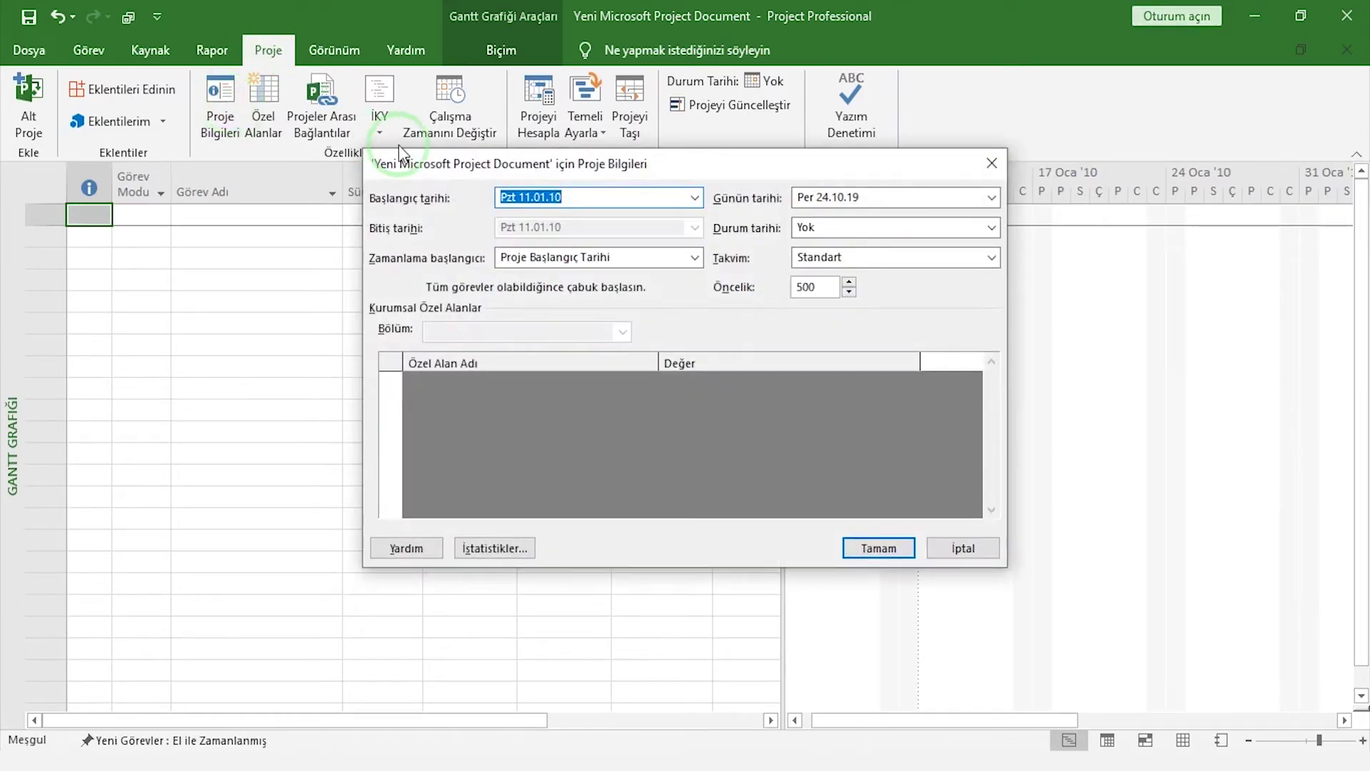
{"action": "left_click", "coordinate": [566, 196]}
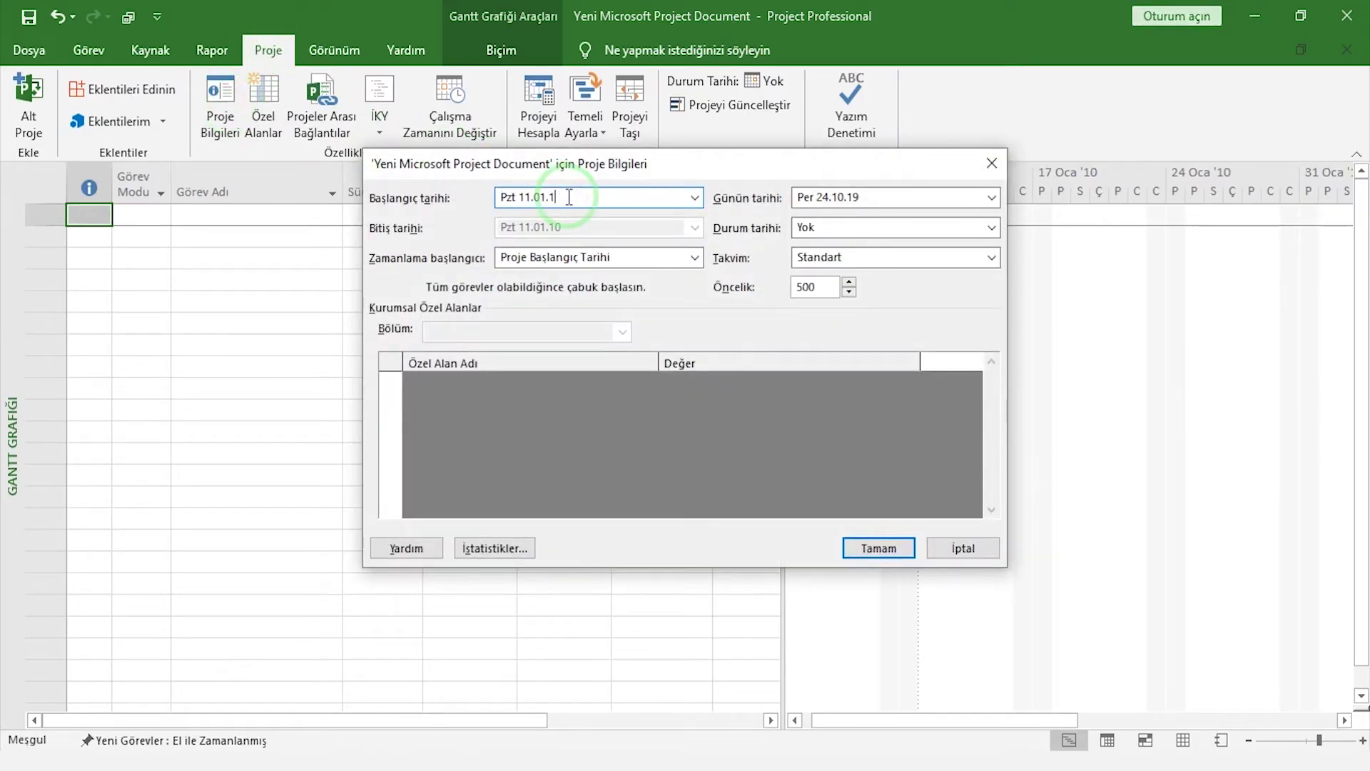
{"action": "type", "text": "20"}
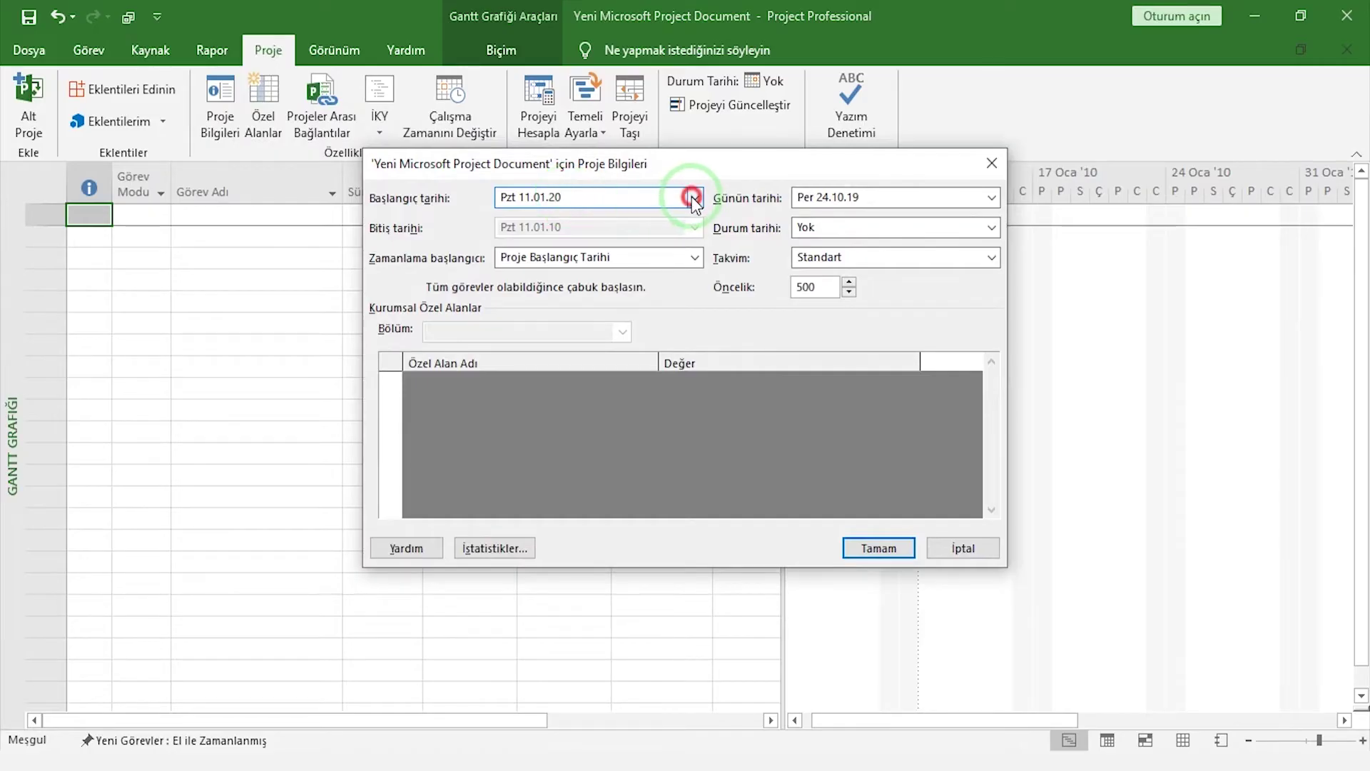
{"action": "left_click", "coordinate": [694, 197]}
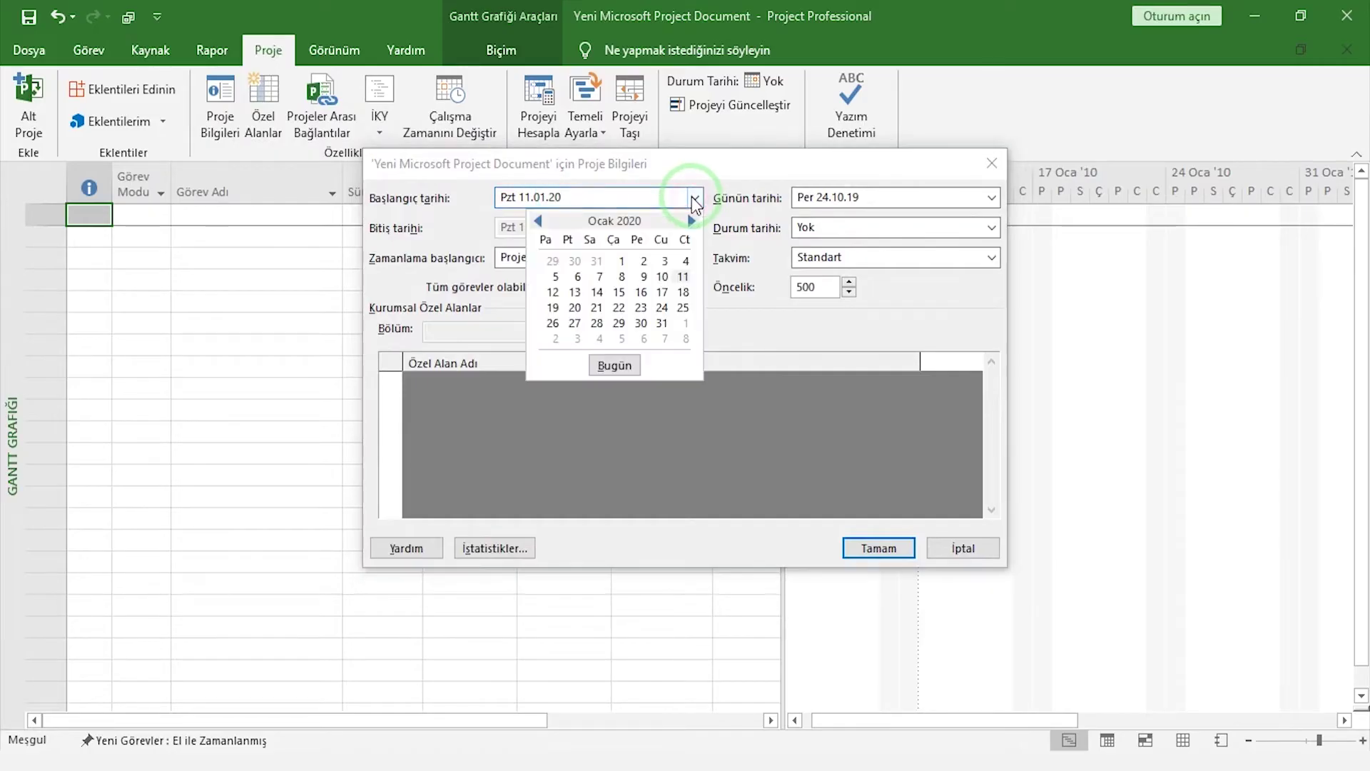
{"action": "left_click", "coordinate": [578, 277]}
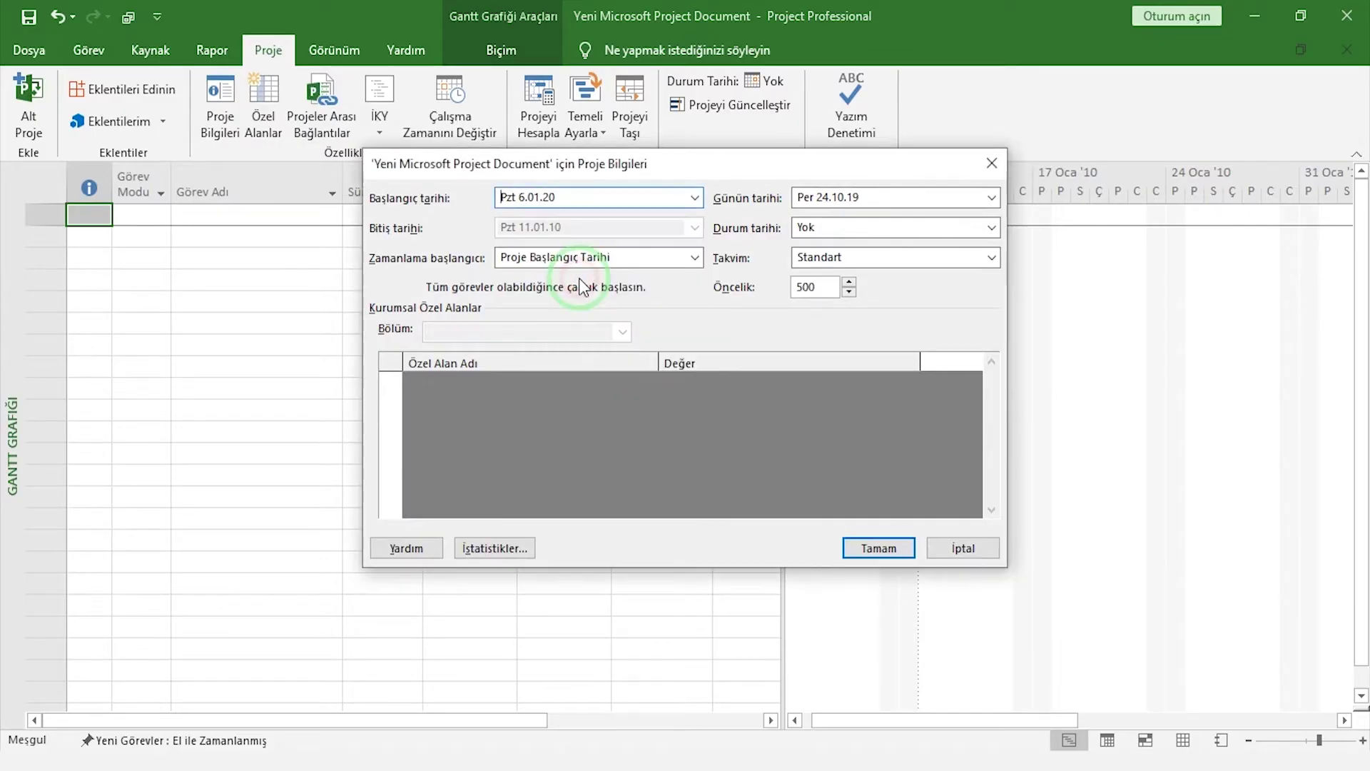
{"action": "left_click", "coordinate": [887, 554]}
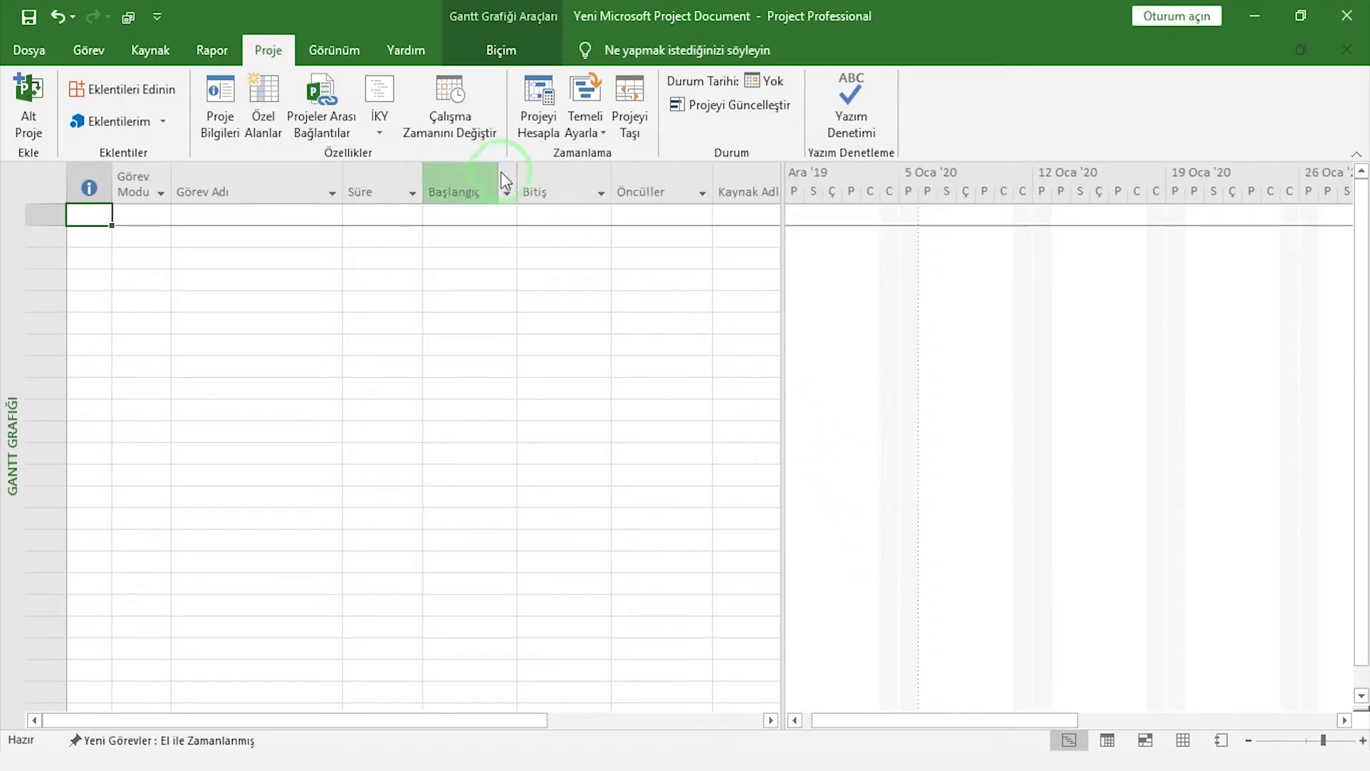
- Add an exception named Cumartesi on 11.01.2020 to the Standart project calendar's working time
{"action": "left_click", "coordinate": [467, 121]}
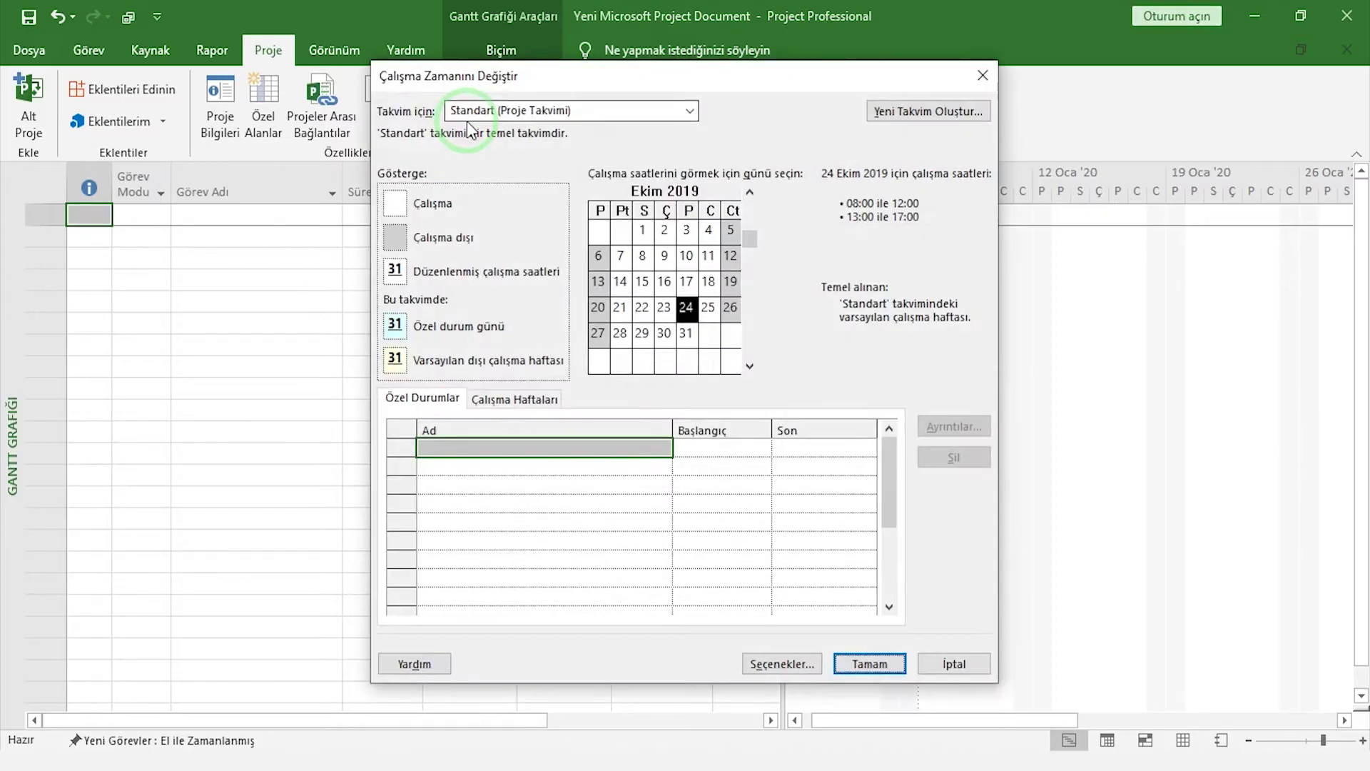
{"action": "left_click", "coordinate": [749, 365]}
{"action": "left_click", "coordinate": [749, 365]}
{"action": "left_click", "coordinate": [750, 365]}
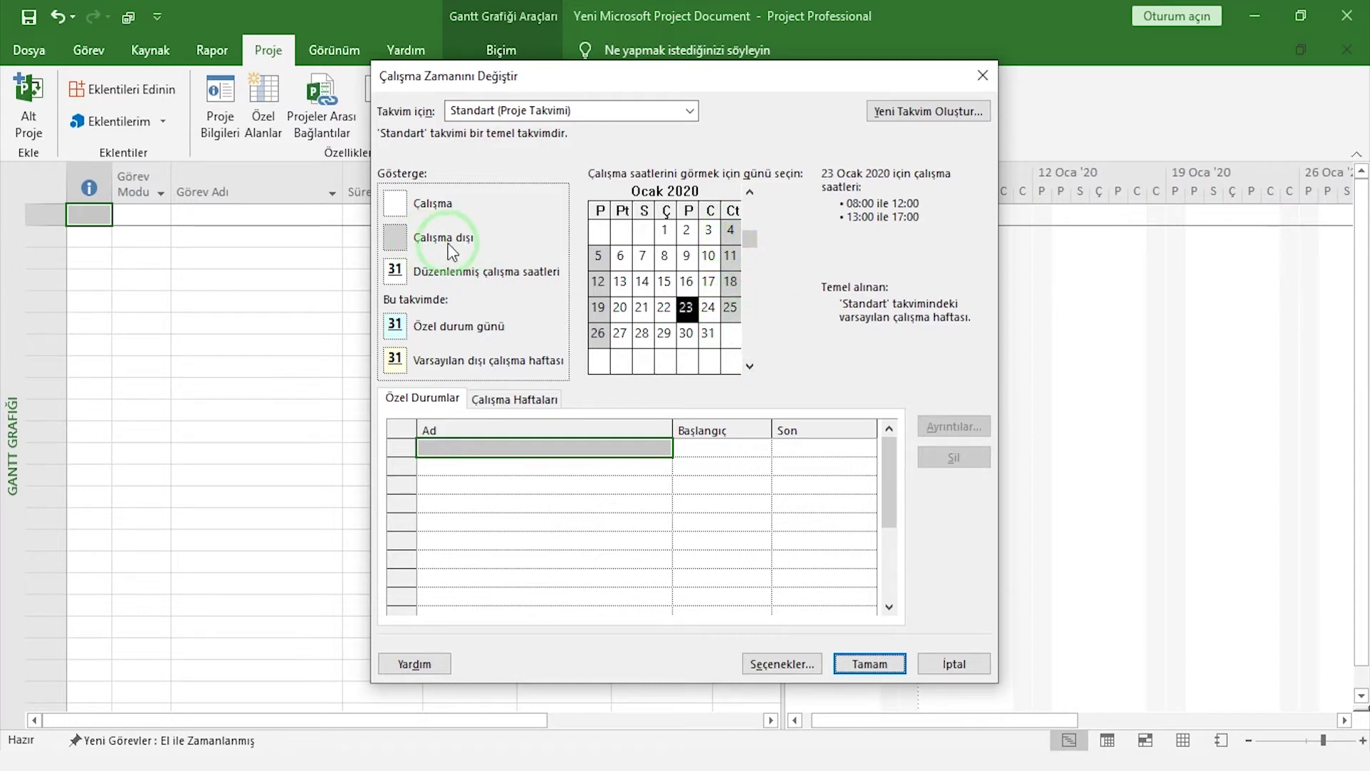
{"action": "left_click", "coordinate": [731, 255]}
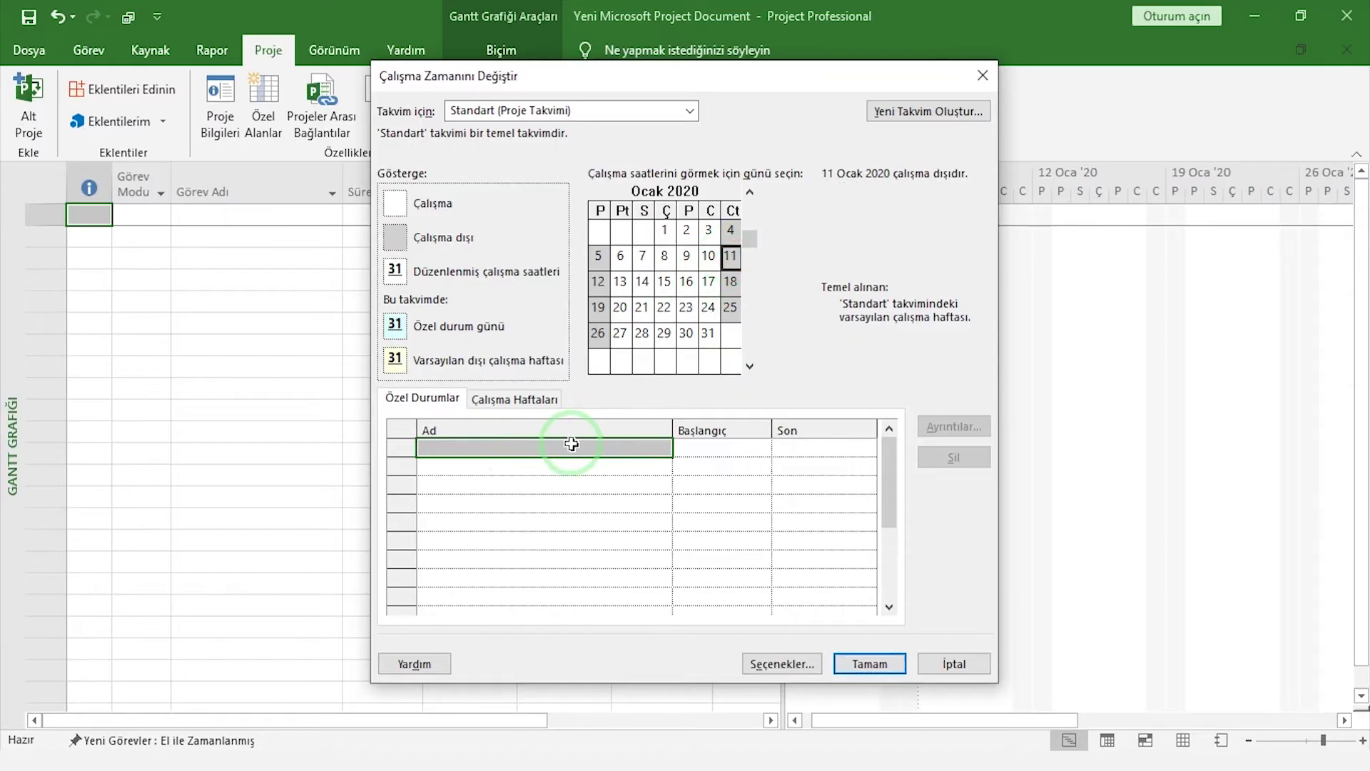
{"action": "left_click", "coordinate": [577, 443]}
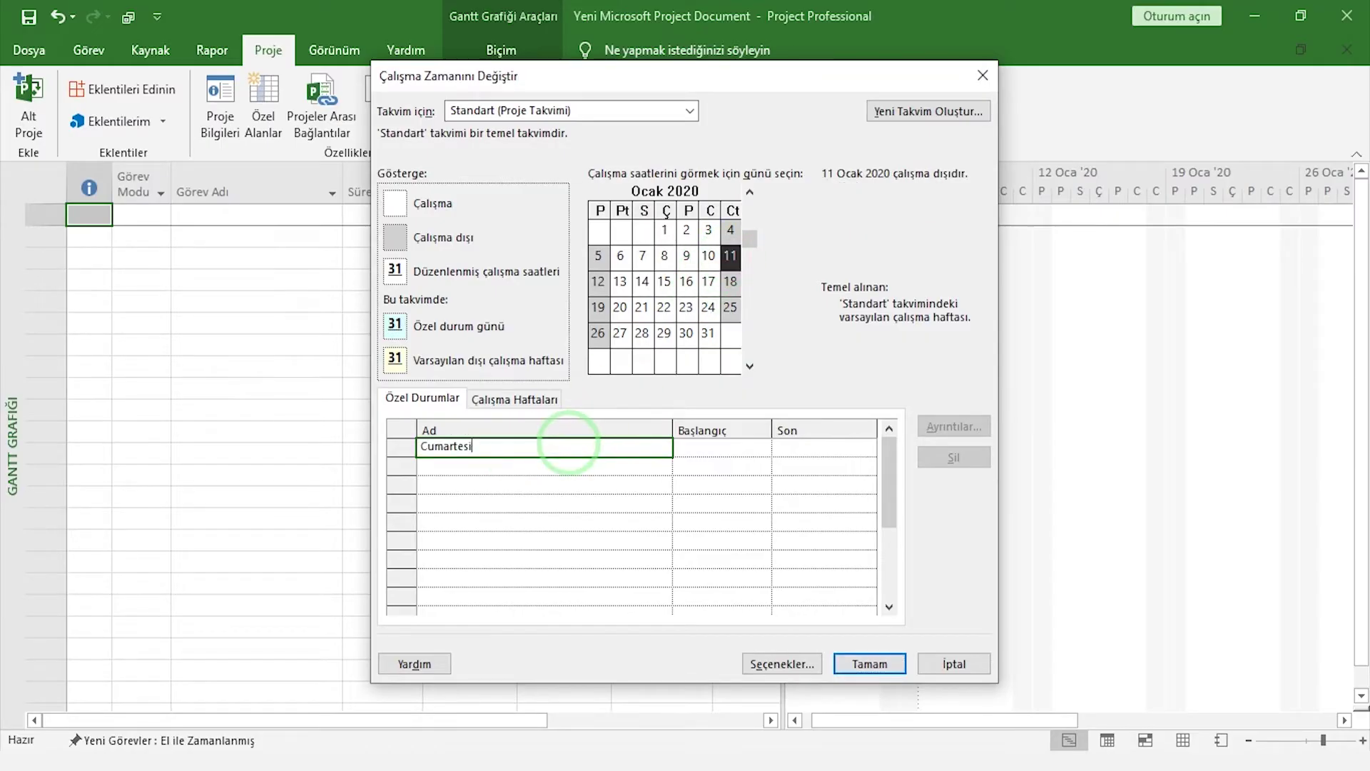
{"action": "left_click", "coordinate": [707, 447]}
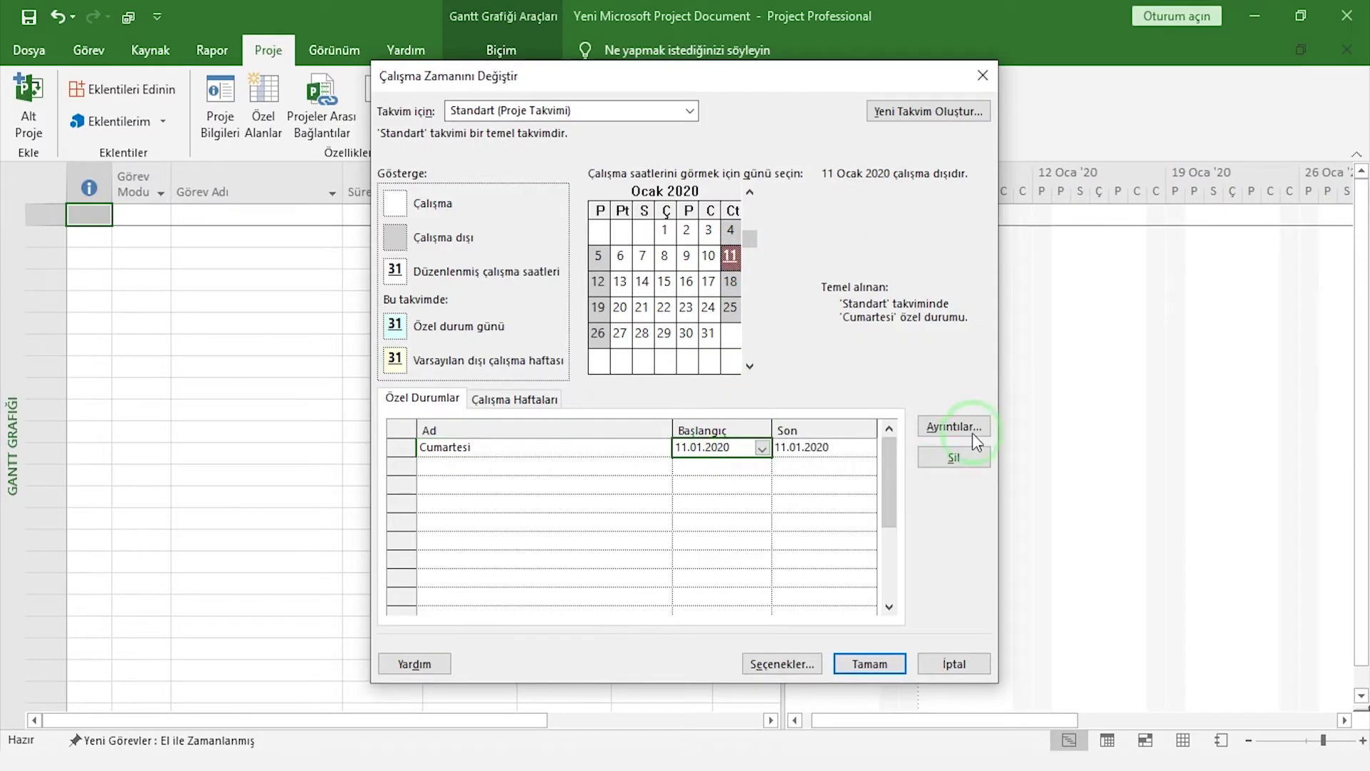
- Define the Cumartesi exception as working time with the default hours, recurring every week on Saturday
{"action": "left_click", "coordinate": [956, 426]}
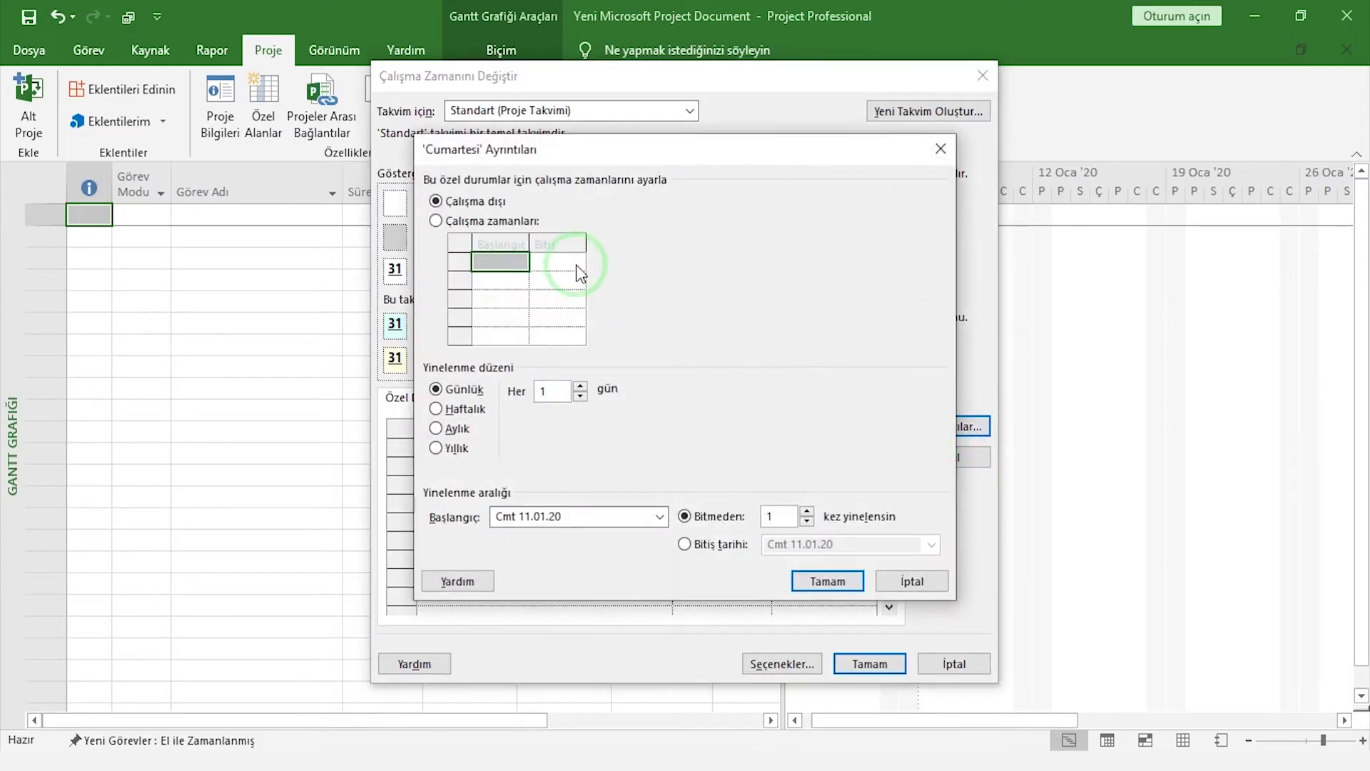
{"action": "left_click", "coordinate": [492, 221]}
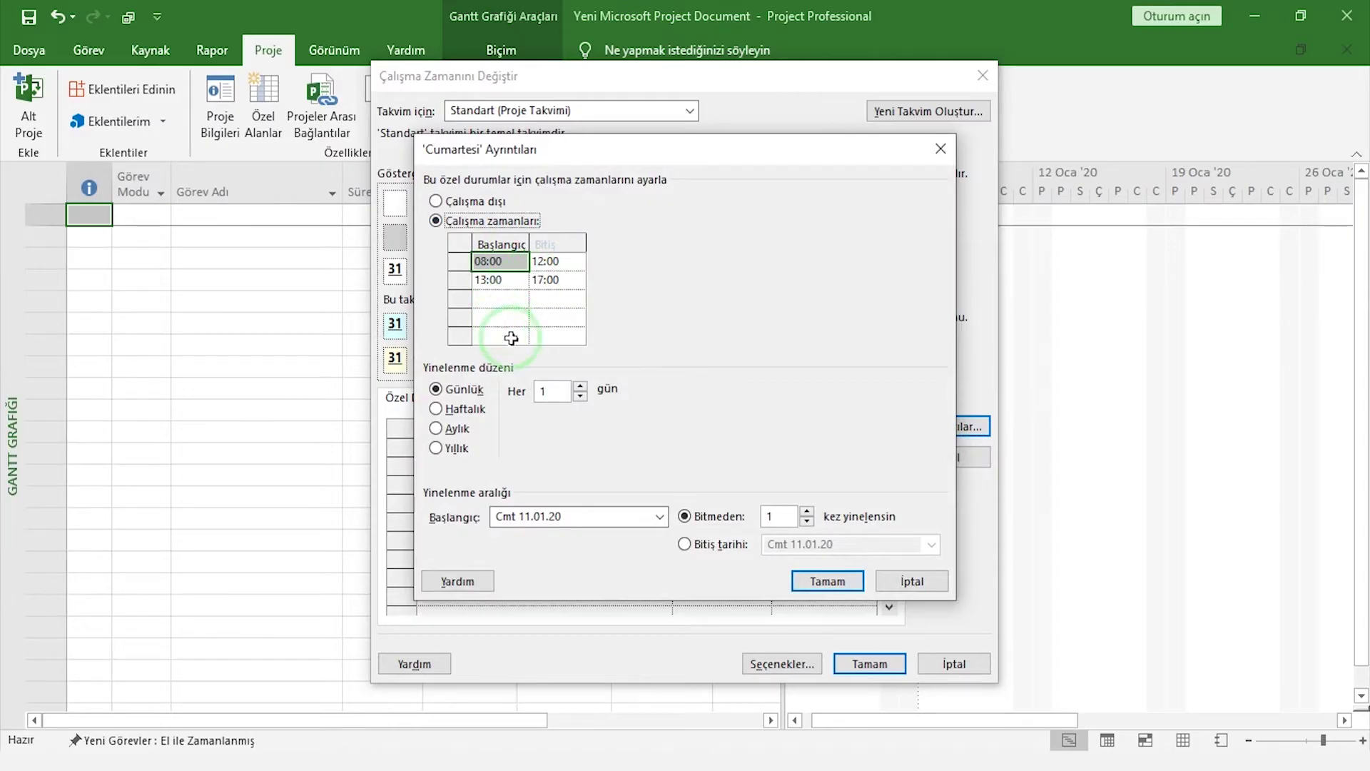
{"action": "left_click", "coordinate": [465, 419]}
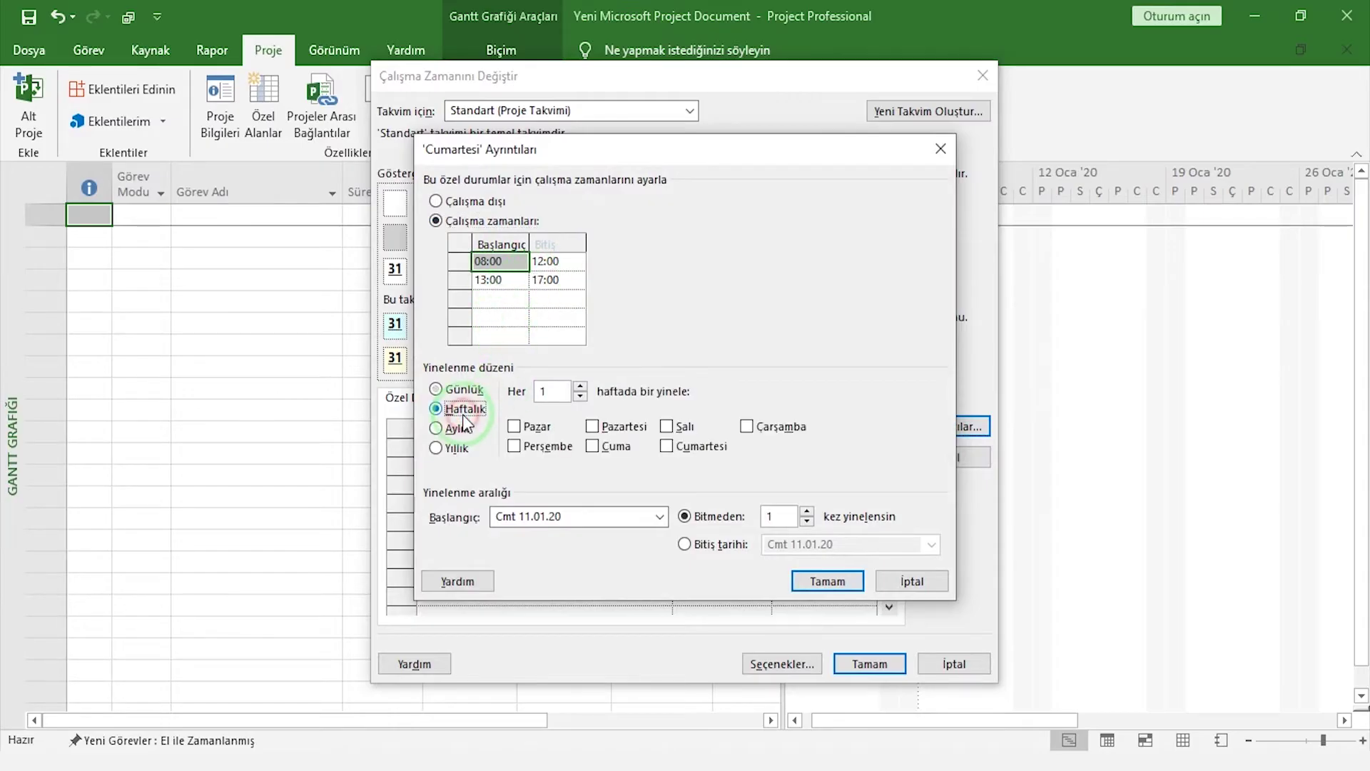
{"action": "left_click", "coordinate": [666, 446]}
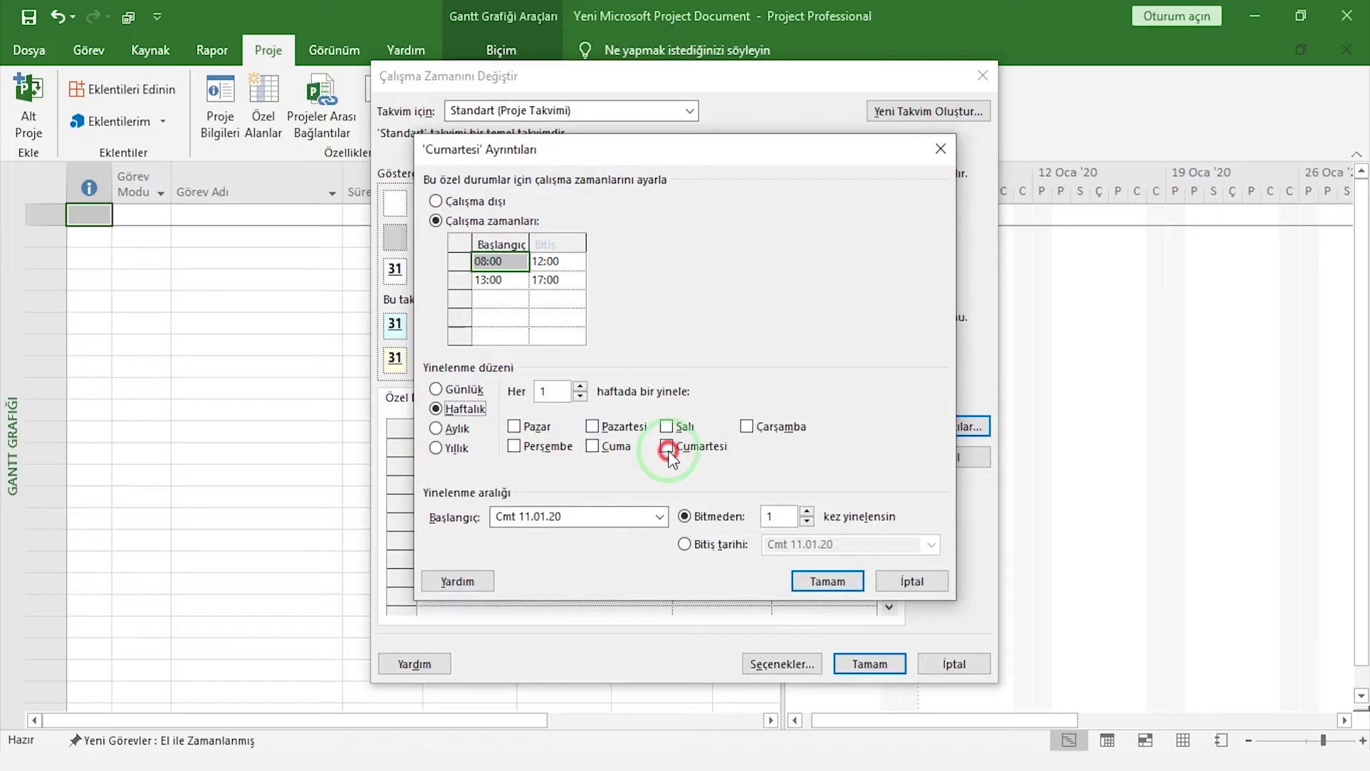
- End the Cumartesi recurrence by date on 28.03.2020 and apply the working time changes
{"action": "left_click", "coordinate": [706, 548]}
{"action": "left_click", "coordinate": [931, 546]}
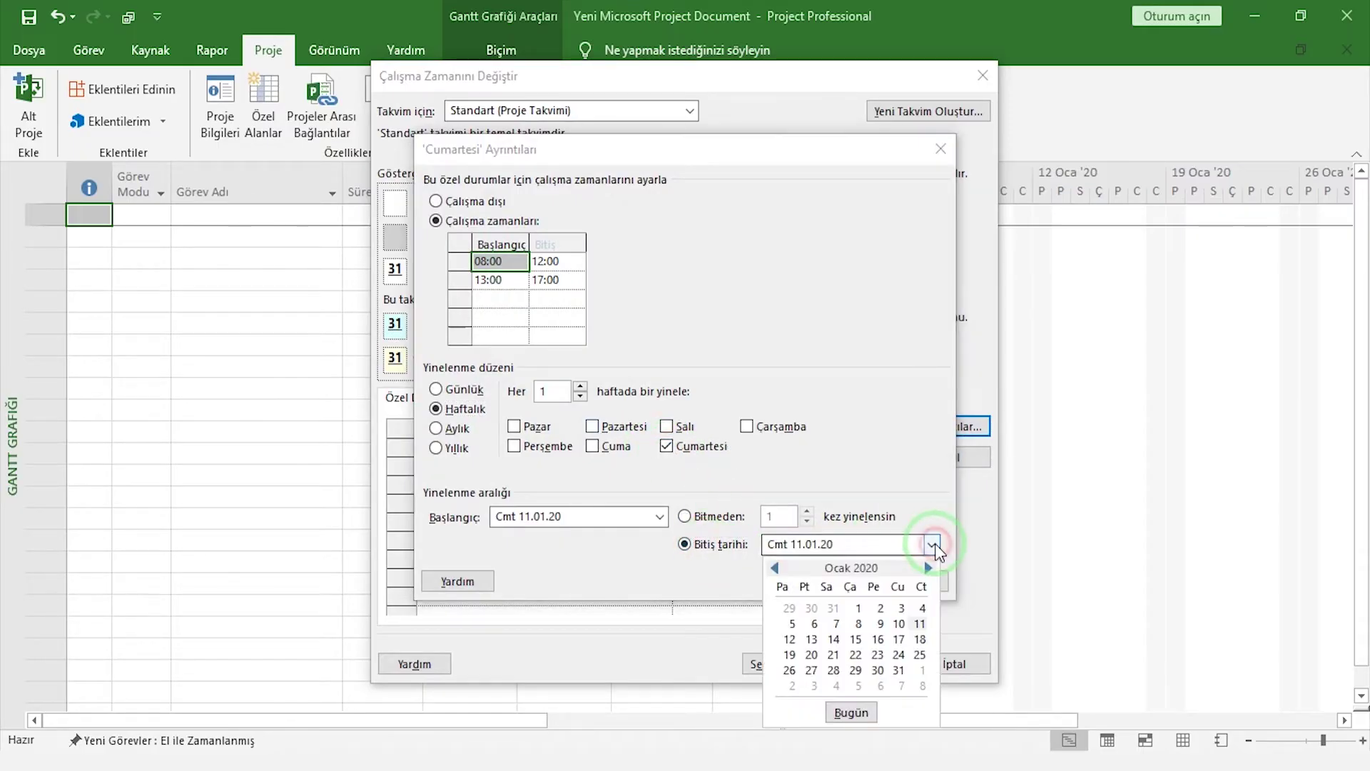
{"action": "left_click", "coordinate": [928, 568]}
{"action": "left_click", "coordinate": [928, 568]}
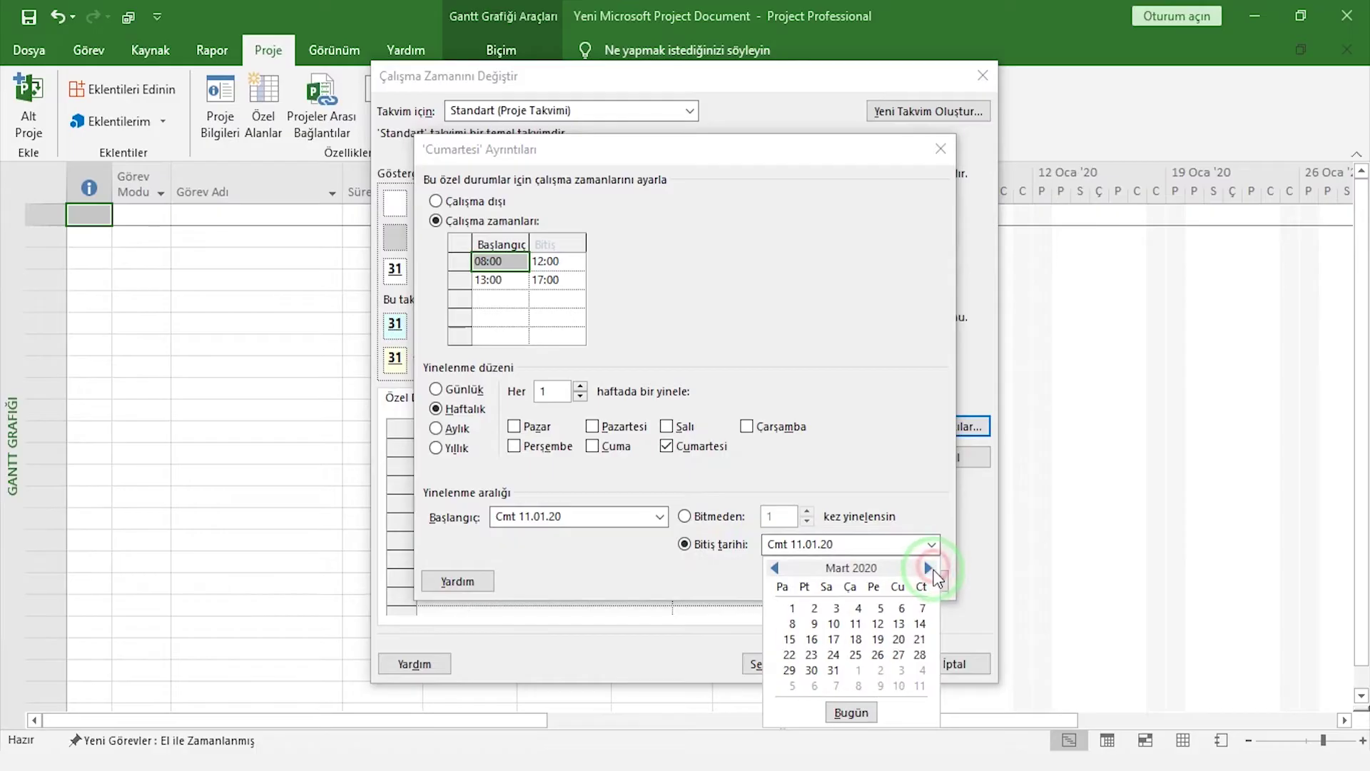
{"action": "left_click", "coordinate": [920, 655]}
{"action": "left_click", "coordinate": [851, 589]}
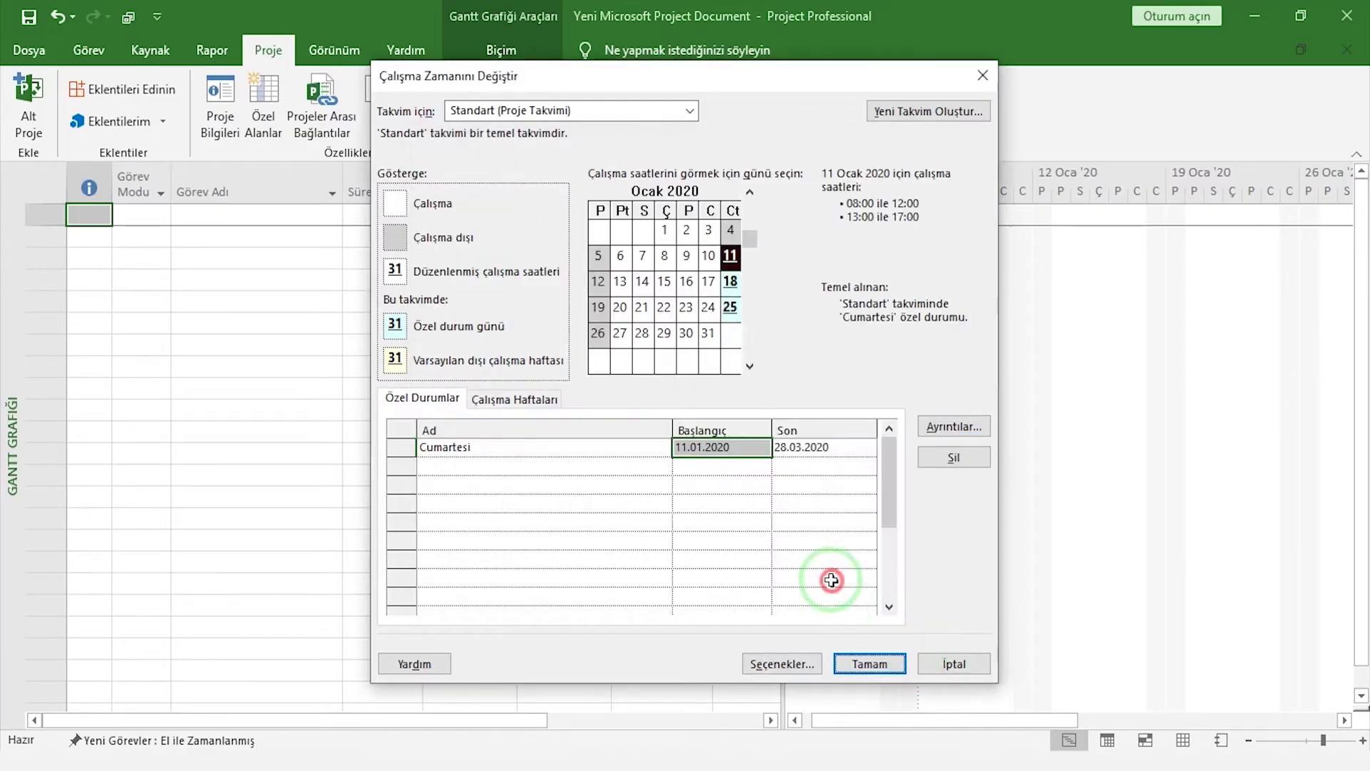
{"action": "left_click", "coordinate": [862, 662]}
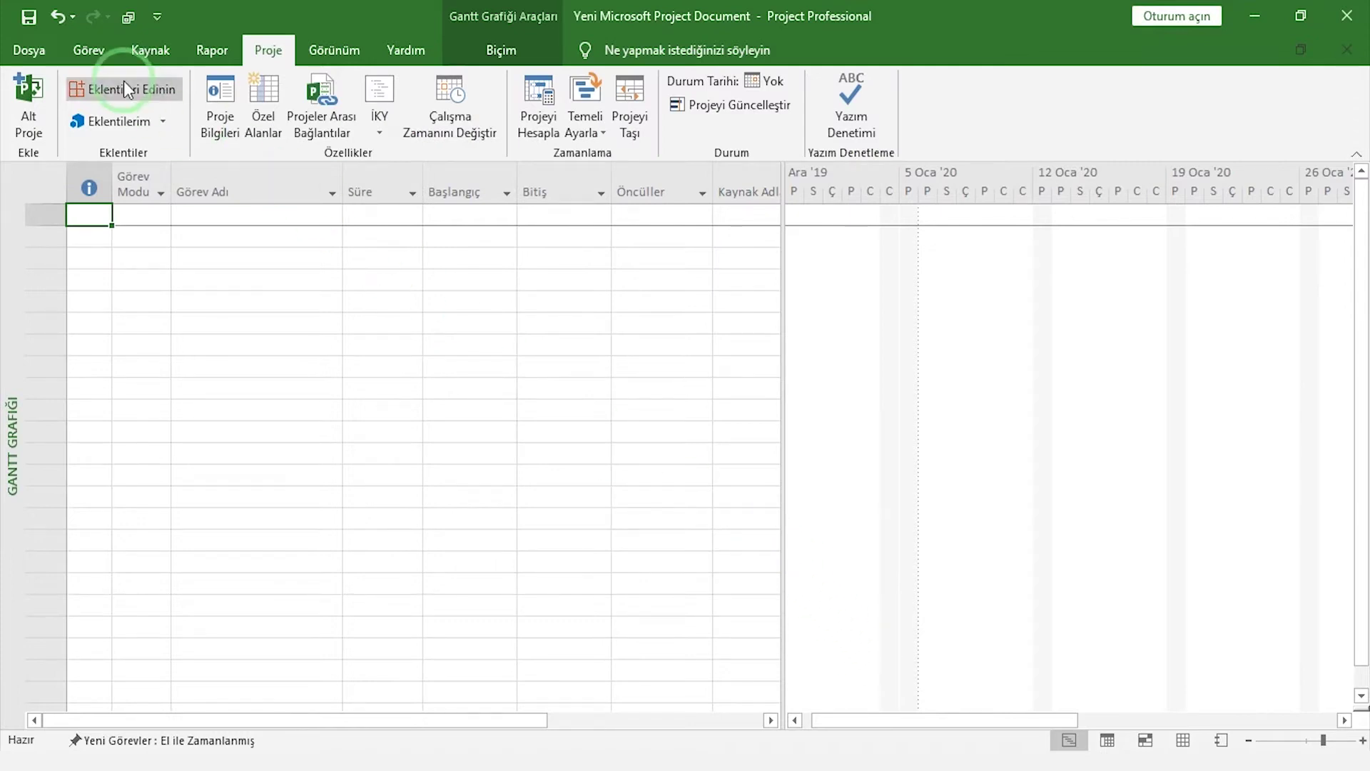
- Enter the first four task names: Bina-Kaba İşler, Mobilizasyon, Kaba İşler and Kazı
{"action": "left_click", "coordinate": [93, 50]}
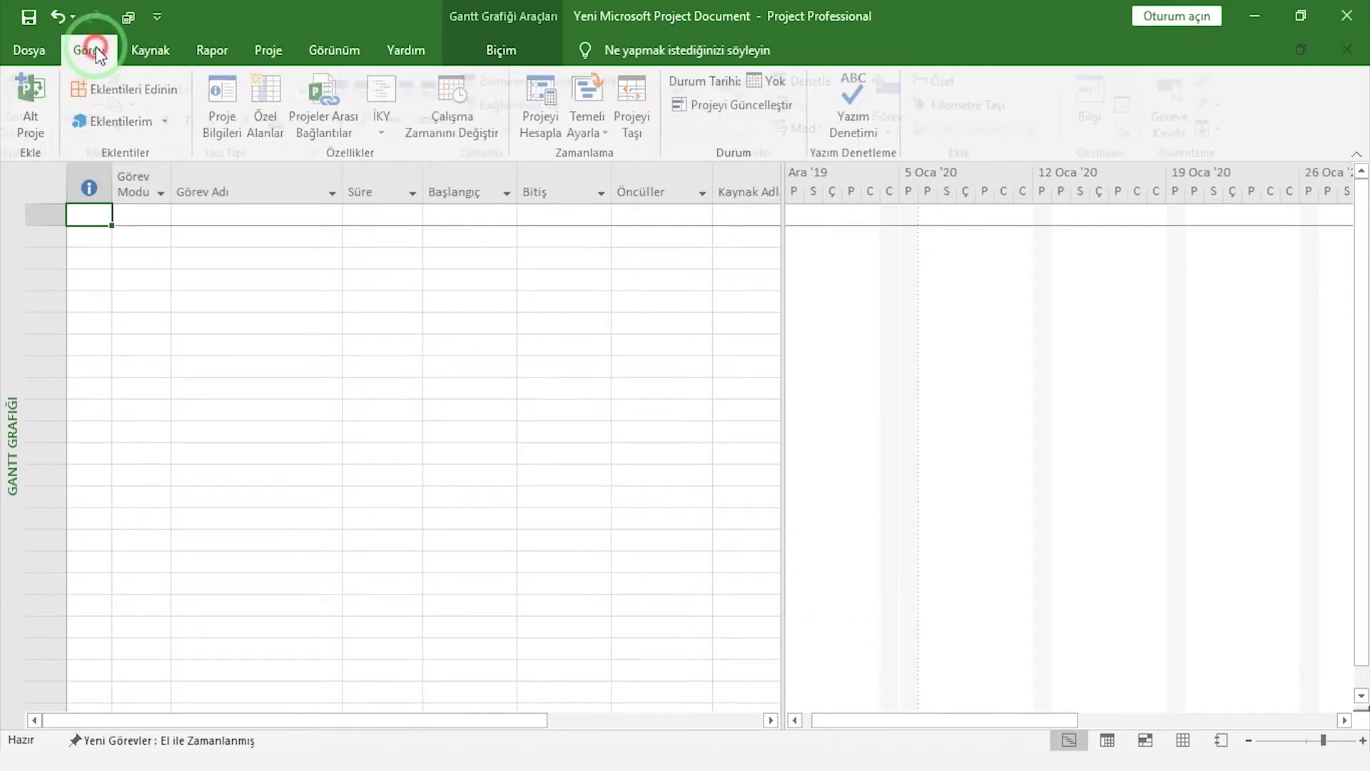
{"action": "left_click", "coordinate": [242, 217]}
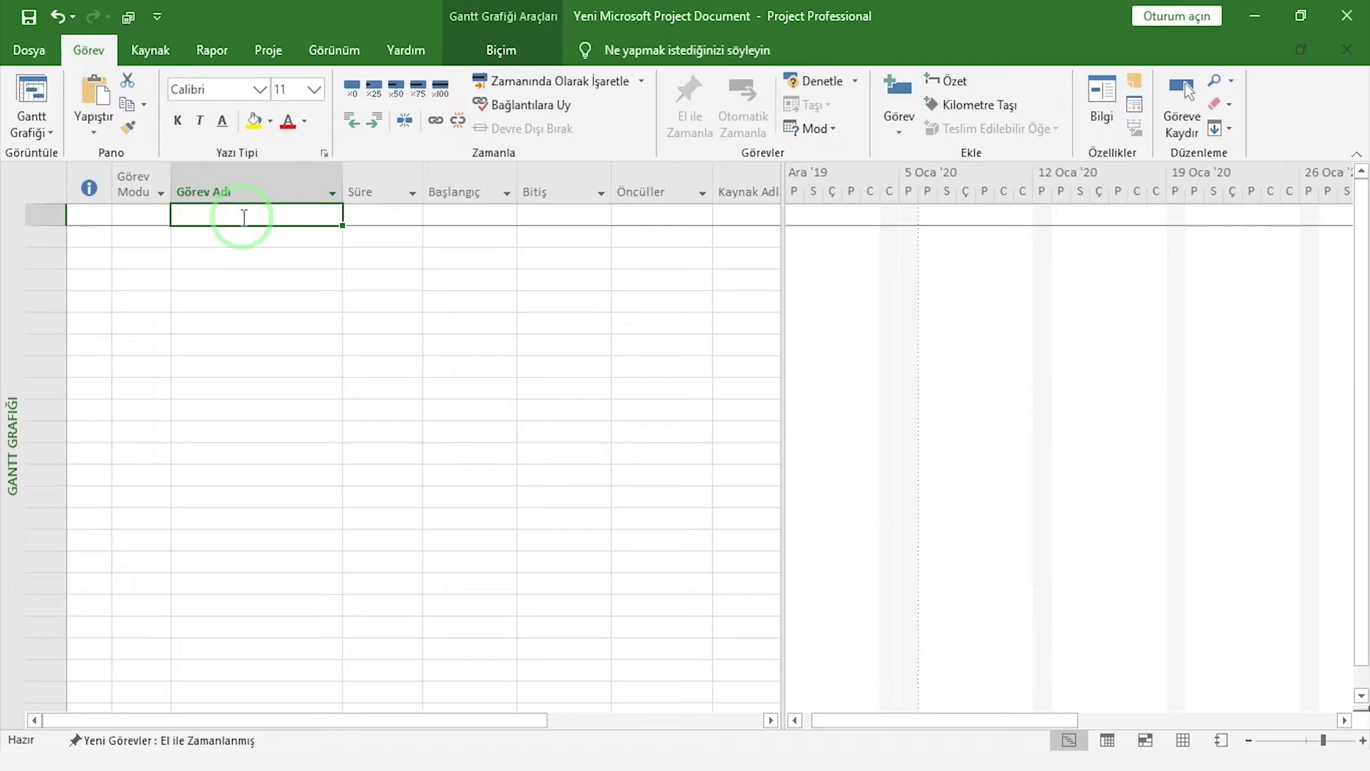
{"action": "type", "text": "Bi"}
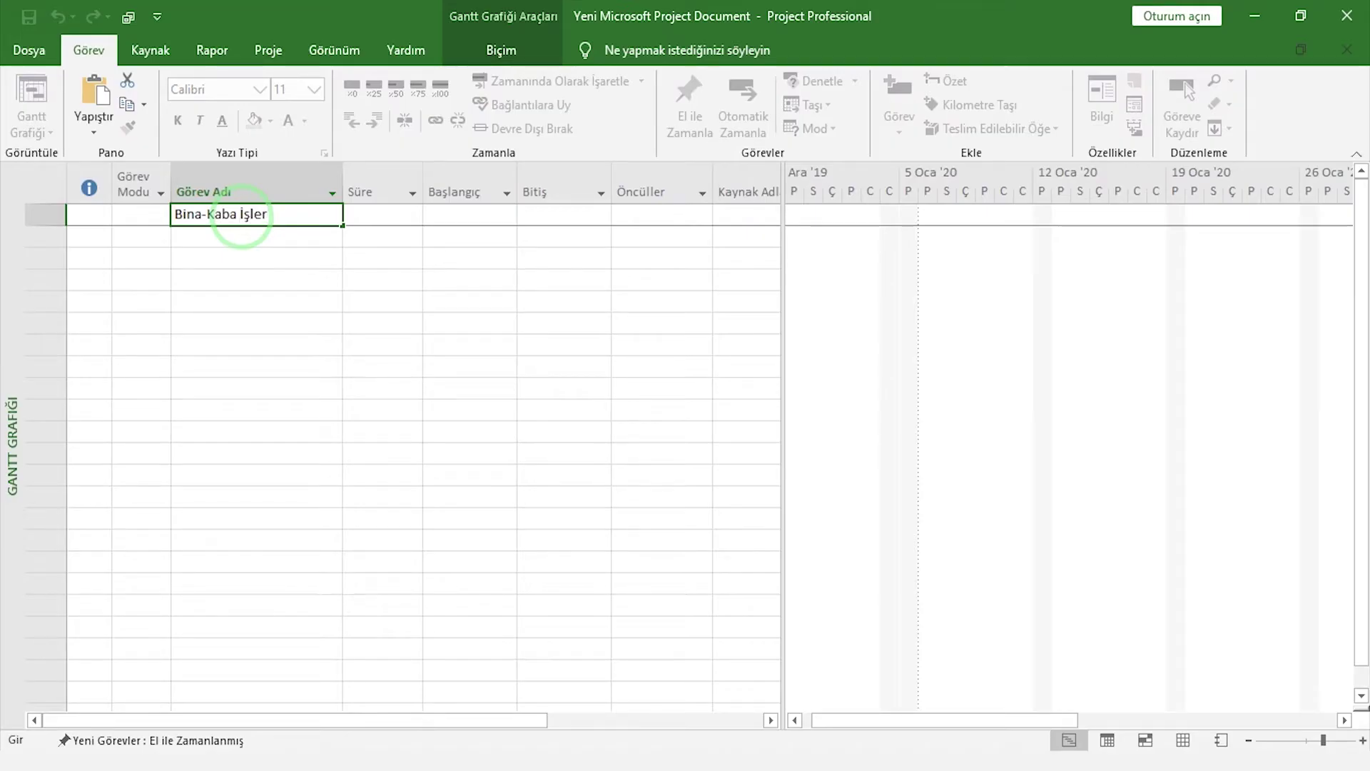
{"action": "type", "text": "na-Kaba İşler"}
{"action": "left_click", "coordinate": [209, 242]}
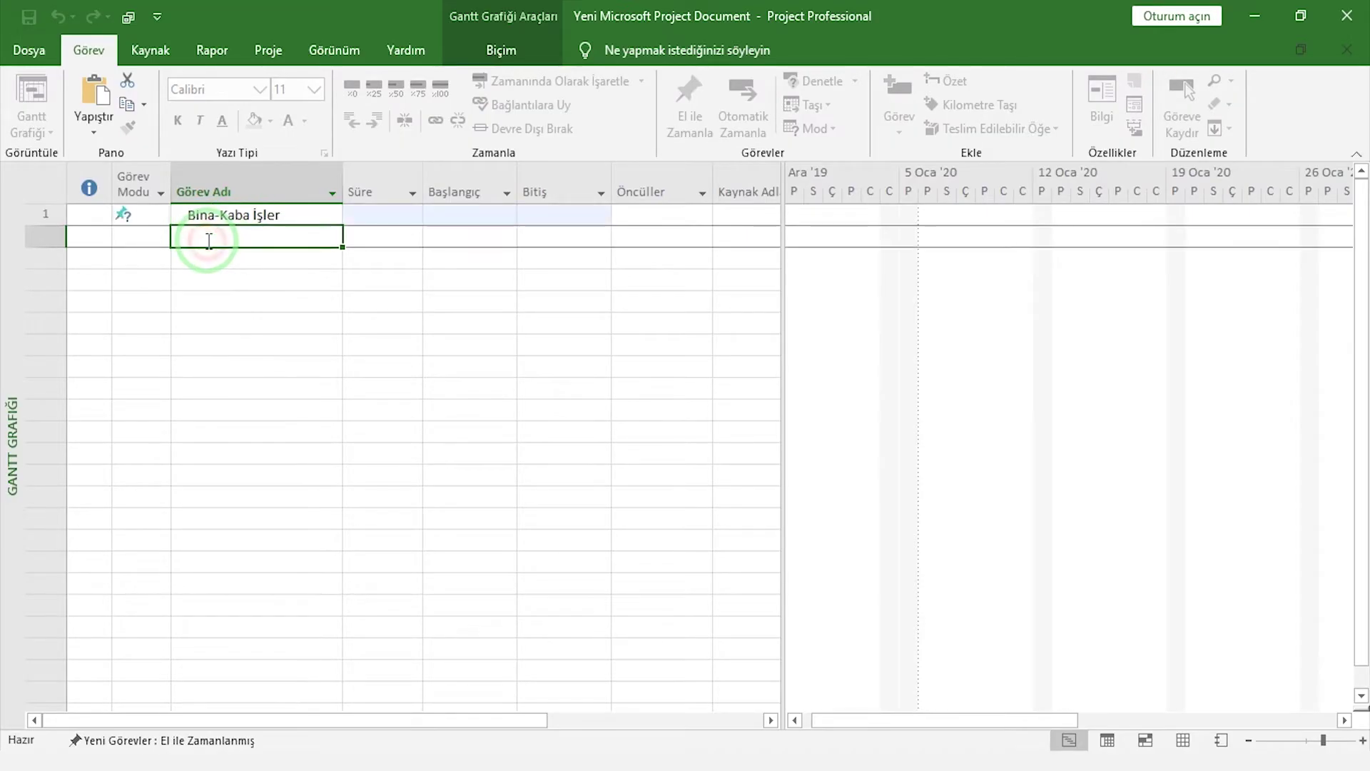
{"action": "type", "text": "Mobilizasyon"}
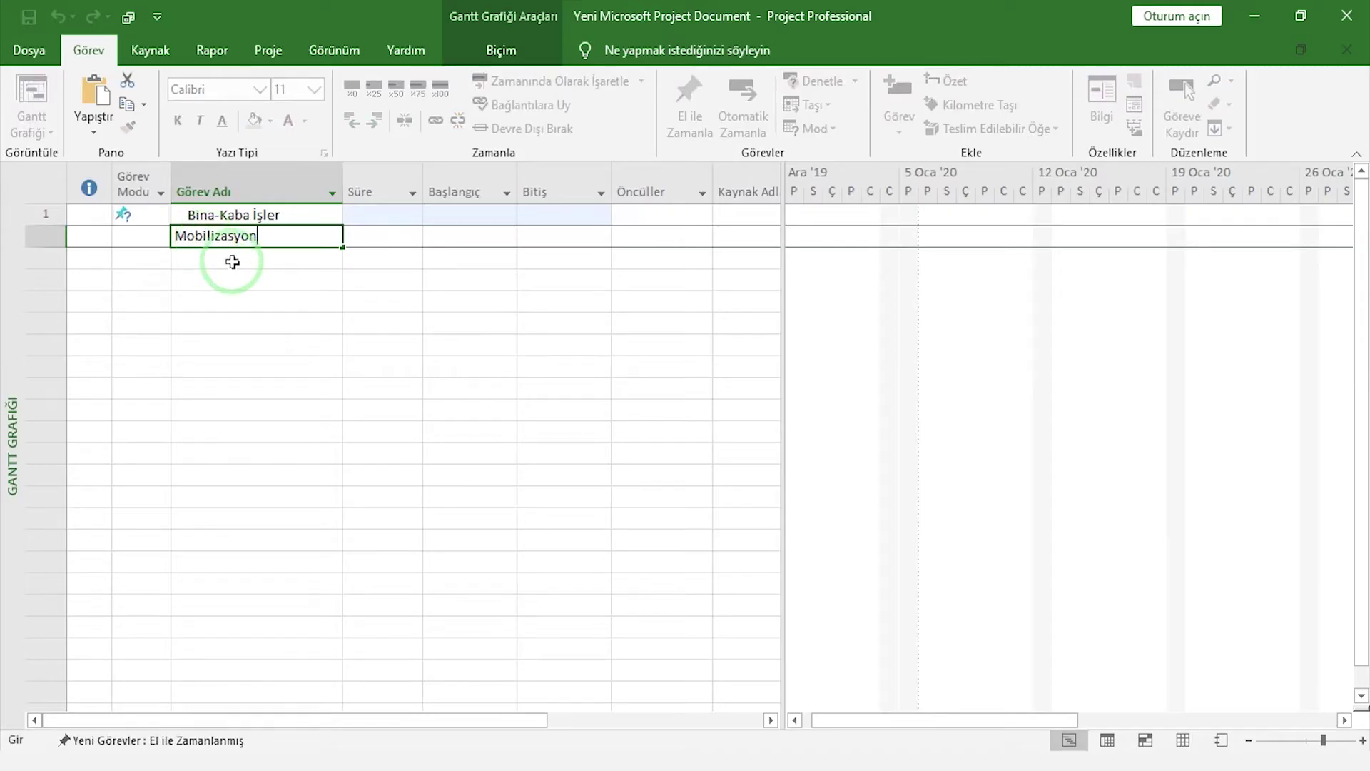
{"action": "left_click", "coordinate": [234, 261]}
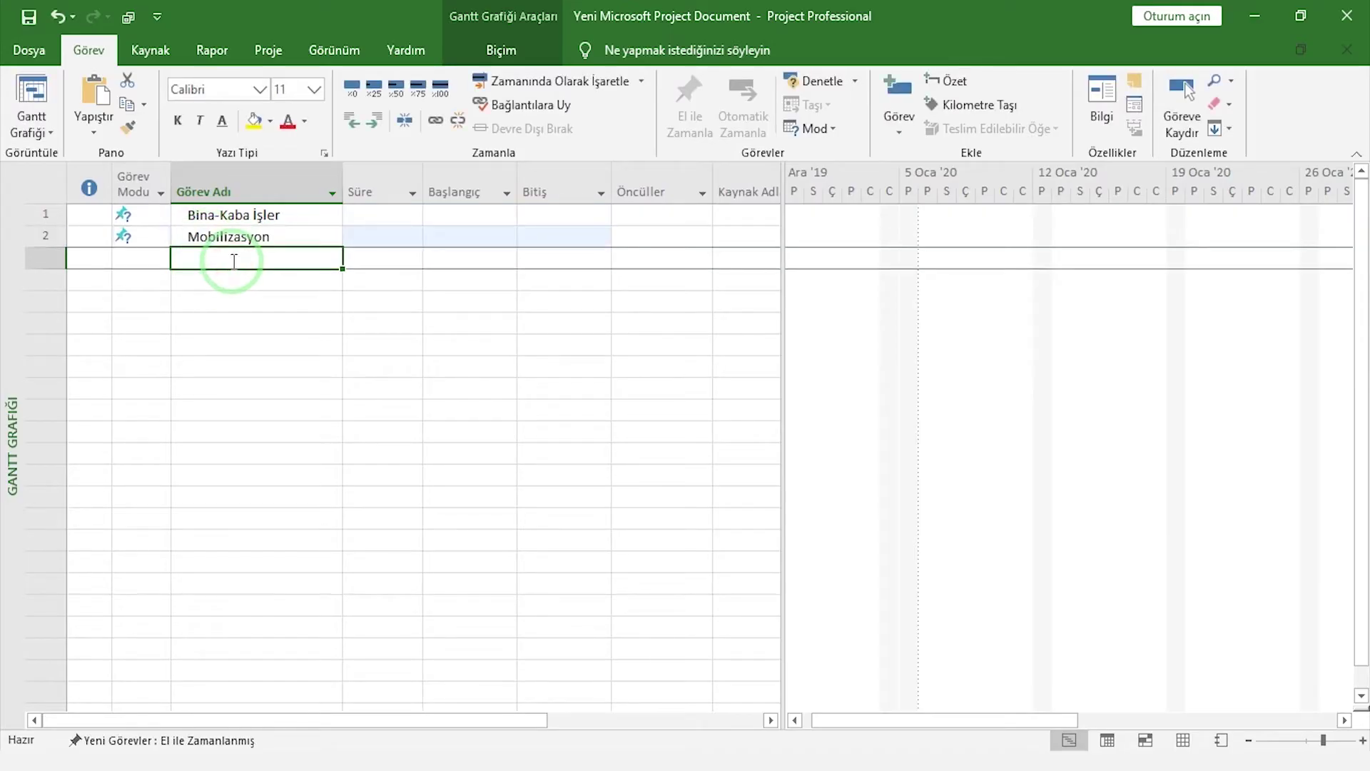
{"action": "type", "text": "Kaba İşler"}
{"action": "key", "text": "Return"}
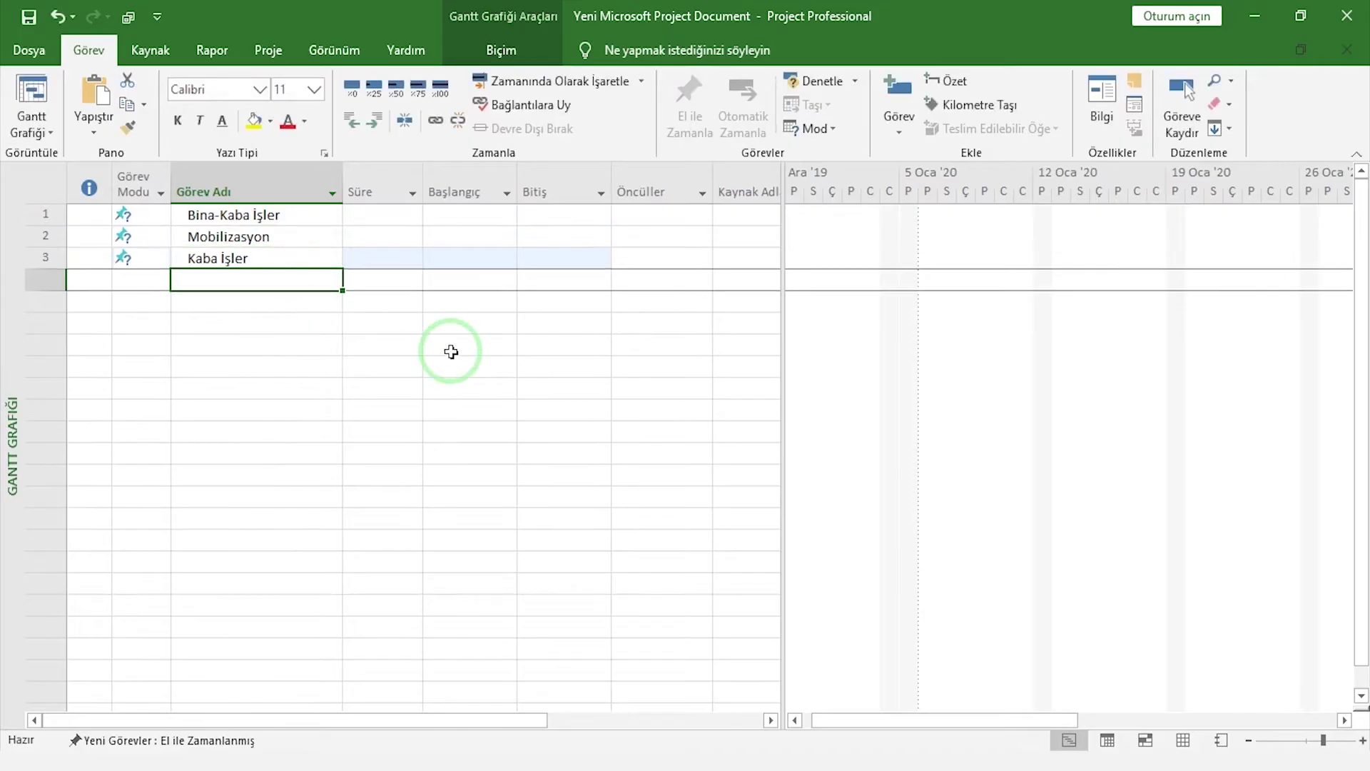
{"action": "type", "text": "Kazı"}
{"action": "key", "text": "Return"}
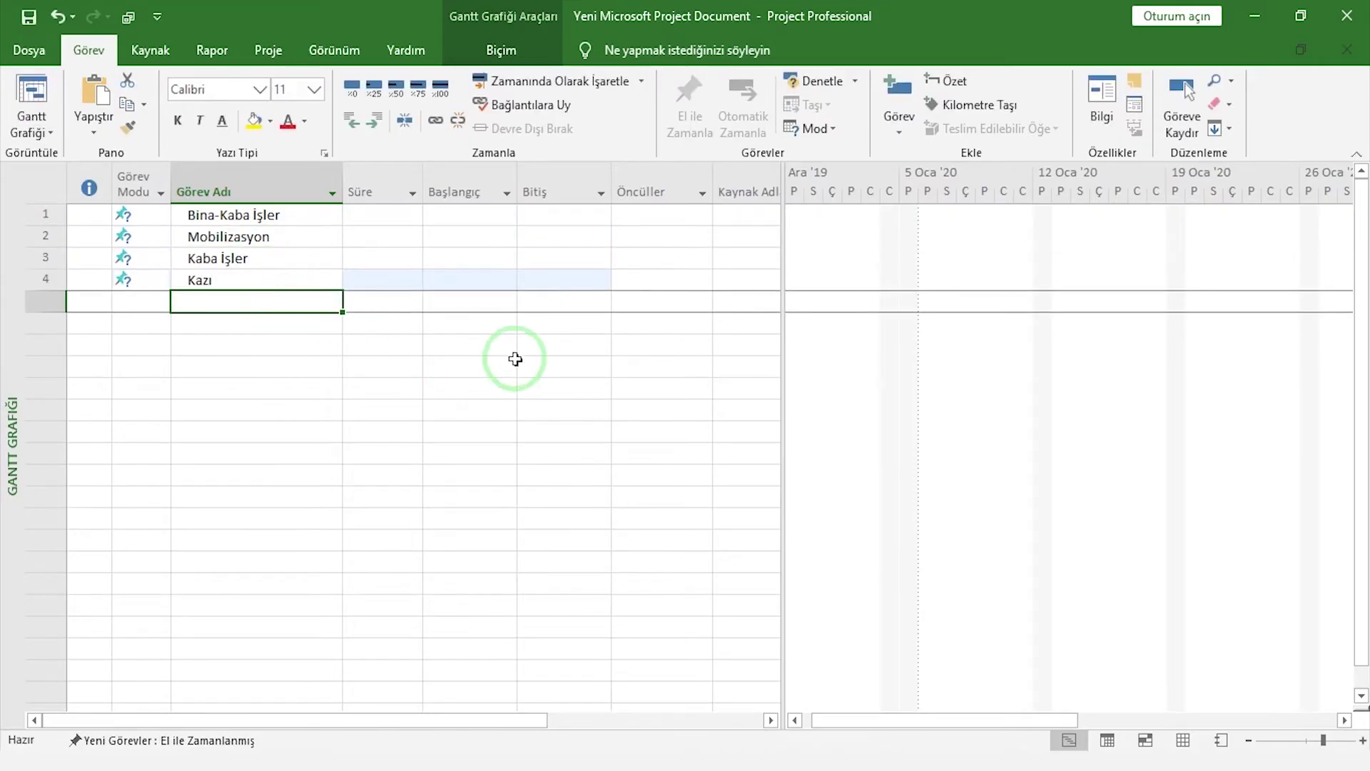
- Add the foundation tasks Temel, Grobeton, Kalıp, Demir and Beton below Kazı
{"action": "type", "text": "Temel"}
{"action": "key", "text": "Return"}
{"action": "type", "text": "Grobeton"}
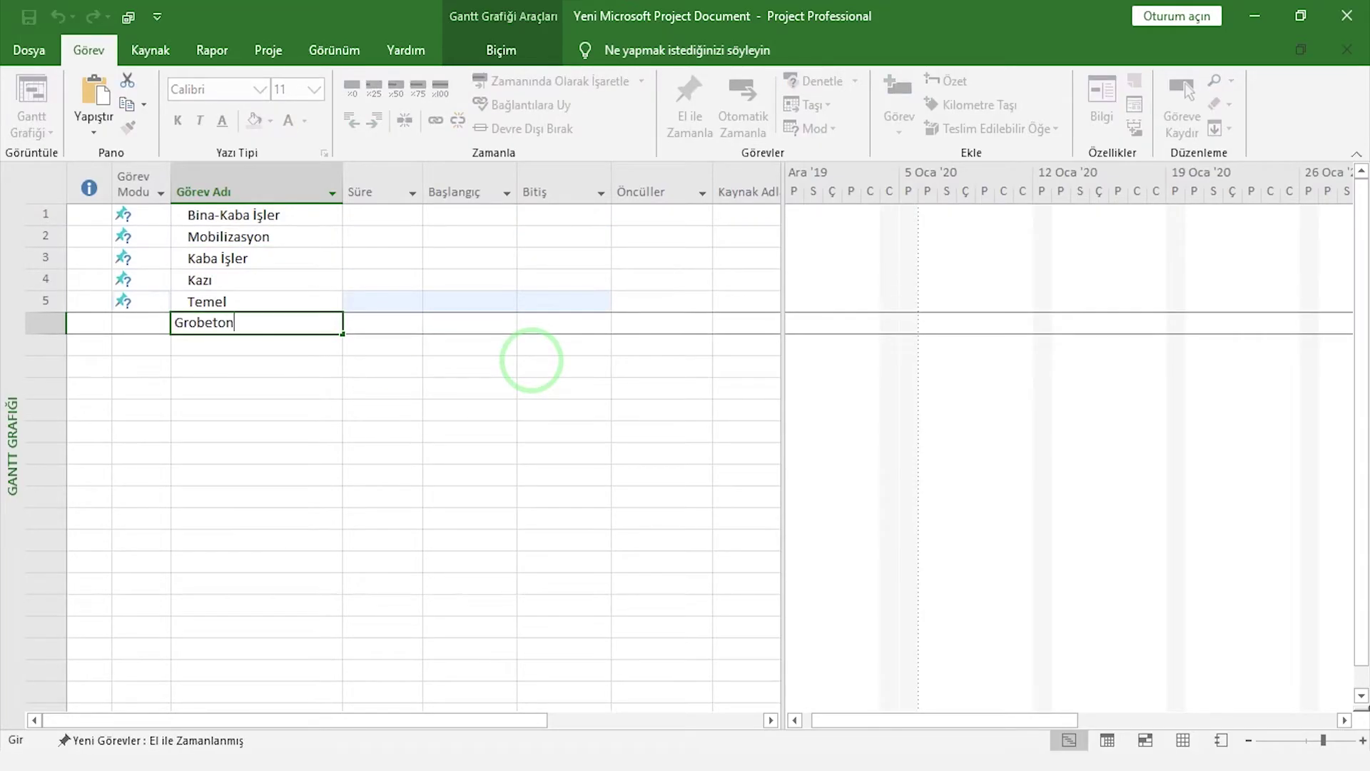
{"action": "key", "text": "Return"}
{"action": "type", "text": "Kalıp"}
{"action": "key", "text": "Return"}
{"action": "type", "text": "Demir"}
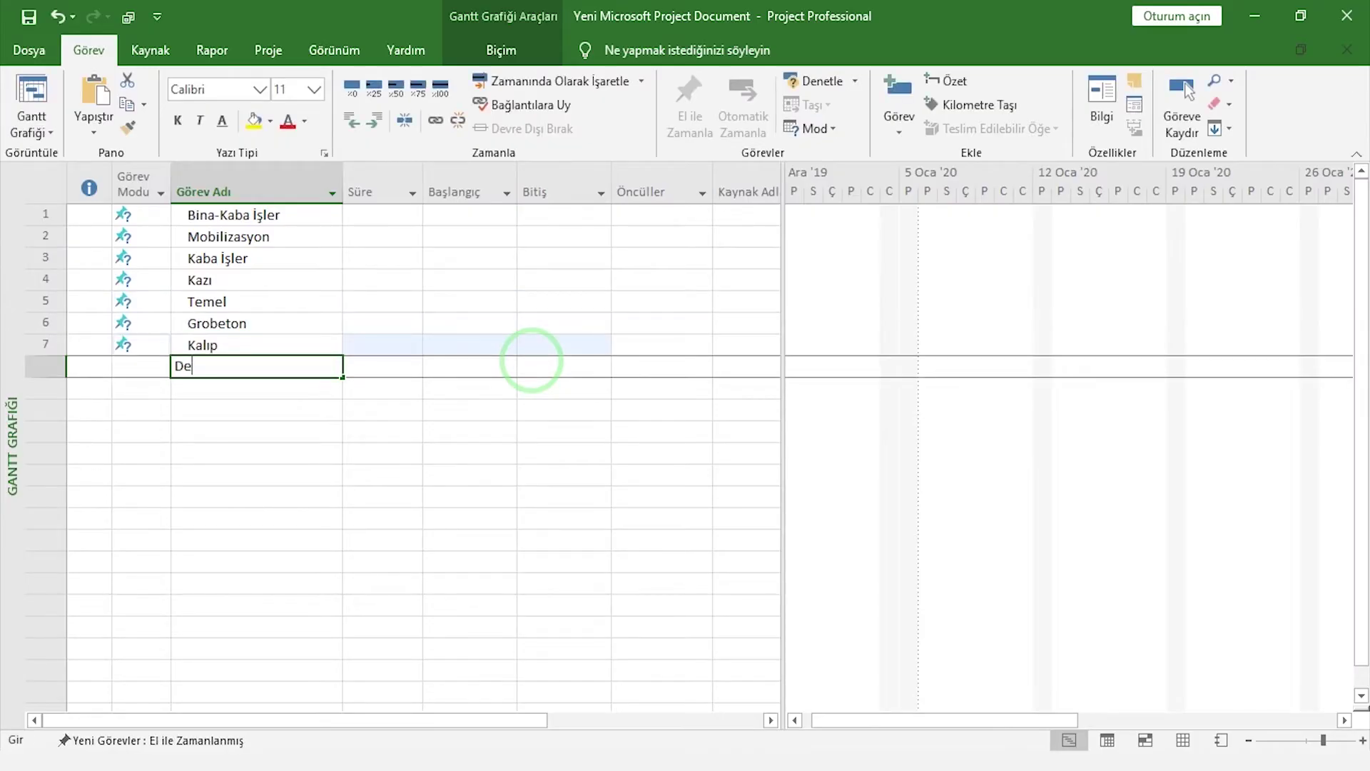
{"action": "key", "text": "Return"}
{"action": "type", "text": "Beton"}
{"action": "key", "text": "Return"}
- Add the ground floor column tasks Zemin Kat, Kolon, Demir, Kalıp and Beton
{"action": "type", "text": "Zemin Kat"}
{"action": "key", "text": "Return"}
{"action": "type", "text": "Kolon"}
{"action": "key", "text": "Return"}
{"action": "type", "text": "Demir"}
{"action": "key", "text": "Return"}
{"action": "type", "text": "Kalıp"}
{"action": "key", "text": "Return"}
{"action": "type", "text": "Beton"}
{"action": "key", "text": "Return"}
- Add the slab tasks Döşeme, İskele, Kalıp, Demir and Beton at the end of the task list
{"action": "type", "text": "Döşeme"}
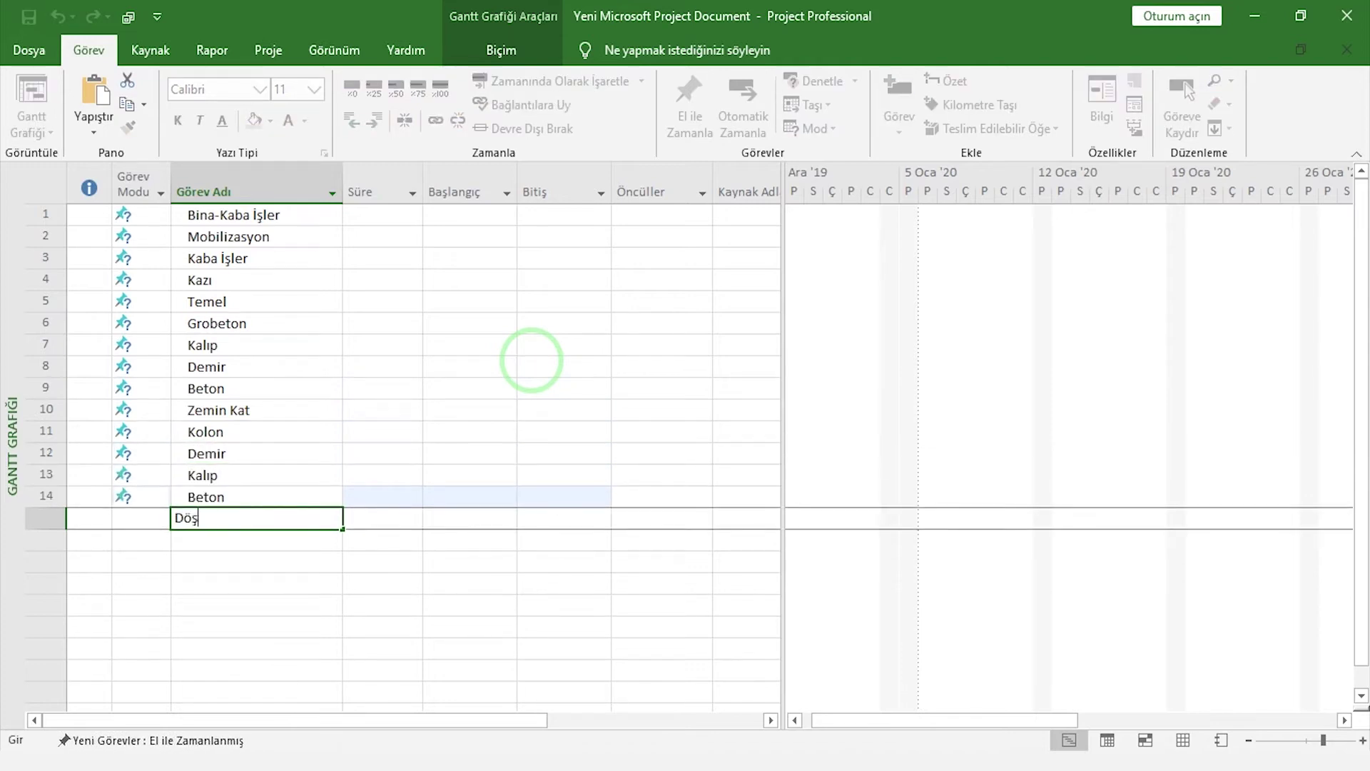
{"action": "key", "text": "Return"}
{"action": "type", "text": "İskele"}
{"action": "key", "text": "Return"}
{"action": "type", "text": "Kalıp"}
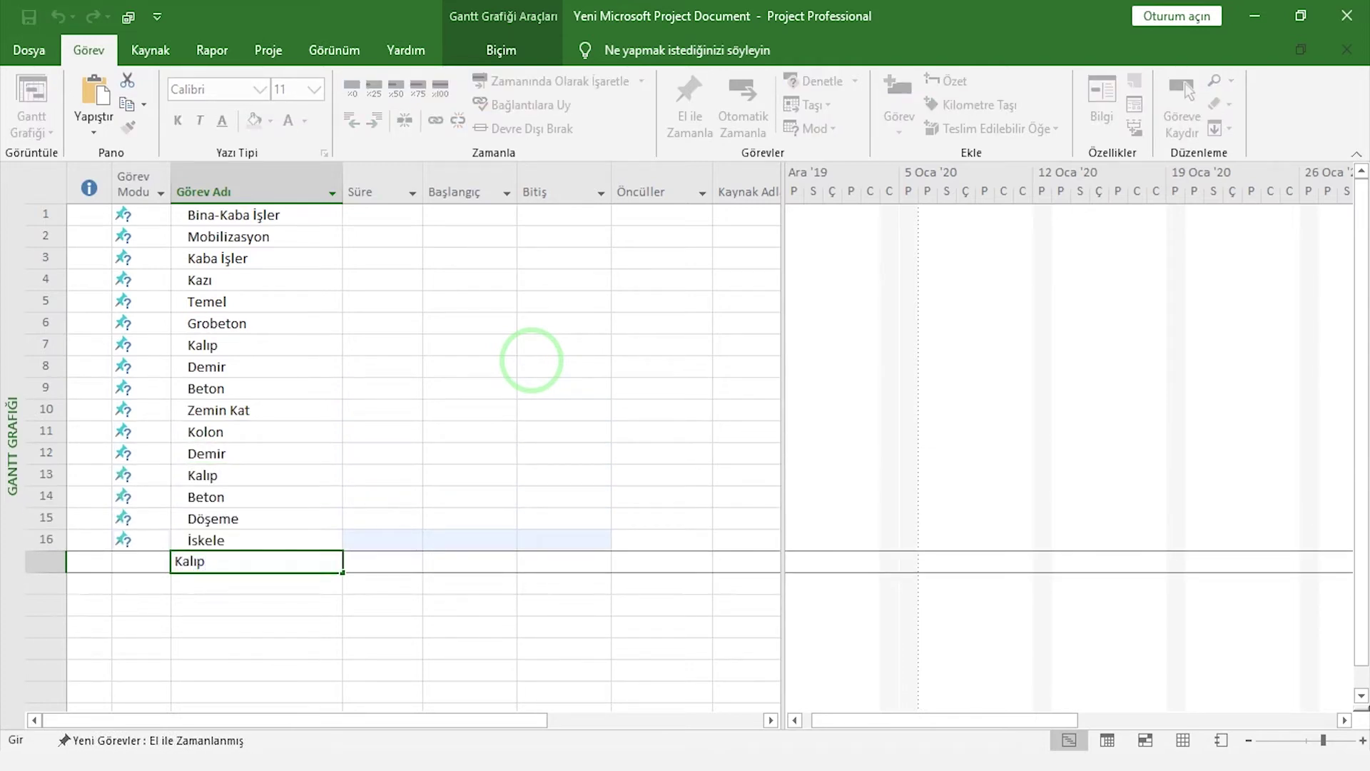
{"action": "key", "text": "Return"}
{"action": "type", "text": "Demir"}
{"action": "key", "text": "Return"}
{"action": "type", "text": "Beton"}
{"action": "left_click", "coordinate": [454, 646]}
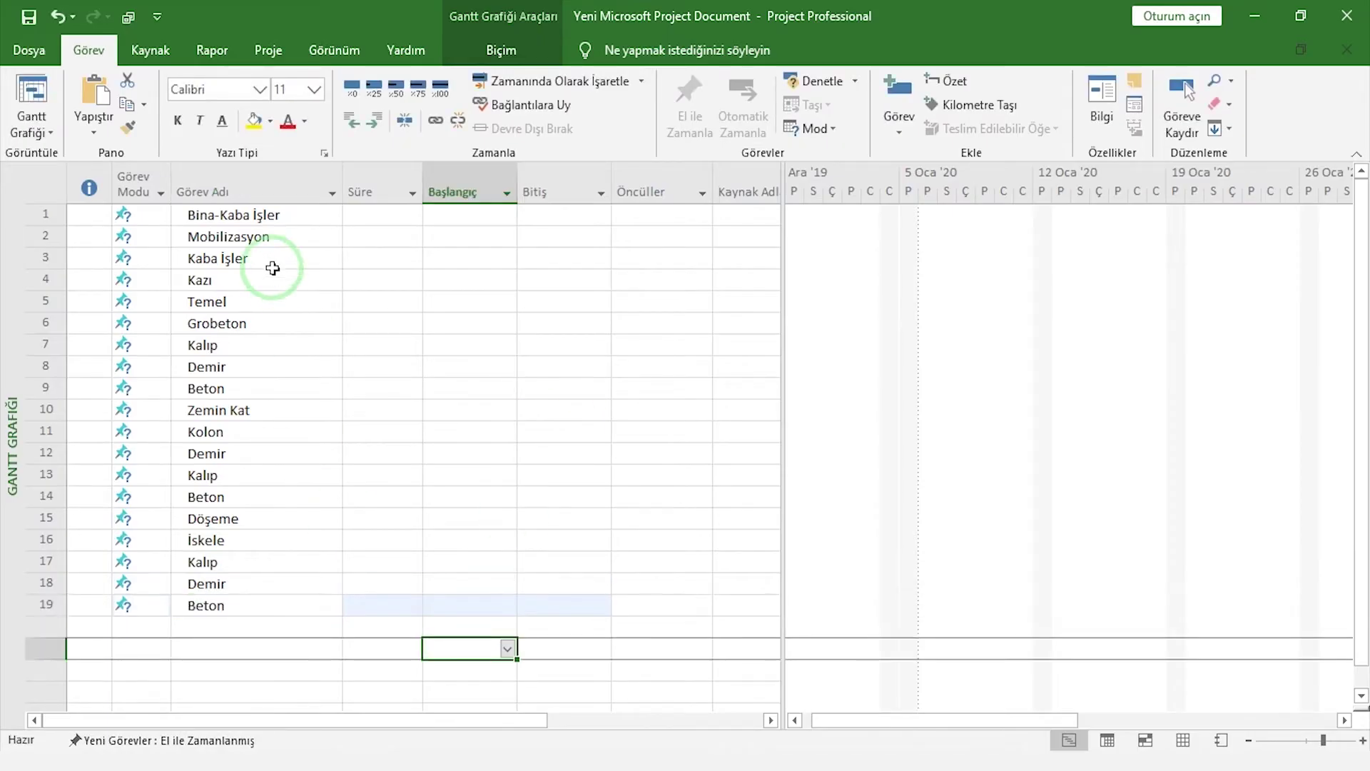
- Indent tasks 2 to 19, from Mobilizasyon to the last Beton, as subtasks of Bina-Kaba İşler
{"action": "left_click_drag", "start_coordinate": [249, 235], "coordinate": [235, 606]}
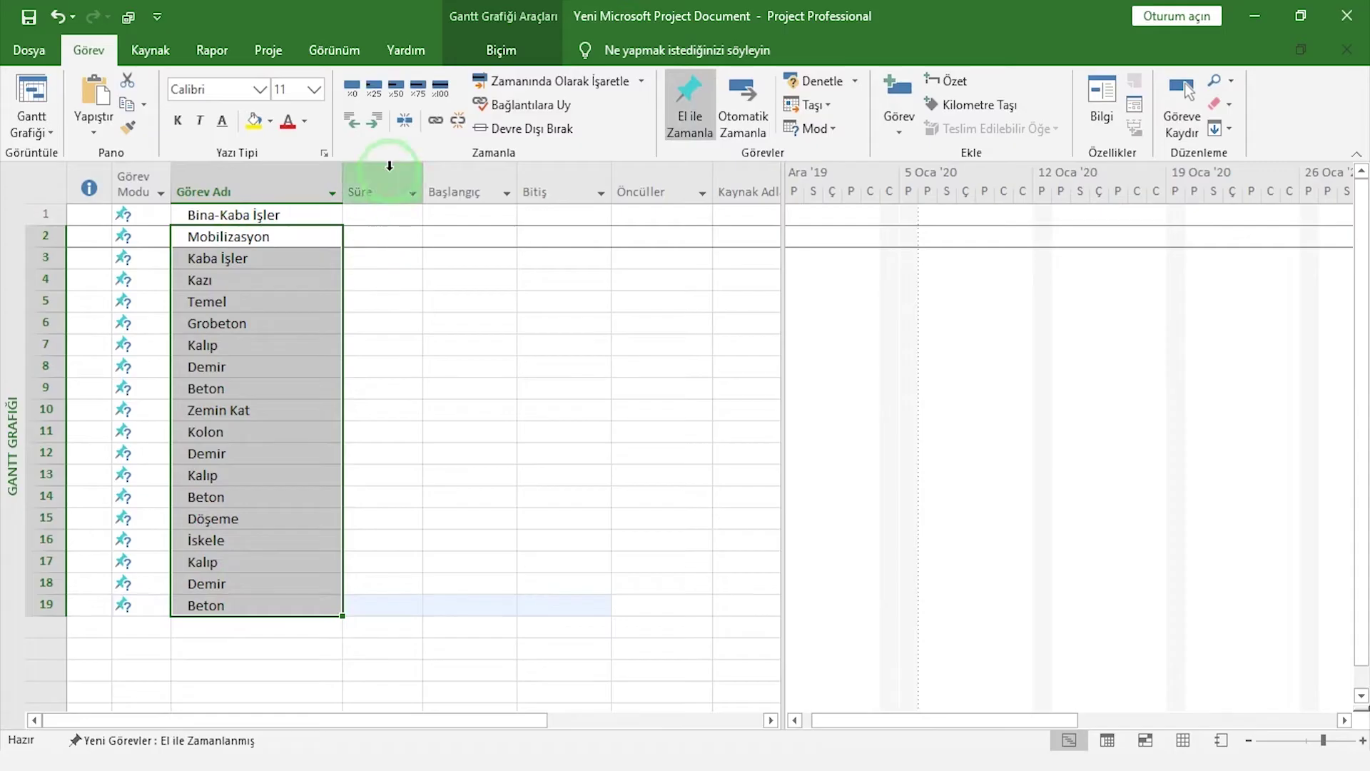
{"action": "left_click", "coordinate": [377, 121]}
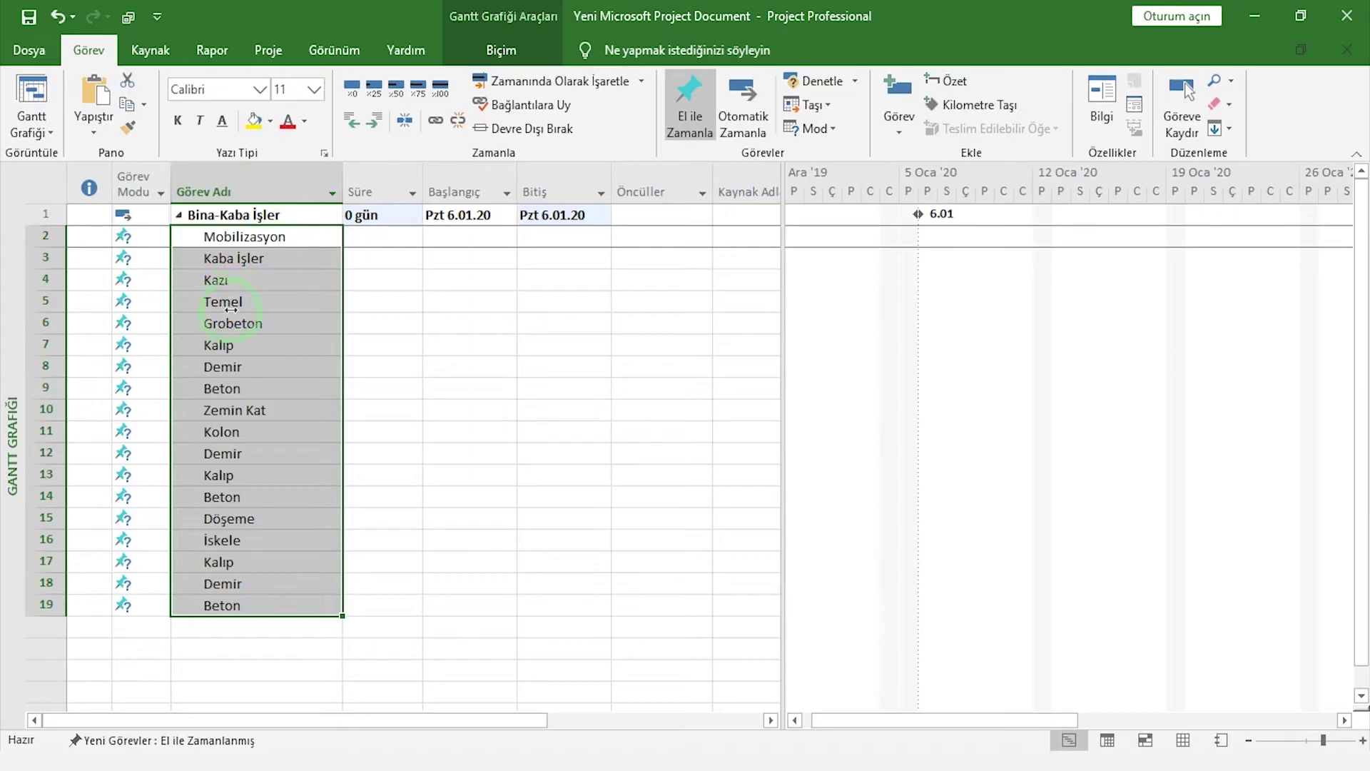
- Indent tasks 4 to 19, from Kazı to the last Beton, as subtasks of Kaba İşler
{"action": "left_click", "coordinate": [233, 280]}
{"action": "left_click_drag", "start_coordinate": [233, 279], "coordinate": [241, 602]}
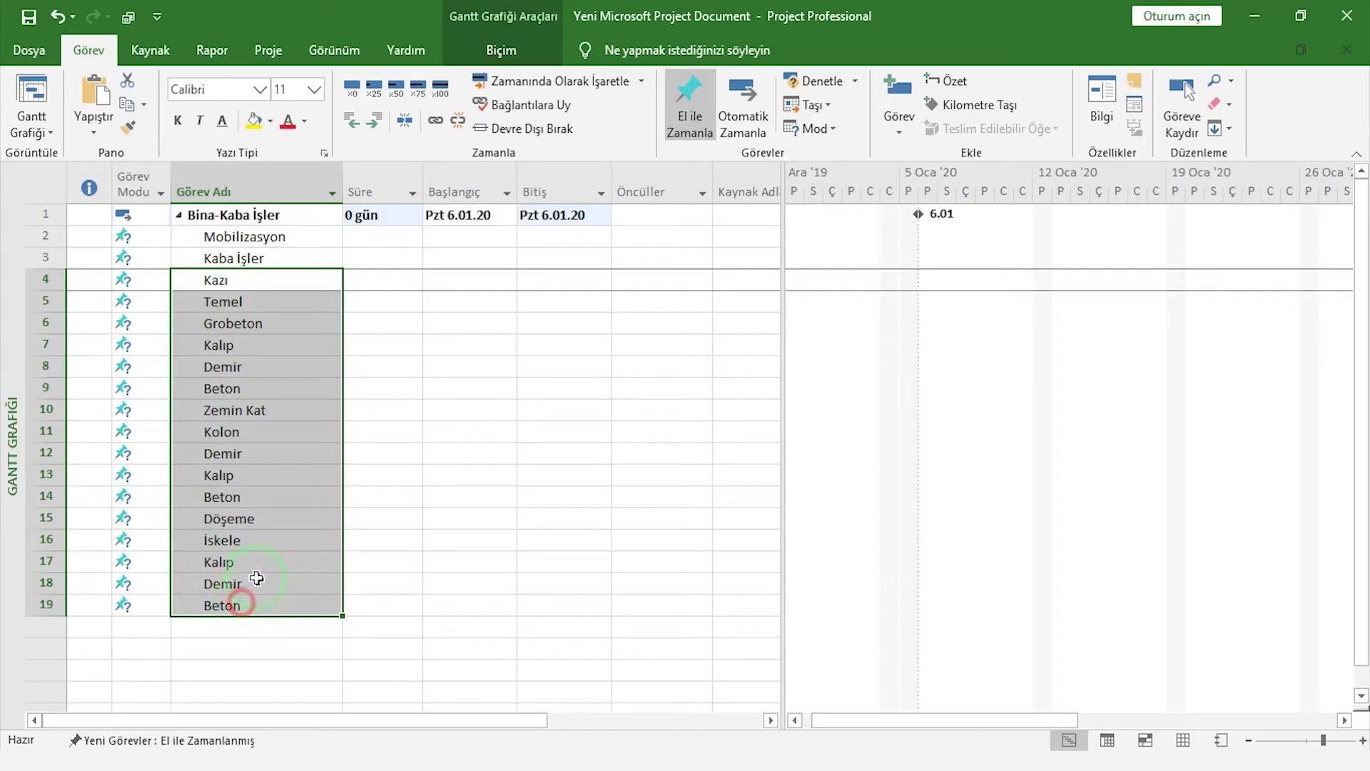
{"action": "left_click", "coordinate": [376, 123]}
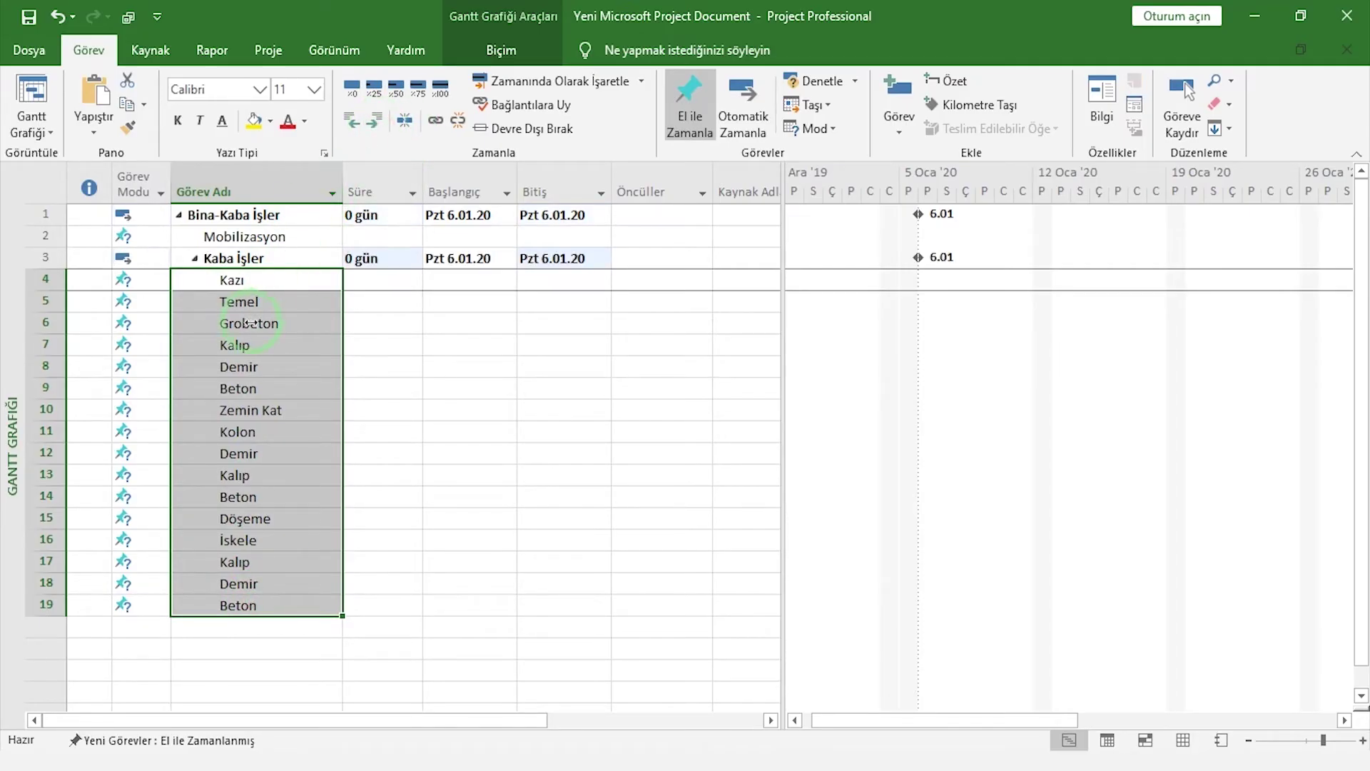
- Indent tasks 6 to 9 as subtasks of Temel and tasks 11 to 19 as subtasks of Zemin Kat
{"action": "left_click", "coordinate": [252, 322]}
{"action": "left_click_drag", "start_coordinate": [252, 322], "coordinate": [243, 387]}
{"action": "left_click", "coordinate": [376, 122]}
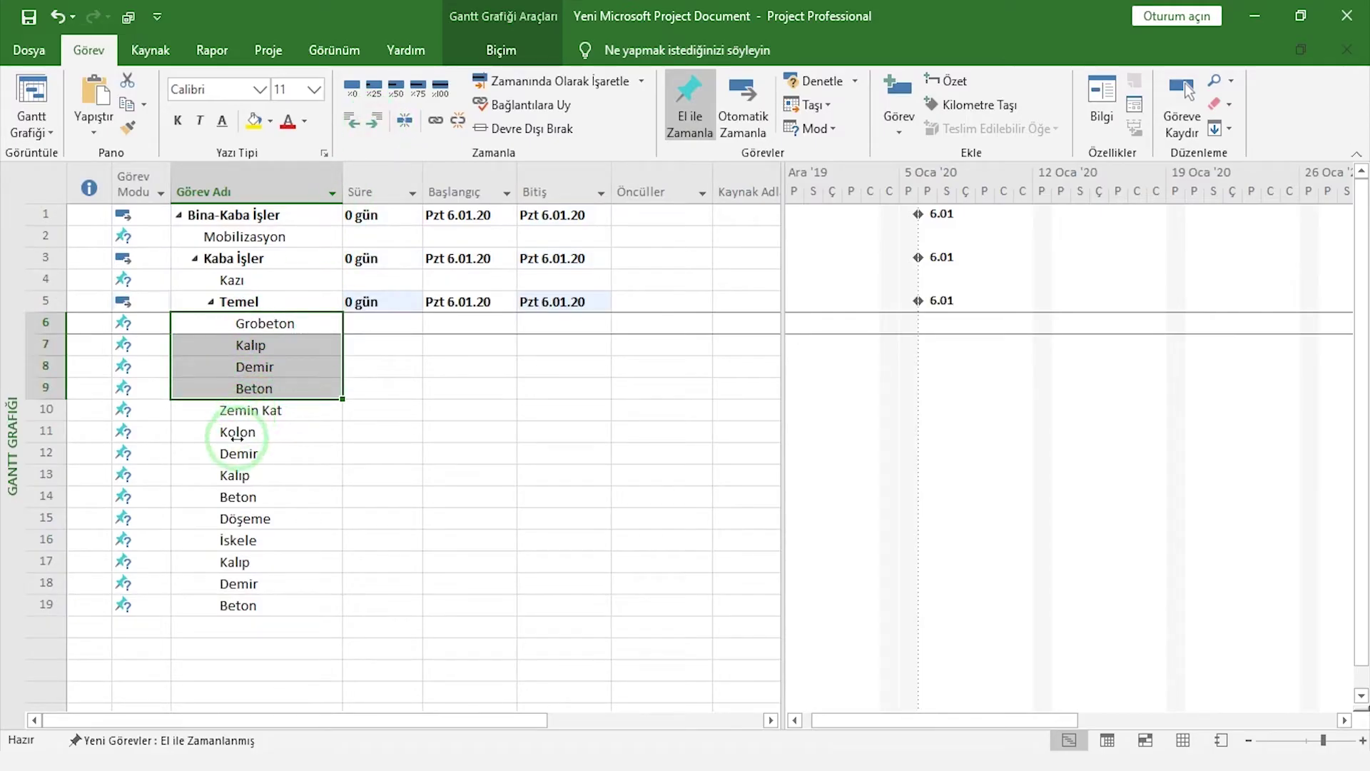
{"action": "left_click_drag", "start_coordinate": [237, 438], "coordinate": [239, 604]}
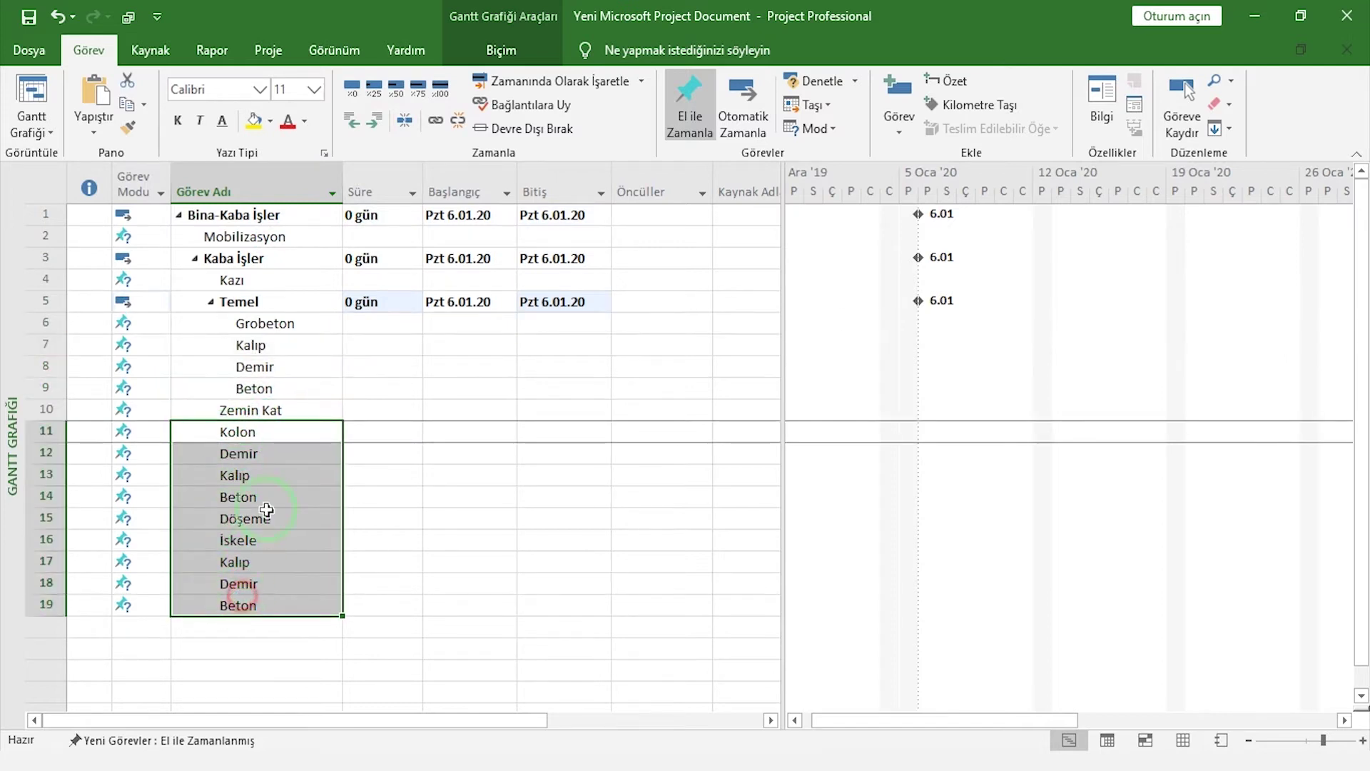
{"action": "left_click", "coordinate": [376, 120]}
- Indent tasks 12 to 14 as subtasks of Kolon and tasks 16 to 19 as subtasks of Döşeme
{"action": "left_click_drag", "start_coordinate": [251, 453], "coordinate": [255, 491]}
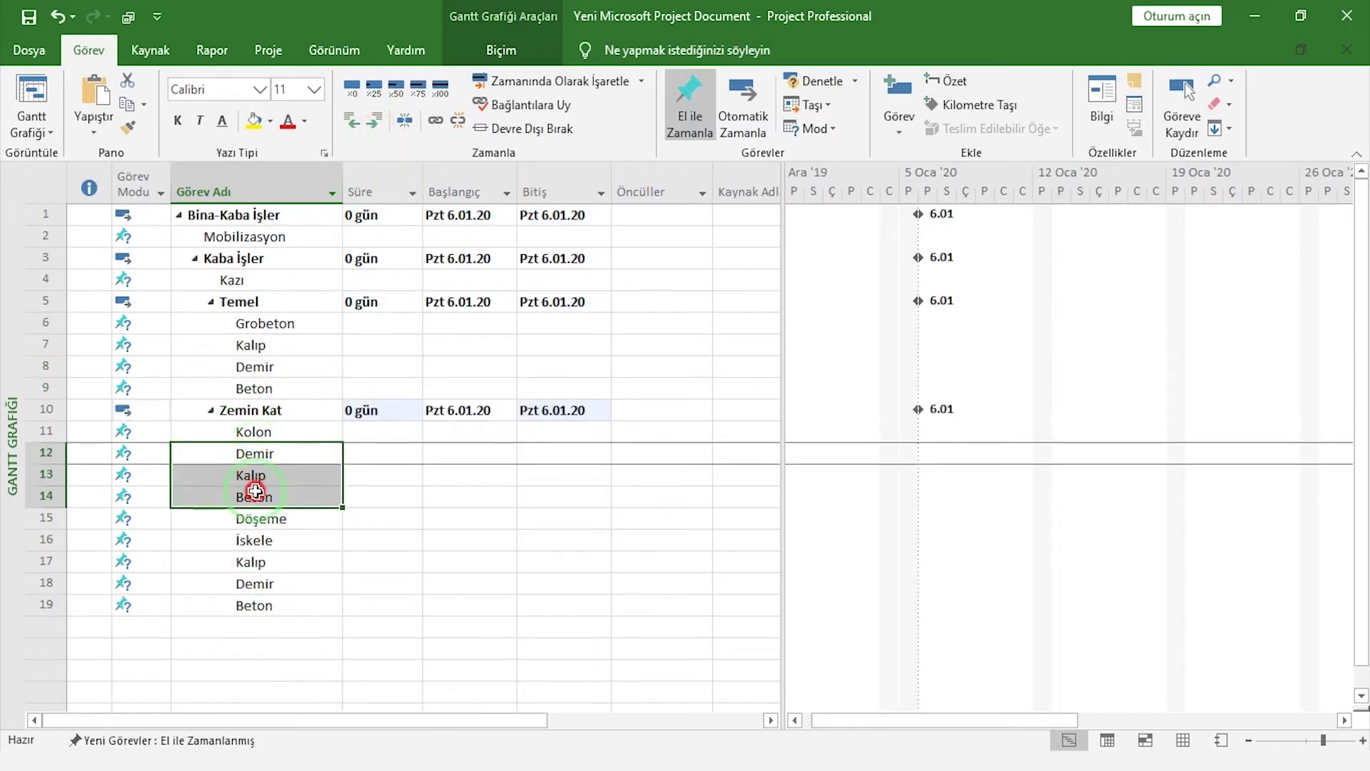
{"action": "left_click", "coordinate": [376, 120]}
{"action": "left_click_drag", "start_coordinate": [255, 540], "coordinate": [255, 606]}
{"action": "left_click", "coordinate": [376, 120]}
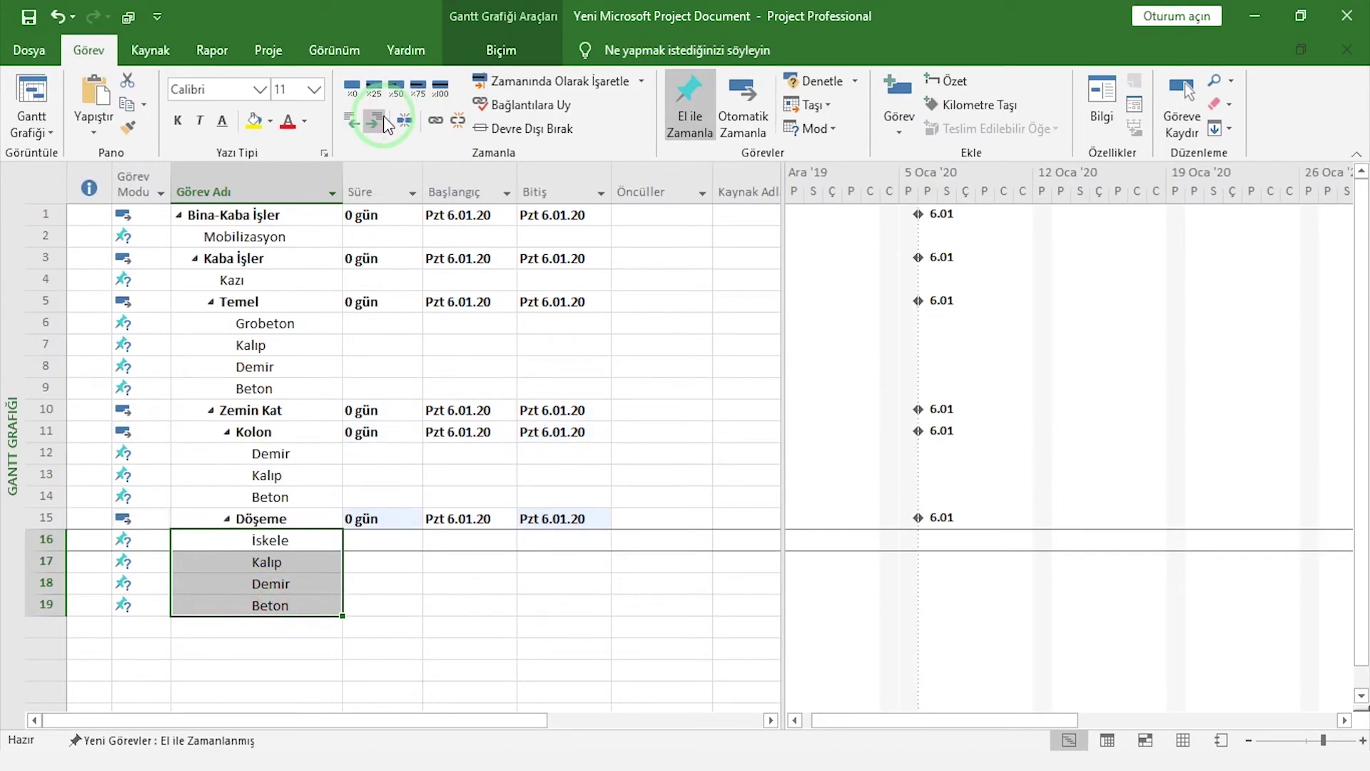
- Switch the task mode of all tasks to automatic scheduling (Otomatik Zamanla)
{"action": "left_click", "coordinate": [396, 625]}
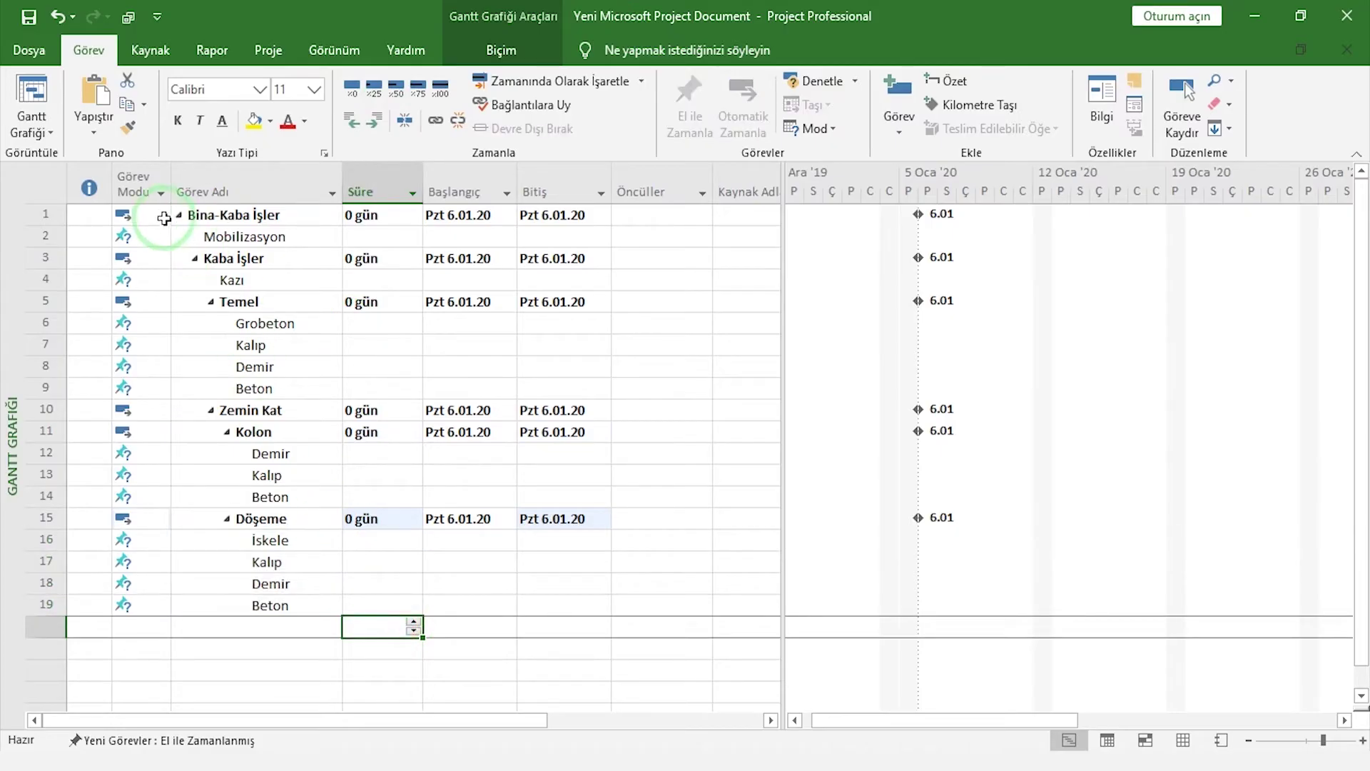
{"action": "left_click", "coordinate": [147, 171]}
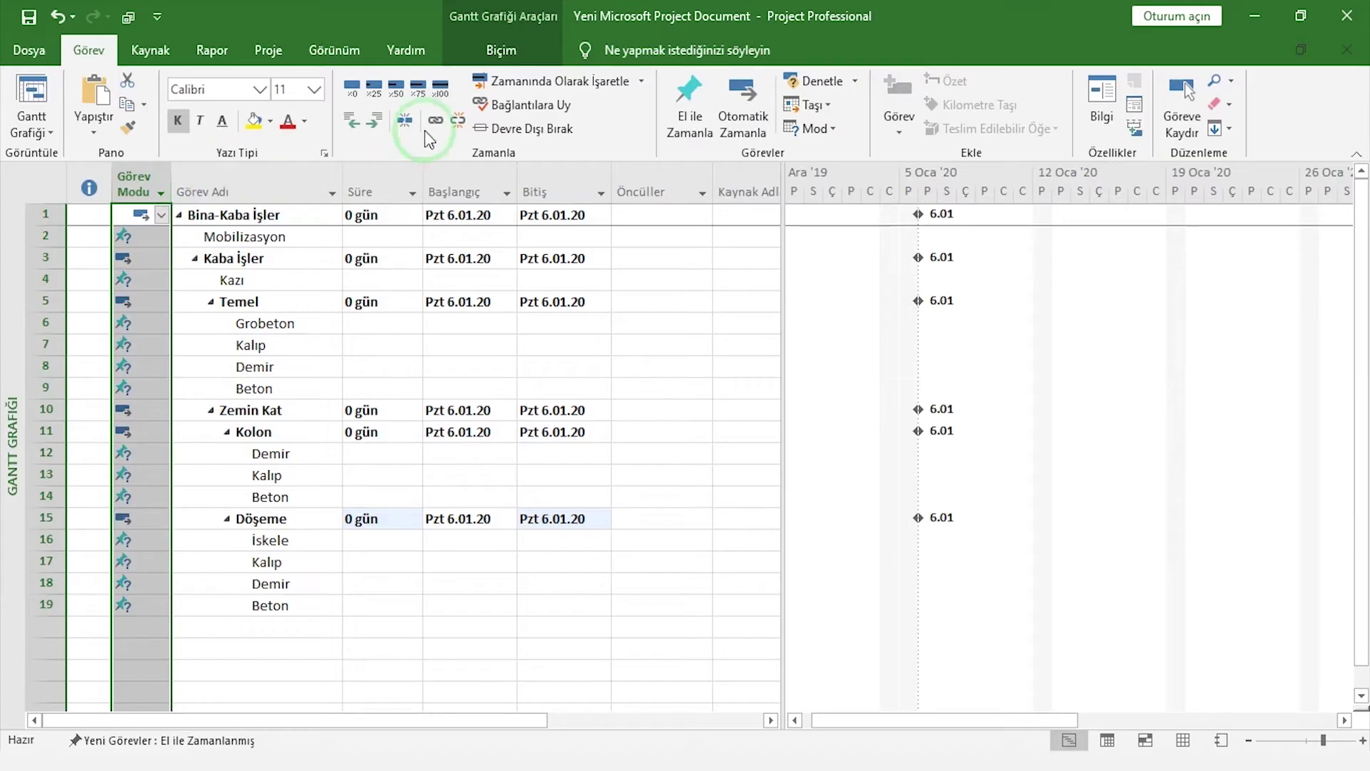
{"action": "left_click", "coordinate": [751, 94]}
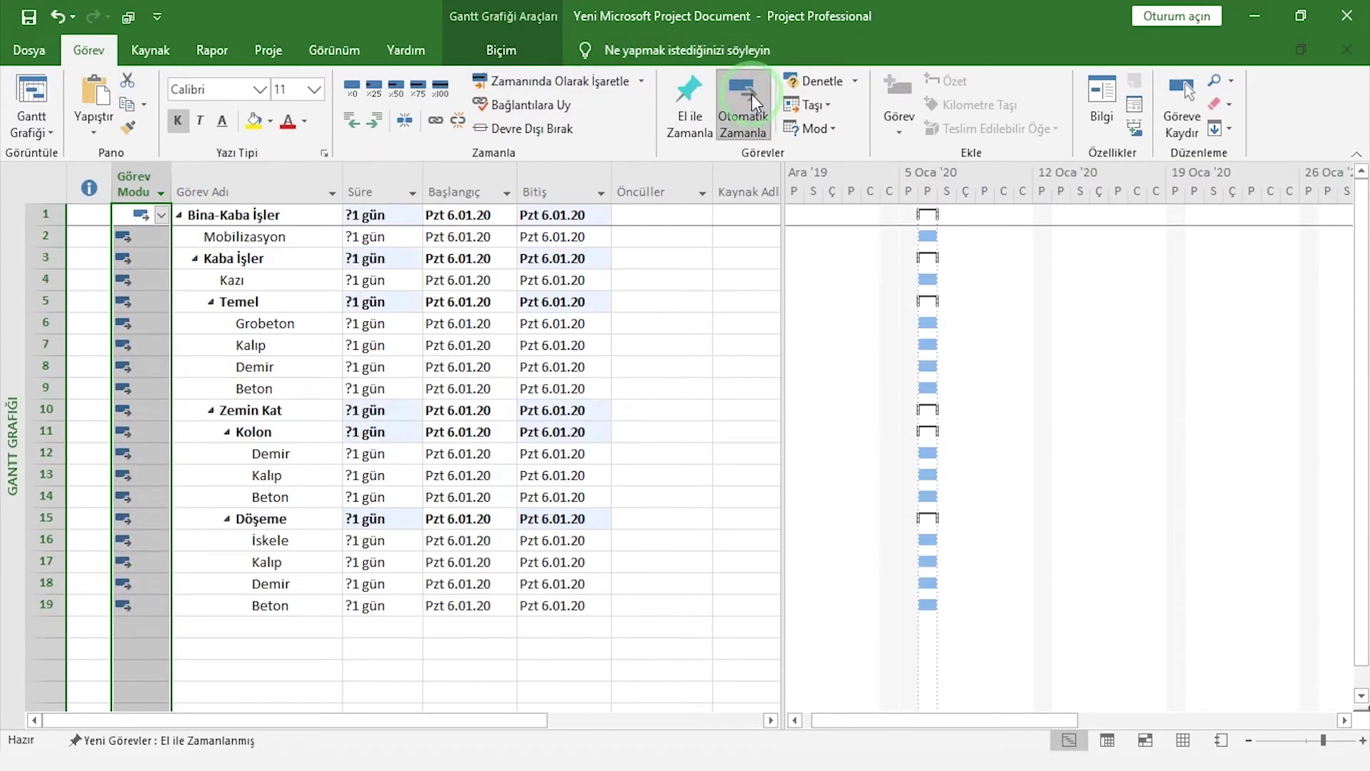
- Set the durations of Mobilizasyon and Kazı to 10 days each
{"action": "left_click", "coordinate": [401, 238]}
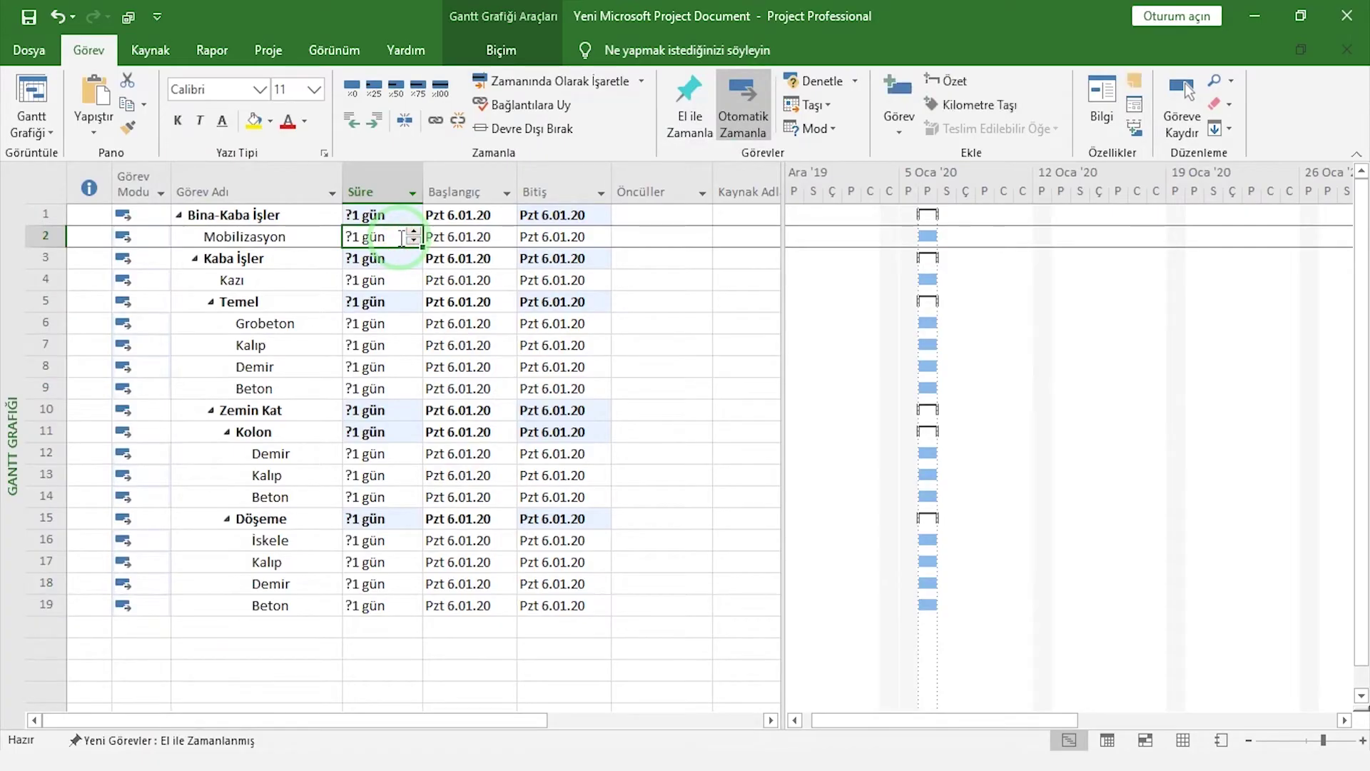
{"action": "type", "text": "10"}
{"action": "left_click", "coordinate": [398, 274]}
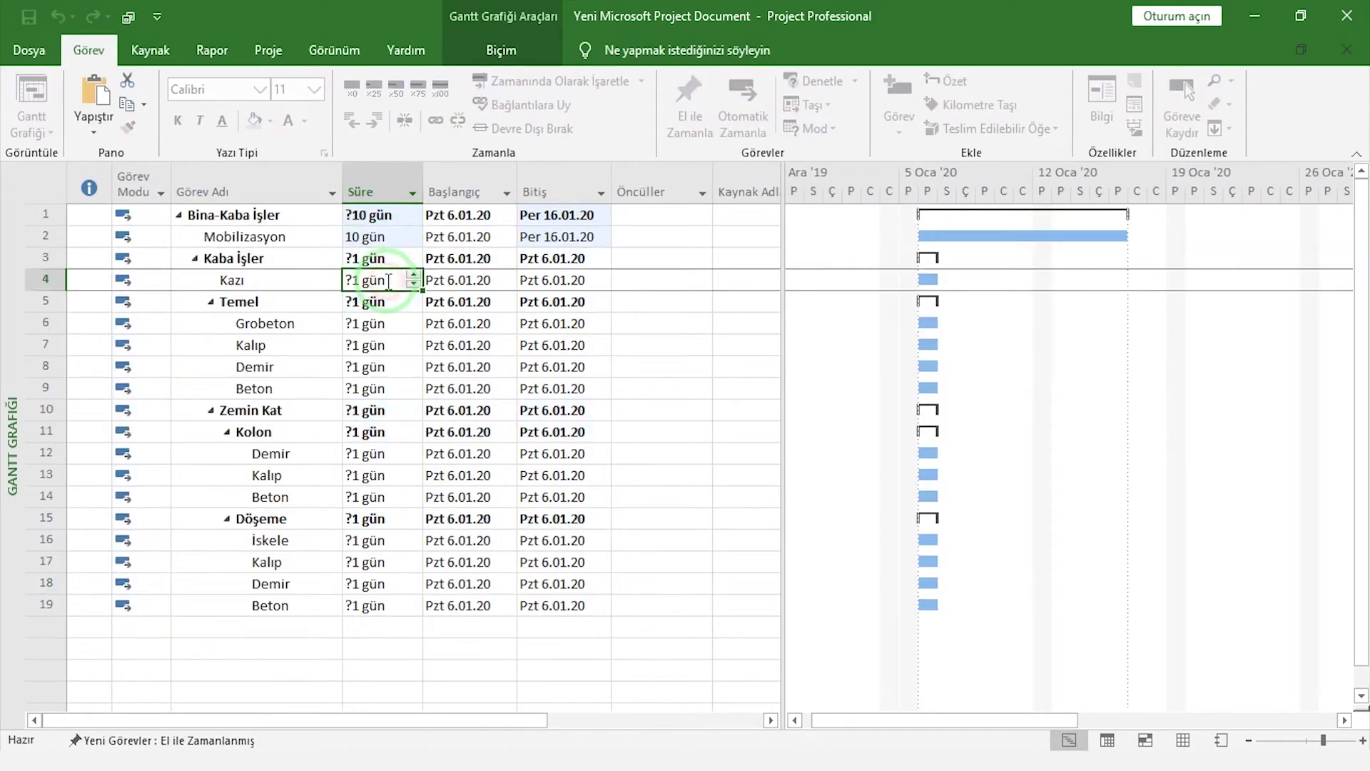
{"action": "type", "text": "10"}
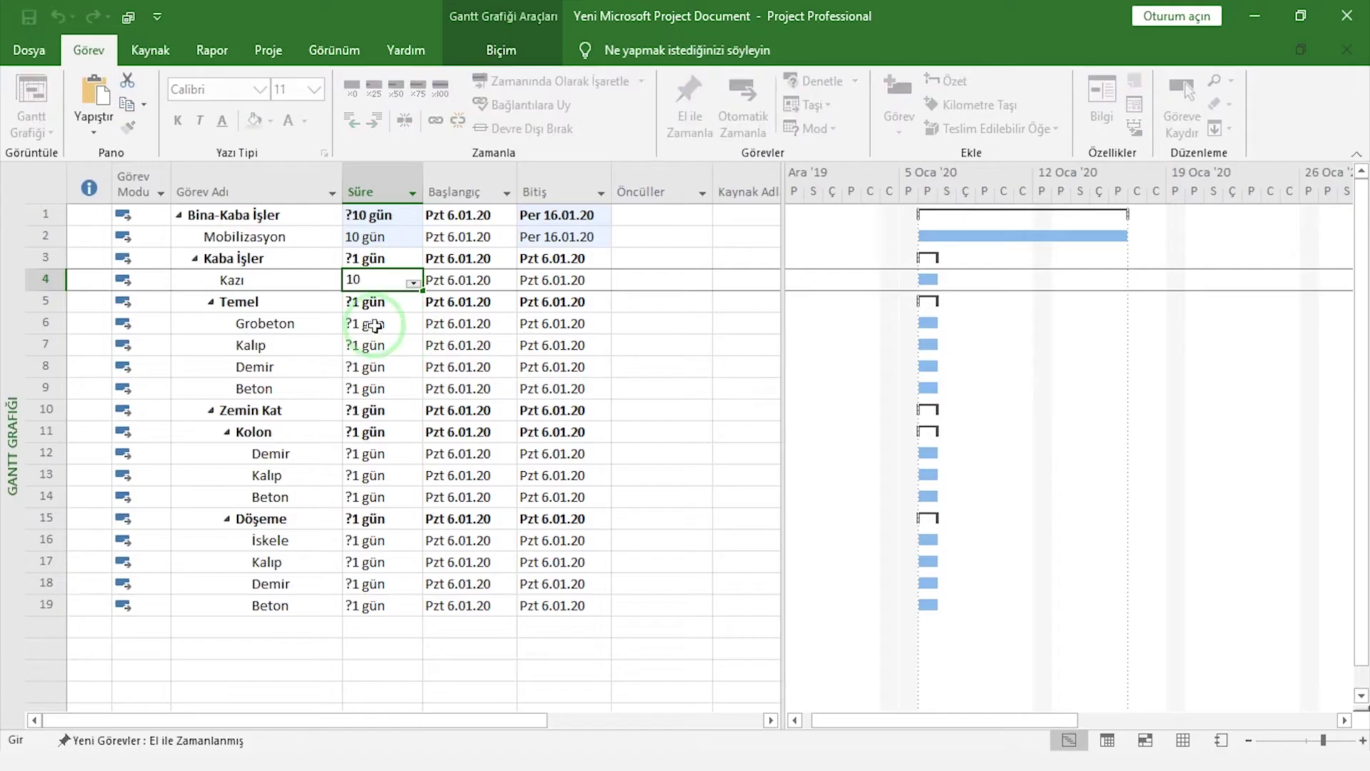
- Set the durations of the Temel subtasks: Grobeton 1, Kalıp 1, Demir 3 and Beton 1 day
{"action": "left_click", "coordinate": [396, 324]}
{"action": "type", "text": "1"}
{"action": "left_click", "coordinate": [396, 346]}
{"action": "type", "text": "1"}
{"action": "left_click", "coordinate": [396, 367]}
{"action": "type", "text": "3"}
{"action": "left_click", "coordinate": [398, 389]}
{"action": "type", "text": "1"}
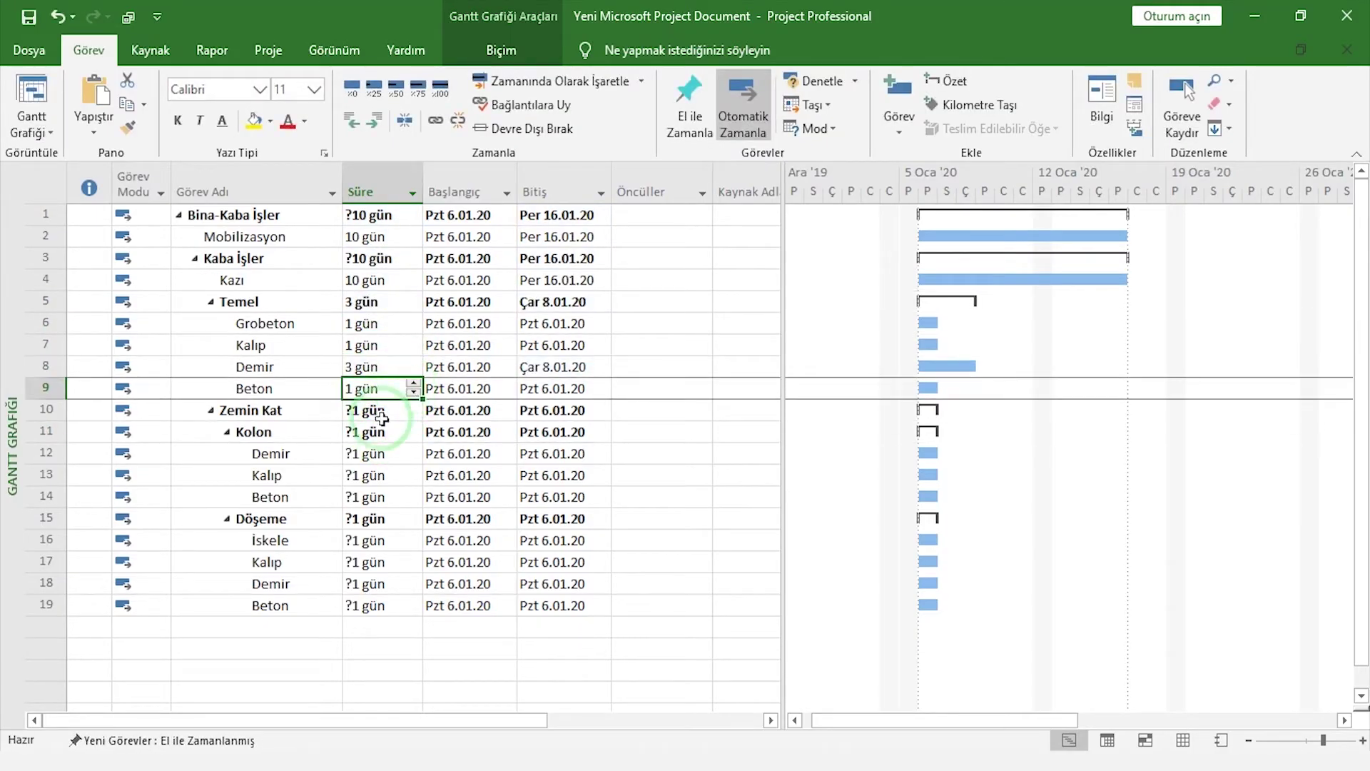
- Set the durations of the Kolon subtasks Demir, Kalıp and Beton to 1 day each
{"action": "left_click", "coordinate": [389, 452]}
{"action": "type", "text": "1"}
{"action": "left_click", "coordinate": [389, 475]}
{"action": "type", "text": "1"}
{"action": "left_click", "coordinate": [389, 495]}
{"action": "left_click", "coordinate": [356, 358]}
{"action": "type", "text": "1"}
- Set the durations of the Döşeme subtasks: İskele 1, Kalıp 3, Demir 2 and Beton 1 day
{"action": "left_click", "coordinate": [386, 540]}
{"action": "type", "text": "1"}
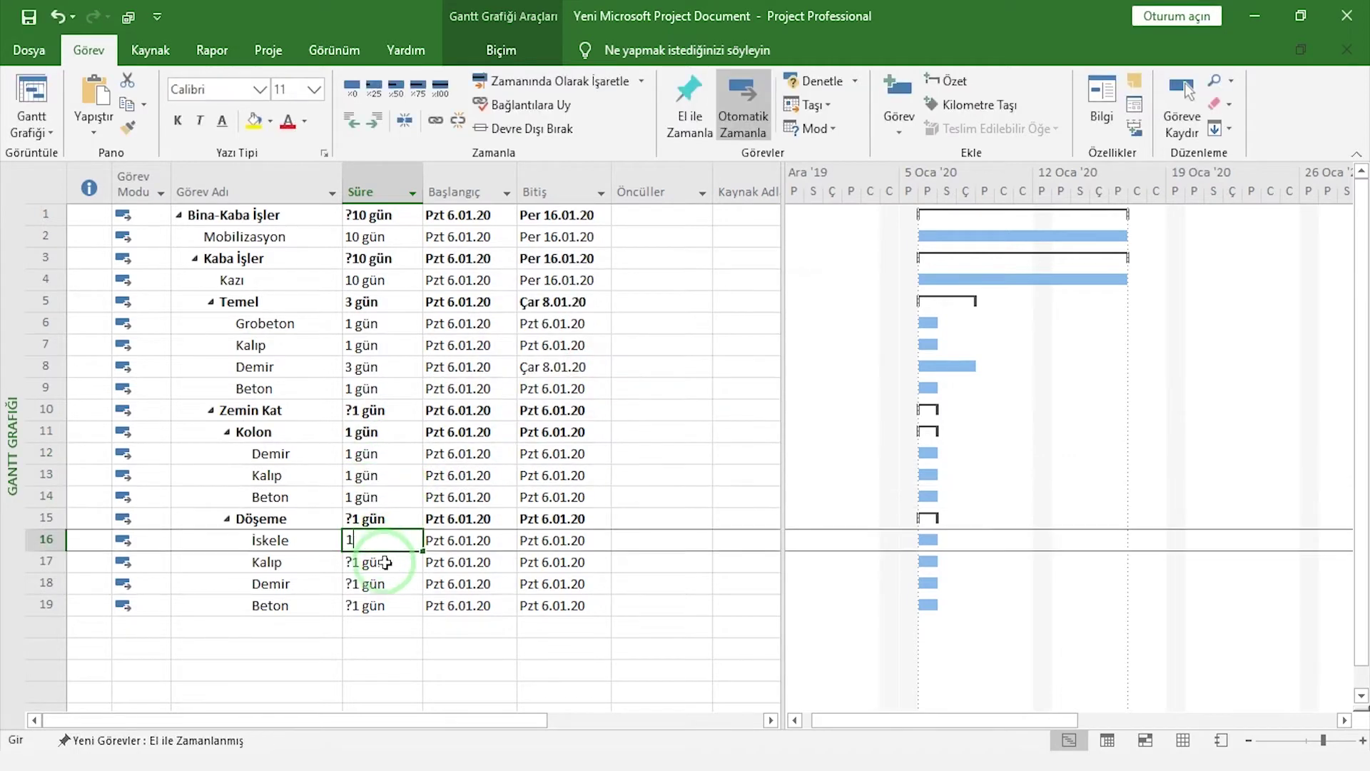
{"action": "left_click", "coordinate": [379, 563]}
{"action": "type", "text": "3"}
{"action": "left_click", "coordinate": [378, 583]}
{"action": "type", "text": "2"}
{"action": "left_click", "coordinate": [377, 605]}
{"action": "type", "text": "1"}
- Set task 4 as the predecessor of Grobeton and link tasks 6 to 9 under Temel in sequence
{"action": "left_click", "coordinate": [657, 539]}
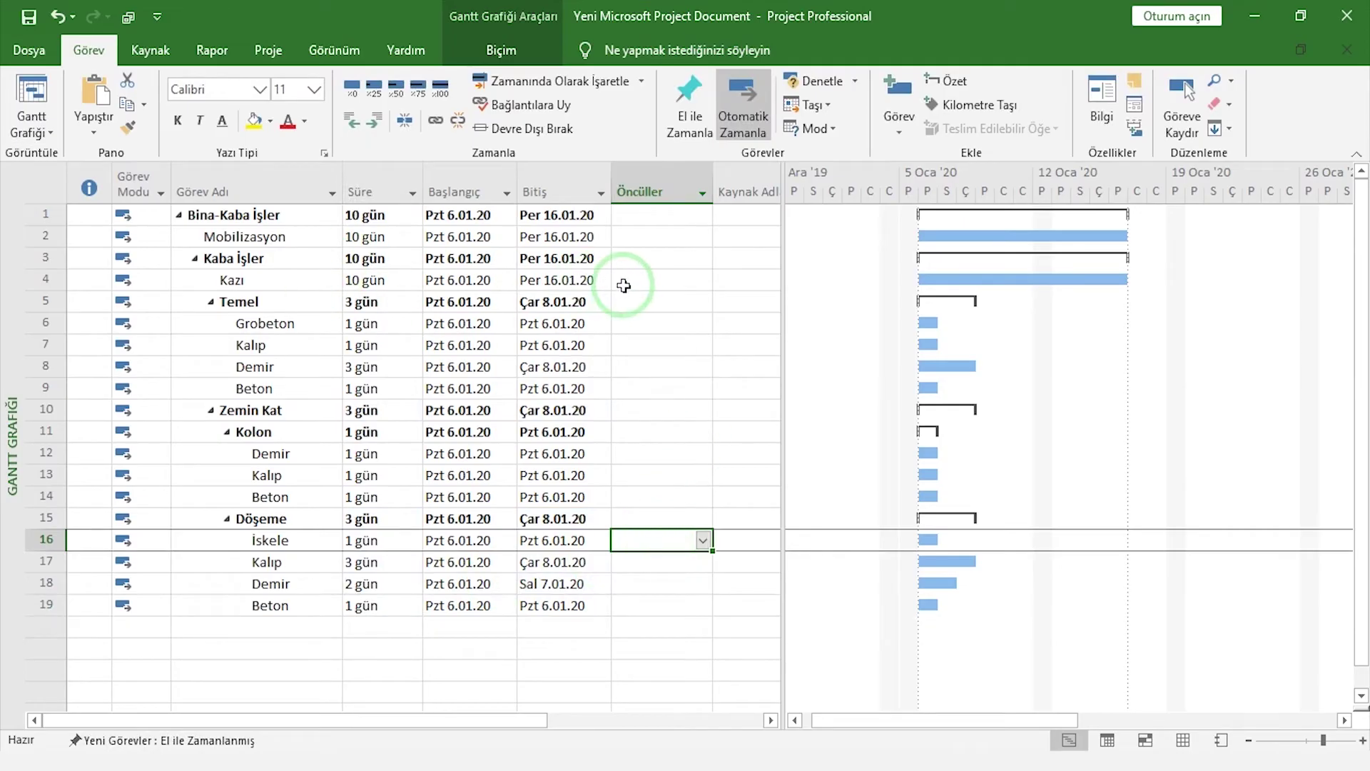
{"action": "left_click", "coordinate": [639, 325]}
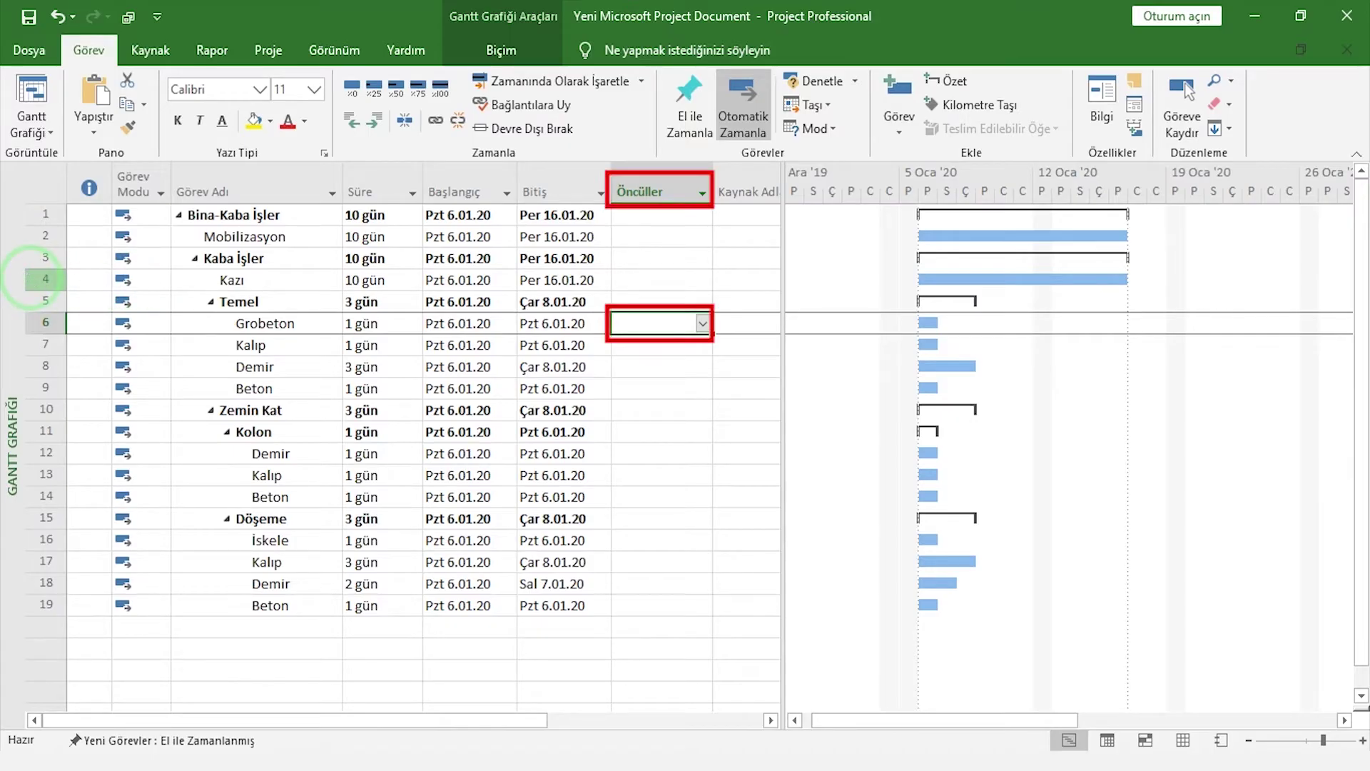
{"action": "type", "text": "4"}
{"action": "key", "text": "Return"}
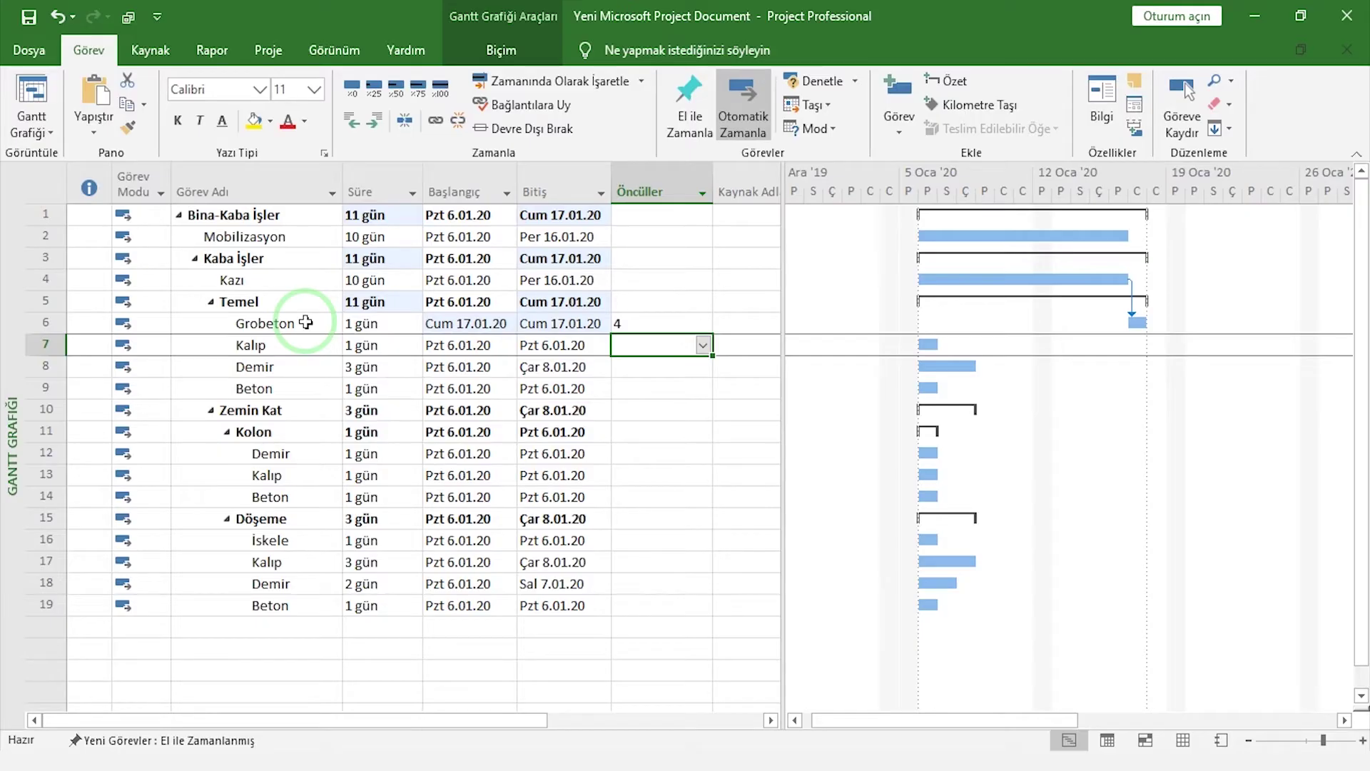
{"action": "left_click_drag", "start_coordinate": [306, 323], "coordinate": [300, 382]}
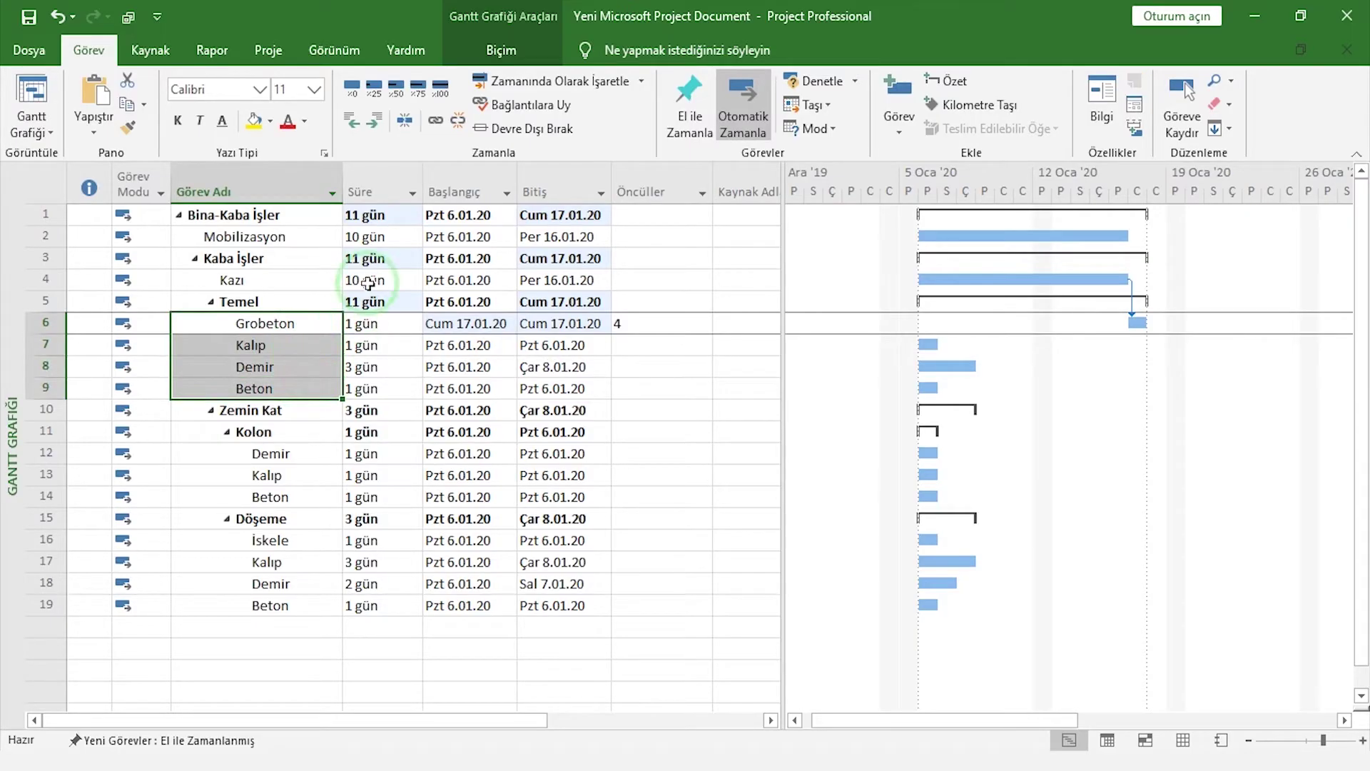
{"action": "left_click", "coordinate": [436, 122]}
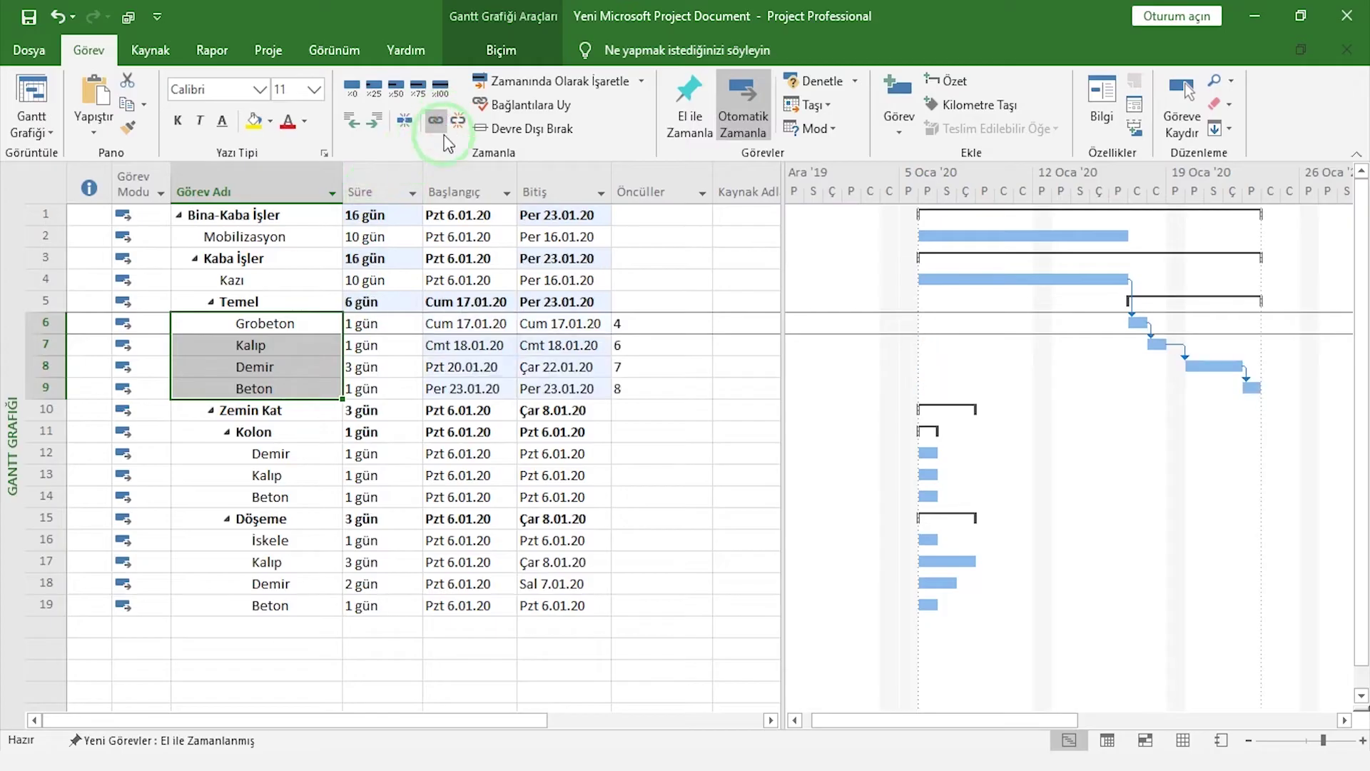
- Set task 9 as the predecessor of Demir under Kolon and link tasks 12 to 14 in sequence
{"action": "left_click", "coordinate": [645, 351]}
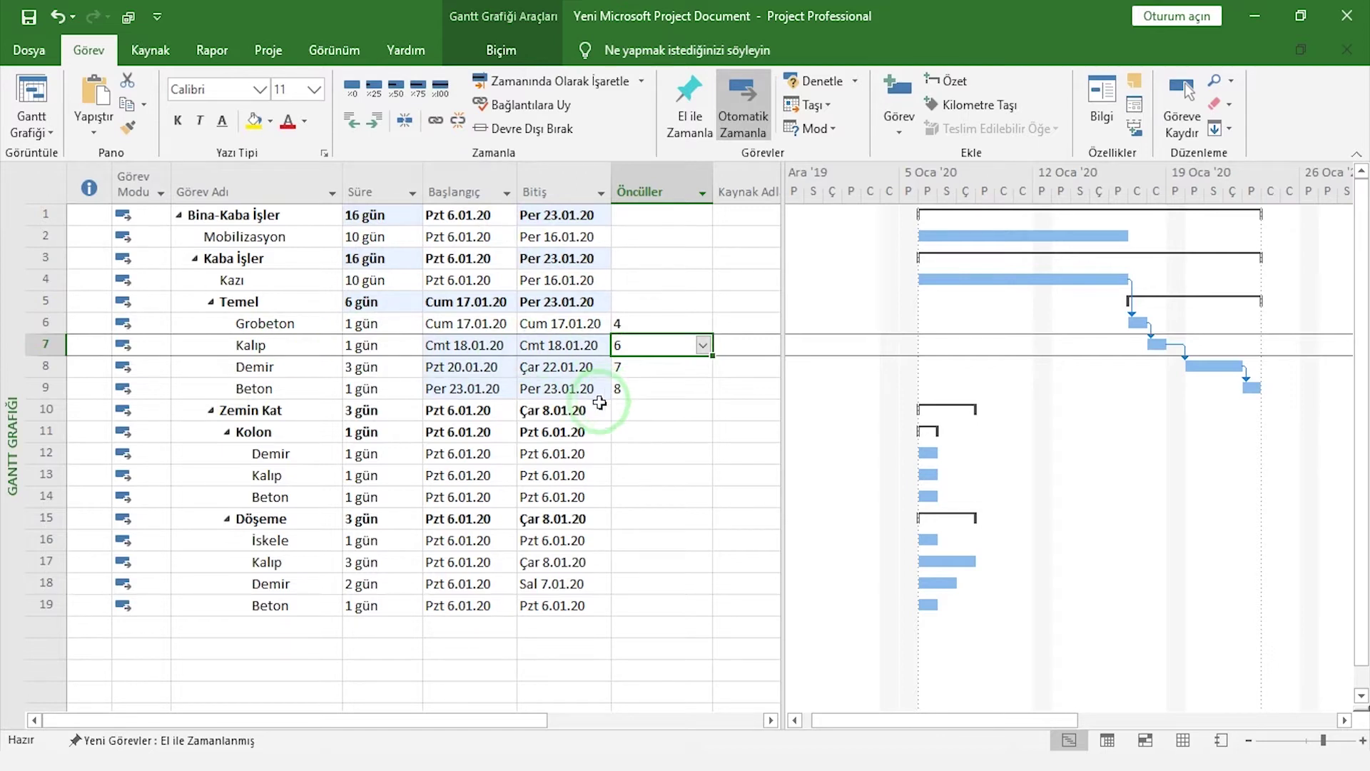
{"action": "key", "text": "Down"}
{"action": "key", "text": "Down"}
{"action": "key", "text": "Down"}
{"action": "key", "text": "Down"}
{"action": "key", "text": "Down"}
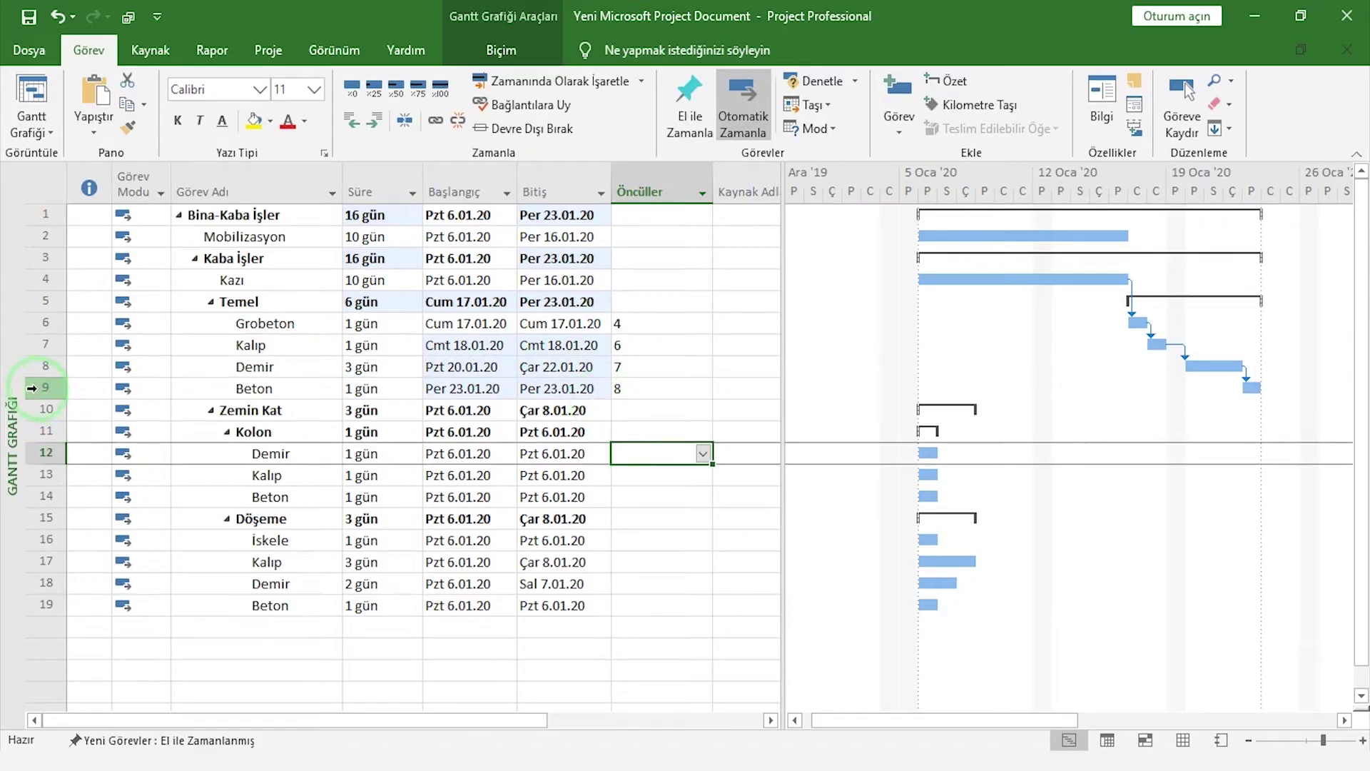
{"action": "type", "text": "9"}
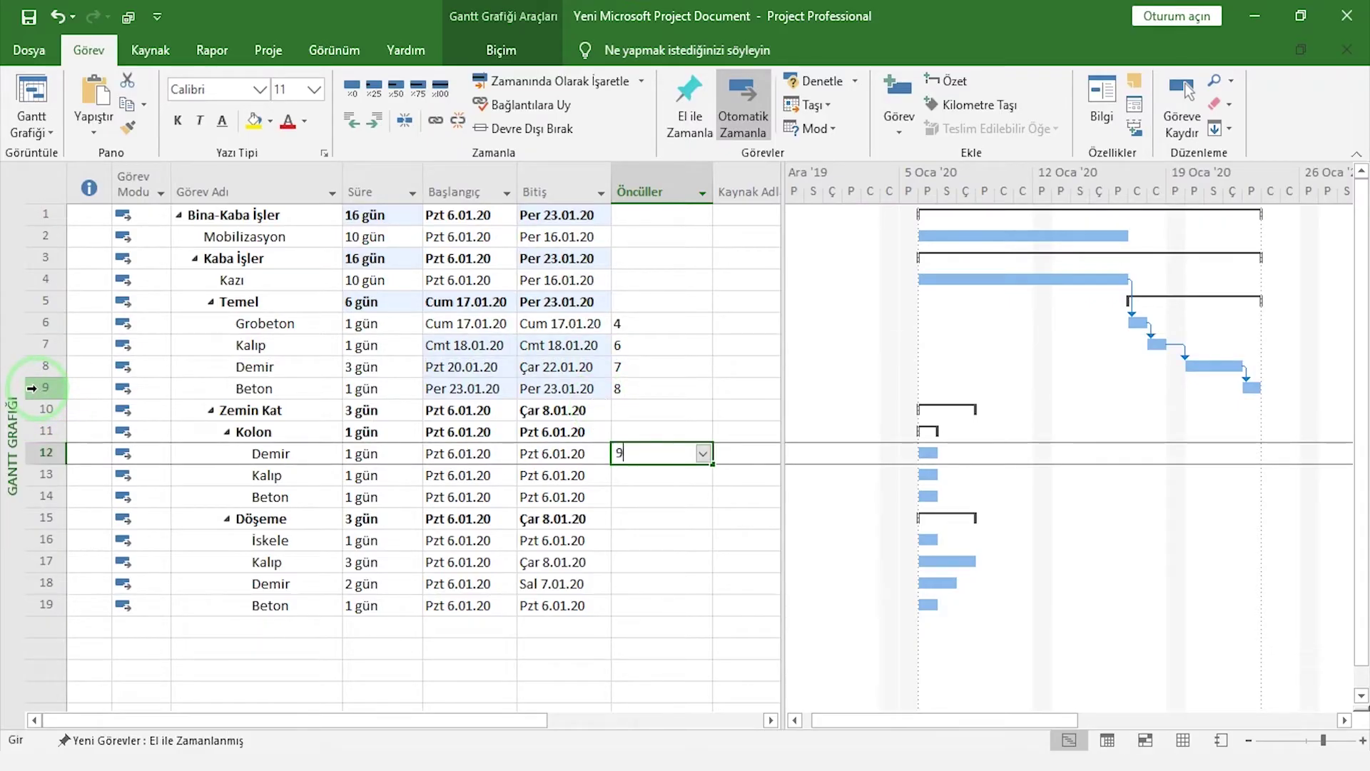
{"action": "key", "text": "Return"}
{"action": "left_click_drag", "start_coordinate": [304, 452], "coordinate": [304, 496]}
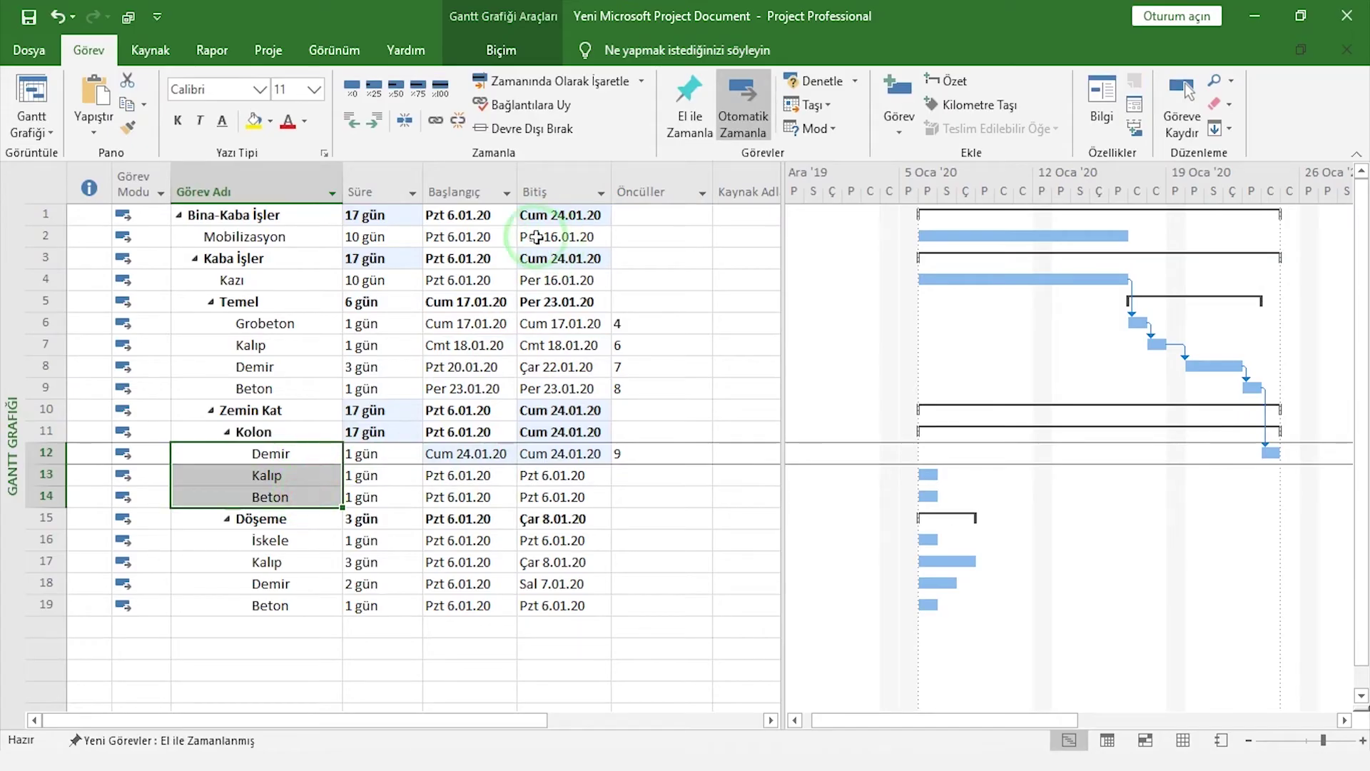
{"action": "left_click", "coordinate": [432, 123]}
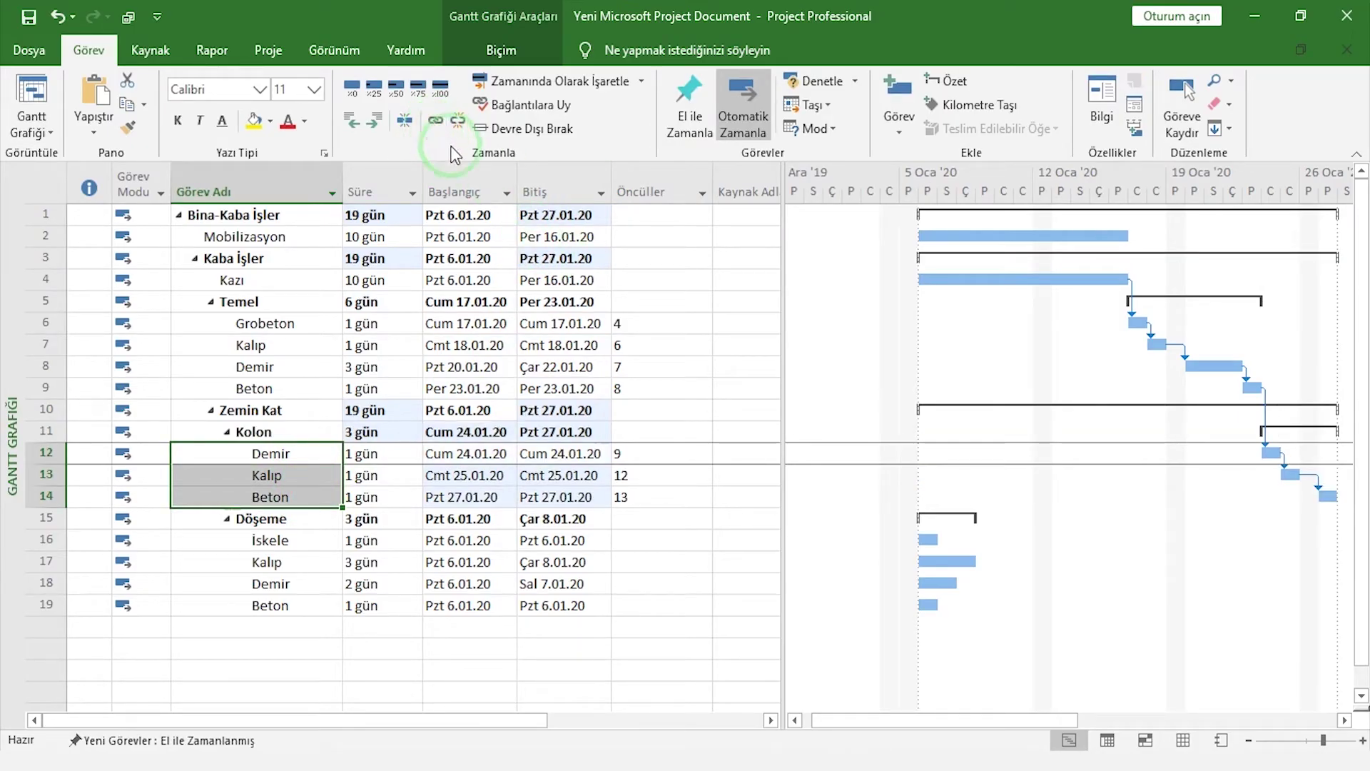
- Set task 14 as the predecessor of İskele and link tasks 16 to 19 under Döşeme in sequence
{"action": "left_click", "coordinate": [647, 536]}
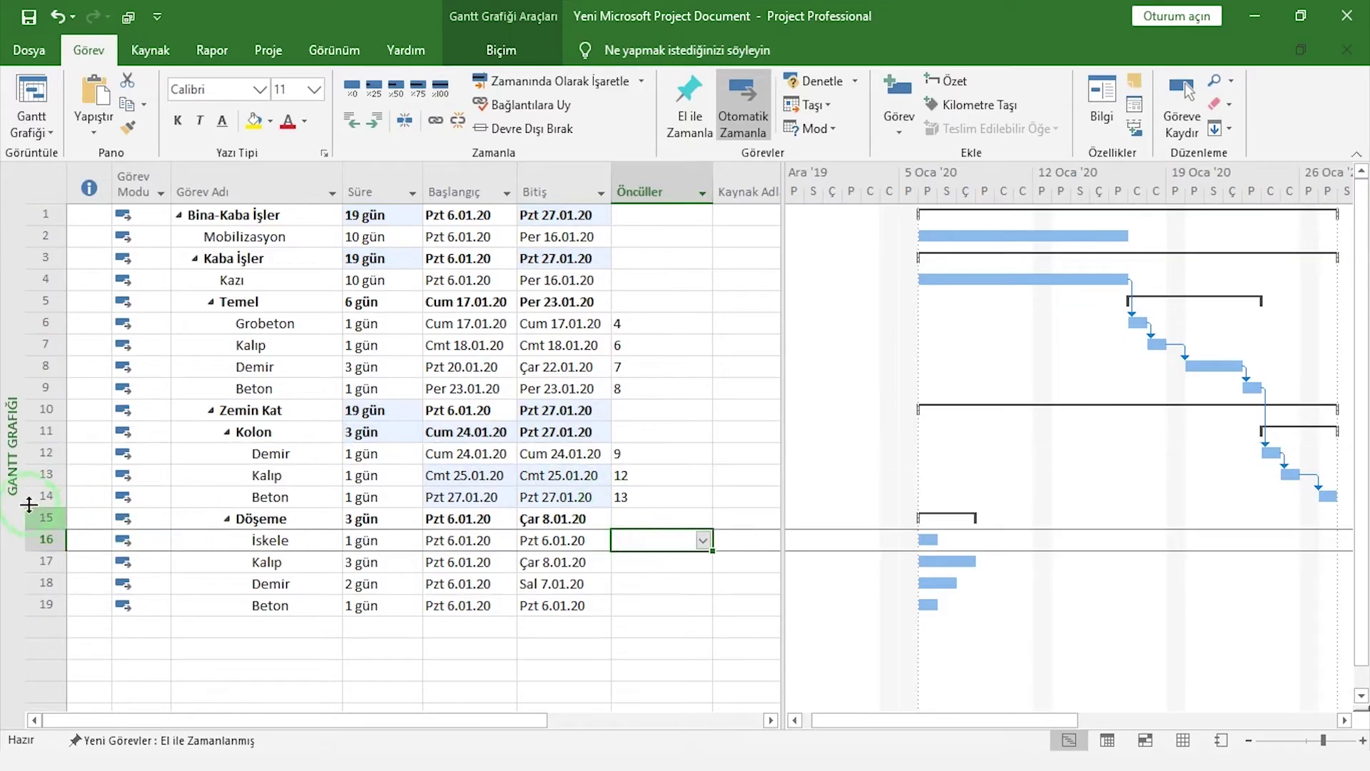
{"action": "type", "text": "14"}
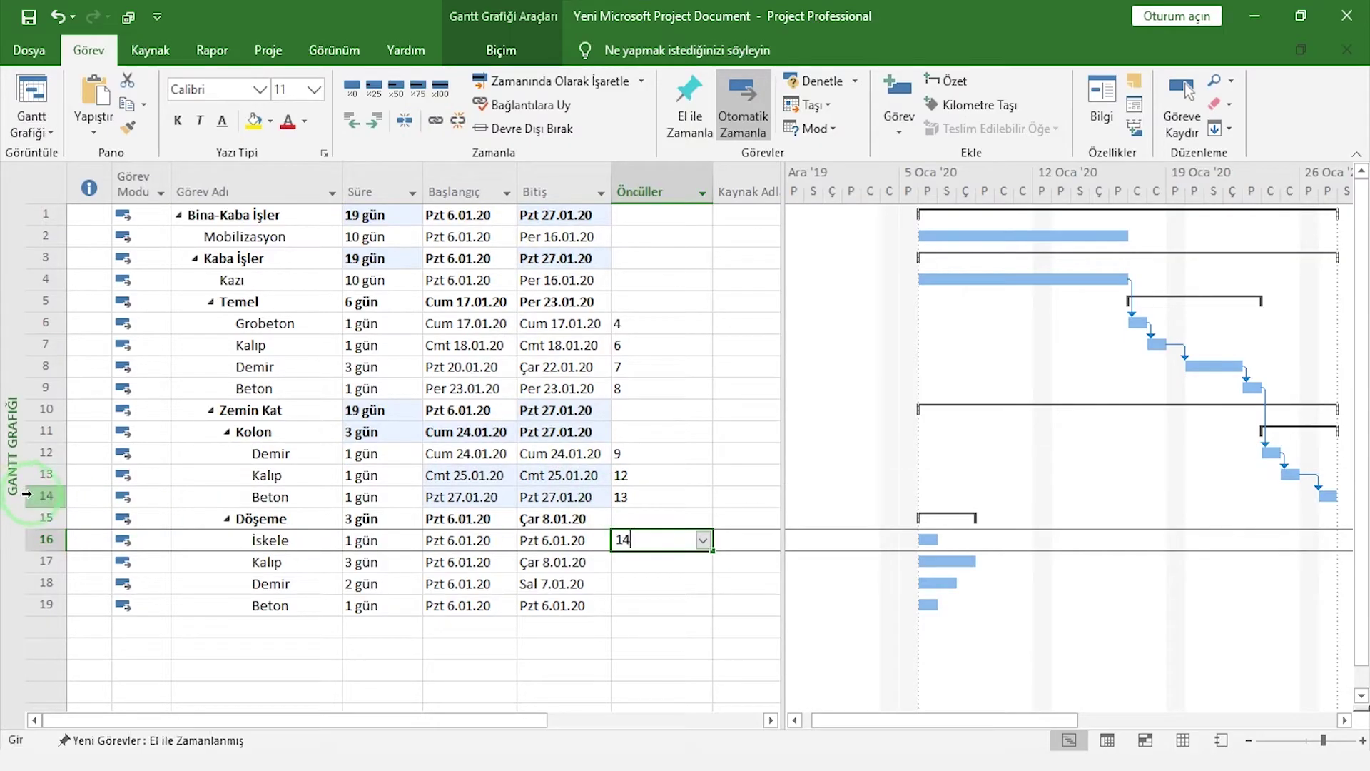
{"action": "key", "text": "Return"}
{"action": "left_click", "coordinate": [671, 563]}
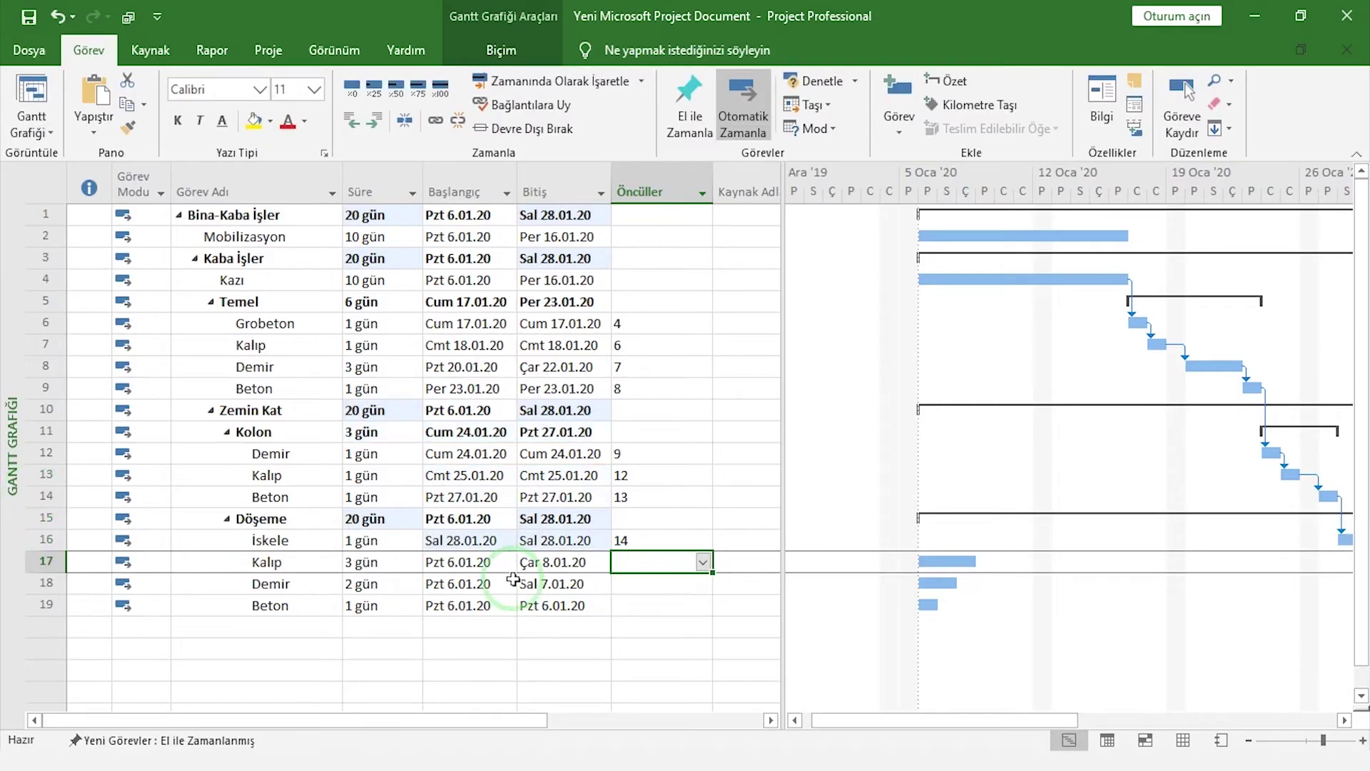
{"action": "left_click_drag", "start_coordinate": [291, 539], "coordinate": [292, 605]}
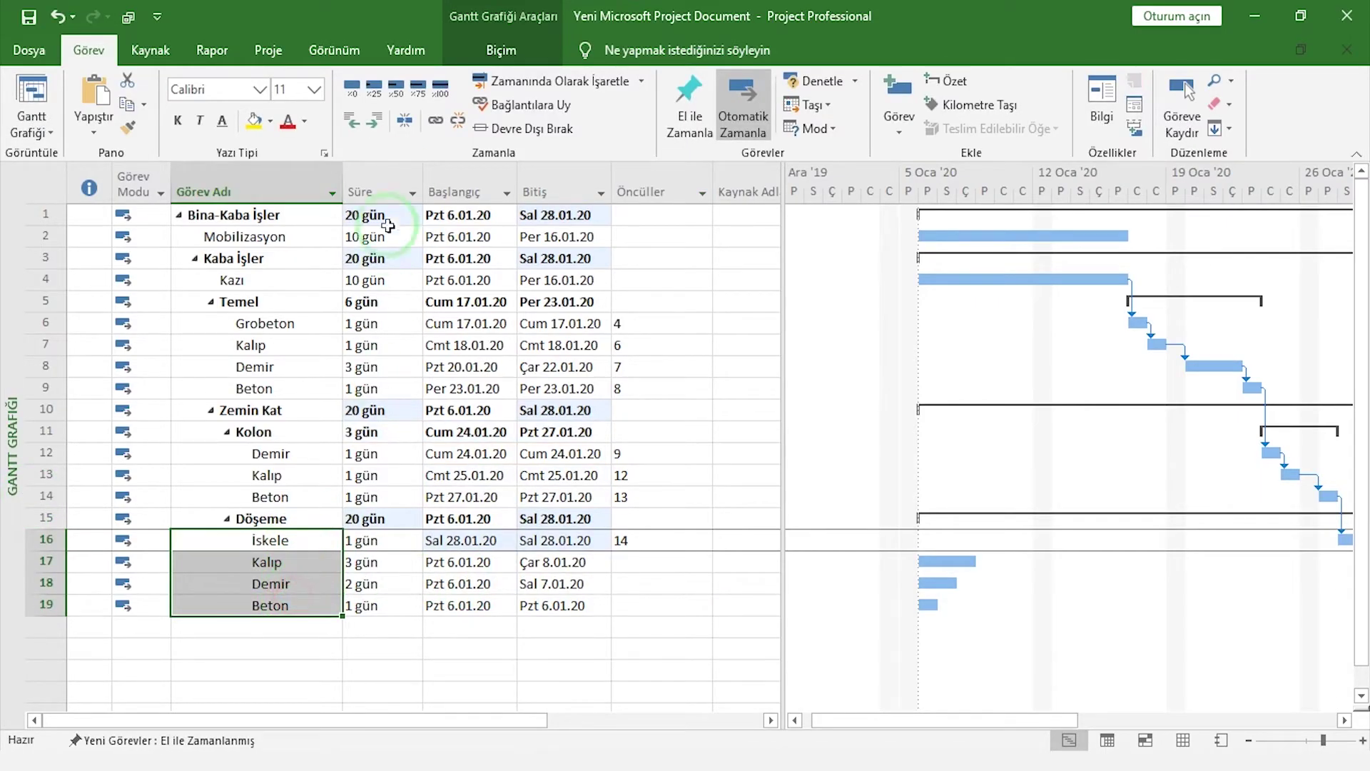
{"action": "left_click", "coordinate": [436, 121]}
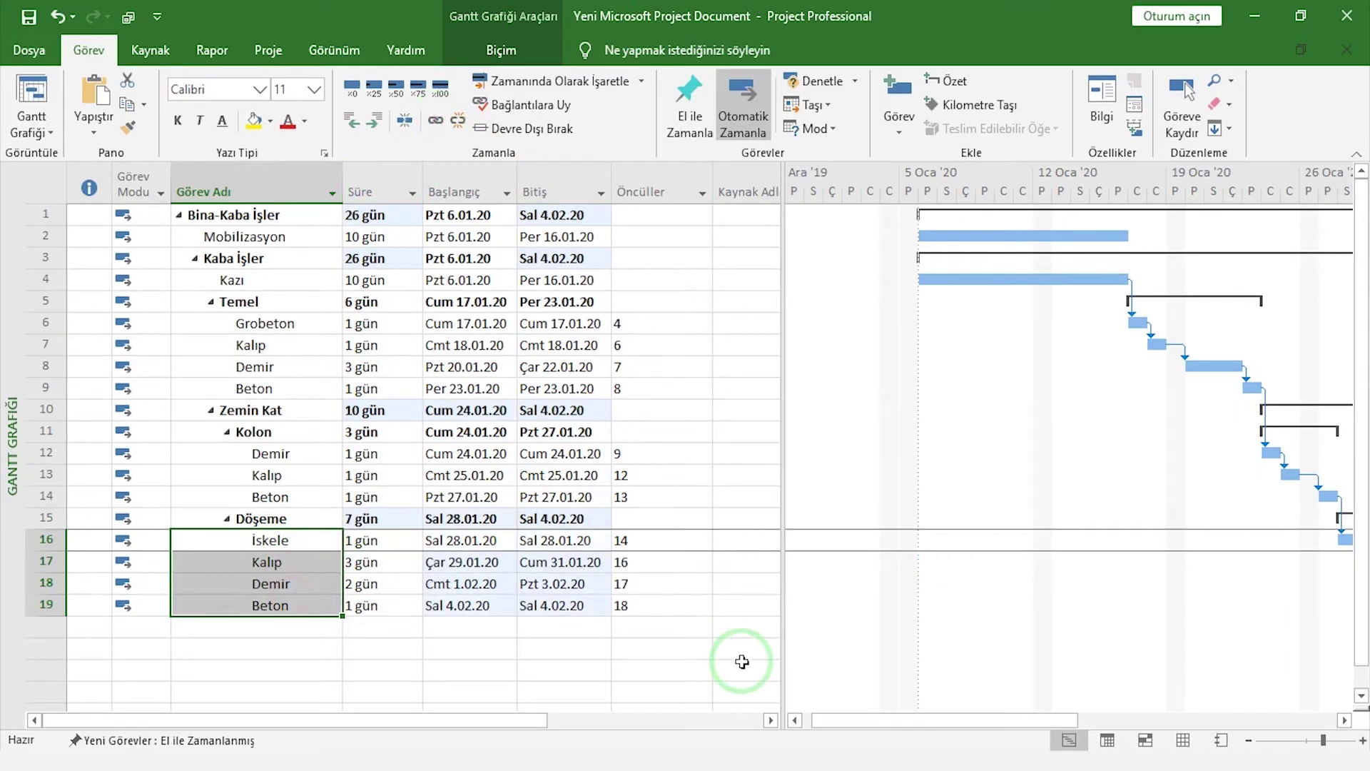
- Fit the Gantt chart's timescale to the entire project (Tüm Proje)
{"action": "left_click", "coordinate": [371, 215]}
{"action": "left_click", "coordinate": [334, 50]}
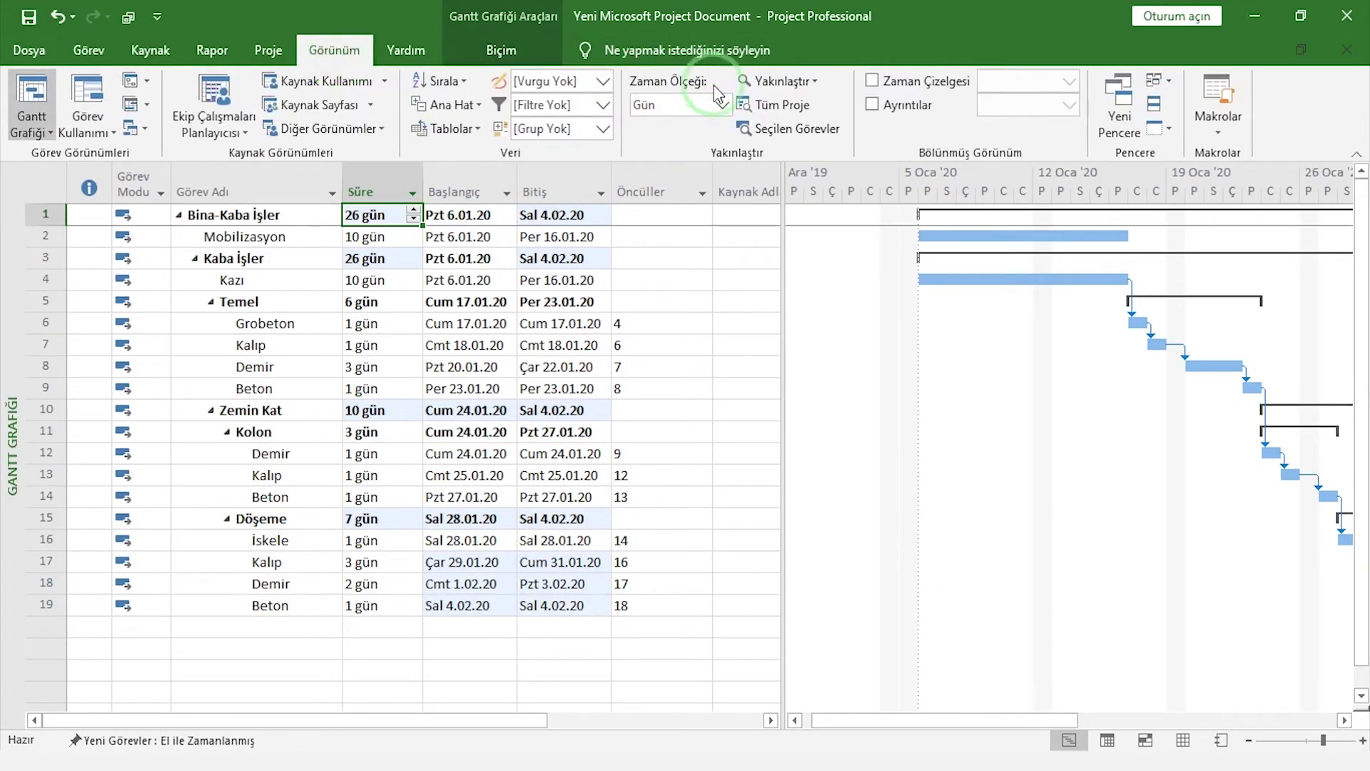
{"action": "left_click", "coordinate": [768, 107]}
{"action": "left_click", "coordinate": [945, 389]}
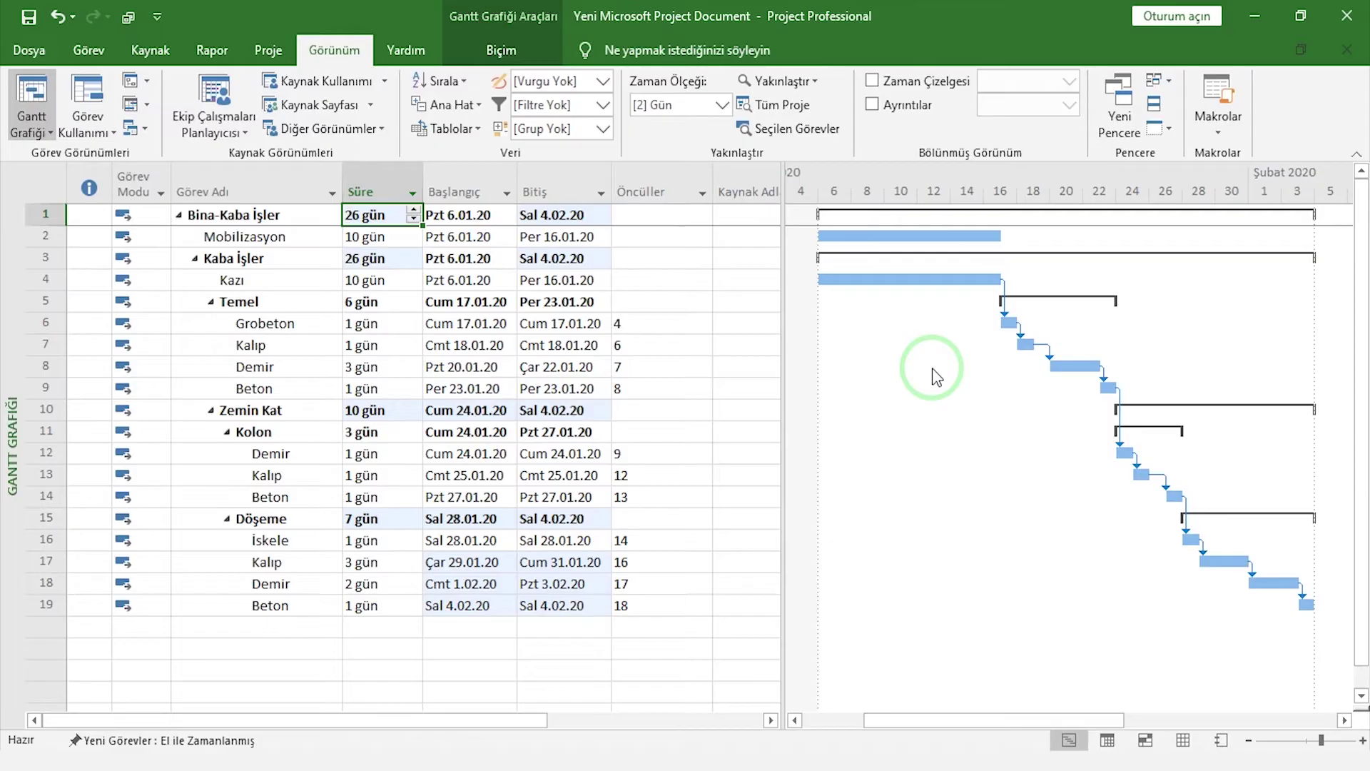
- Define the project's WBS code with the prefix "Bina-" and Büyük Harfler (sıralı) as the first level's sequence
{"action": "left_click", "coordinate": [271, 50]}
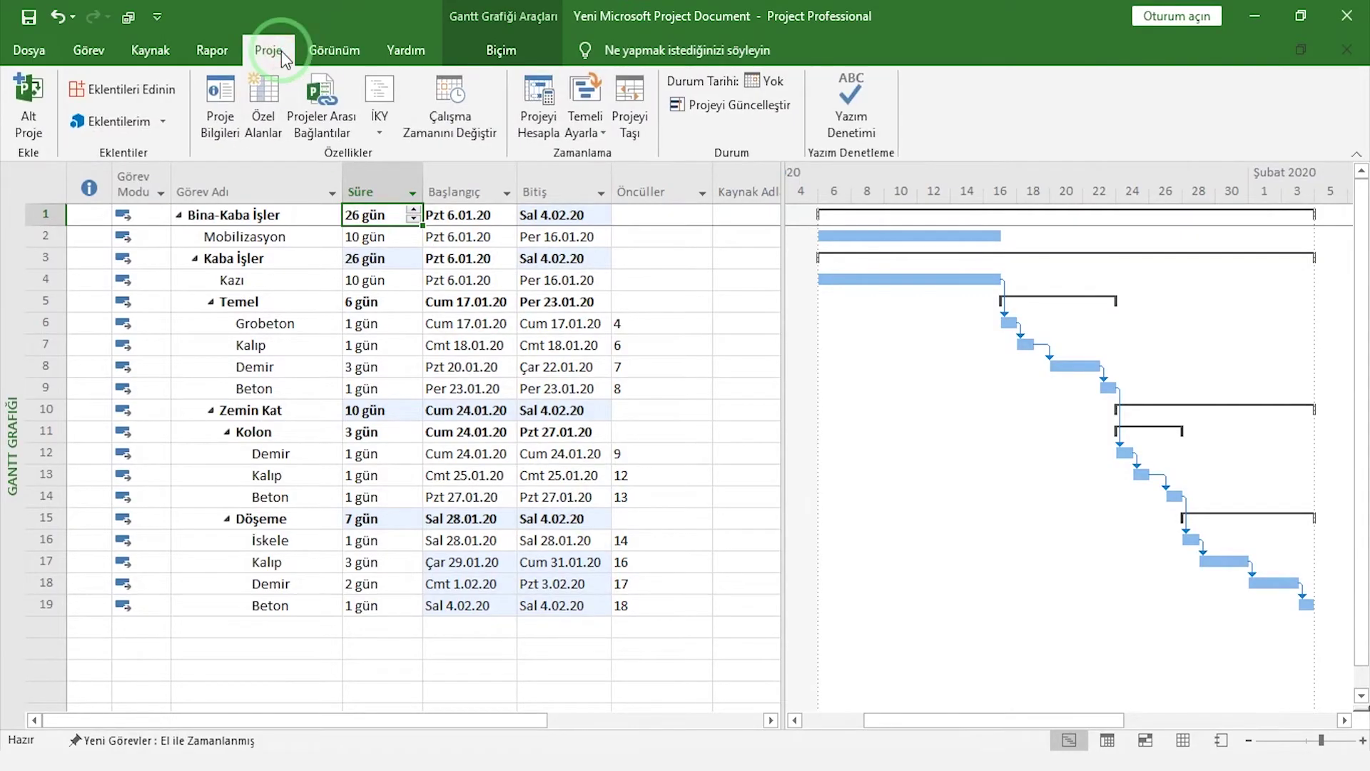
{"action": "left_click", "coordinate": [379, 121]}
{"action": "left_click", "coordinate": [414, 154]}
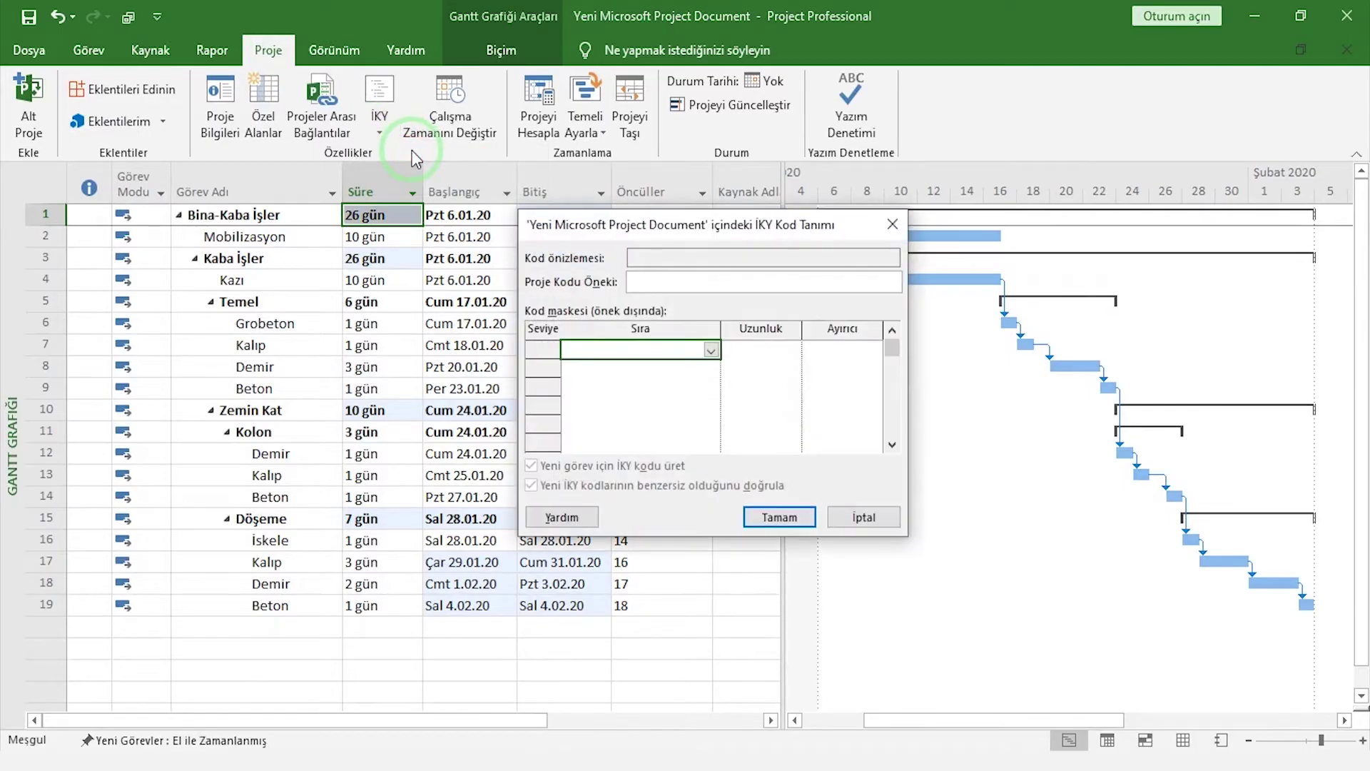
{"action": "left_click", "coordinate": [637, 343]}
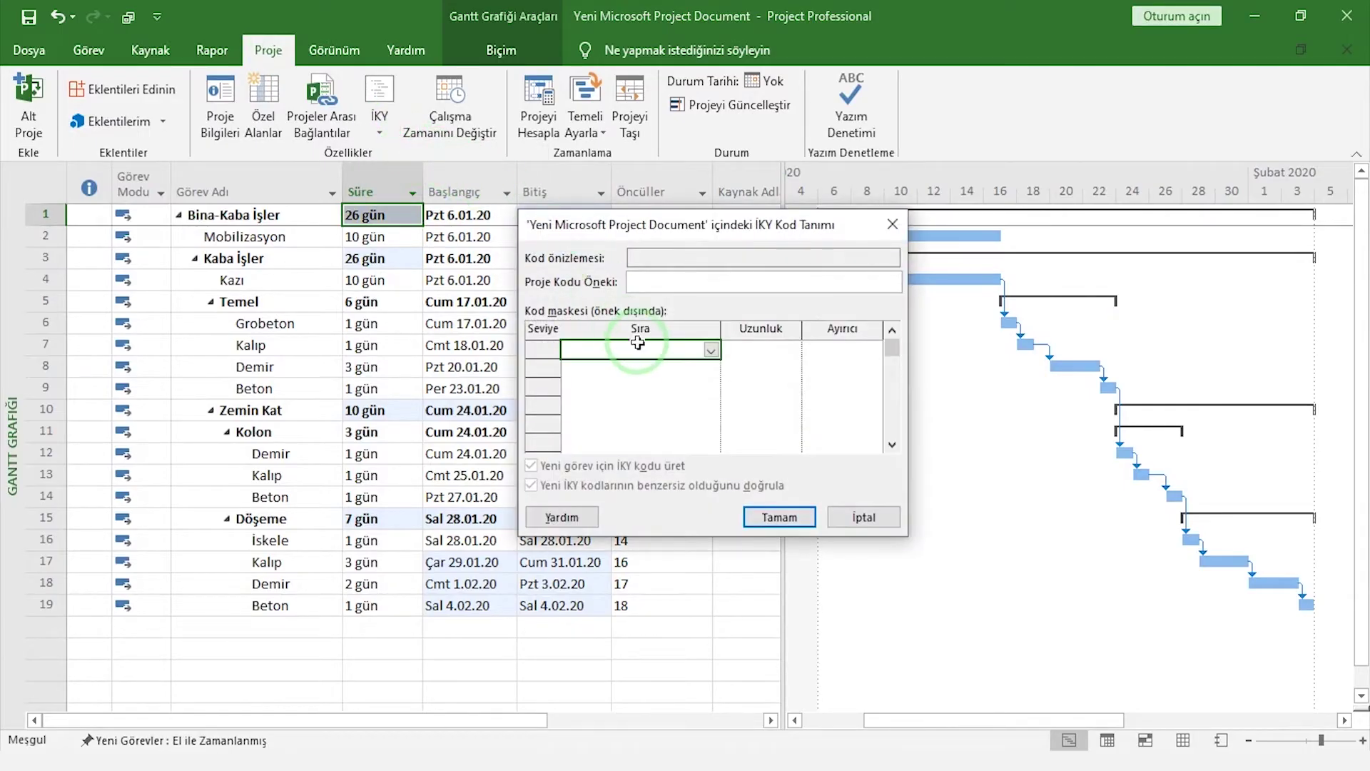
{"action": "left_click", "coordinate": [645, 281]}
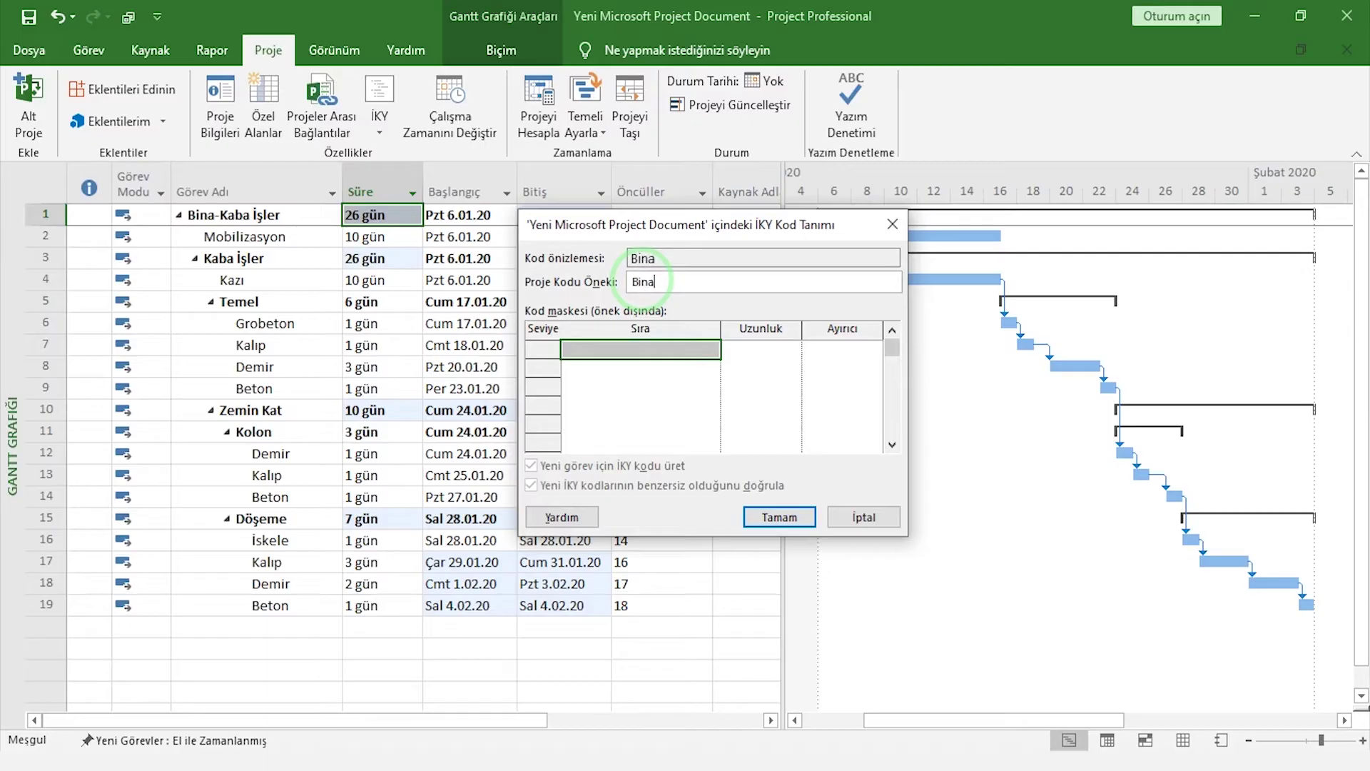
{"action": "left_click", "coordinate": [665, 343]}
{"action": "left_click", "coordinate": [710, 350]}
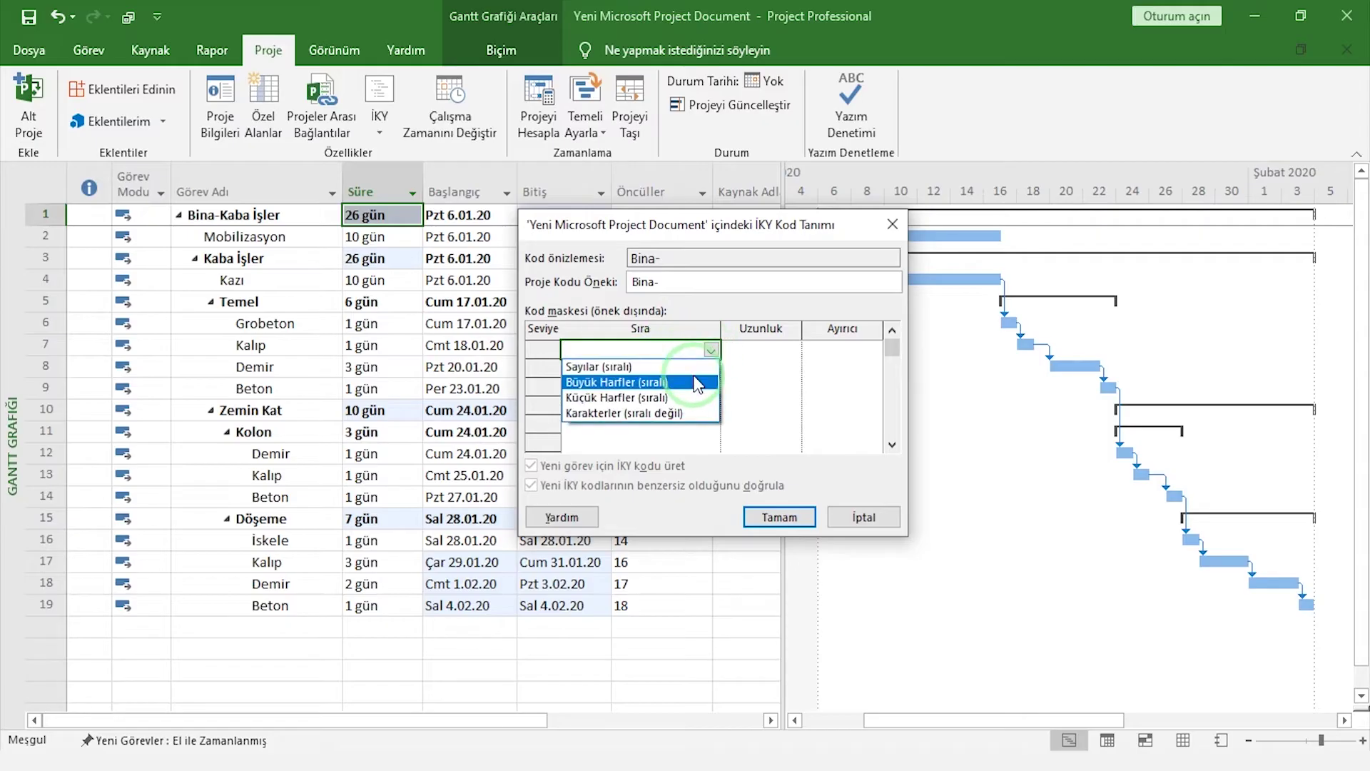
{"action": "left_click", "coordinate": [694, 382]}
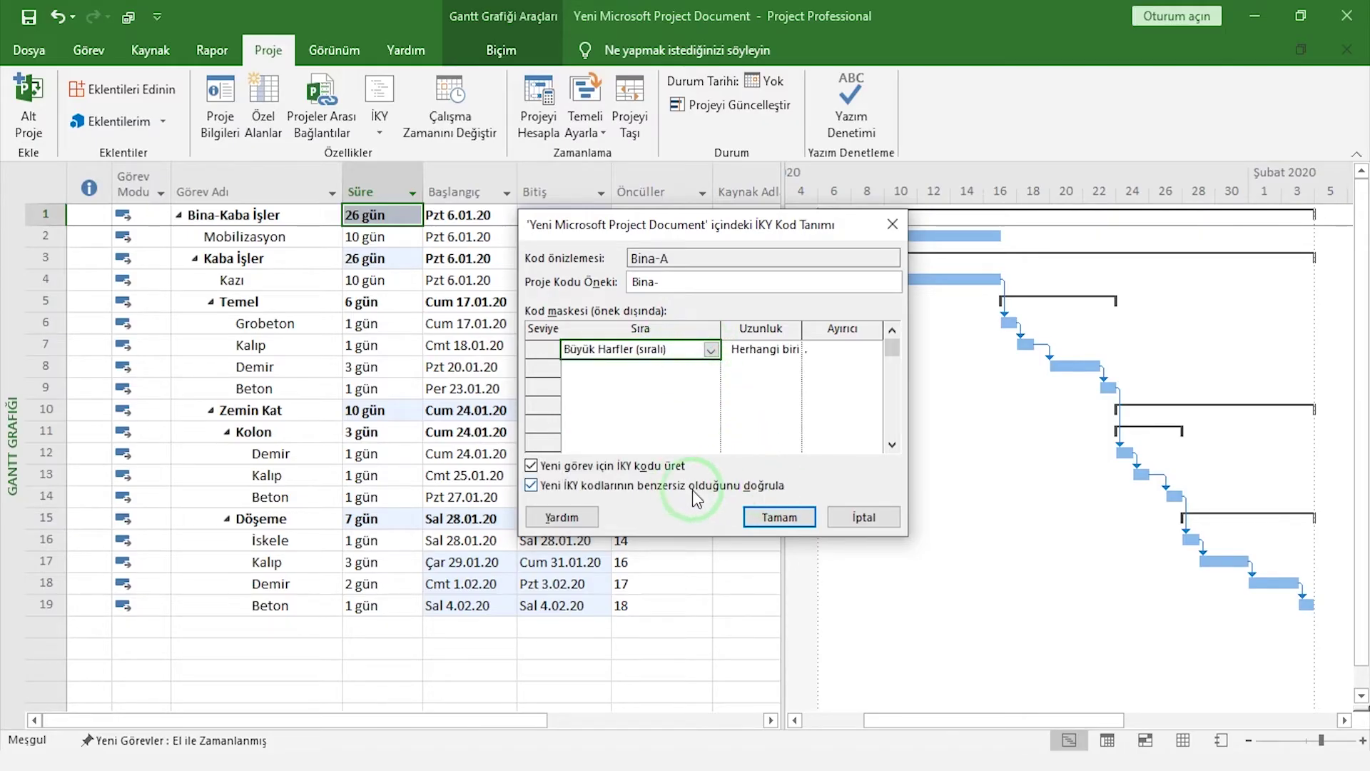
{"action": "left_click", "coordinate": [771, 519]}
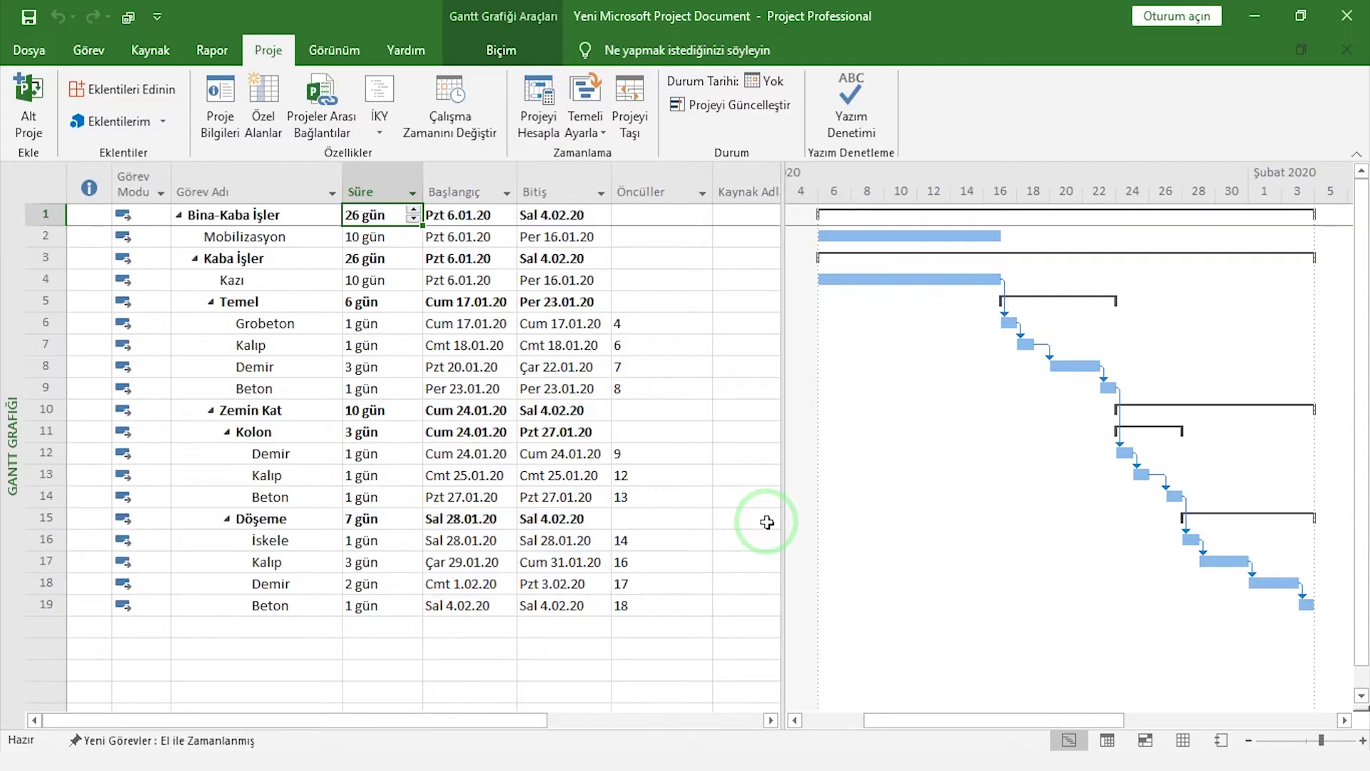
- Insert the İKY column before Görev Adı in the task table
{"action": "right_click", "coordinate": [237, 188]}
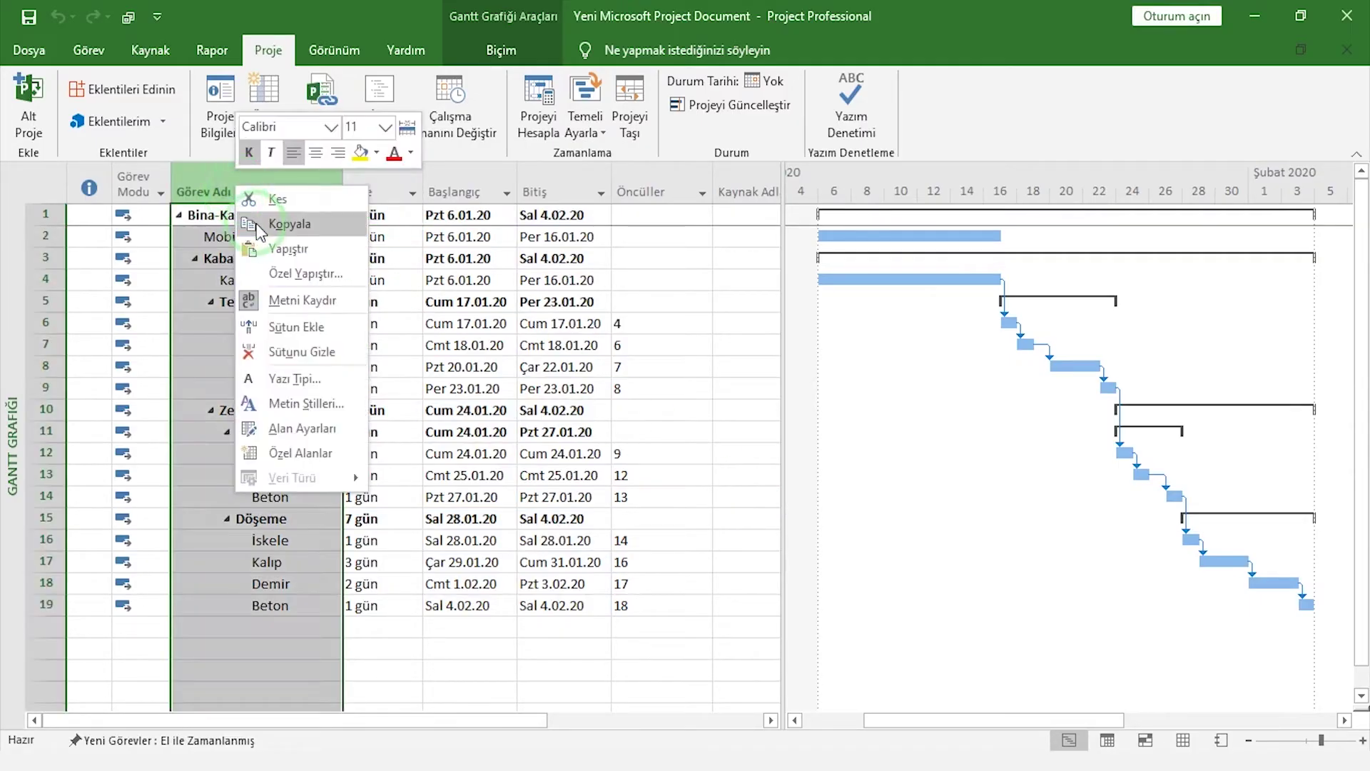
{"action": "left_click", "coordinate": [313, 327]}
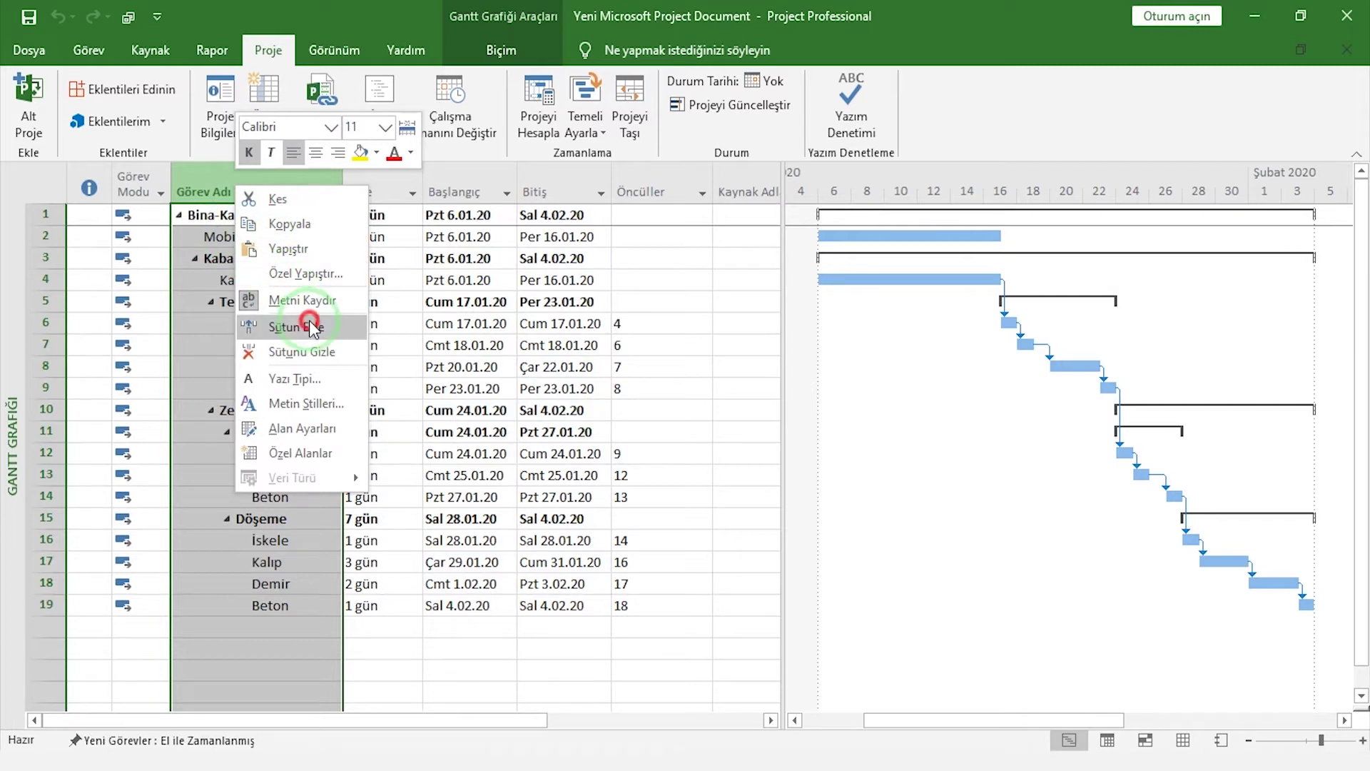
{"action": "scroll", "coordinate": [317, 499], "scroll_direction": "down", "scroll_amount": 2}
{"action": "scroll", "coordinate": [320, 523], "scroll_direction": "down", "scroll_amount": 10}
{"action": "left_click", "coordinate": [216, 424]}
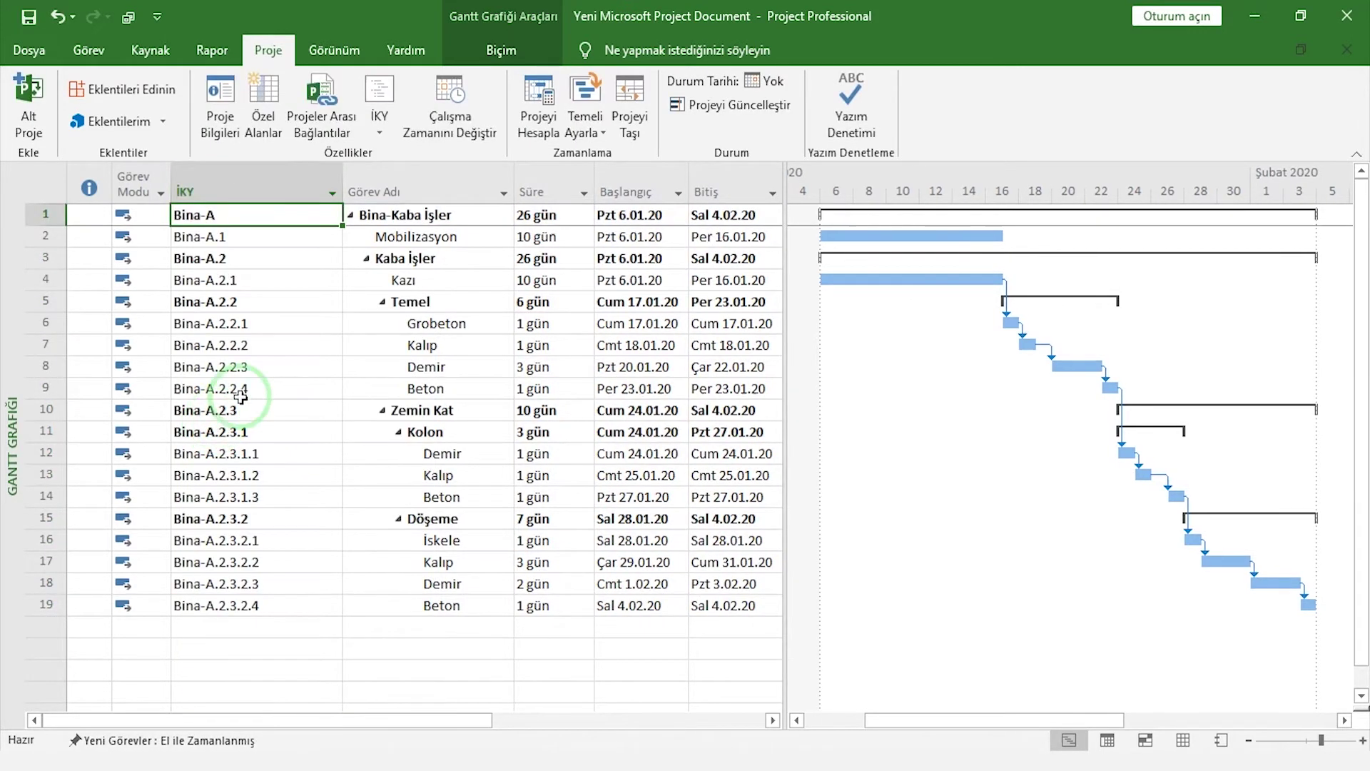
- Narrow the İKY and indicator columns so more of the task table fits beside the Gantt chart
{"action": "left_click_drag", "start_coordinate": [342, 178], "coordinate": [266, 178]}
{"action": "left_click_drag", "start_coordinate": [112, 174], "coordinate": [91, 171]}
{"action": "left_click", "coordinate": [169, 179]}
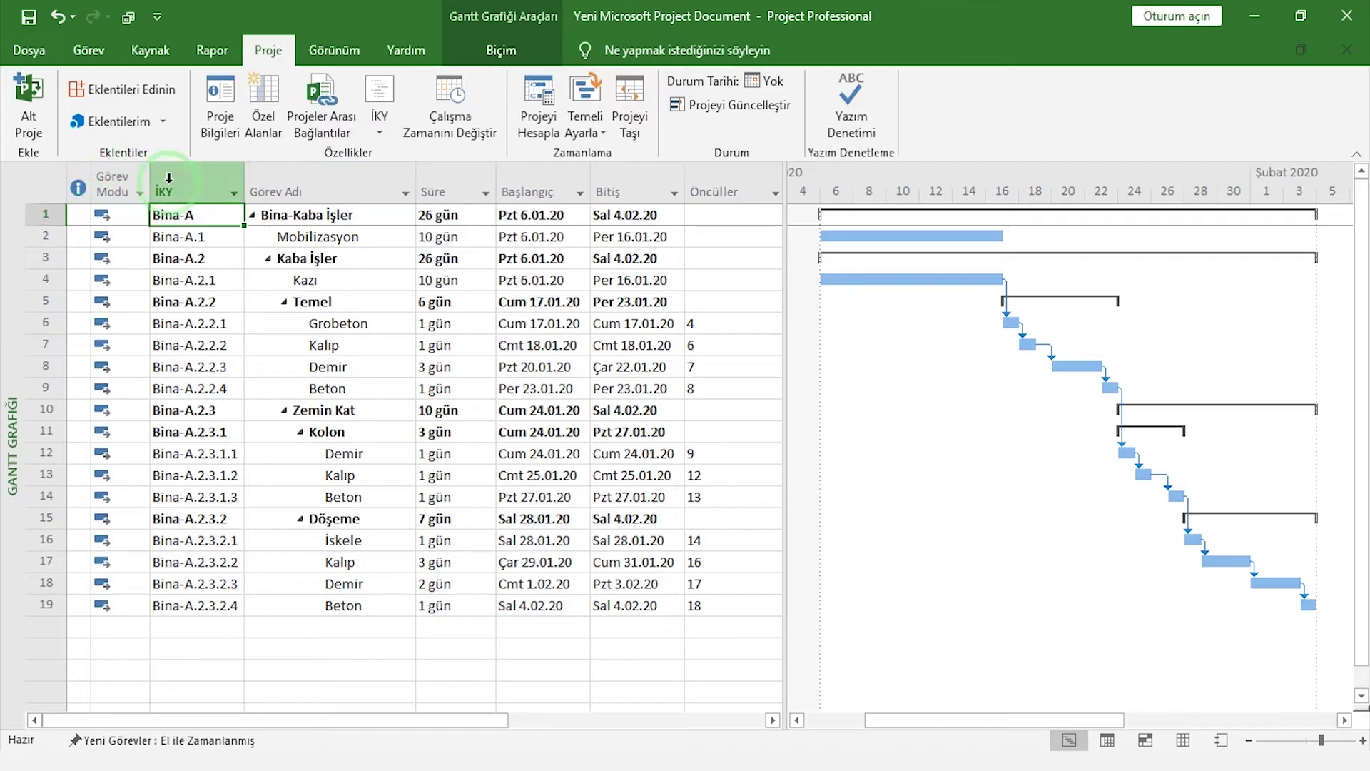
- Switch to the Kaynak Sayfası view and add İnşaat Mühendisi as the first resource
{"action": "left_click", "coordinate": [88, 50]}
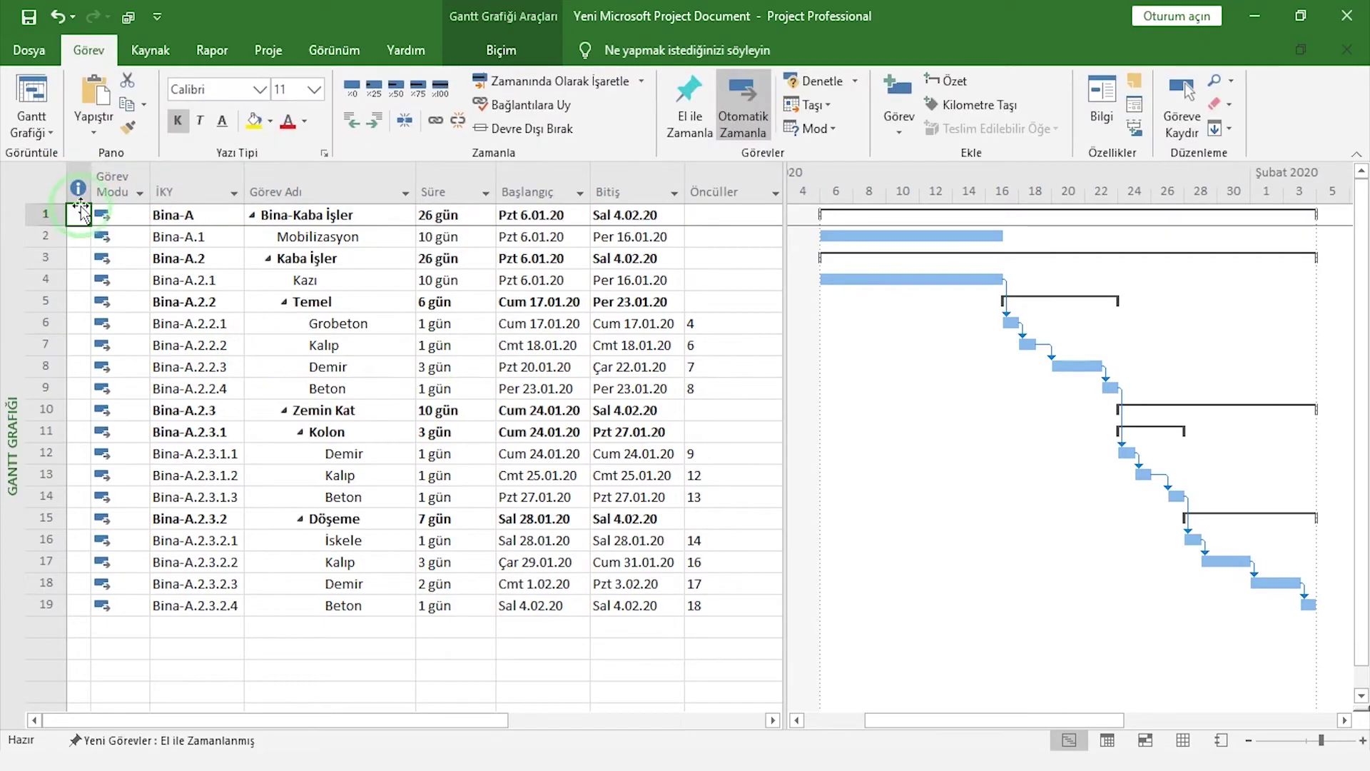
{"action": "left_click", "coordinate": [52, 130]}
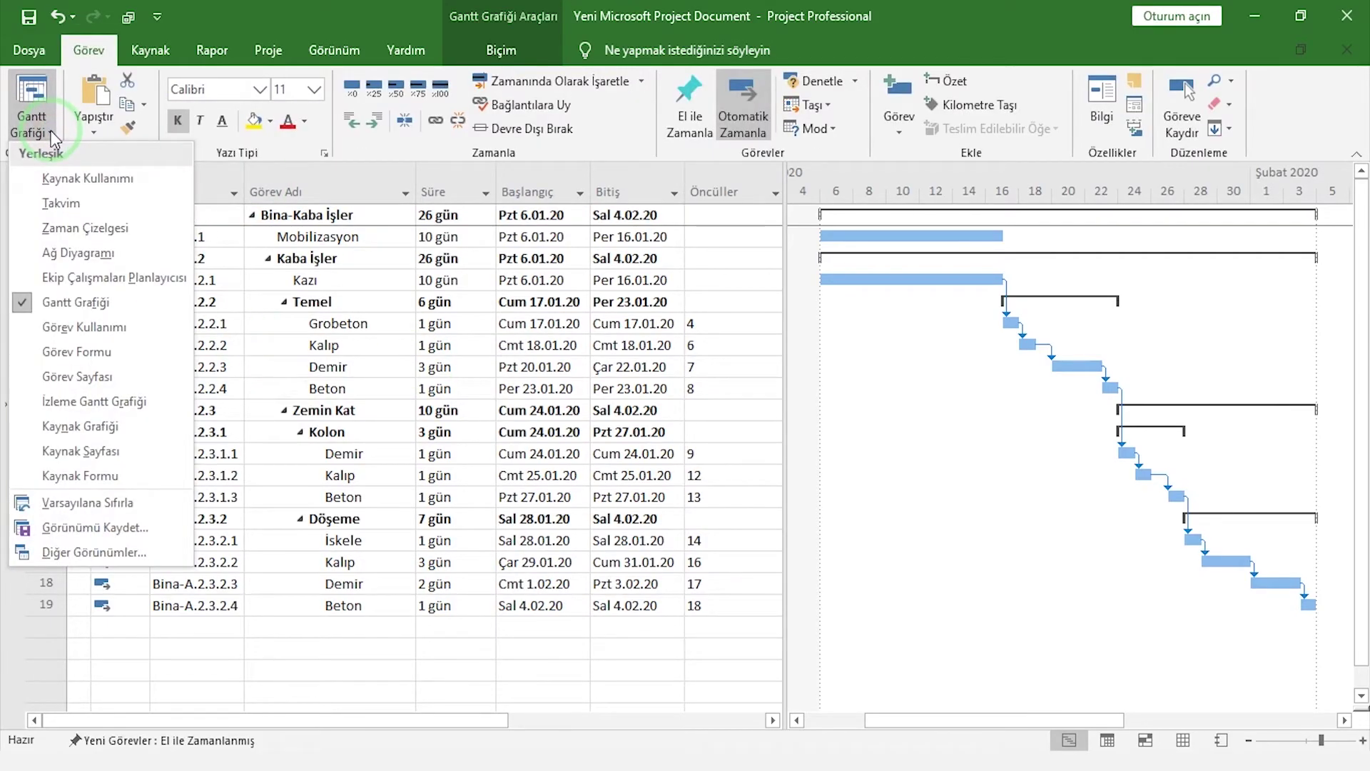
{"action": "left_click", "coordinate": [136, 450]}
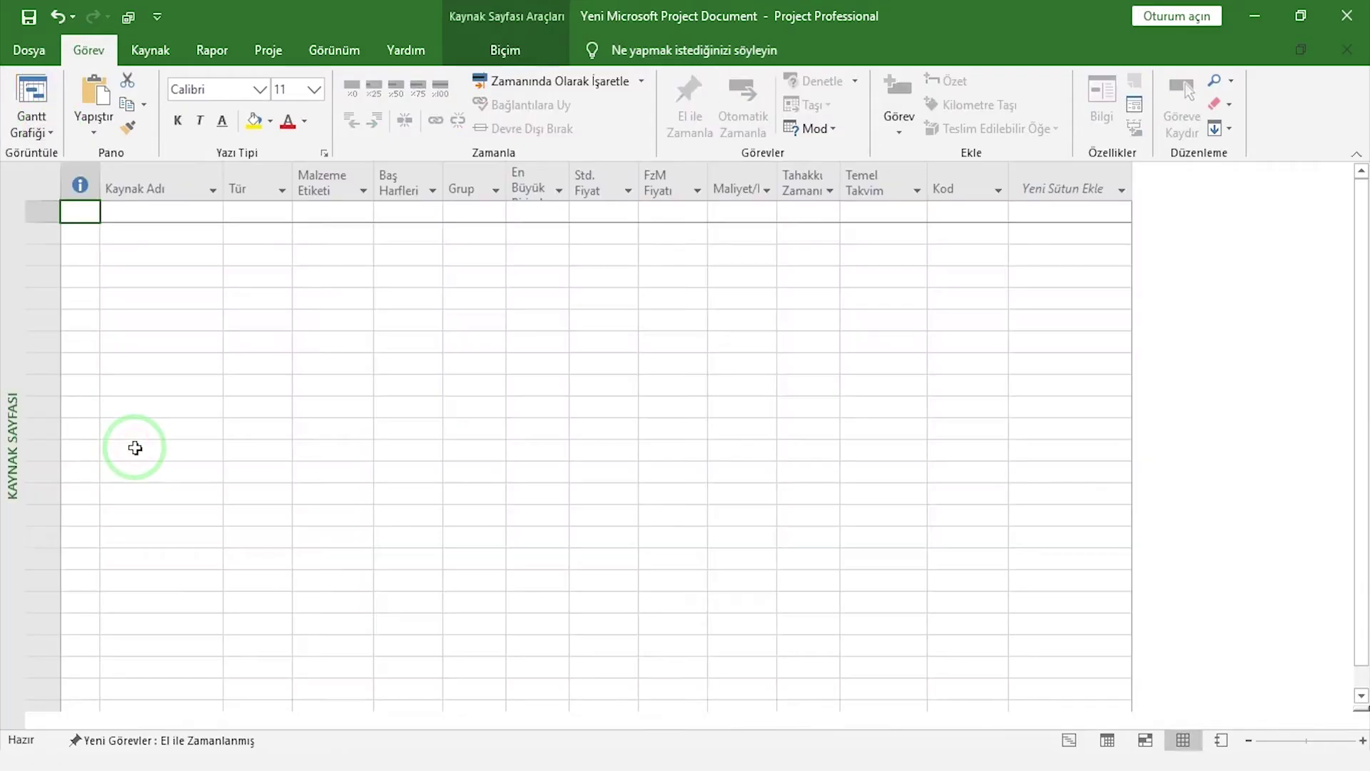
{"action": "left_click", "coordinate": [153, 206]}
{"action": "type", "text": "İnşaat Mühendisi"}
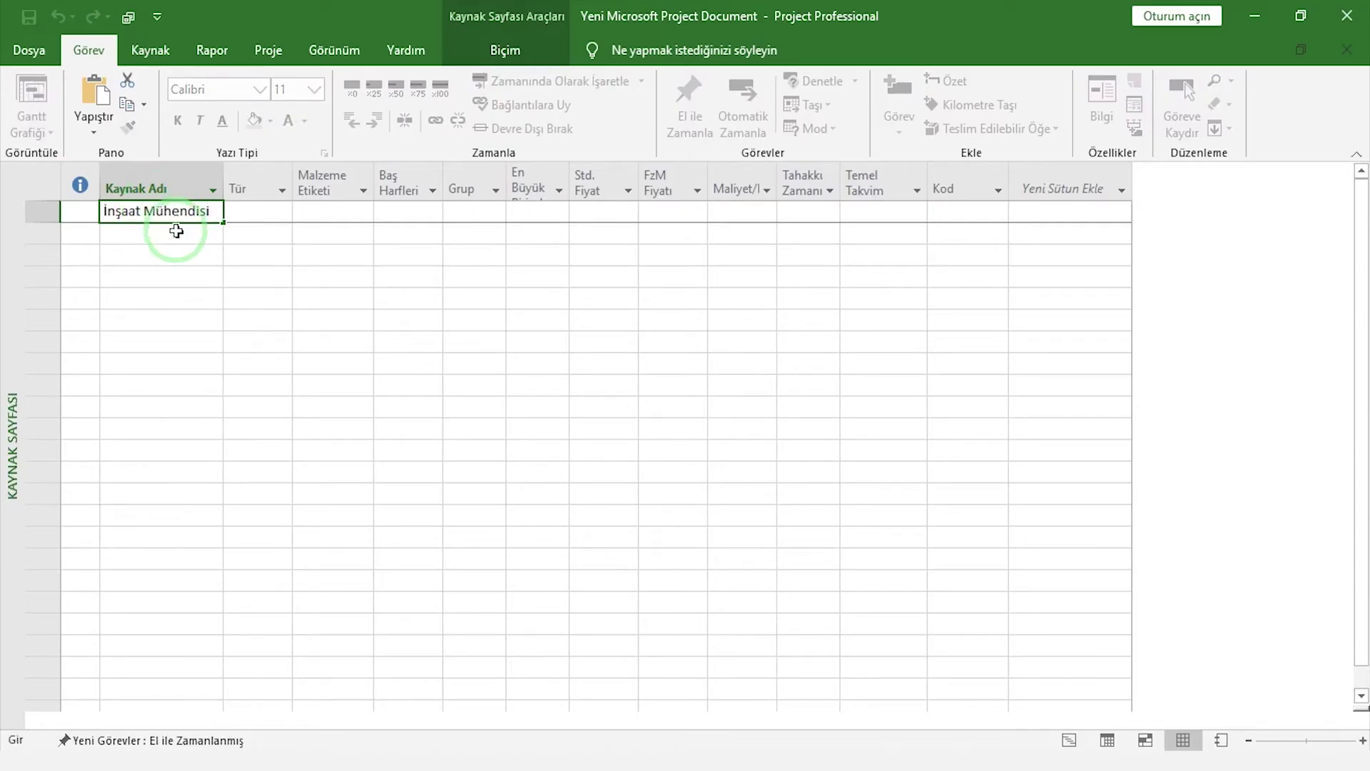
{"action": "left_click", "coordinate": [176, 230]}
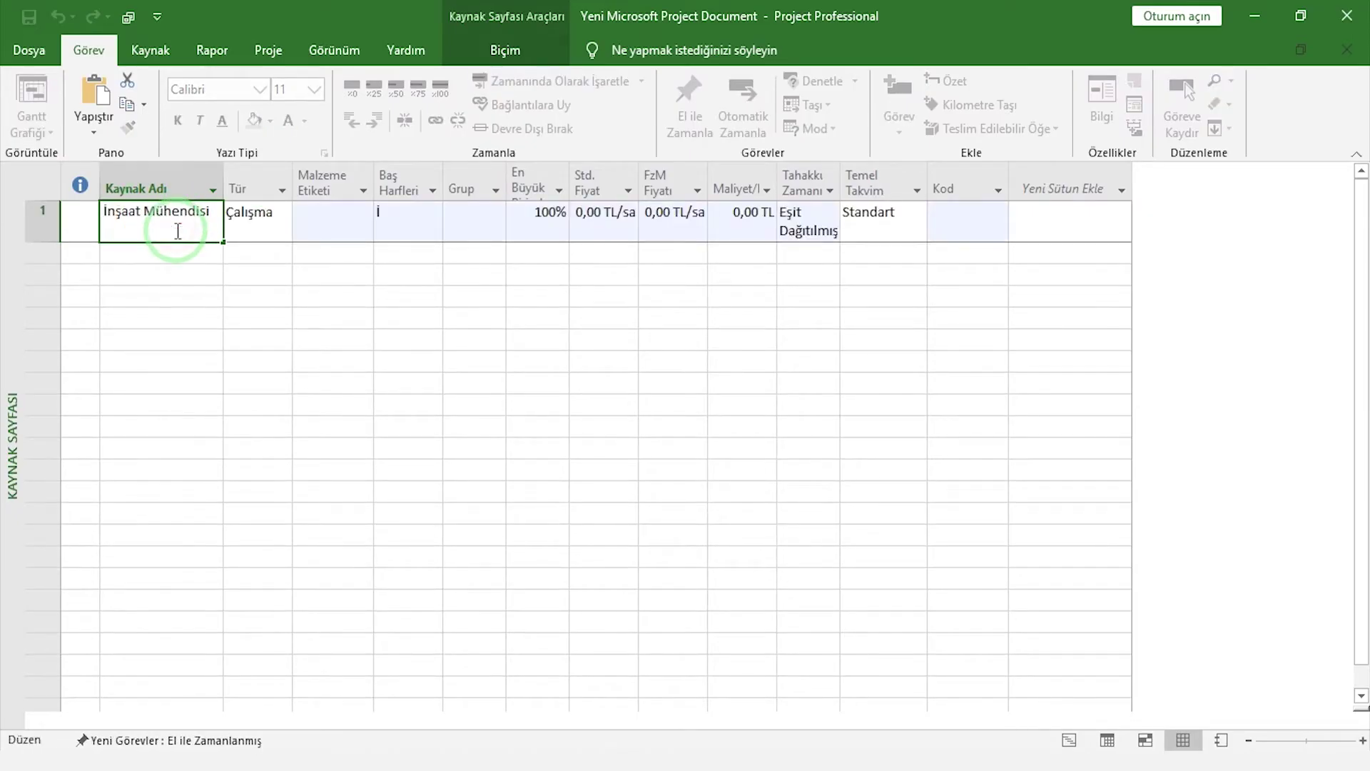
{"action": "left_click", "coordinate": [236, 235]}
- Widen the Kaynak Adı, Tür and Tahakkuk Zamanı columns and reduce the first resource's row to single-line height
{"action": "left_click_drag", "start_coordinate": [225, 189], "coordinate": [241, 189]}
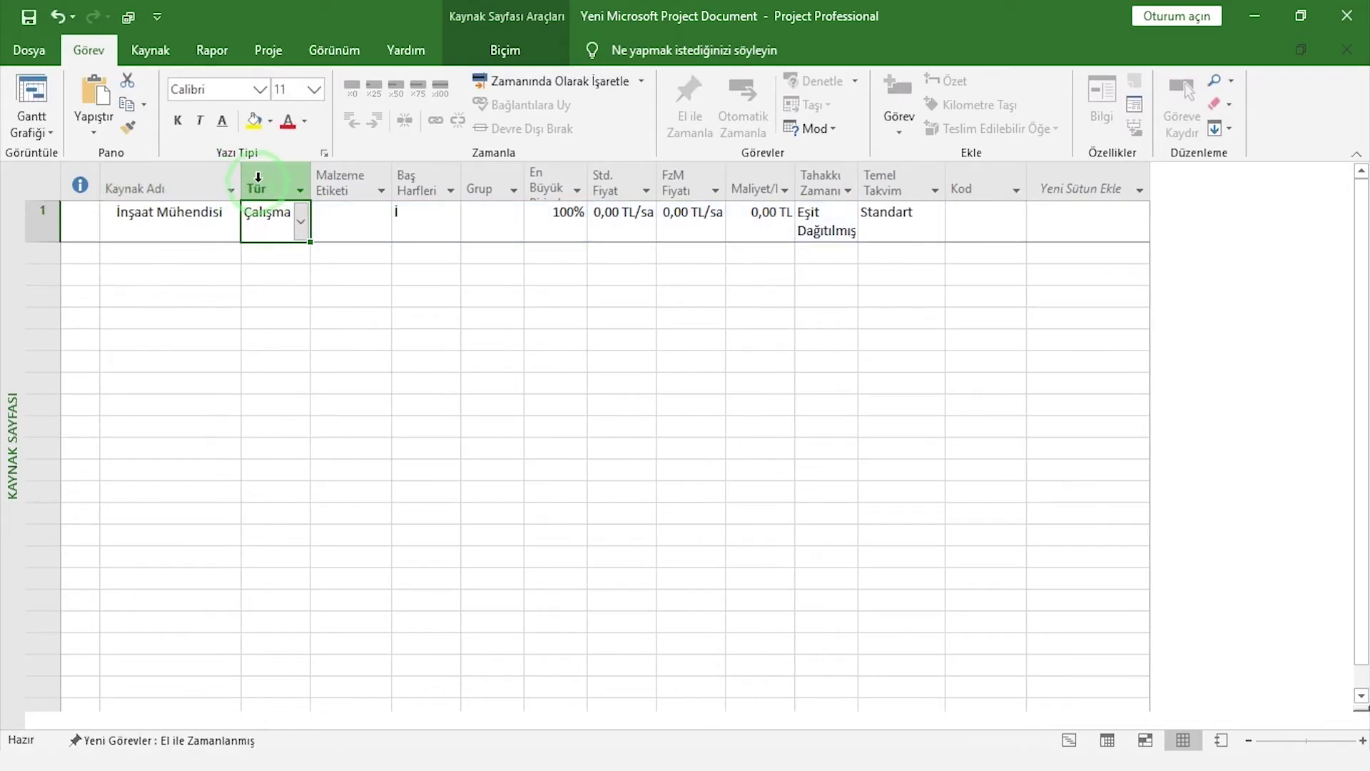
{"action": "left_click_drag", "start_coordinate": [857, 178], "coordinate": [889, 177]}
{"action": "left_click_drag", "start_coordinate": [311, 170], "coordinate": [342, 171]}
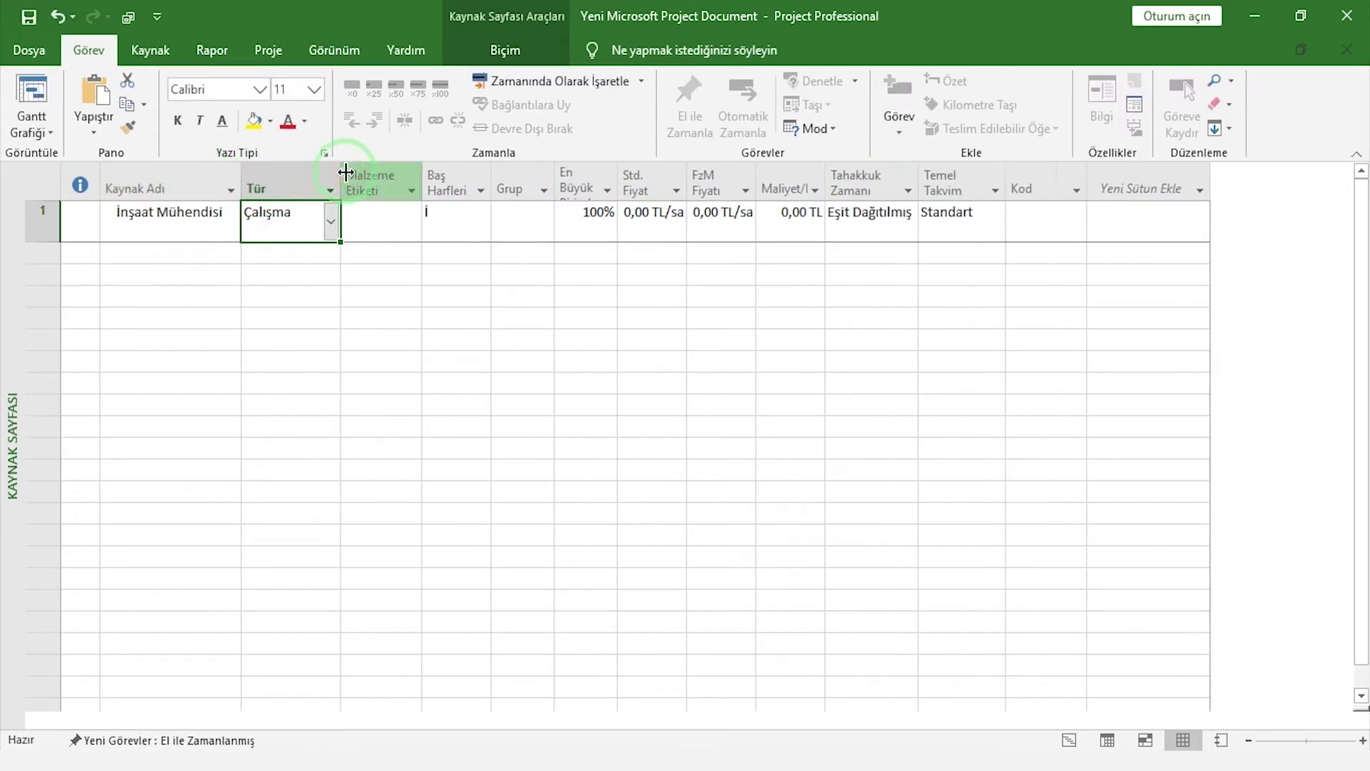
{"action": "left_click_drag", "start_coordinate": [50, 242], "coordinate": [36, 224]}
- Add the resources Harita Mühendisi, Kalıp Ustası, Demir Ustası, Düz İşçi and Mobil Vinç below İnşaat Mühendisi
{"action": "left_click", "coordinate": [126, 235]}
{"action": "type", "text": "Harita"}
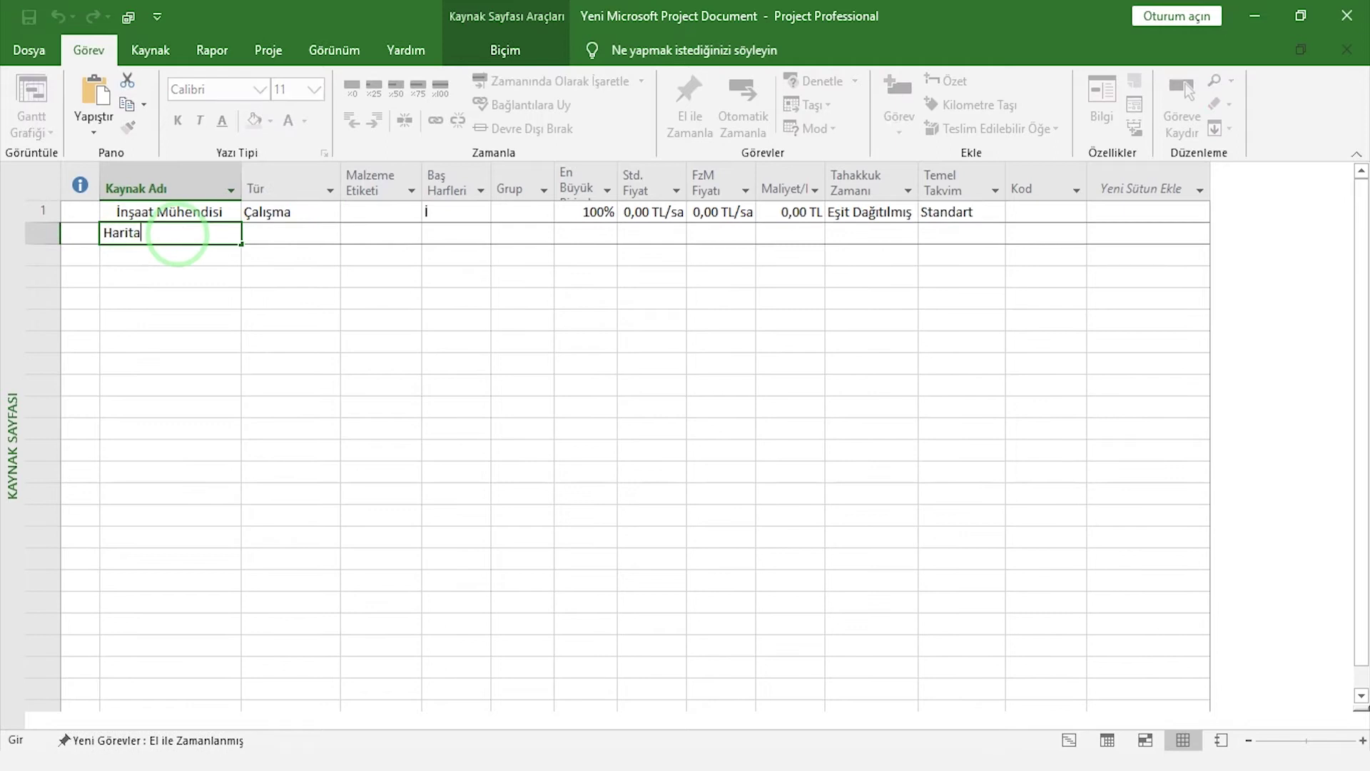
{"action": "type", "text": " Mühendisi"}
{"action": "key", "text": "Return"}
{"action": "type", "text": "Kalıp Ustası"}
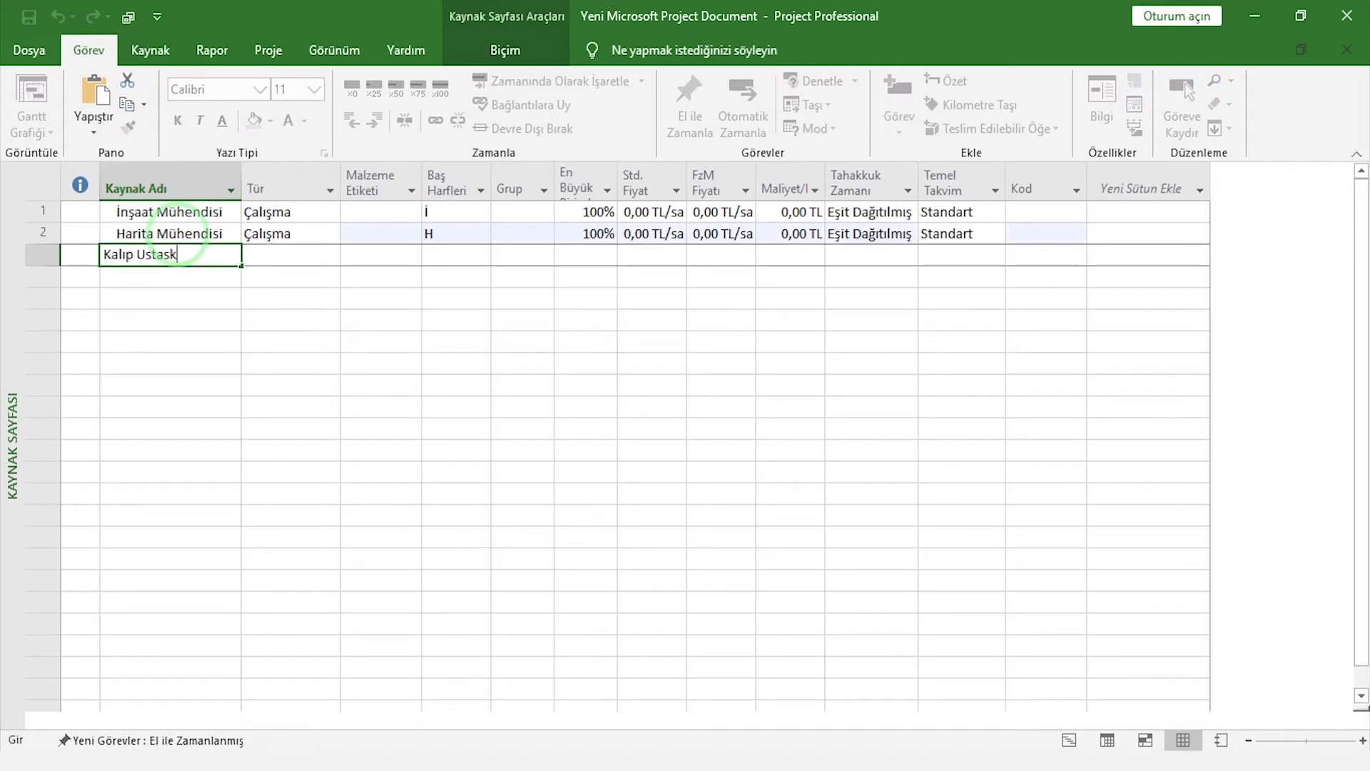
{"action": "key", "text": "Return"}
{"action": "type", "text": "Demir Utas"}
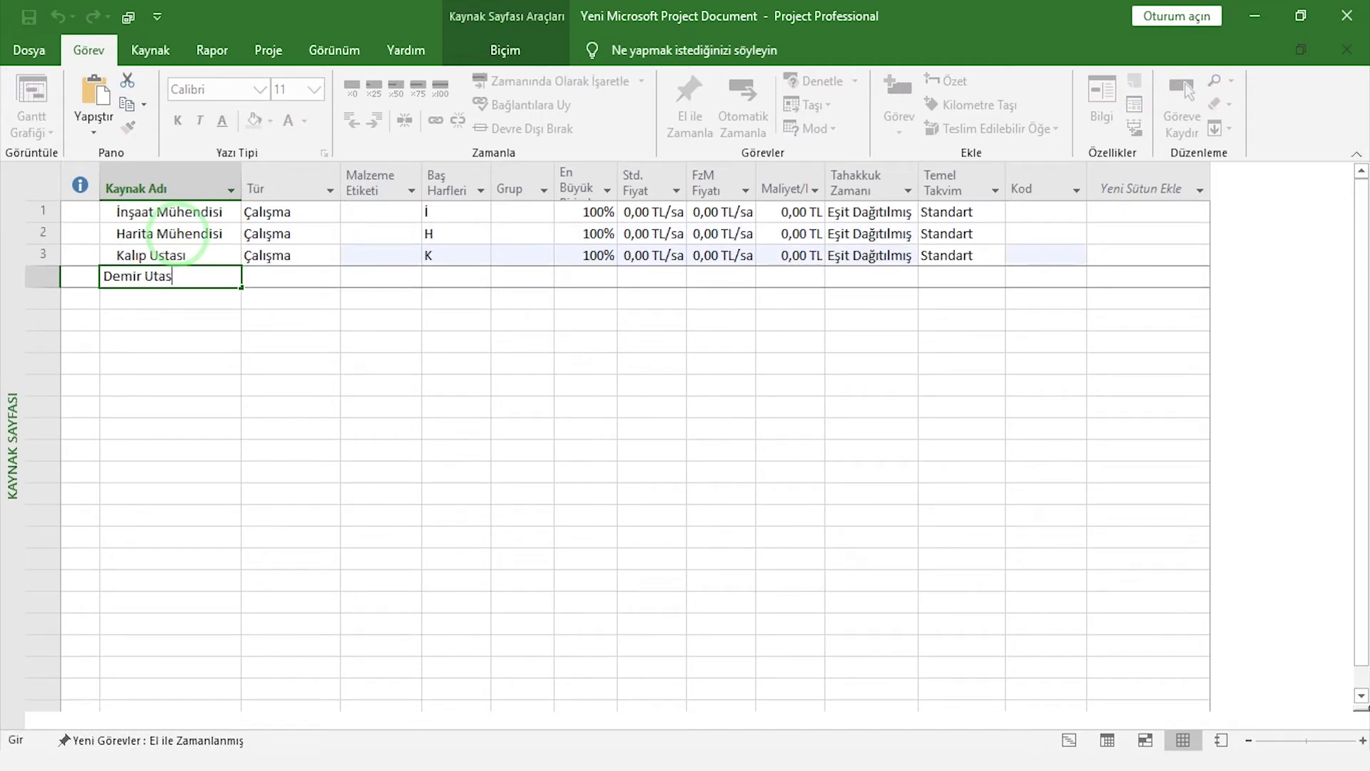
{"action": "key", "text": "Return"}
{"action": "type", "text": "Düz İşçi"}
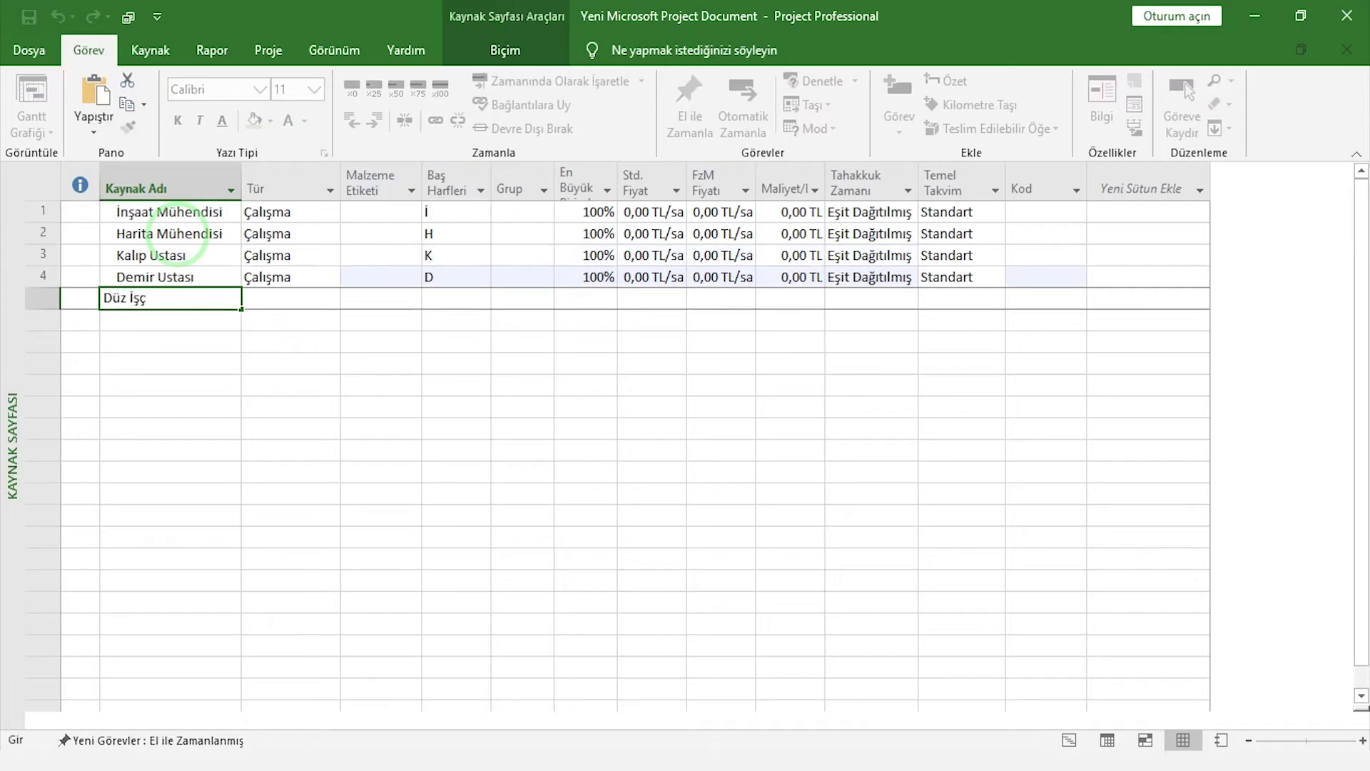
{"action": "key", "text": "Return"}
{"action": "type", "text": "Mobil Vinç"}
{"action": "key", "text": "Return"}
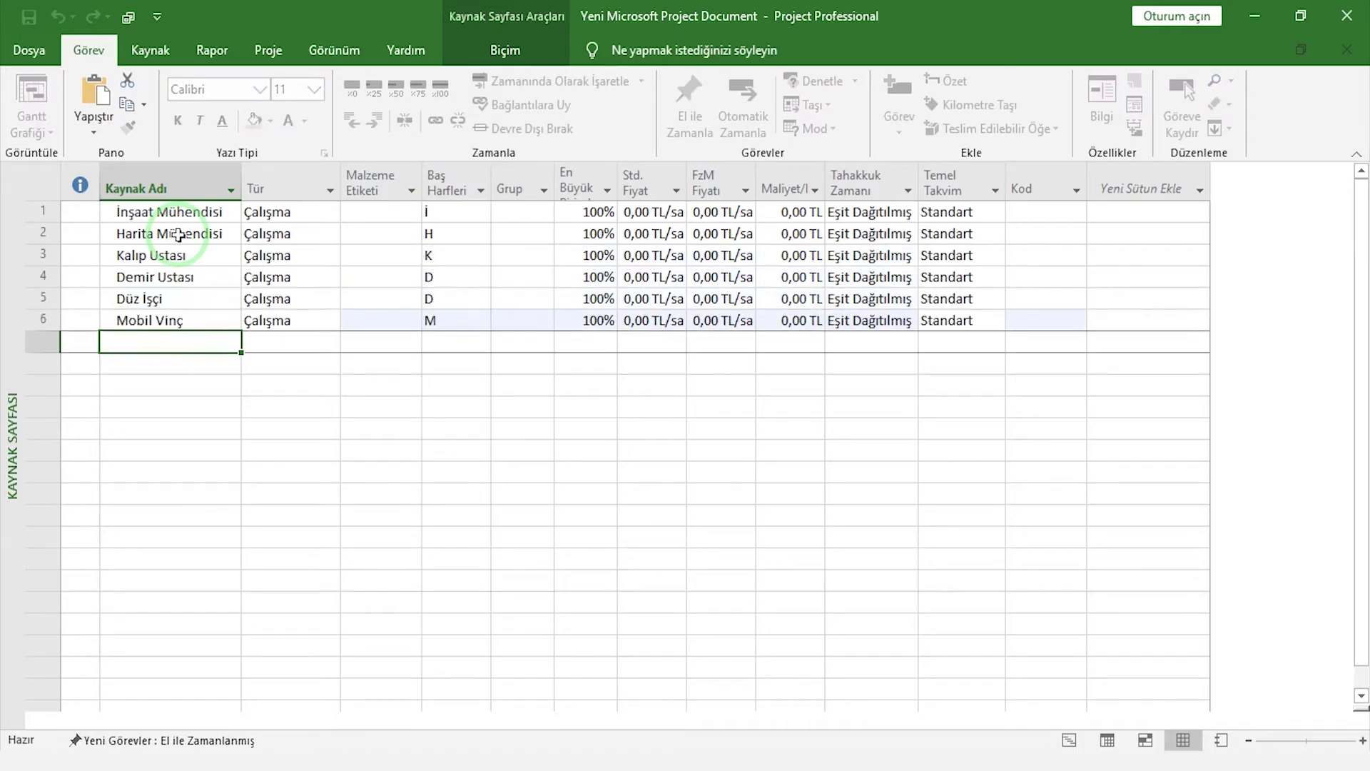
- Add the resources Demir, Beton and Alt Yüklenici below Mobil Vinç
{"action": "type", "text": "Demir"}
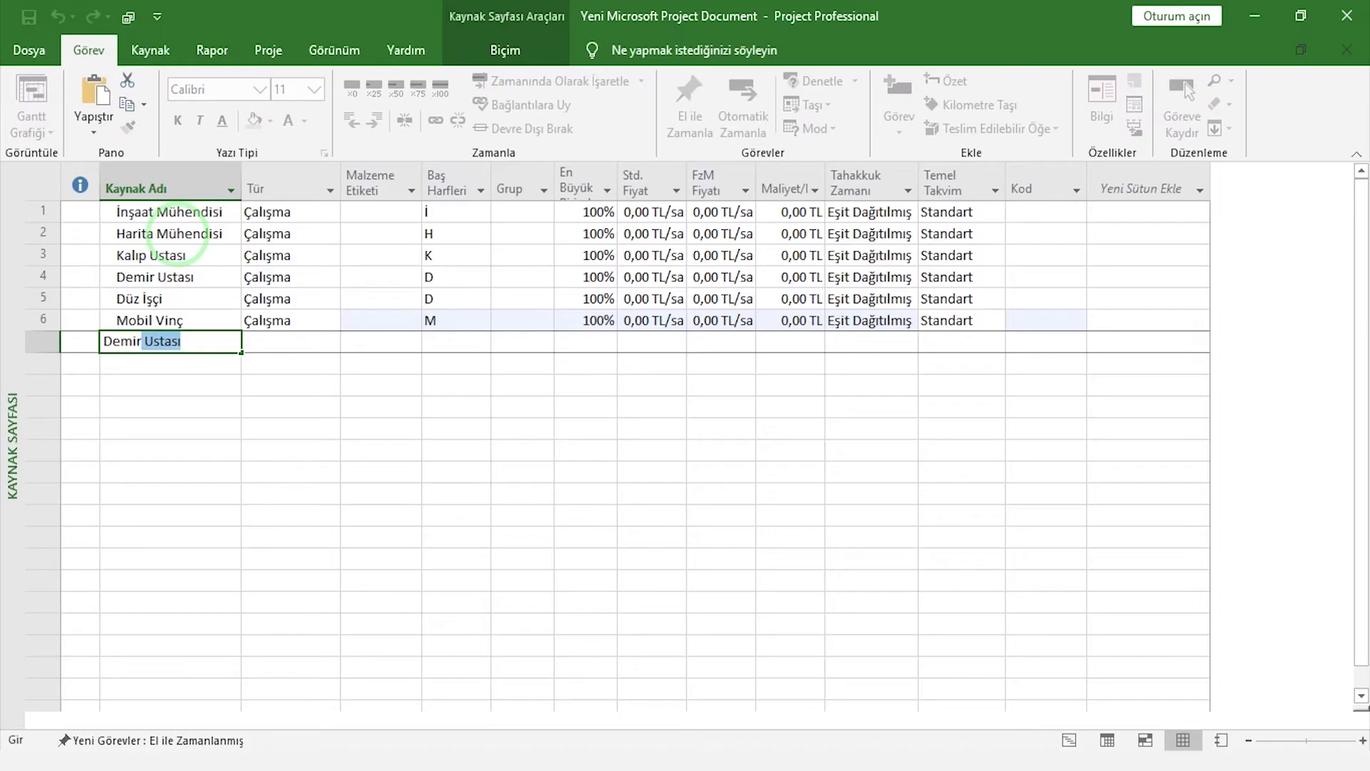
{"action": "key", "text": "Delete"}
{"action": "key", "text": "Return"}
{"action": "type", "text": "Beton"}
{"action": "key", "text": "Return"}
{"action": "type", "text": "Alt Yük"}
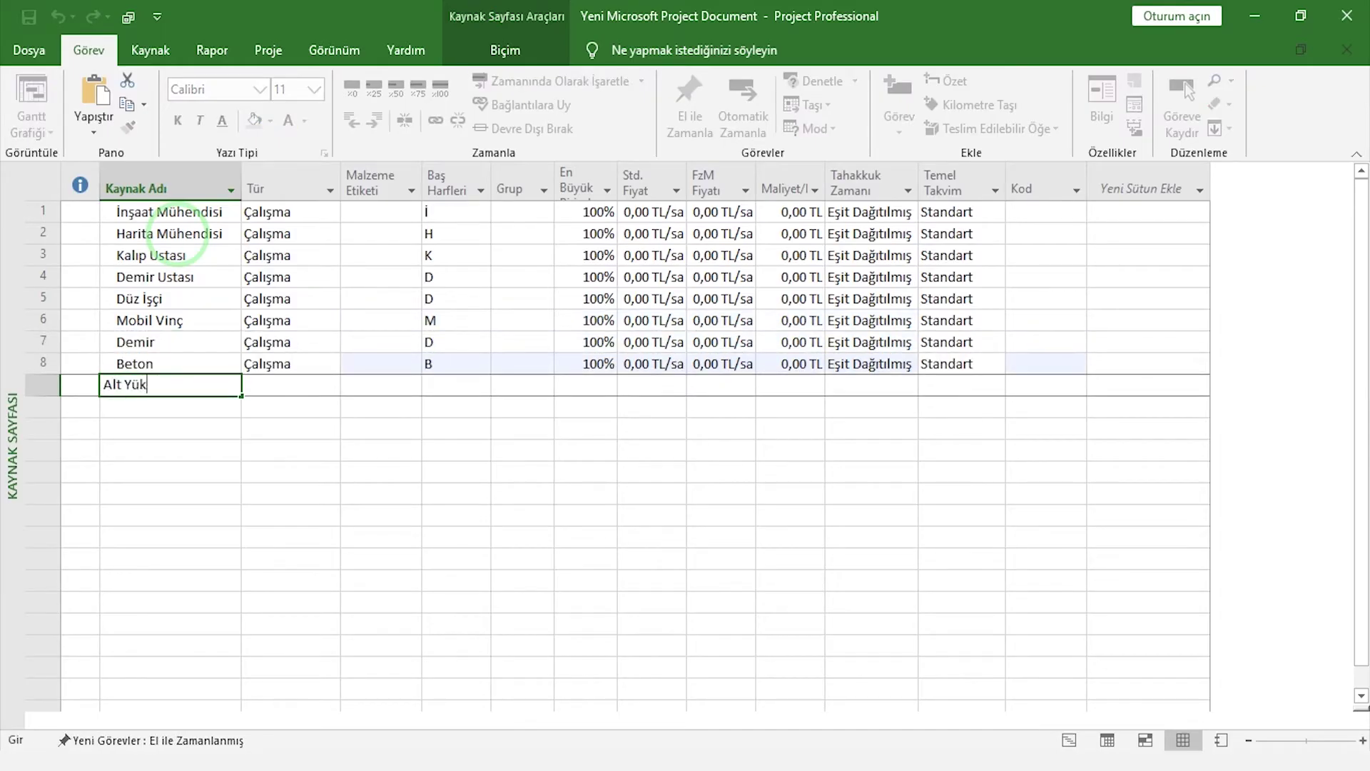
{"action": "type", "text": "lenici"}
- Set the resource type of Demir, Beton and Alt Yüklenici to Malzeme
{"action": "left_click", "coordinate": [332, 345]}
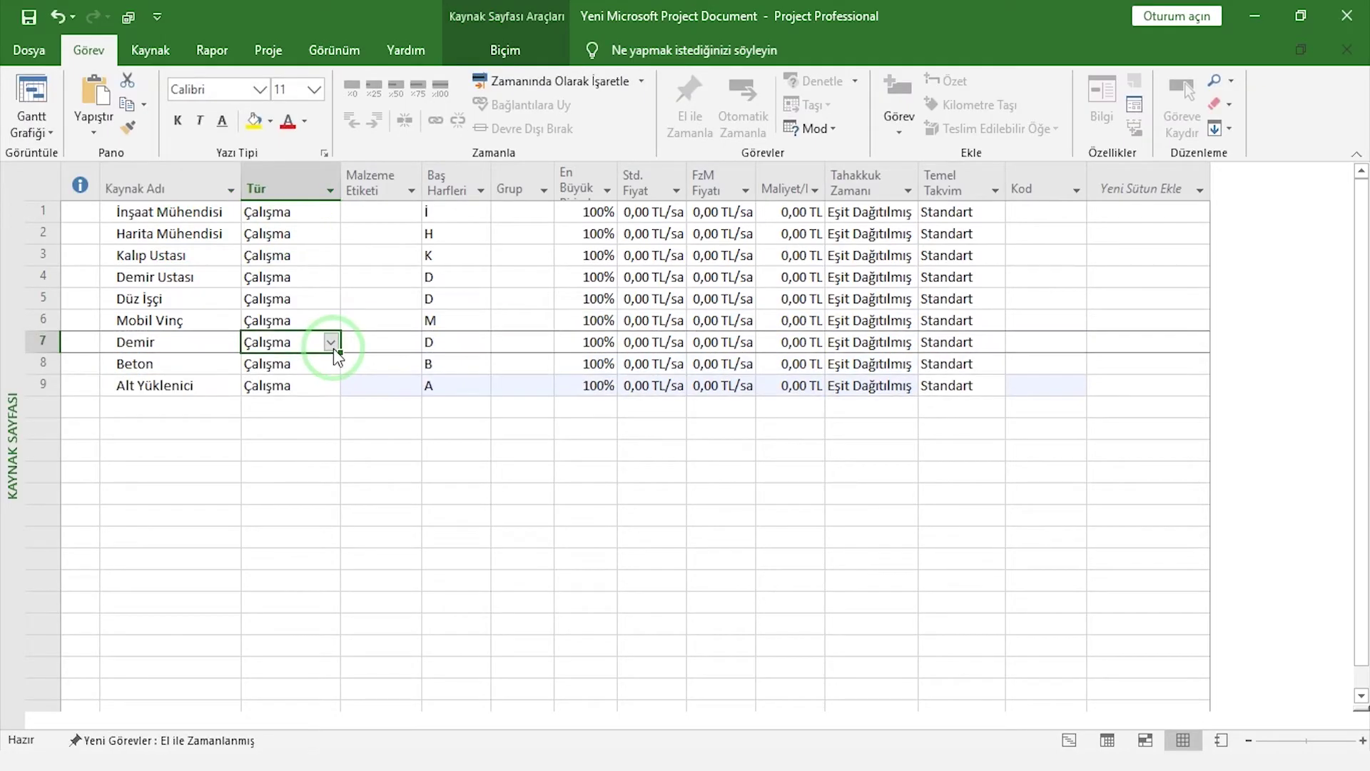
{"action": "left_click", "coordinate": [331, 342]}
{"action": "left_click", "coordinate": [321, 374]}
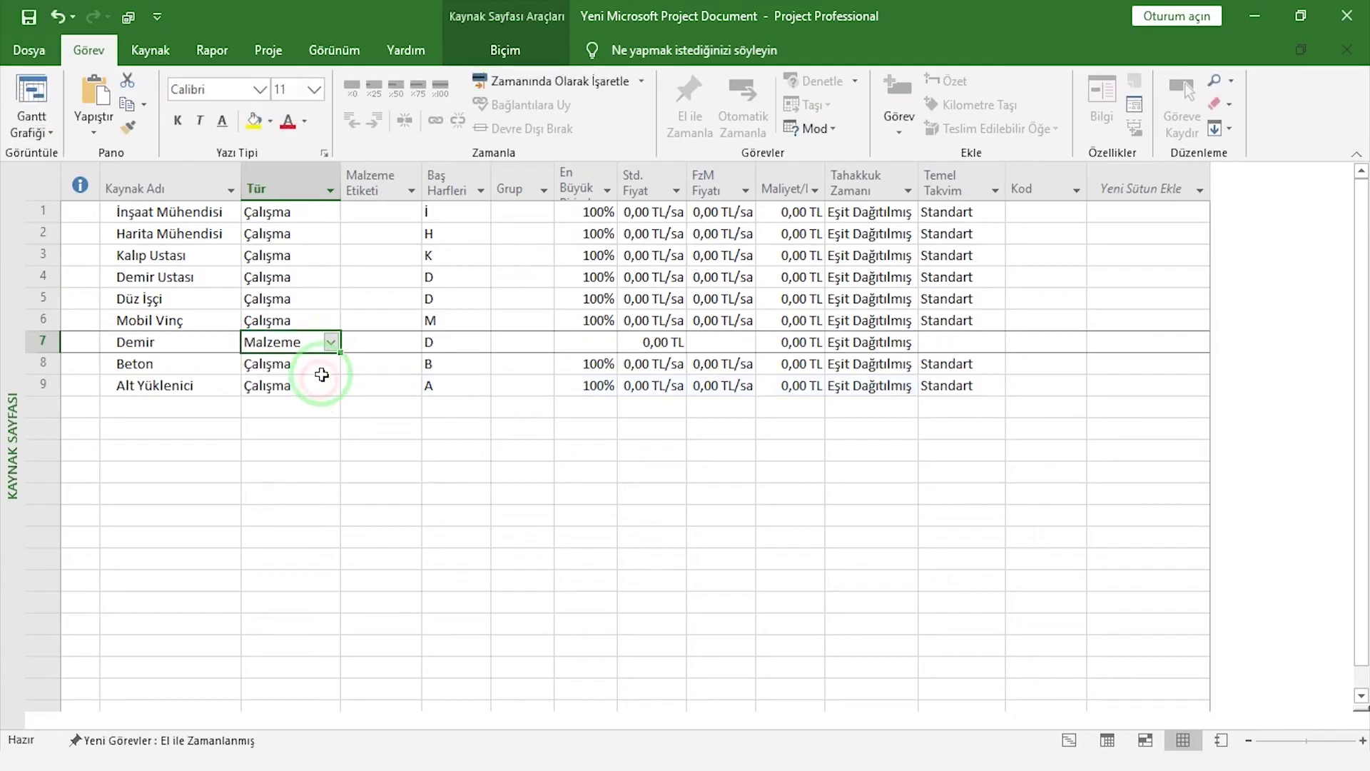
{"action": "left_click", "coordinate": [329, 367]}
{"action": "left_click", "coordinate": [331, 364]}
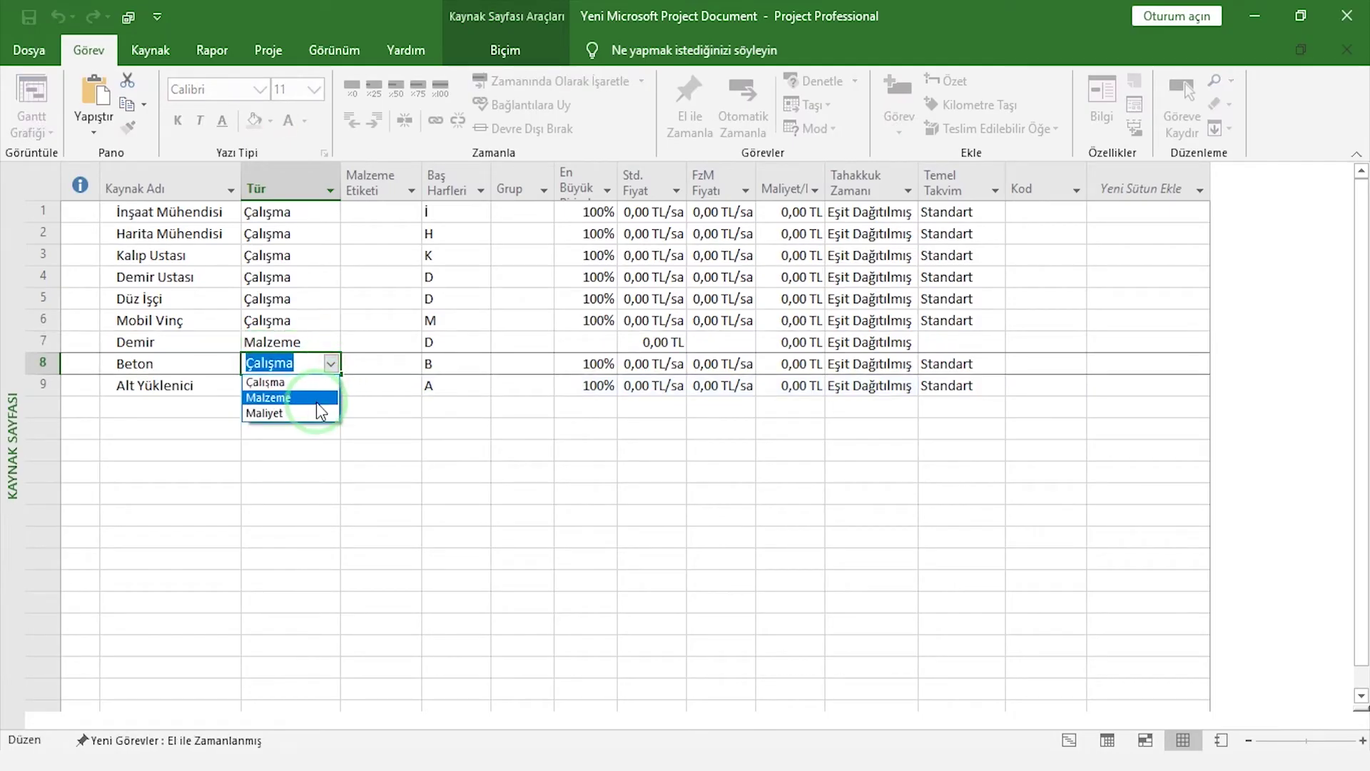
{"action": "left_click", "coordinate": [317, 397]}
{"action": "left_click", "coordinate": [330, 385]}
{"action": "left_click", "coordinate": [331, 385]}
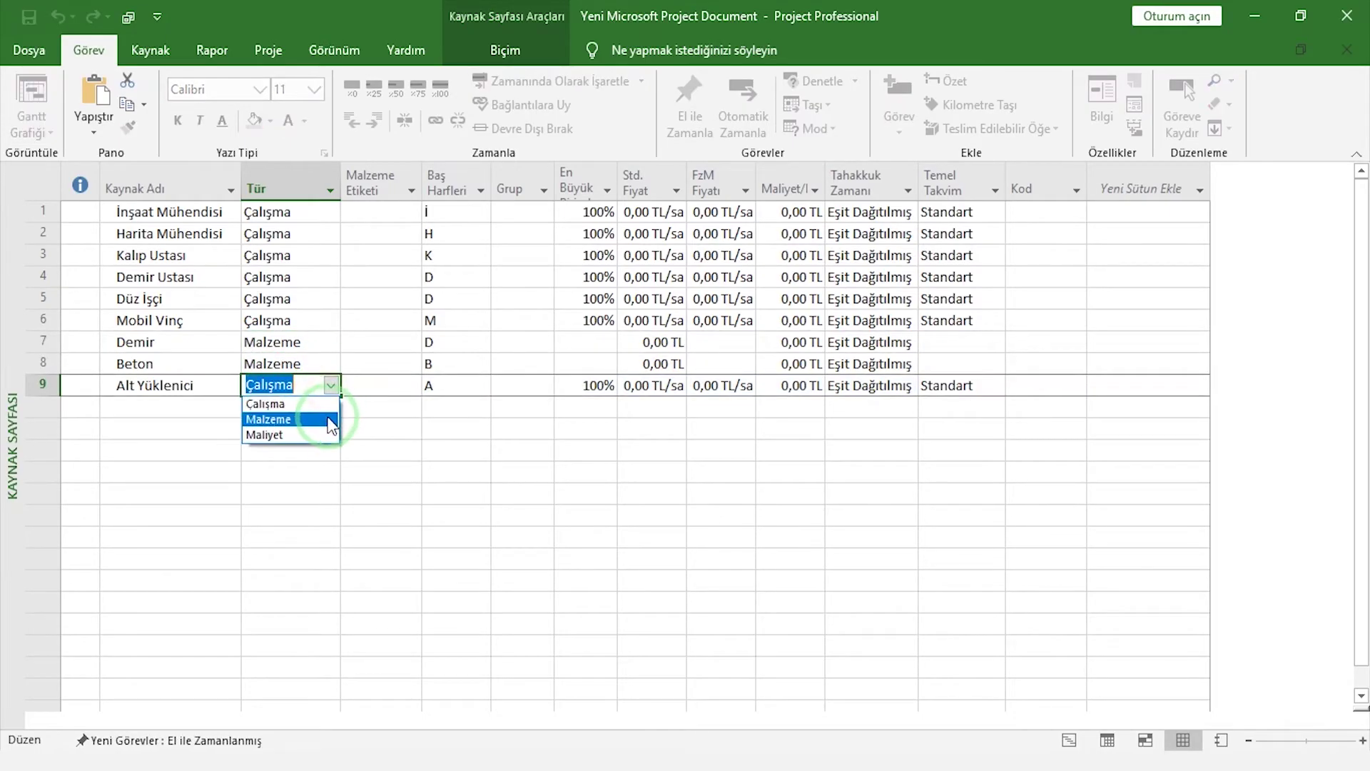
{"action": "left_click", "coordinate": [329, 424]}
{"action": "left_click", "coordinate": [602, 365]}
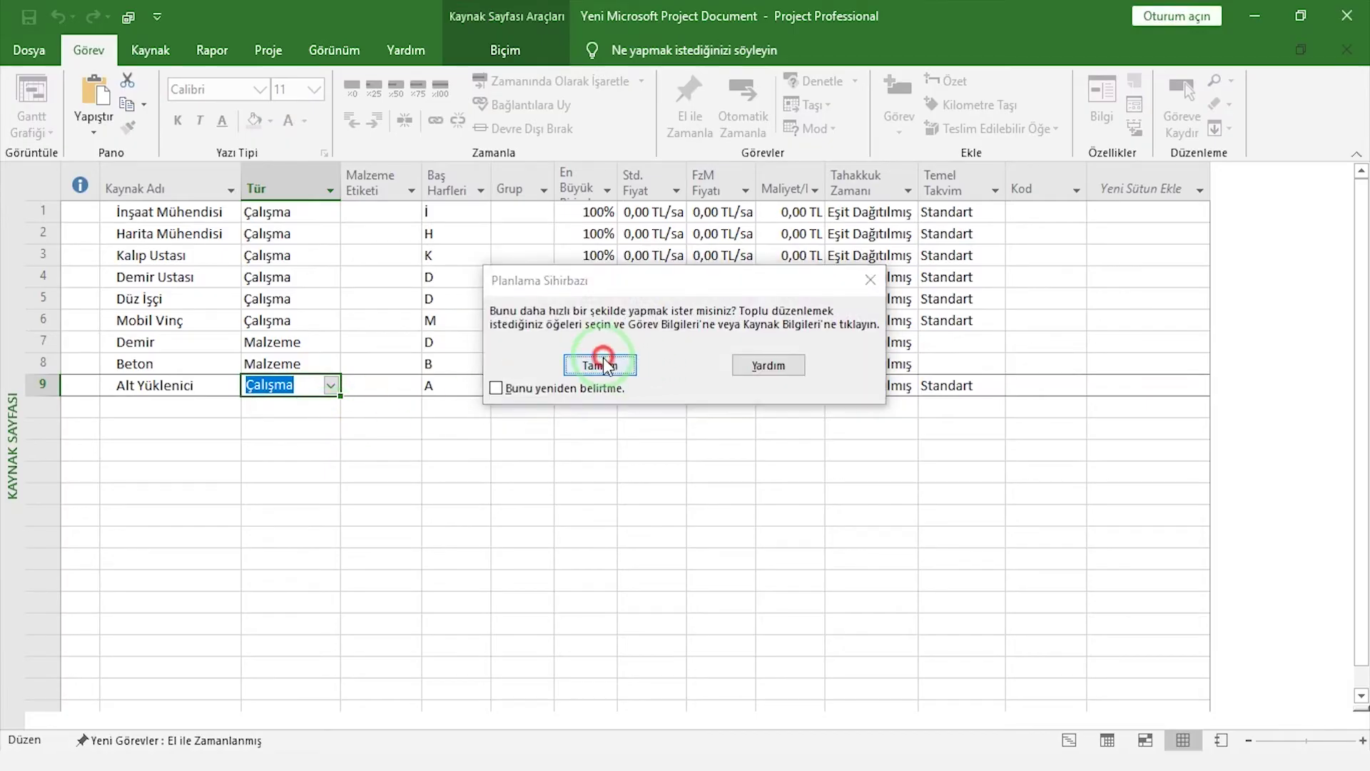
- Enter the material labels Ton for Demir, M3 for Beton and Adet for Alt Yüklenici
{"action": "left_click", "coordinate": [383, 348]}
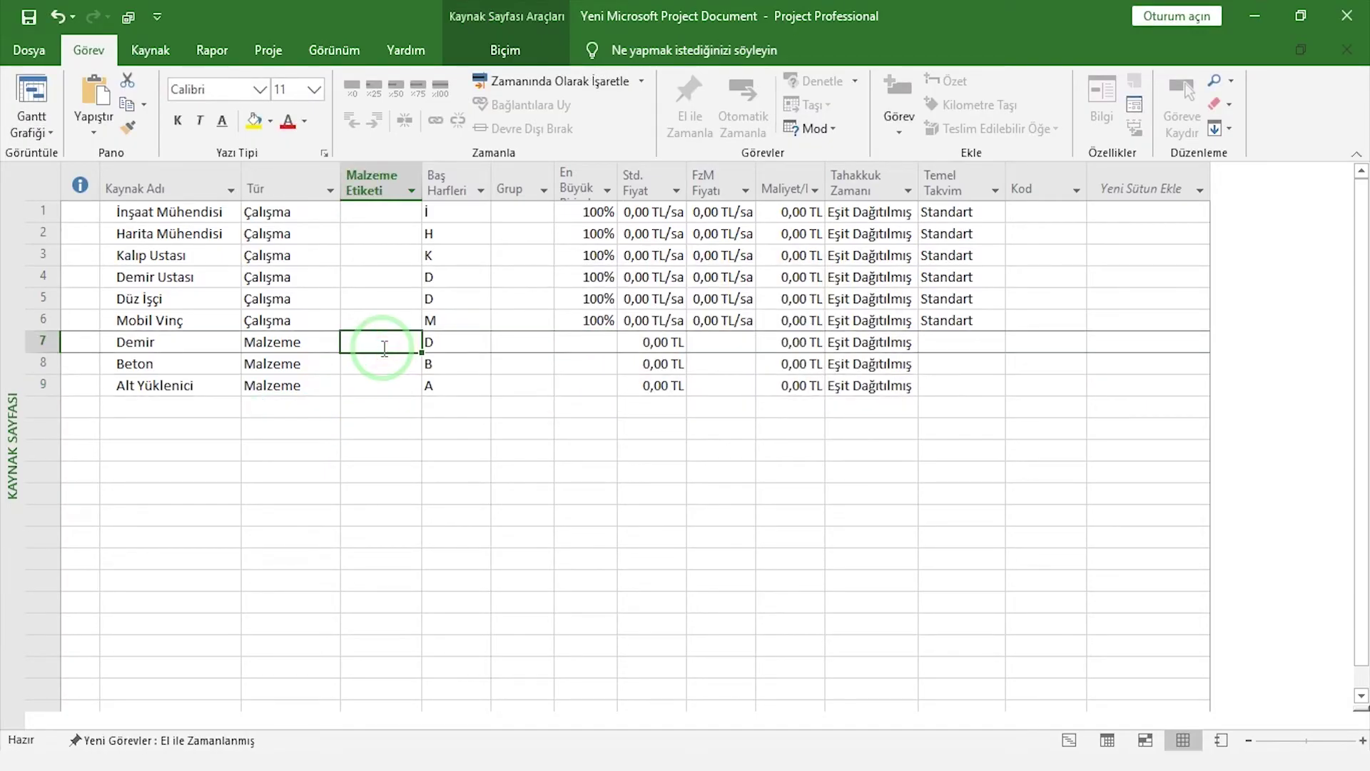
{"action": "type", "text": "Ton"}
{"action": "left_click", "coordinate": [375, 362]}
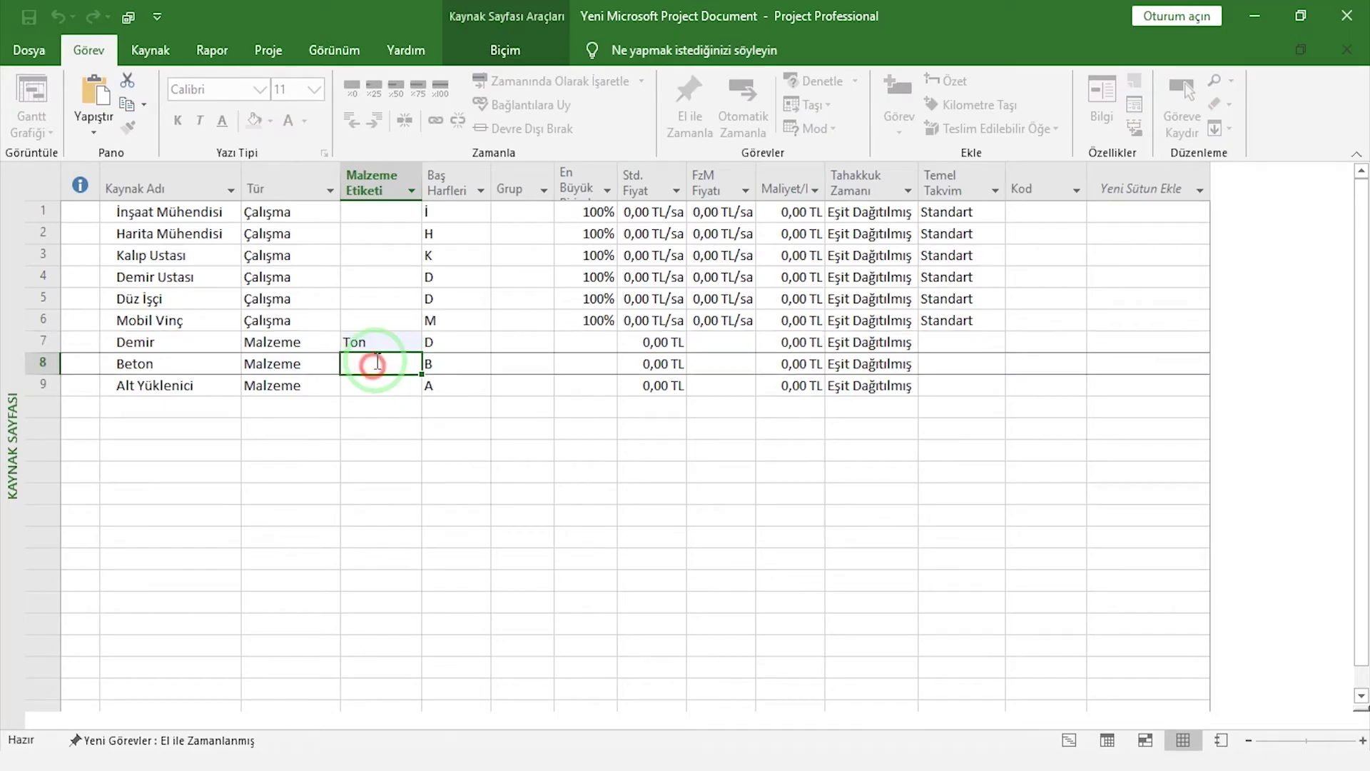
{"action": "type", "text": "M3"}
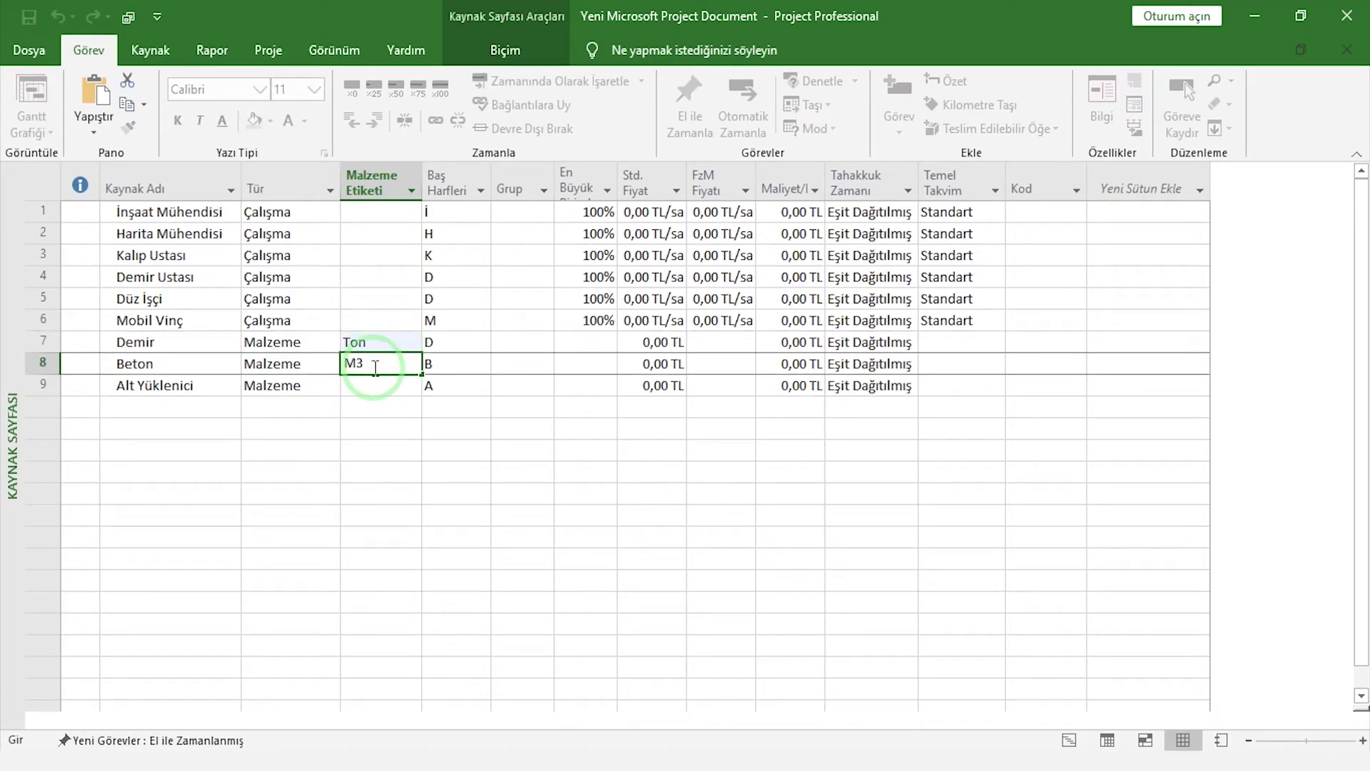
{"action": "left_click", "coordinate": [368, 383]}
{"action": "type", "text": "Adet"}
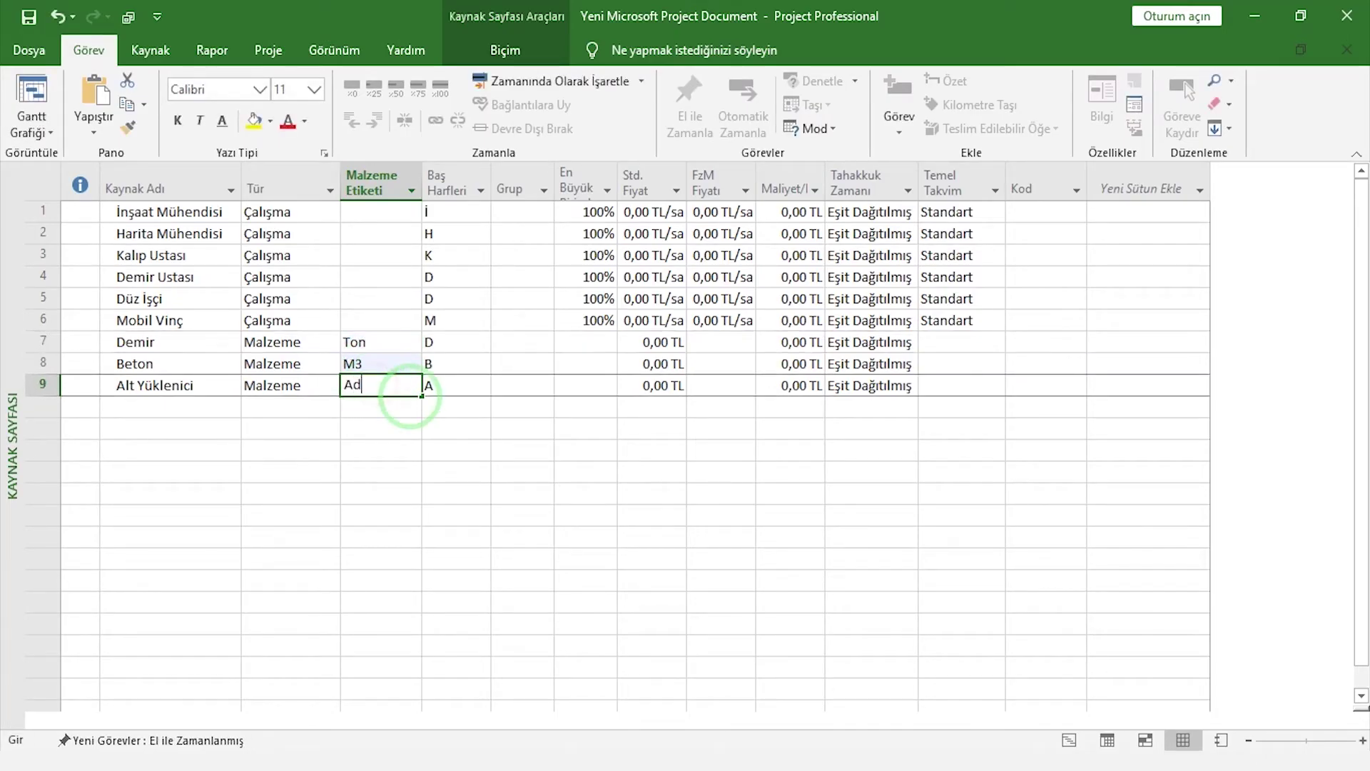
- Set the initials of İnşaat Mühendisi to İnş.Müh. and of Harita Mühendisi to HAr. Müh
{"action": "left_click", "coordinate": [452, 214]}
{"action": "left_click", "coordinate": [436, 211]}
{"action": "type", "text": "nş.Müh."}
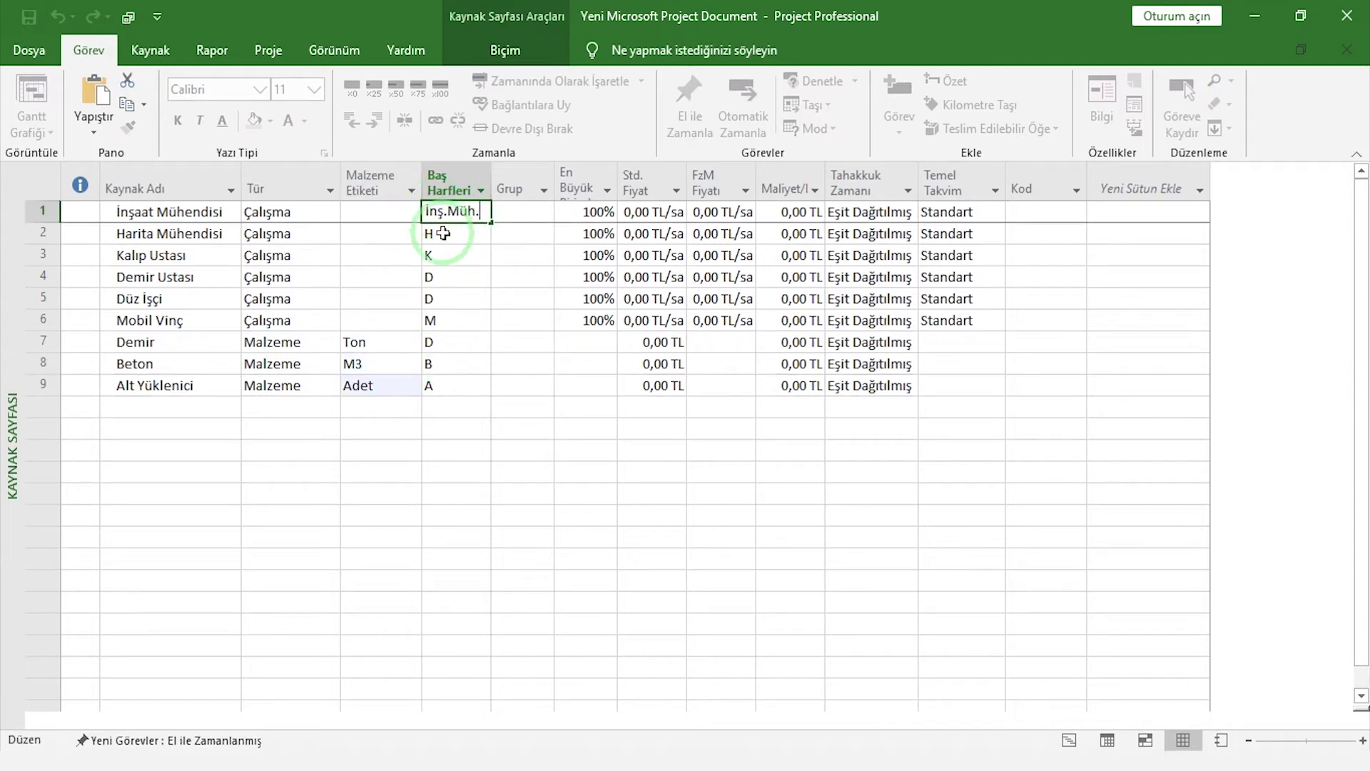
{"action": "left_click", "coordinate": [443, 233]}
{"action": "left_click", "coordinate": [460, 235]}
{"action": "type", "text": "Ar"}
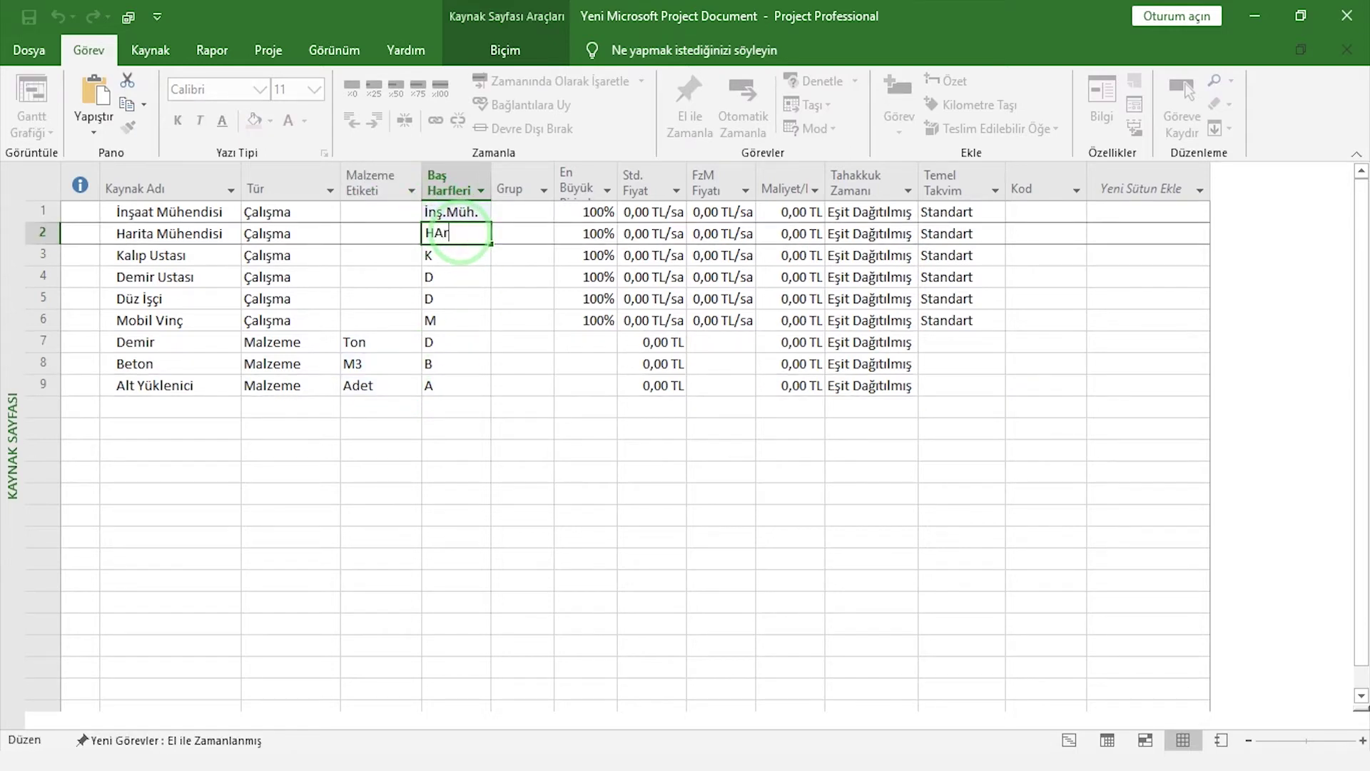
{"action": "type", "text": ". Müh."}
- Set the initials of Kalıp Ustası to Klp. Ust. and of Demir Ustası to Dmr. Ust
{"action": "left_click", "coordinate": [464, 258]}
{"action": "left_click", "coordinate": [459, 255]}
{"action": "type", "text": "lp. Ust."}
{"action": "left_click", "coordinate": [452, 277]}
{"action": "left_click", "coordinate": [454, 279]}
{"action": "type", "text": "mr. Ust."}
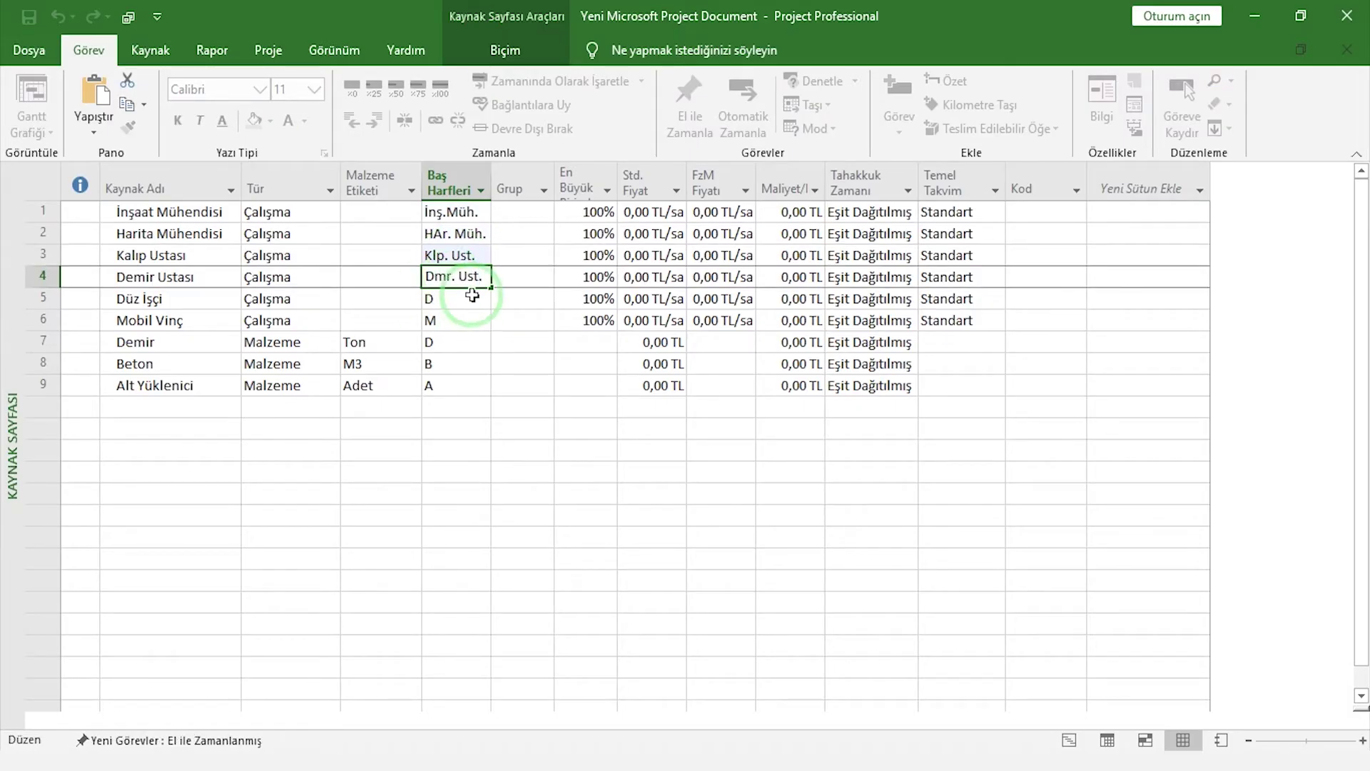
- Enter the initials Düz İş. for Düz İşçi, M.Vnç for Mobil Vinç and A.Yük. for Alt Yüklenici
{"action": "left_click", "coordinate": [452, 298]}
{"action": "left_click", "coordinate": [451, 303]}
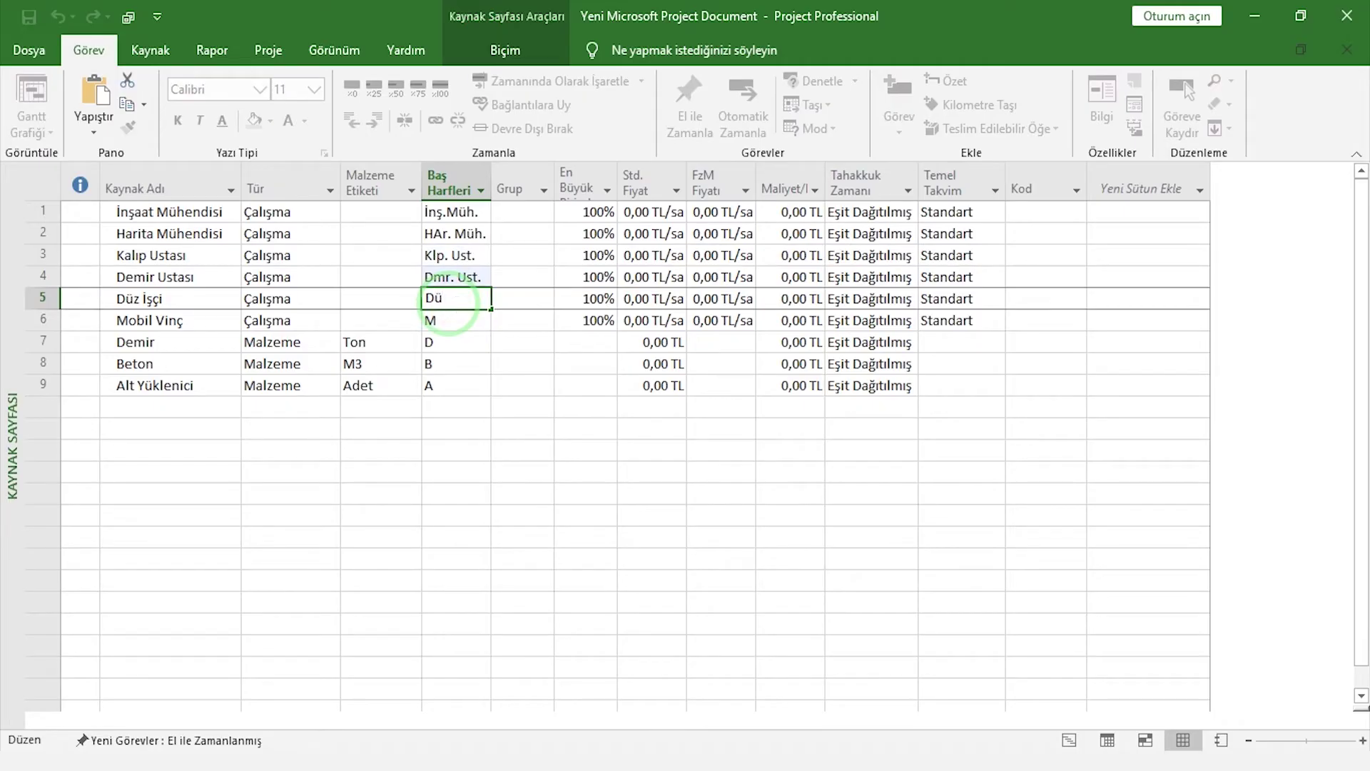
{"action": "type", "text": "üz İş."}
{"action": "left_click", "coordinate": [454, 320]}
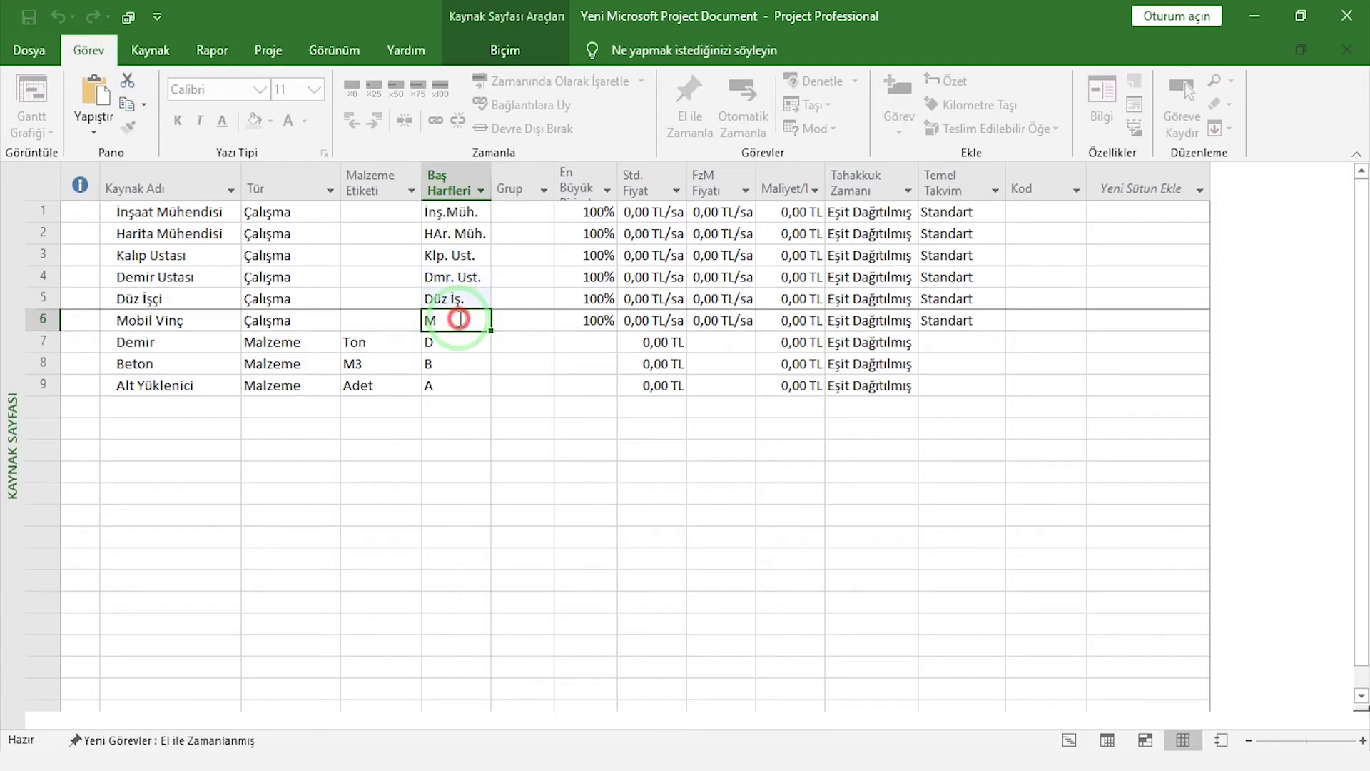
{"action": "left_click", "coordinate": [460, 320]}
{"action": "type", "text": ".Vnç"}
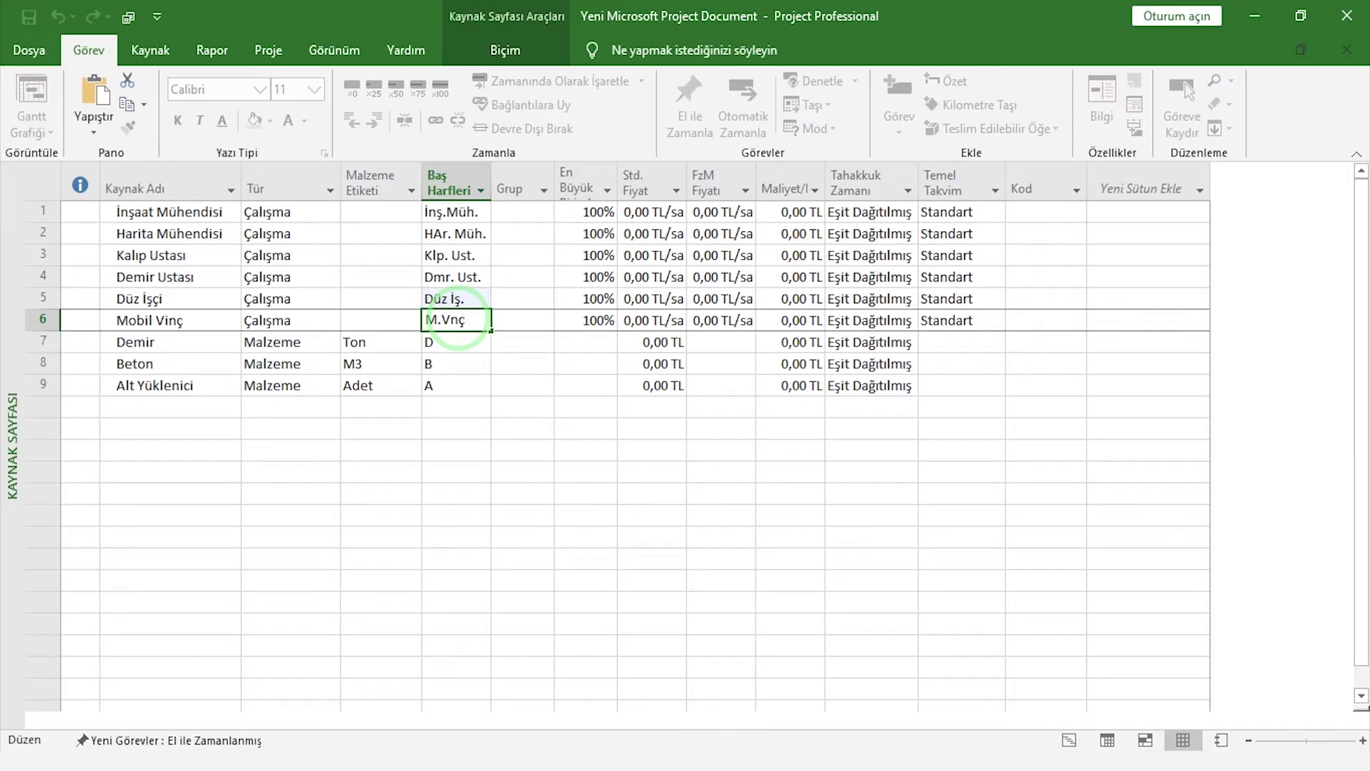
{"action": "left_click", "coordinate": [453, 386]}
{"action": "left_click", "coordinate": [443, 384]}
{"action": "type", "text": ".Yük."}
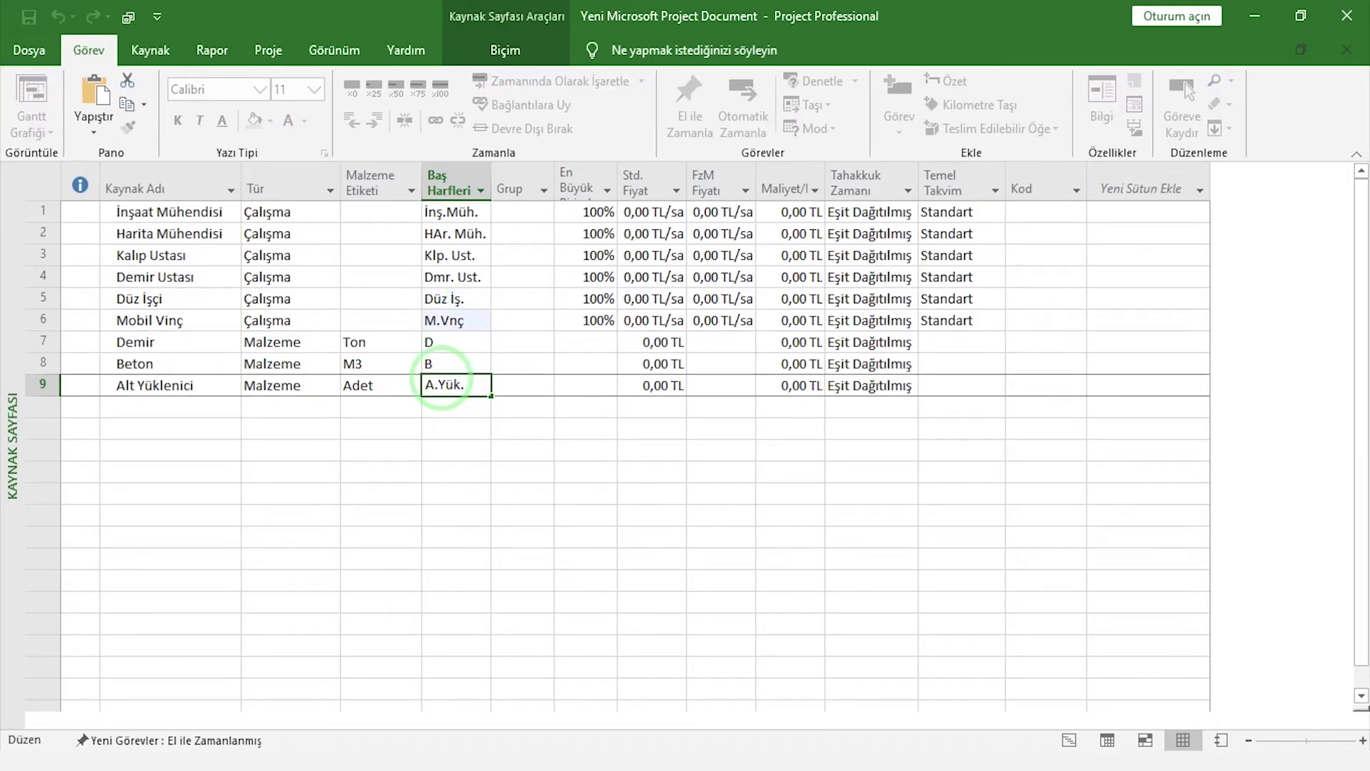
{"action": "key", "text": "Return"}
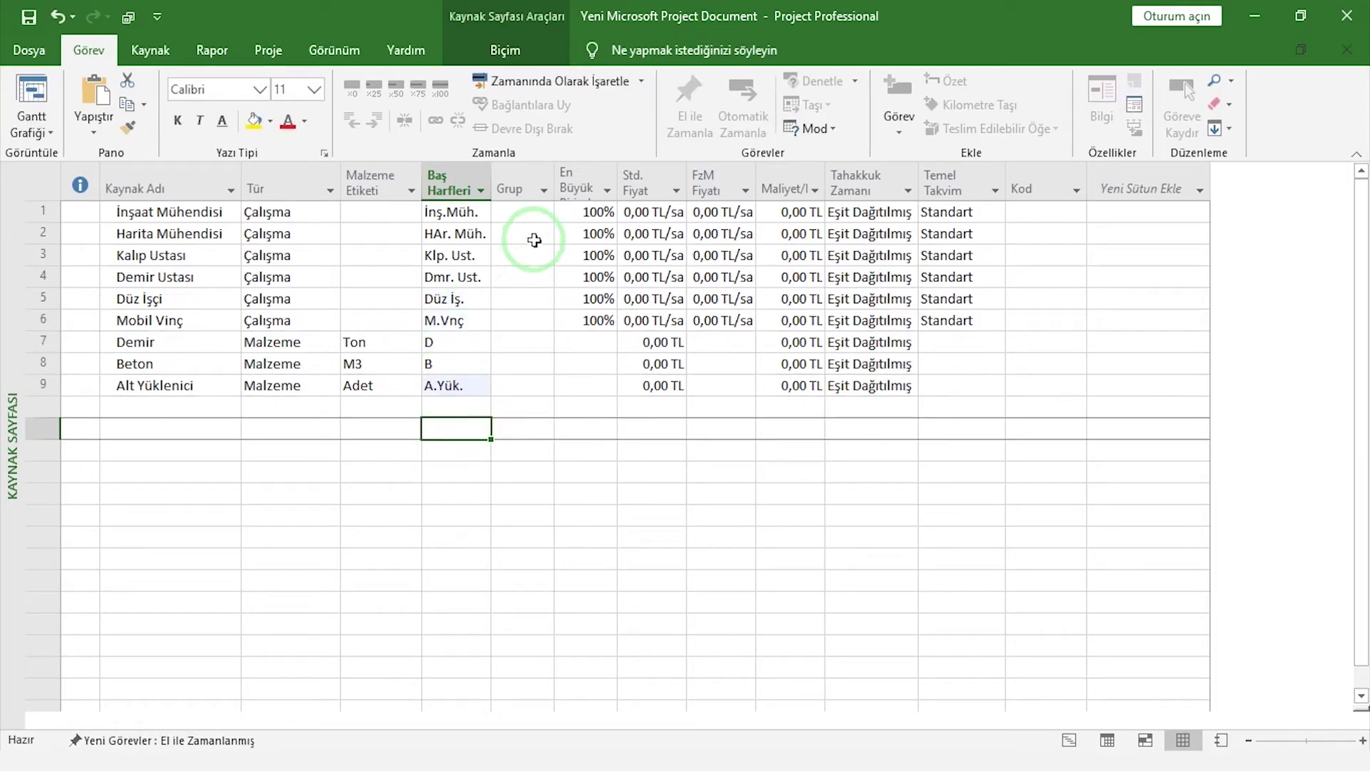
- Assign İnşaat Mühendisi and Harita Mühendisi to the group Mühendis, widening the Grup column to fit
{"action": "left_click", "coordinate": [531, 213]}
{"action": "type", "text": "Mü"}
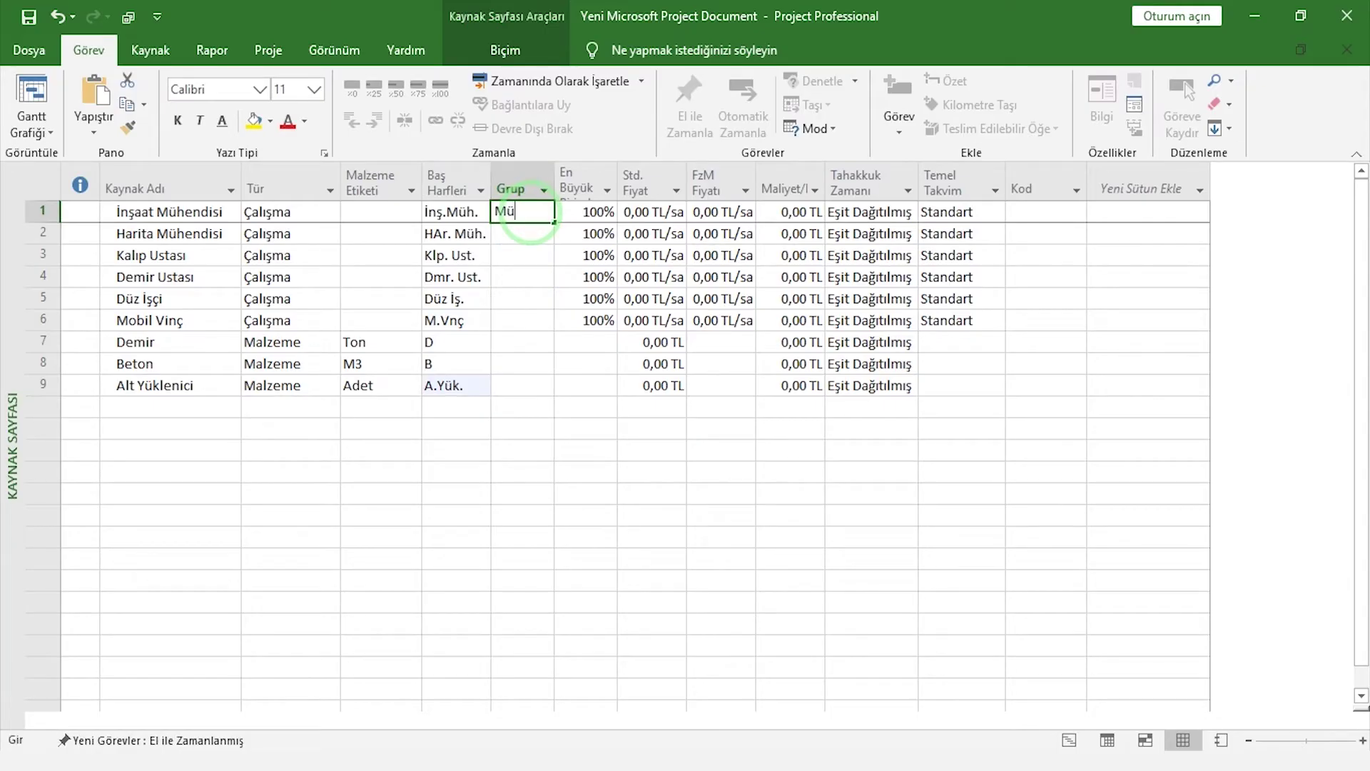
{"action": "type", "text": "hendis"}
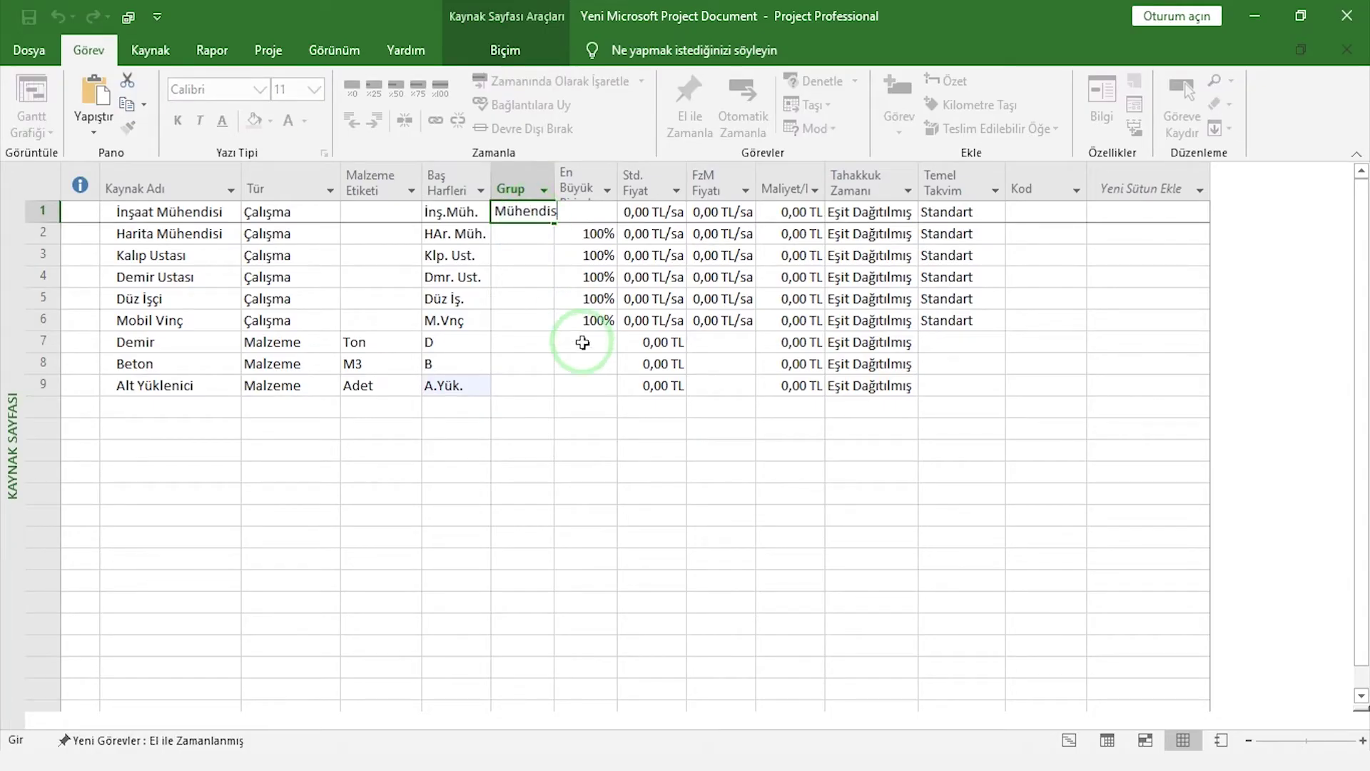
{"action": "left_click", "coordinate": [581, 343]}
{"action": "left_click_drag", "start_coordinate": [555, 172], "coordinate": [567, 172]}
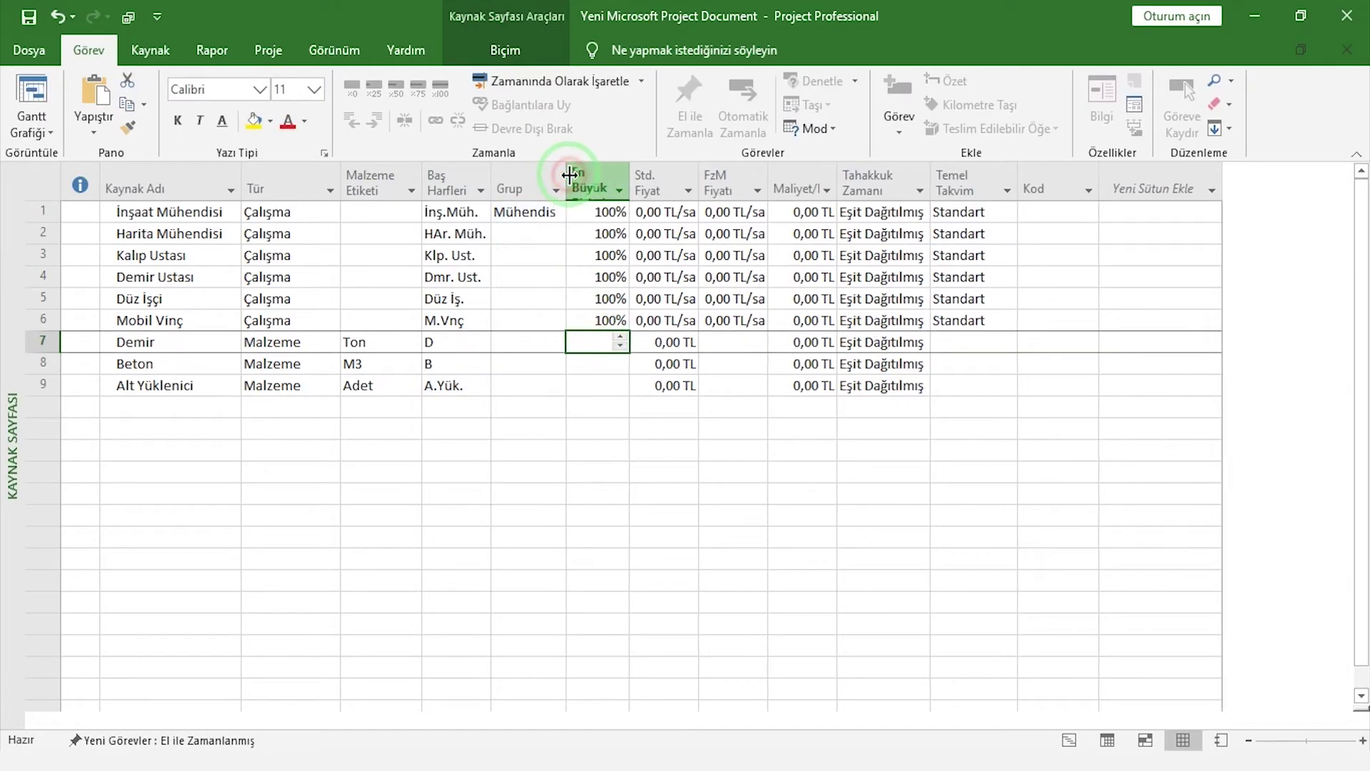
{"action": "left_click", "coordinate": [532, 225]}
{"action": "key", "text": "ctrl+c"}
{"action": "left_click", "coordinate": [532, 233]}
{"action": "key", "text": "ctrl+v"}
{"action": "key", "text": "Return"}
- Set the group to İşçi for Kalıp Ustası, Demir Ustası and Düz İşçi, and to Ekipman for Mobil Vinç
{"action": "type", "text": "İşçi"}
{"action": "left_click_drag", "start_coordinate": [565, 266], "coordinate": [570, 308]}
{"action": "left_click", "coordinate": [526, 319]}
{"action": "type", "text": "Ekip"}
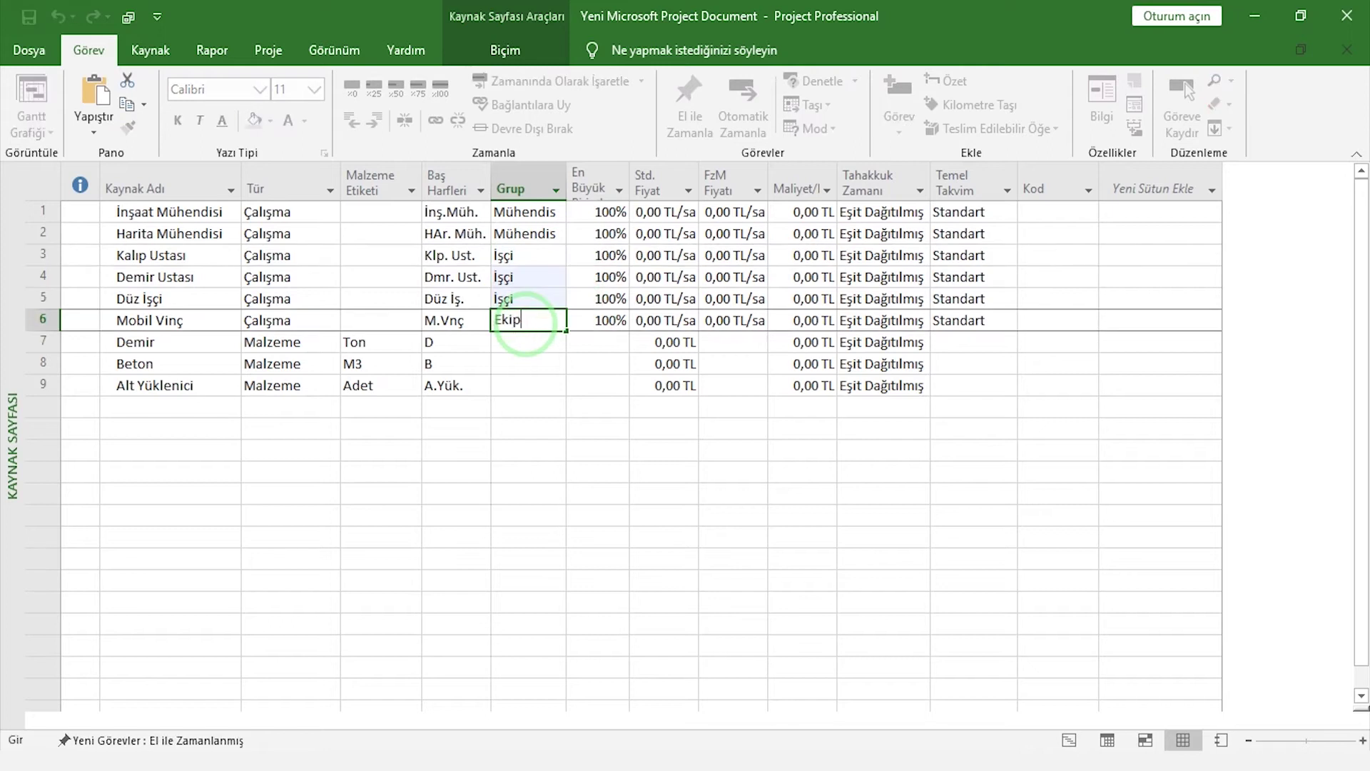
{"action": "key", "text": "Return"}
- Set the group to Malzeme for Demir and Beton, and to Taşeron for Alt Yüklenici
{"action": "type", "text": "Malzeme"}
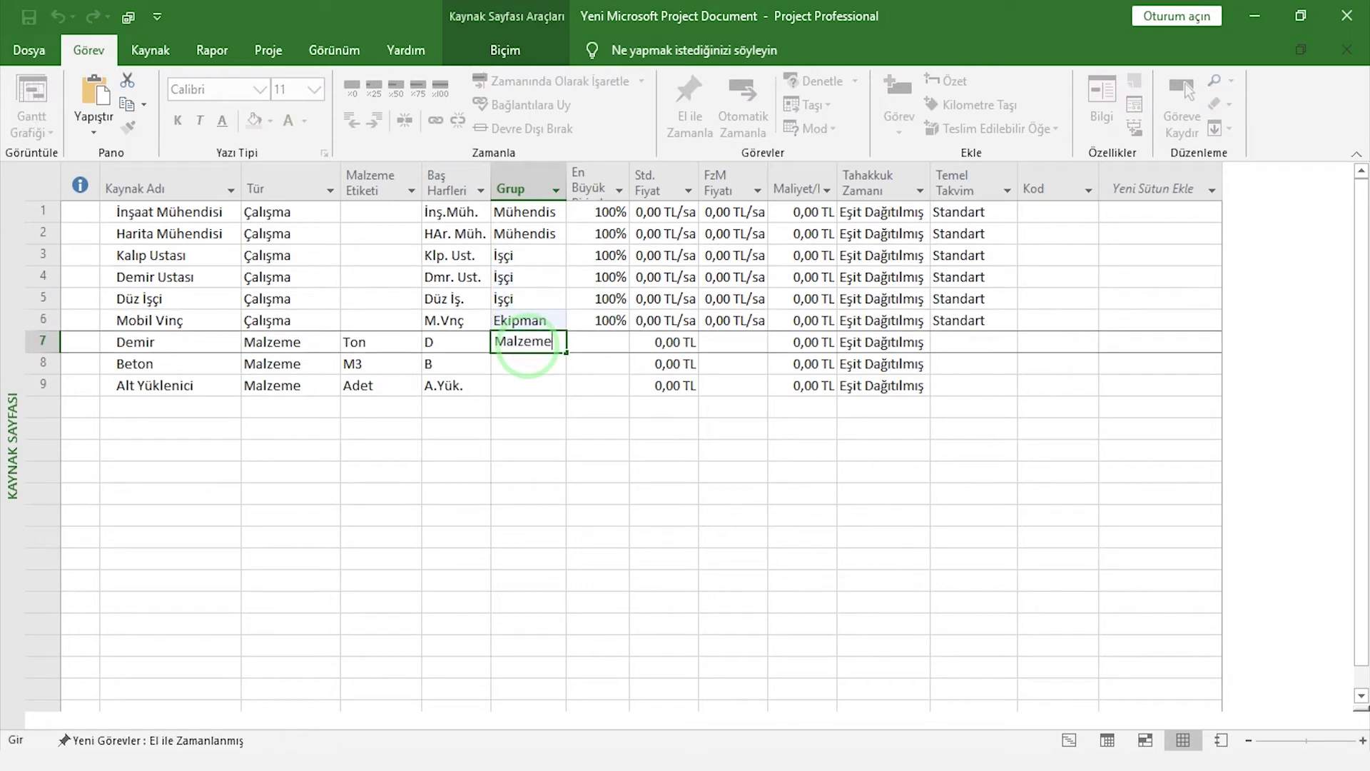
{"action": "left_click", "coordinate": [562, 342]}
{"action": "left_click_drag", "start_coordinate": [562, 342], "coordinate": [626, 391]}
{"action": "key", "text": "Down"}
{"action": "type", "text": "Taşeron"}
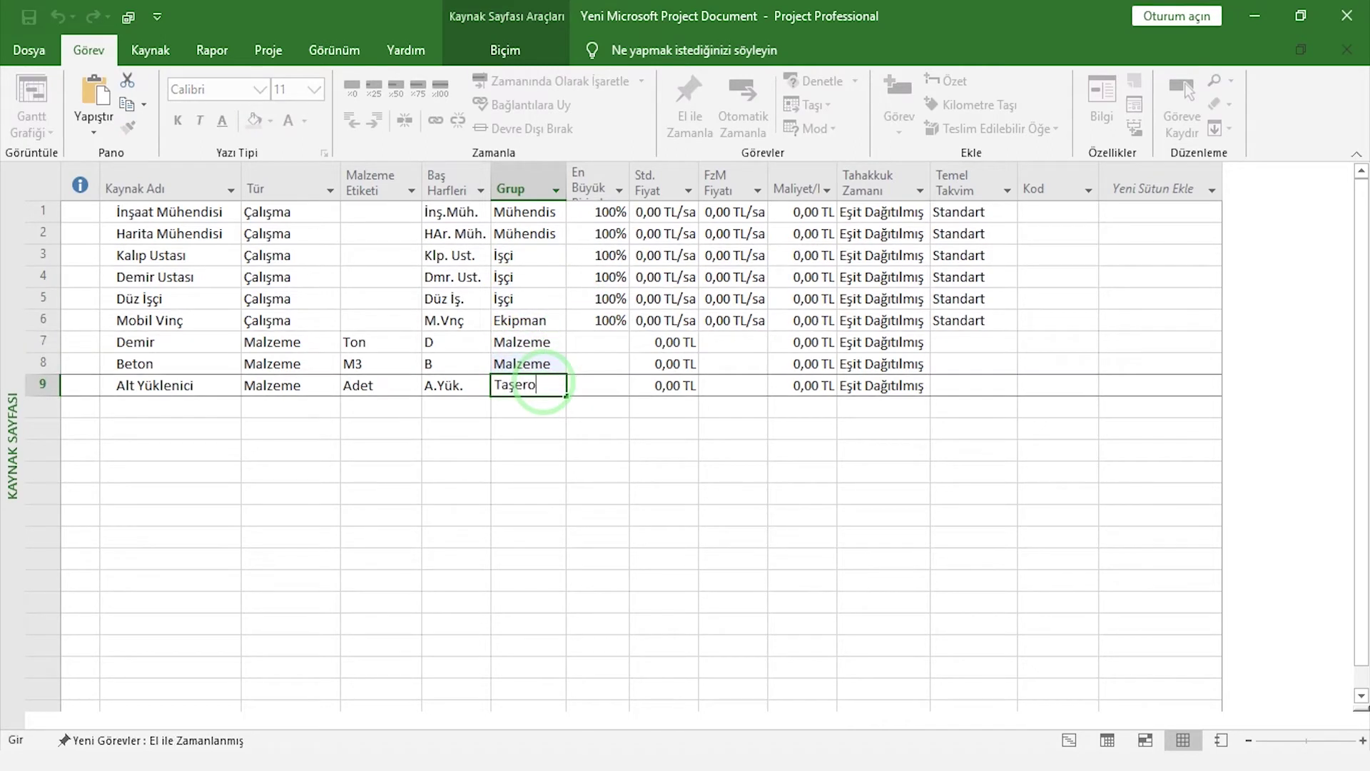
{"action": "left_click", "coordinate": [603, 426]}
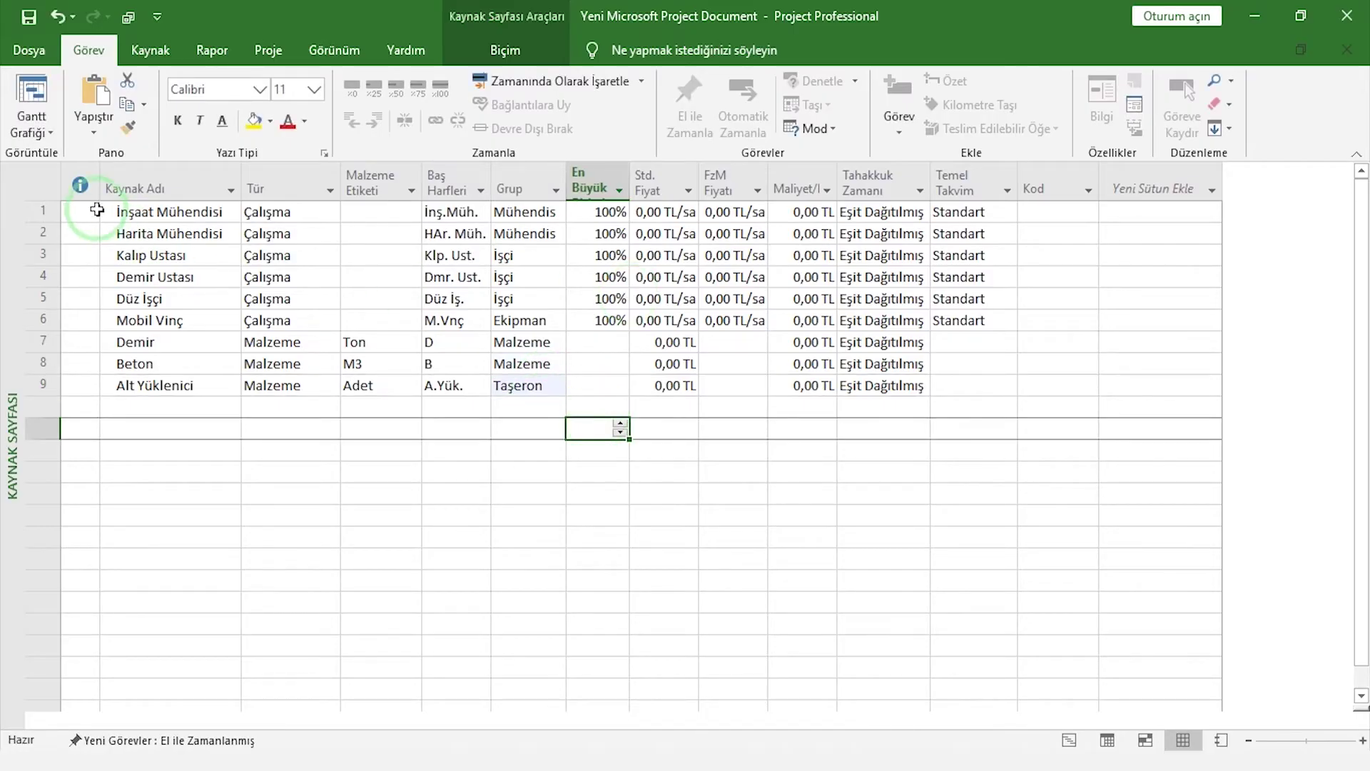
- Make the column header row taller and set the standard rate of İnşaat Mühendisi and Harita Mühendisi to 30 TL/sa
{"action": "left_click_drag", "start_coordinate": [58, 200], "coordinate": [65, 220]}
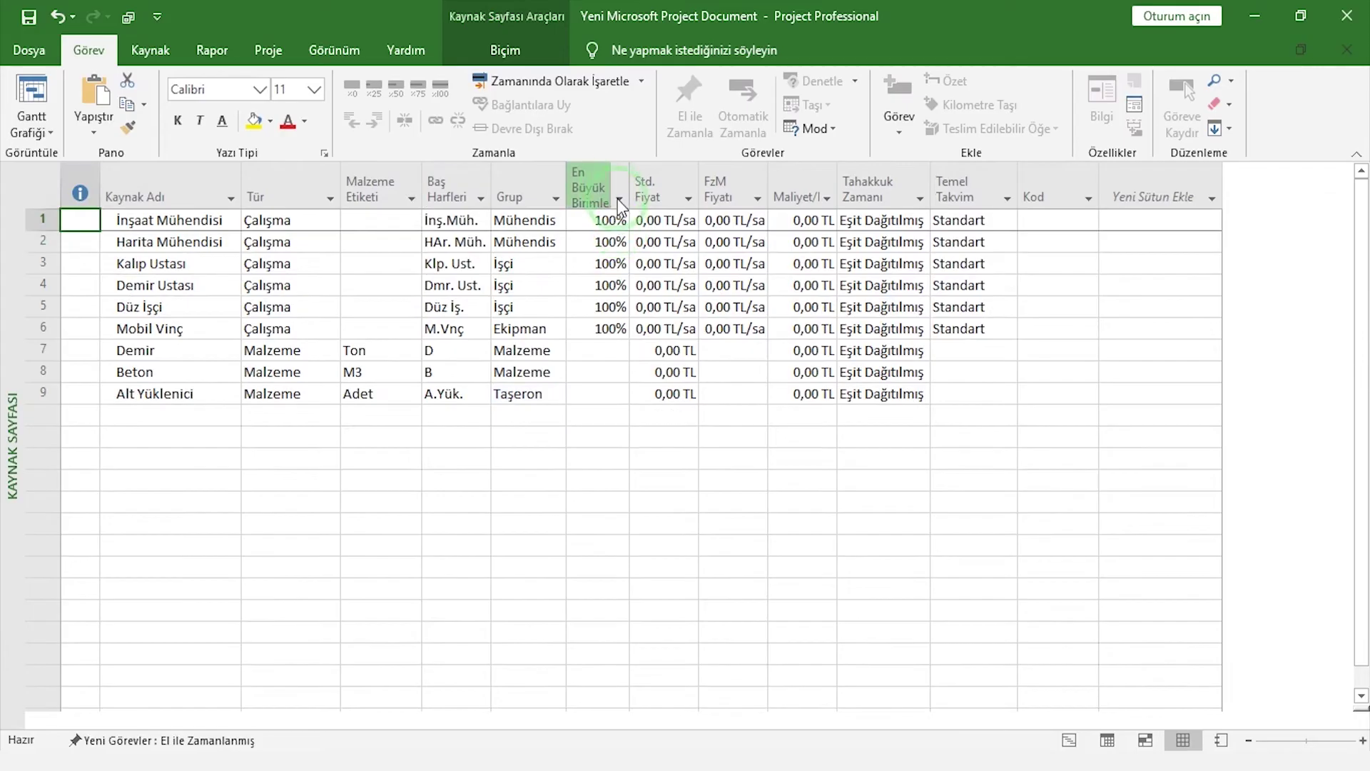
{"action": "left_click", "coordinate": [678, 221]}
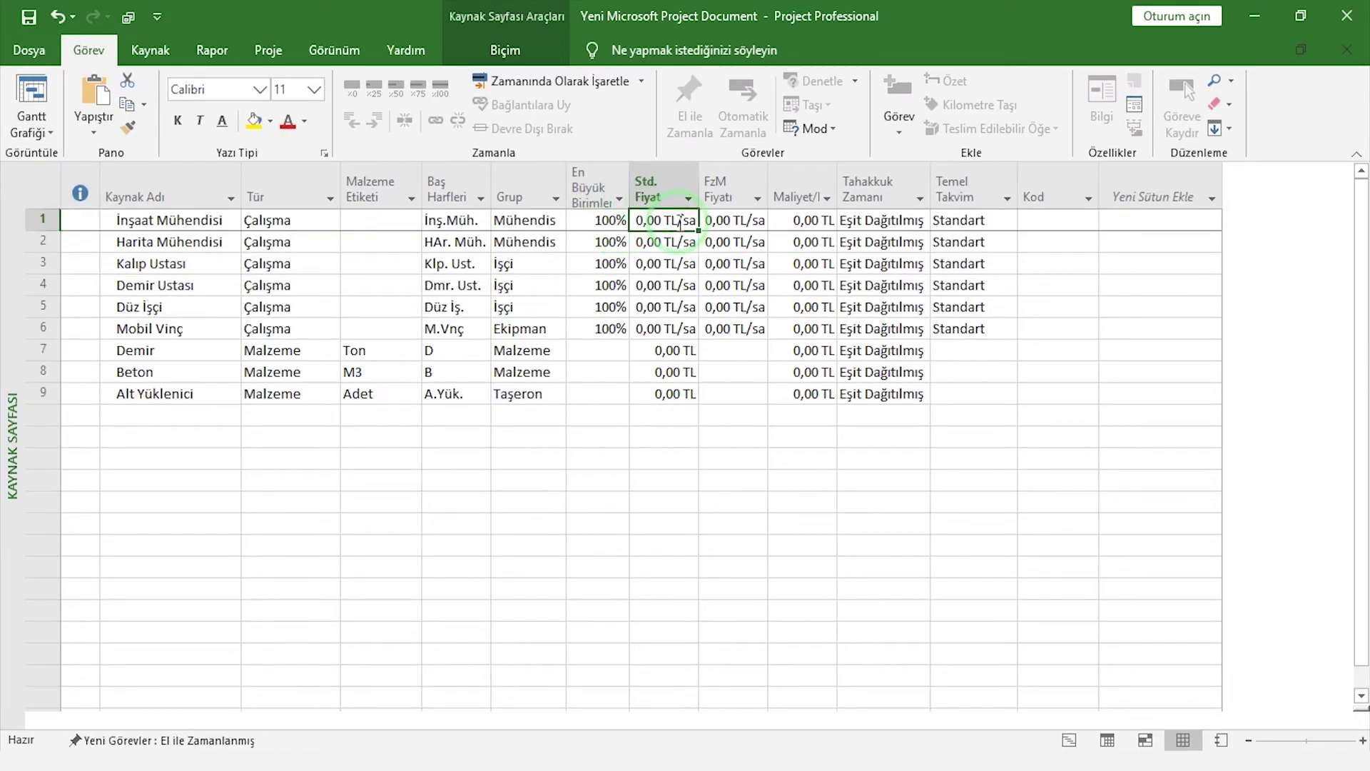
{"action": "type", "text": "30"}
{"action": "left_click", "coordinate": [667, 243]}
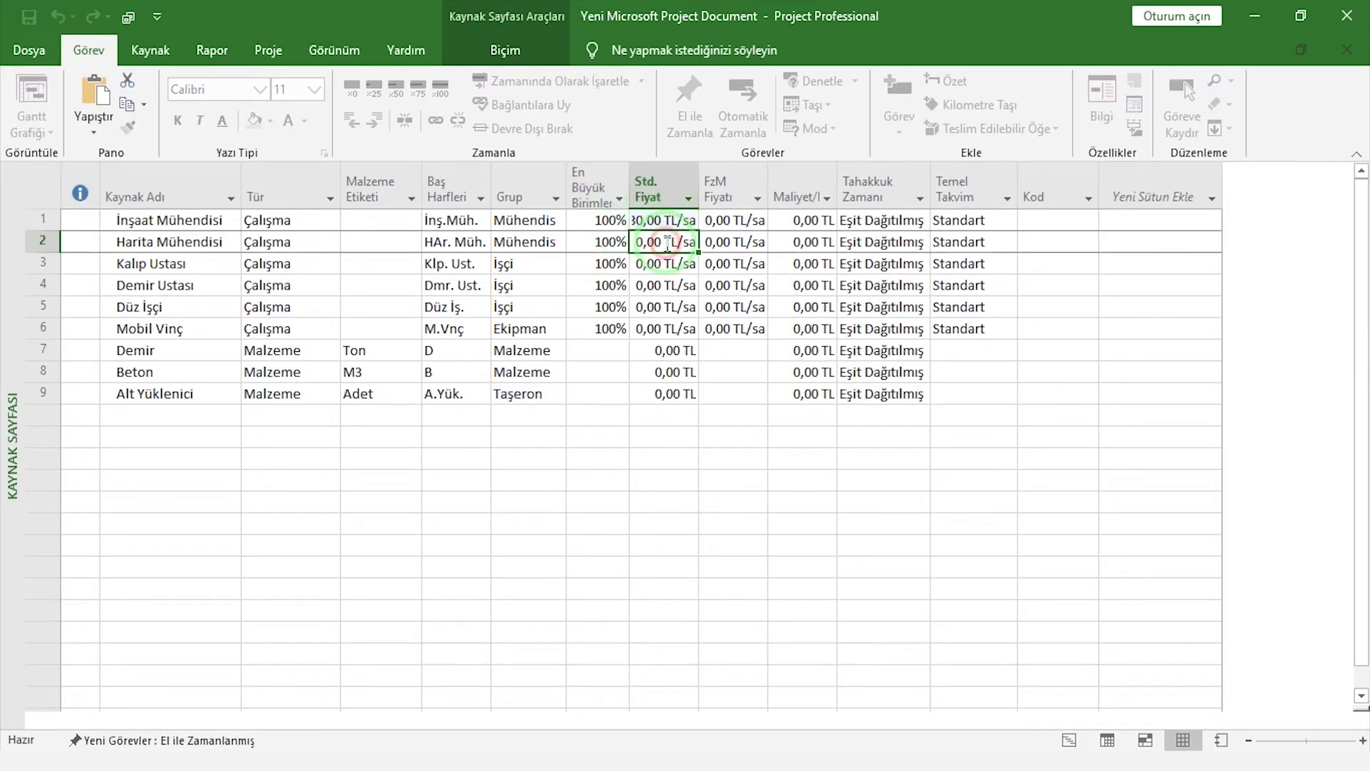
{"action": "type", "text": "30"}
- Enter standard hourly rates of 15 TL for Kalıp Ustası and Demir Ustası, 10 TL for Düz İşçi and 100 TL for Mobil Vinç
{"action": "left_click", "coordinate": [684, 271]}
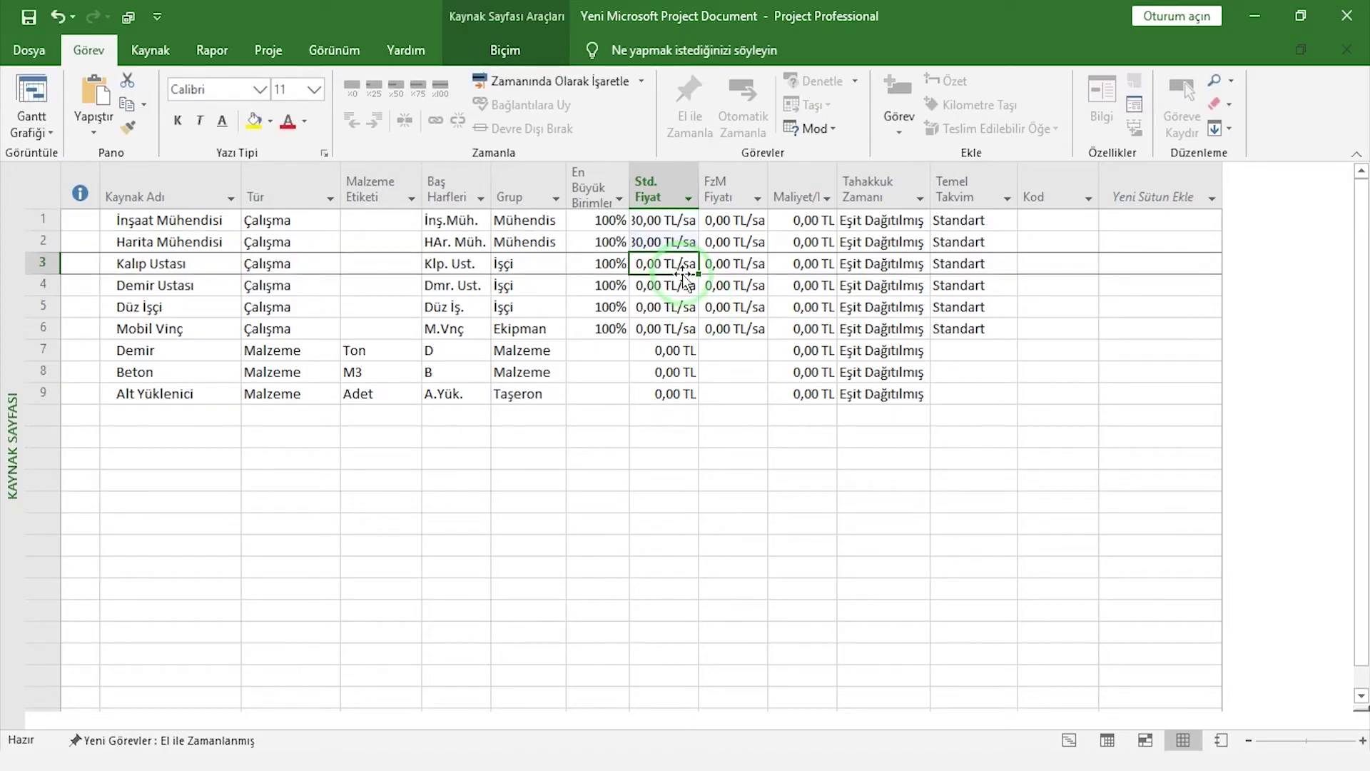
{"action": "type", "text": "15"}
{"action": "left_click", "coordinate": [678, 286]}
{"action": "type", "text": "15"}
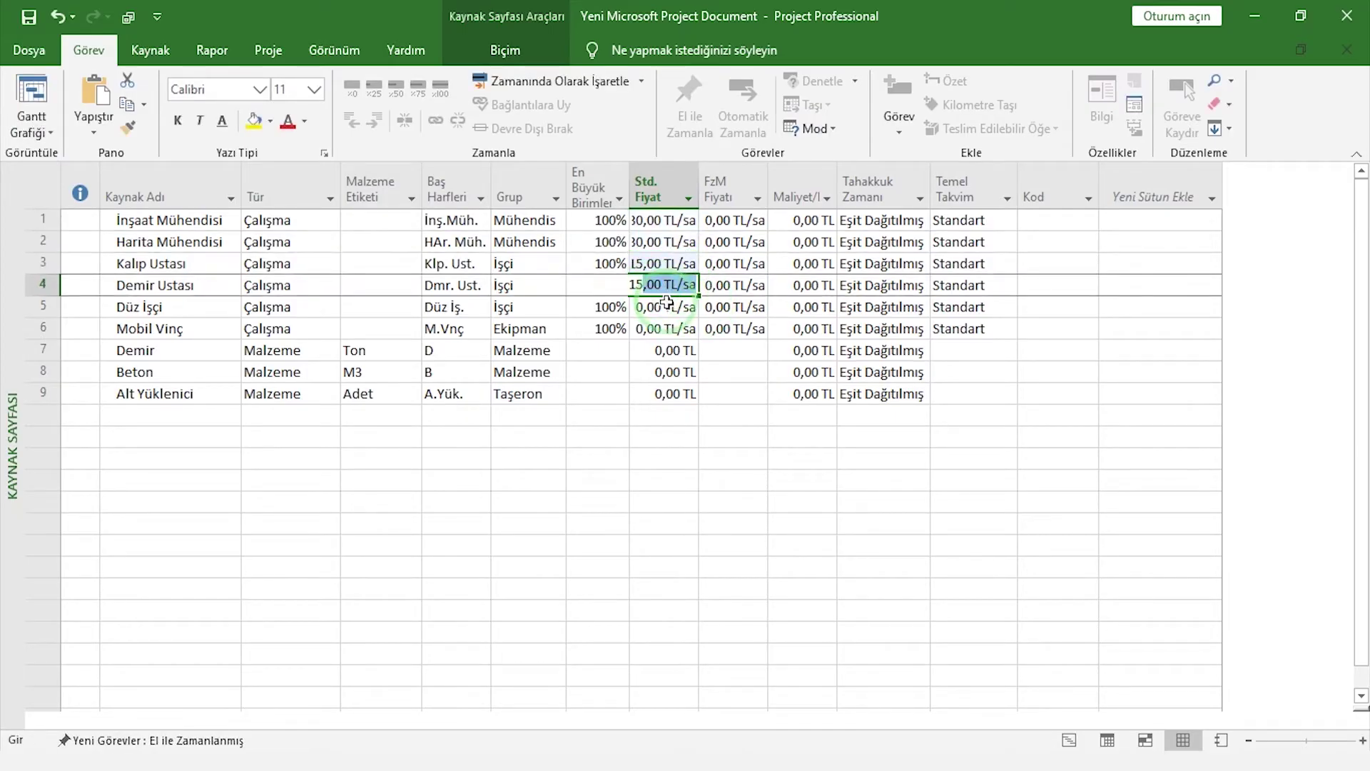
{"action": "left_click", "coordinate": [672, 306]}
{"action": "type", "text": "10"}
{"action": "left_click", "coordinate": [667, 330]}
{"action": "type", "text": "100"}
- Set the standard prices of Demir to 6.000 TL, Beton to 200 TL and Alt Yüklenici to 50.000 TL, and fit the price column's width
{"action": "left_click", "coordinate": [674, 350]}
{"action": "type", "text": "200"}
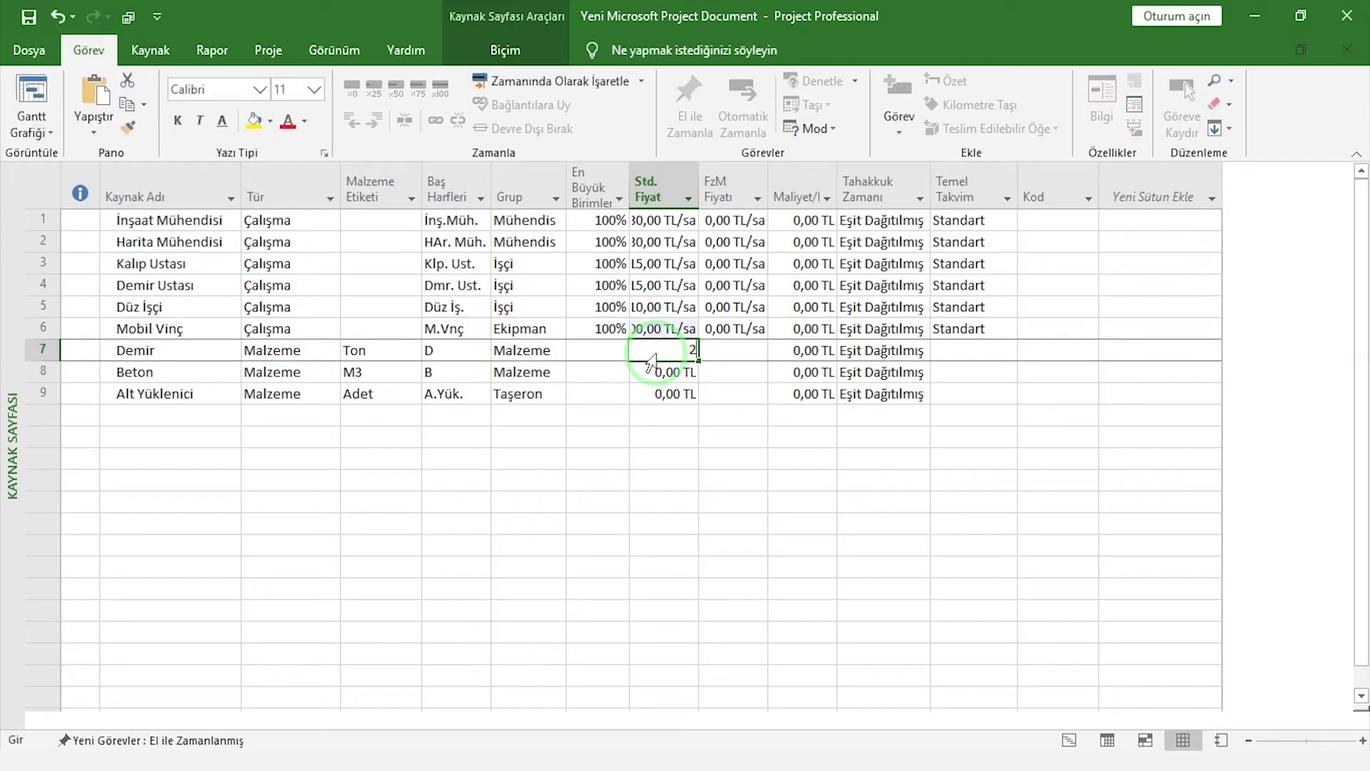
{"action": "left_click", "coordinate": [667, 372]}
{"action": "left_click", "coordinate": [678, 350]}
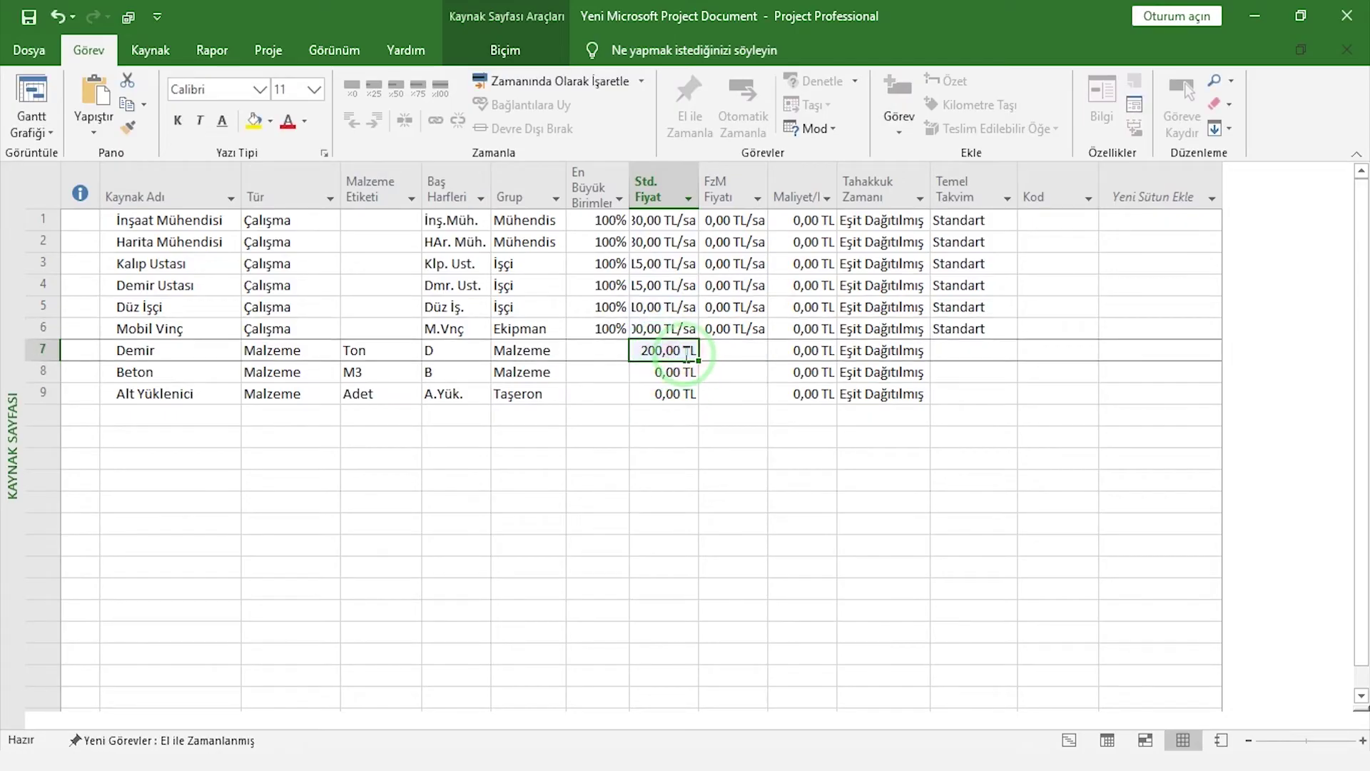
{"action": "type", "text": "5000"}
{"action": "left_click", "coordinate": [678, 372]}
{"action": "type", "text": "200"}
{"action": "left_click", "coordinate": [689, 397]}
{"action": "type", "text": "50000"}
{"action": "key", "text": "Return"}
{"action": "double_click", "coordinate": [698, 185]}
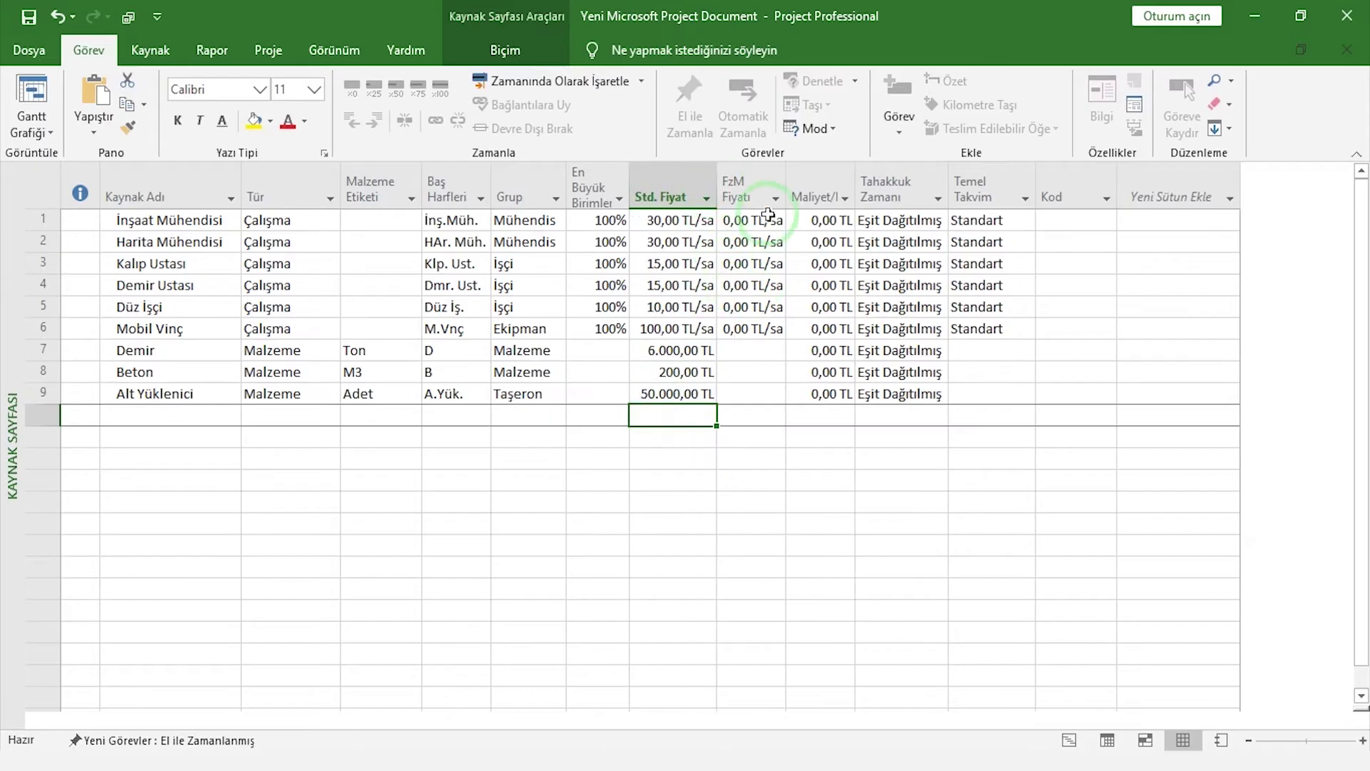
- Return to the Gantt chart and narrow the Öncüller column so the Kaynak Adları column can be reached
{"action": "left_click", "coordinate": [751, 176]}
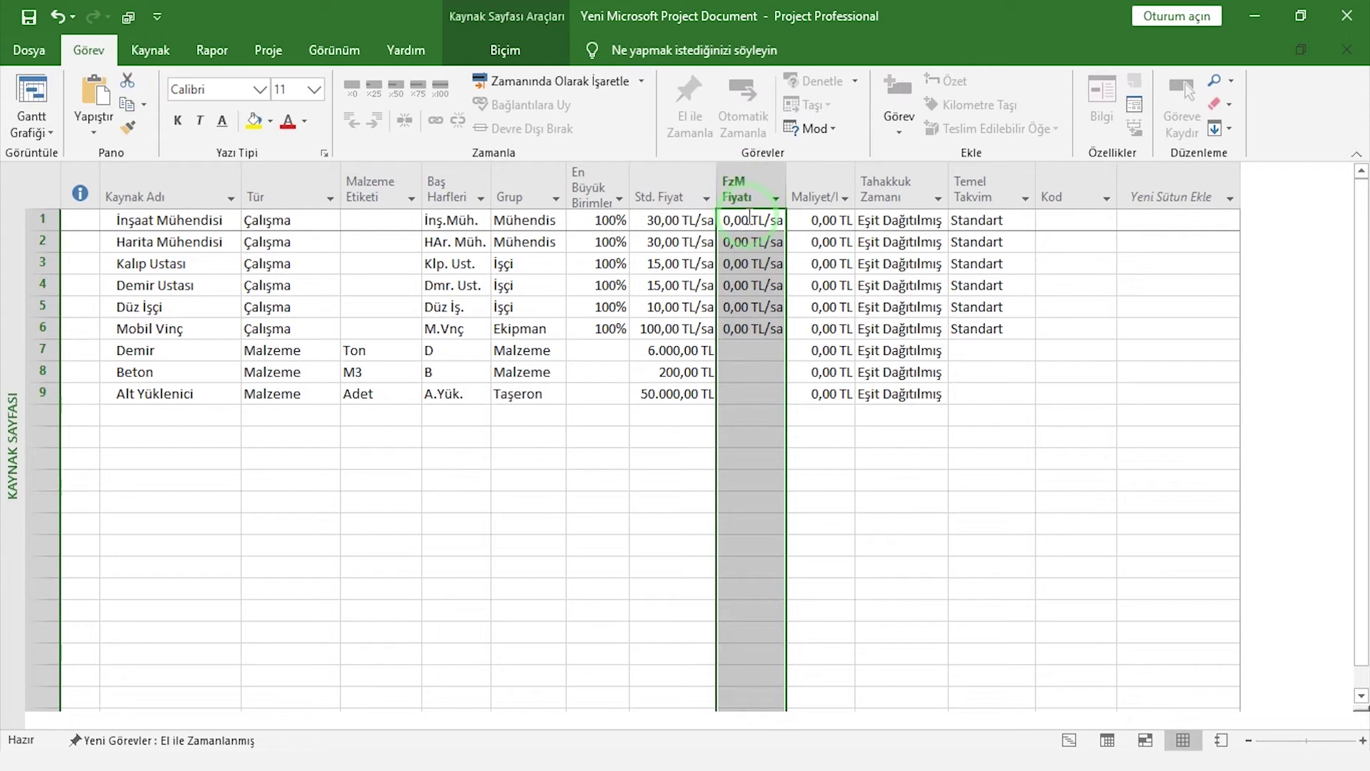
{"action": "left_click", "coordinate": [39, 96]}
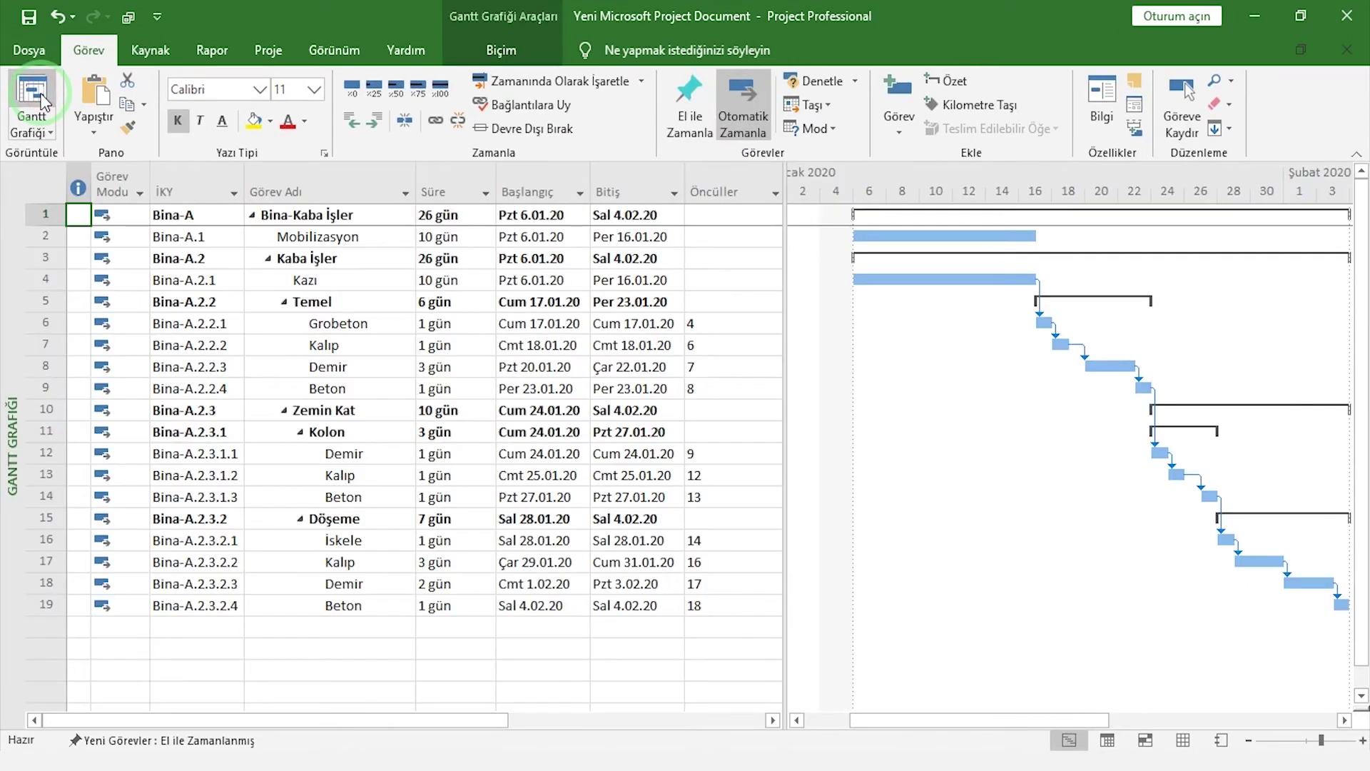
{"action": "left_click_drag", "start_coordinate": [786, 198], "coordinate": [717, 197]}
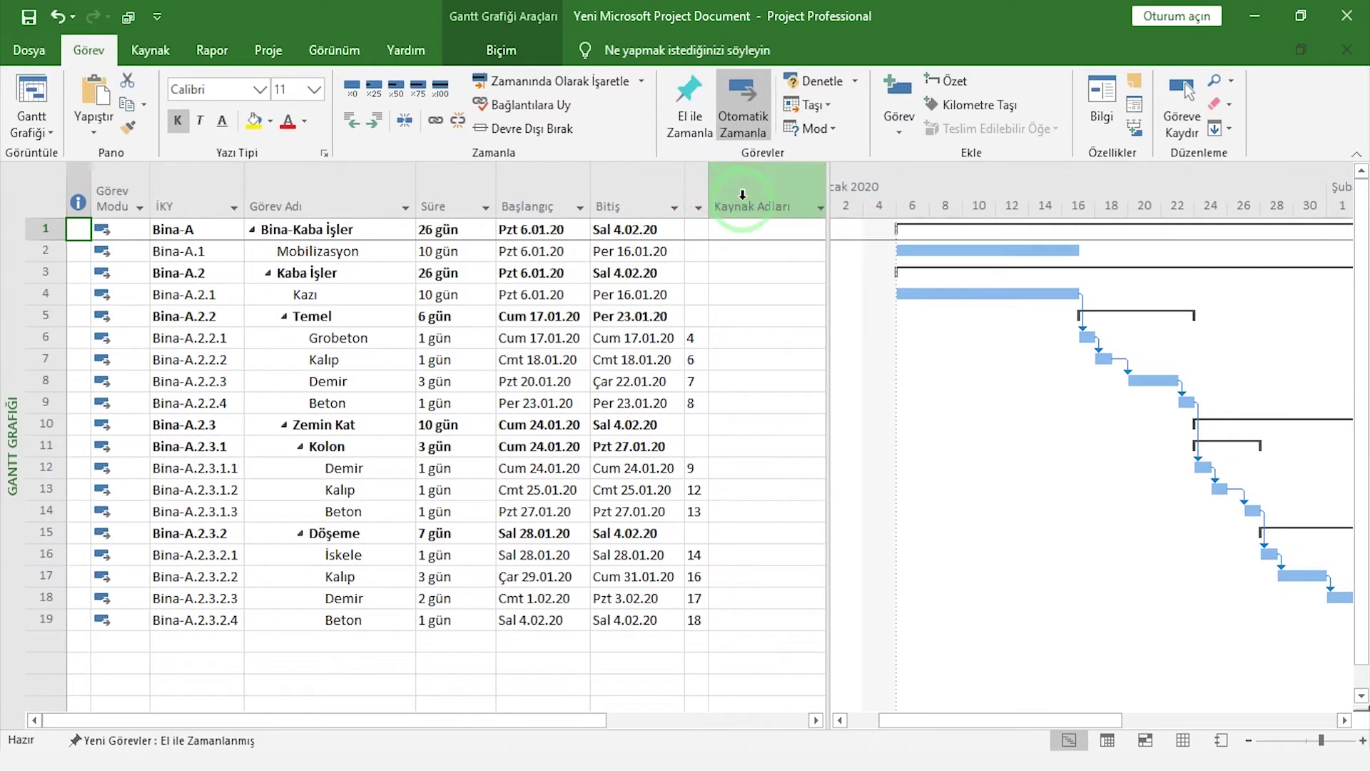
- Assign the resources Harita Mühendisi and İnşaat Mühendisi to the summary task Bina-Kaba İşler
{"action": "left_click", "coordinate": [770, 228]}
{"action": "left_click", "coordinate": [821, 229]}
{"action": "left_click", "coordinate": [739, 360]}
{"action": "left_click", "coordinate": [781, 342]}
{"action": "left_click", "coordinate": [776, 459]}
{"action": "key", "text": "Return"}
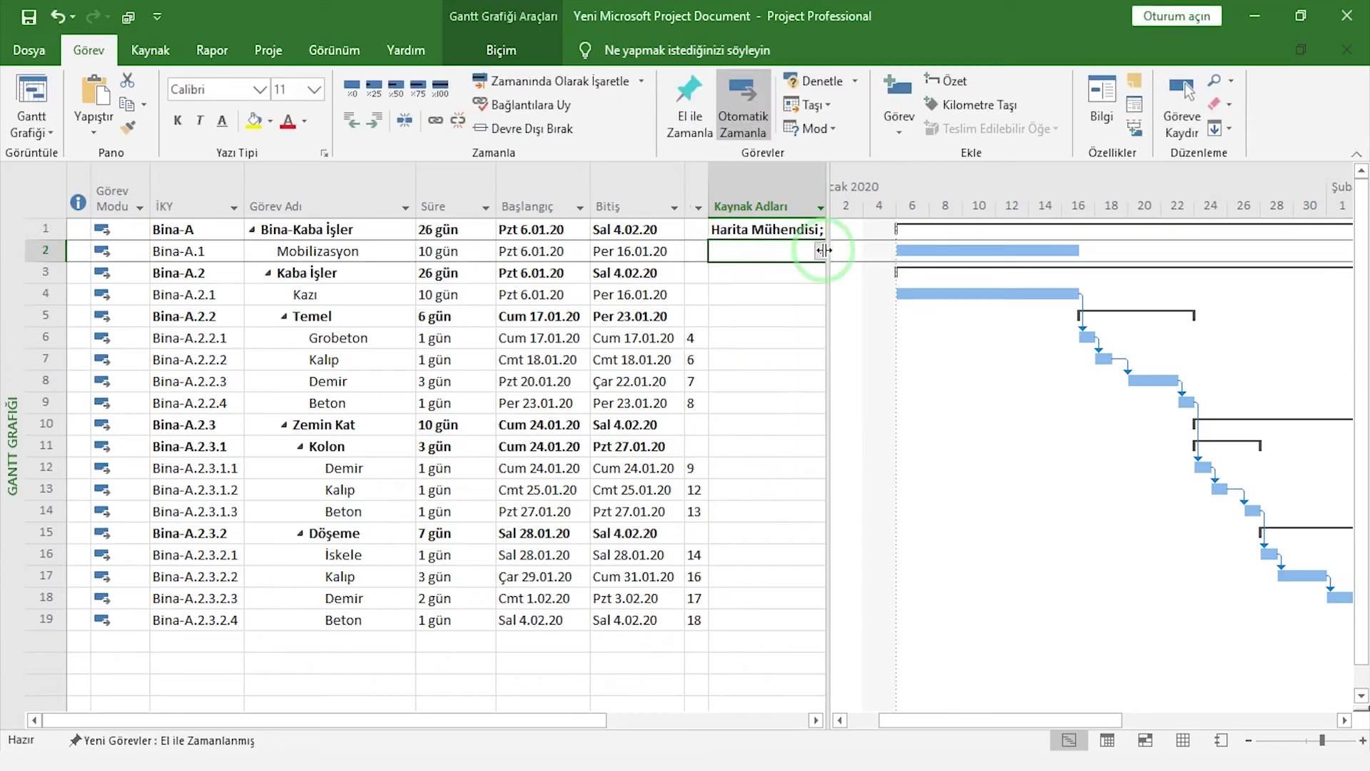
- Assign the resources Düz İşçi and Mobil Vinç to the Mobilizasyon task
{"action": "left_click", "coordinate": [820, 252]}
{"action": "left_click", "coordinate": [784, 420]}
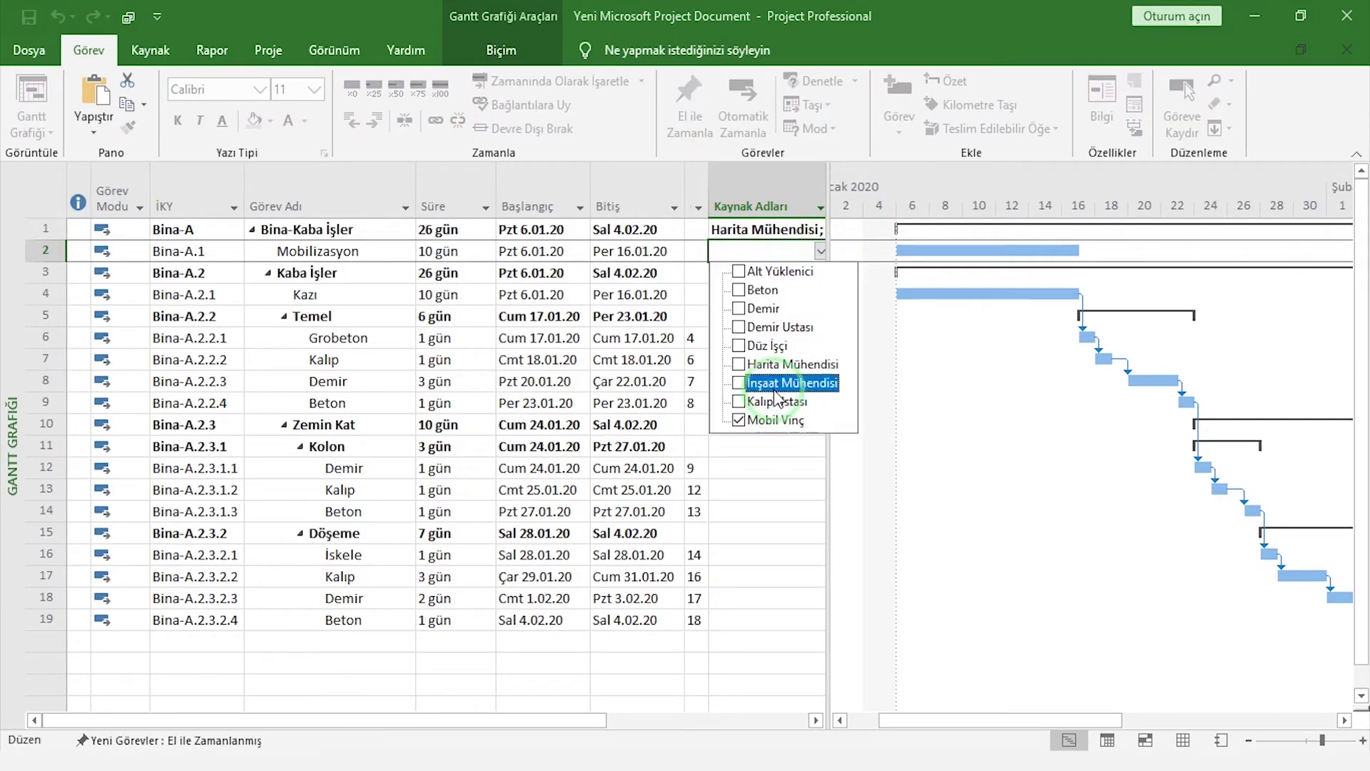
{"action": "left_click", "coordinate": [780, 450]}
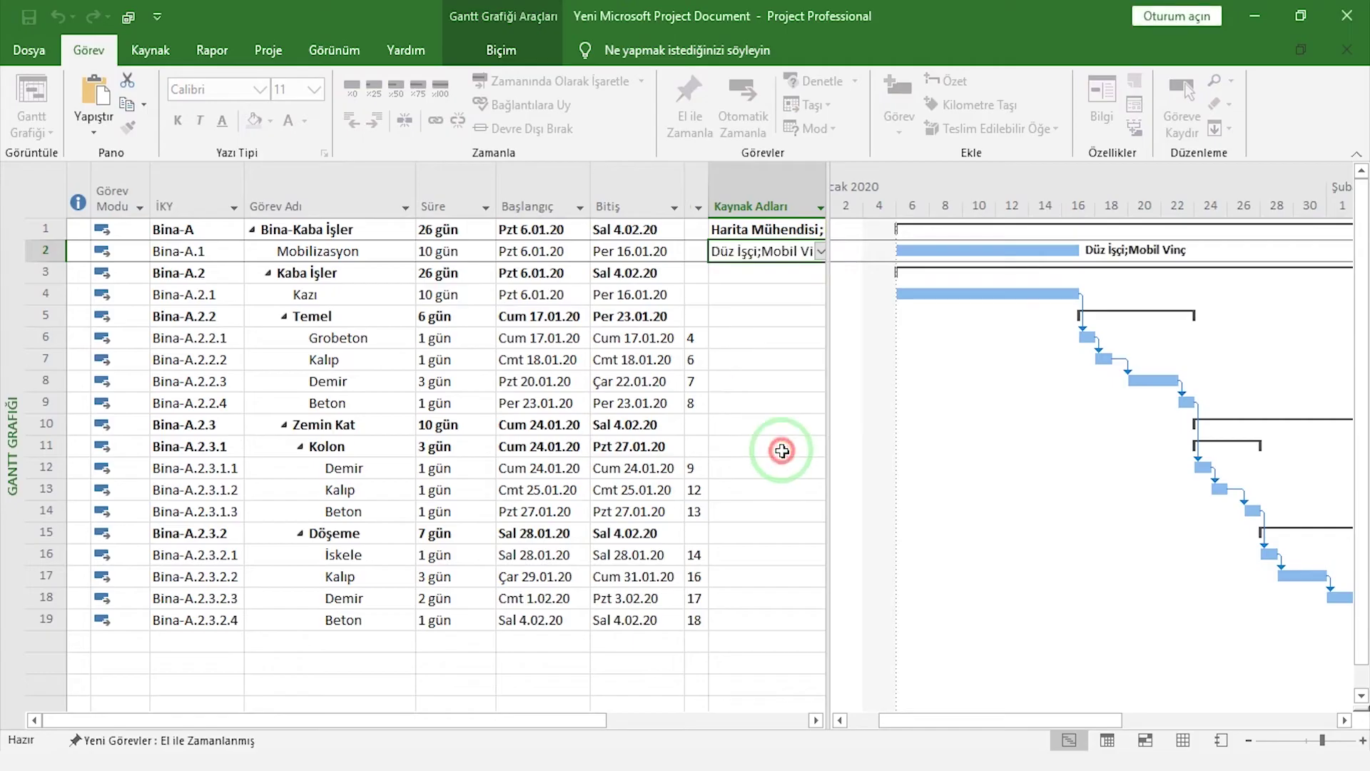
- Set the assignment units on Mobilizasyon to 200% for Düz İşçi and 25% for Mobil Vinç in the task information
{"action": "left_click", "coordinate": [740, 253]}
{"action": "double_click", "coordinate": [742, 254]}
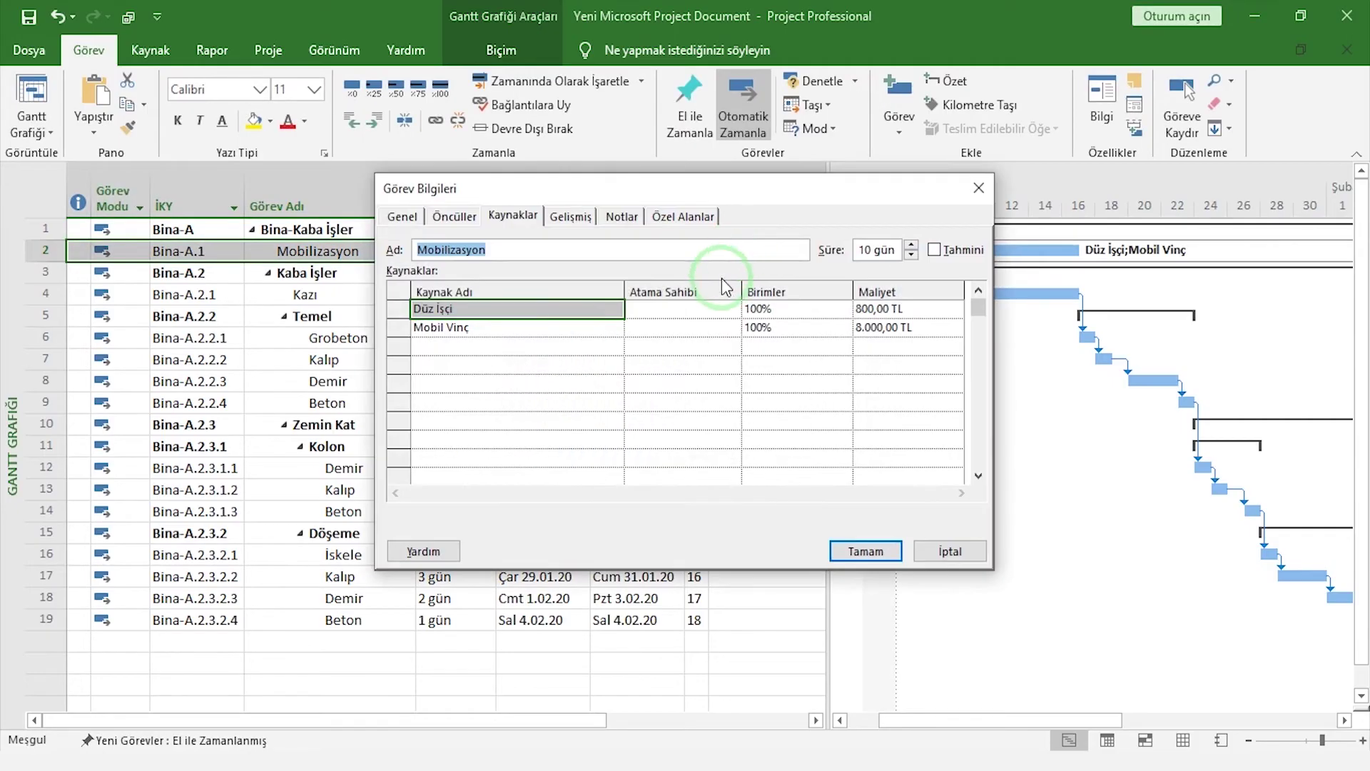
{"action": "left_click", "coordinate": [844, 307]}
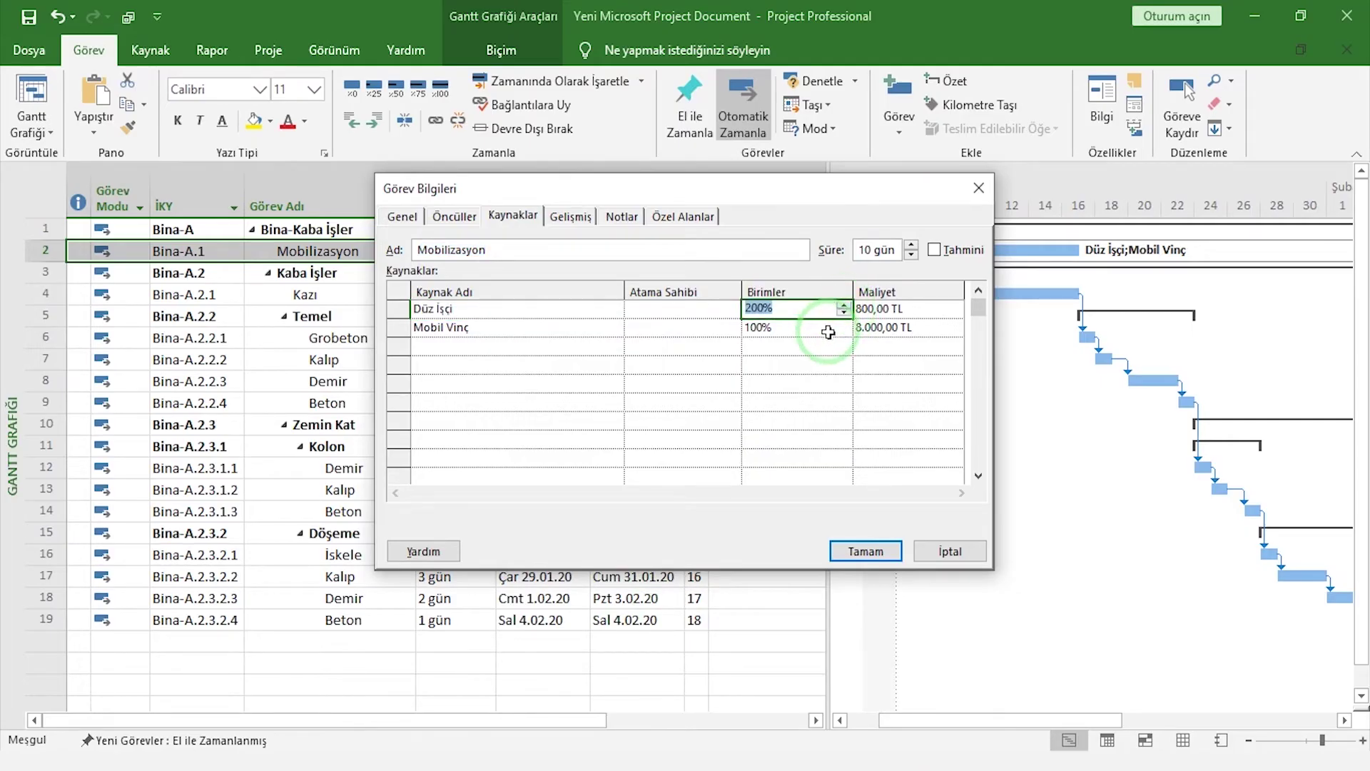
{"action": "left_click", "coordinate": [843, 327]}
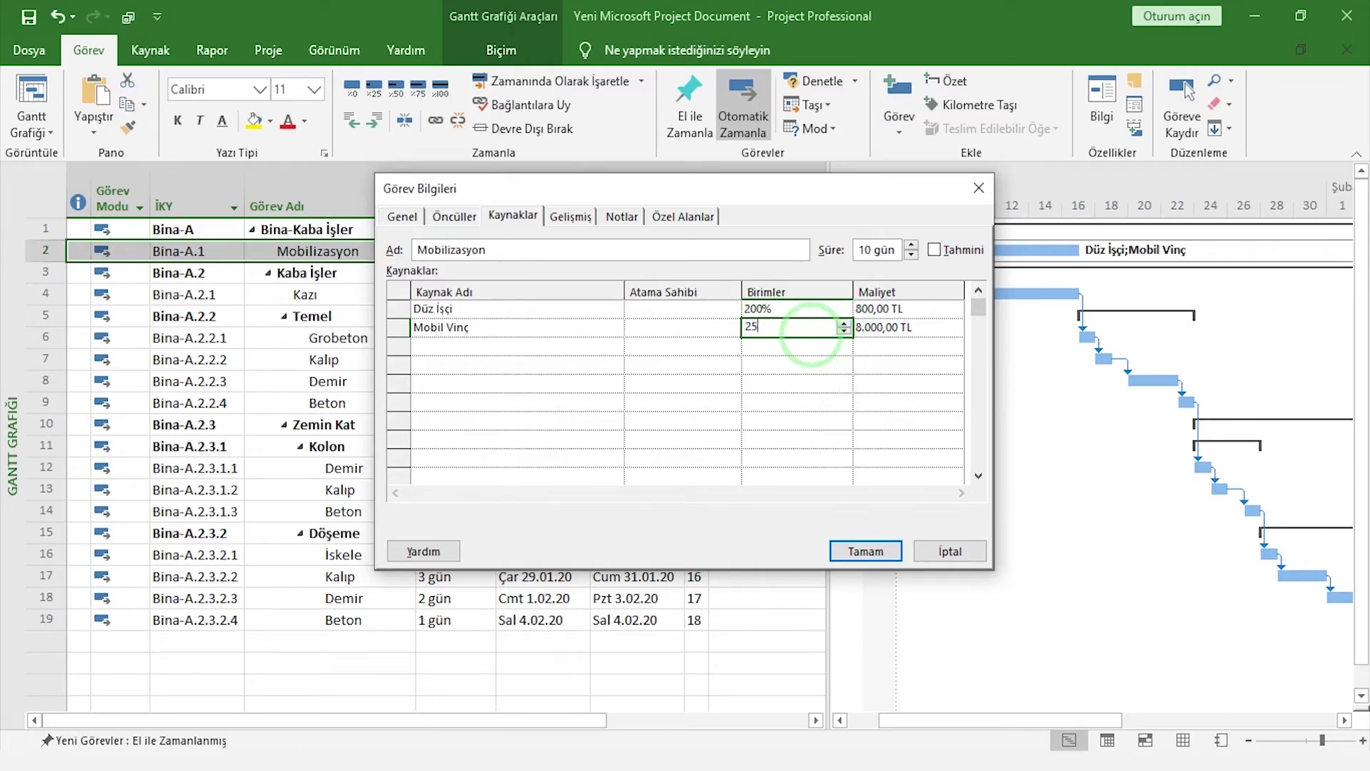
{"action": "key", "text": "Return"}
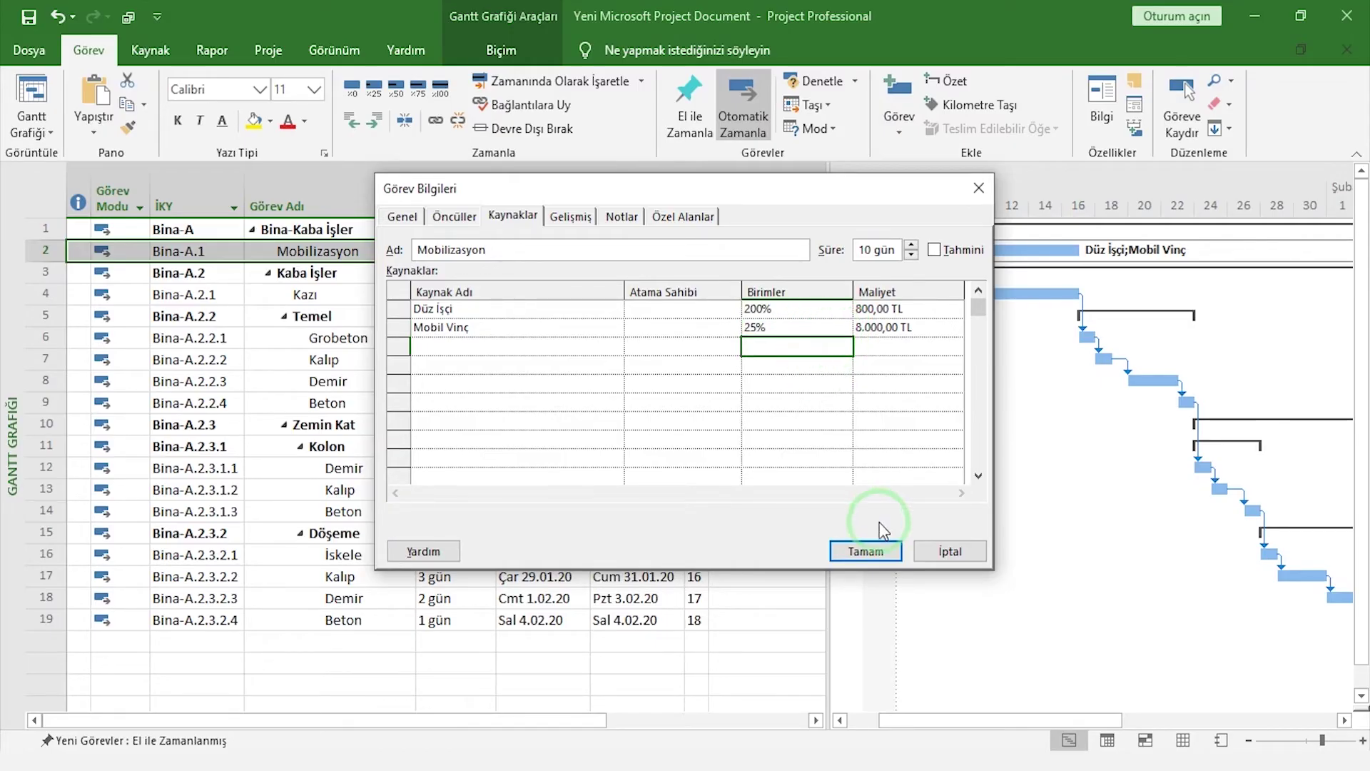
{"action": "left_click", "coordinate": [874, 550]}
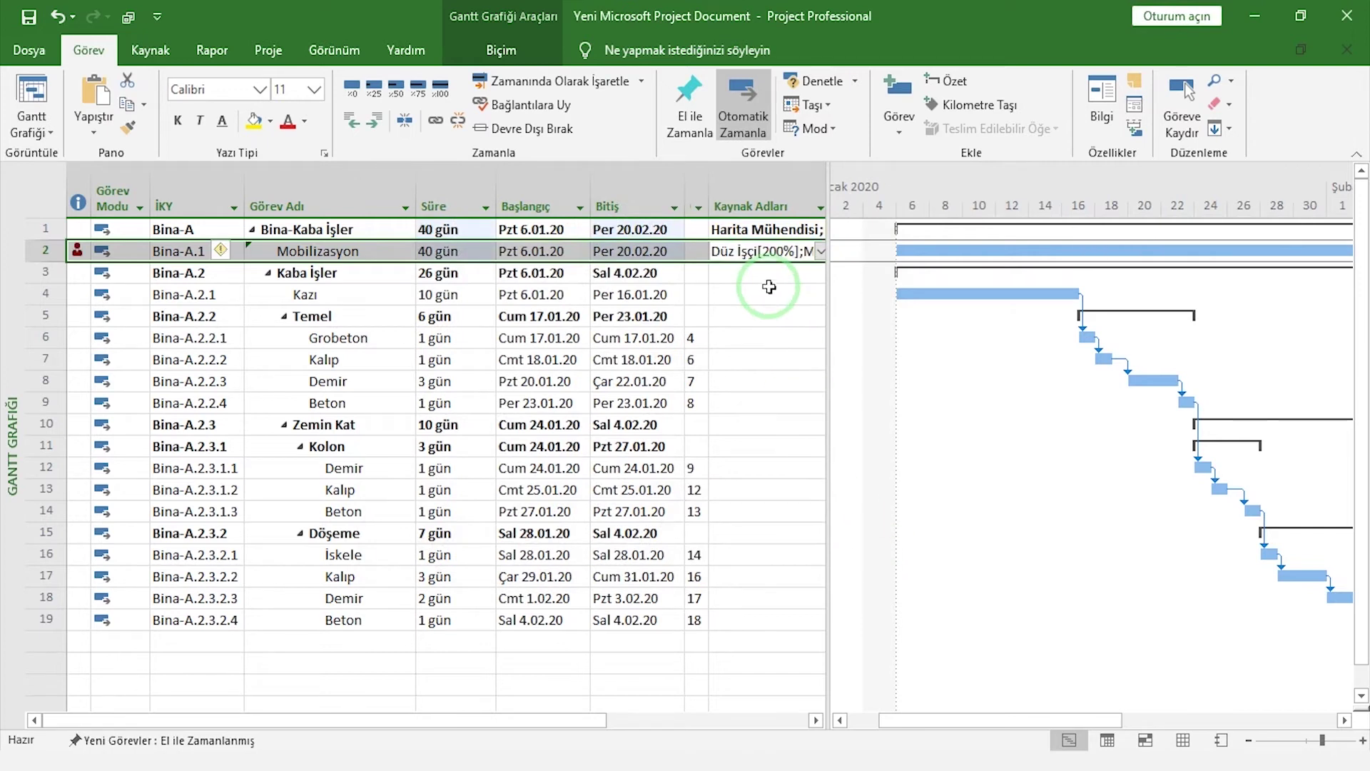
- Resolve the units change on Mobilizasyon by changing the amount of work while keeping the duration constant
{"action": "left_click", "coordinate": [236, 251]}
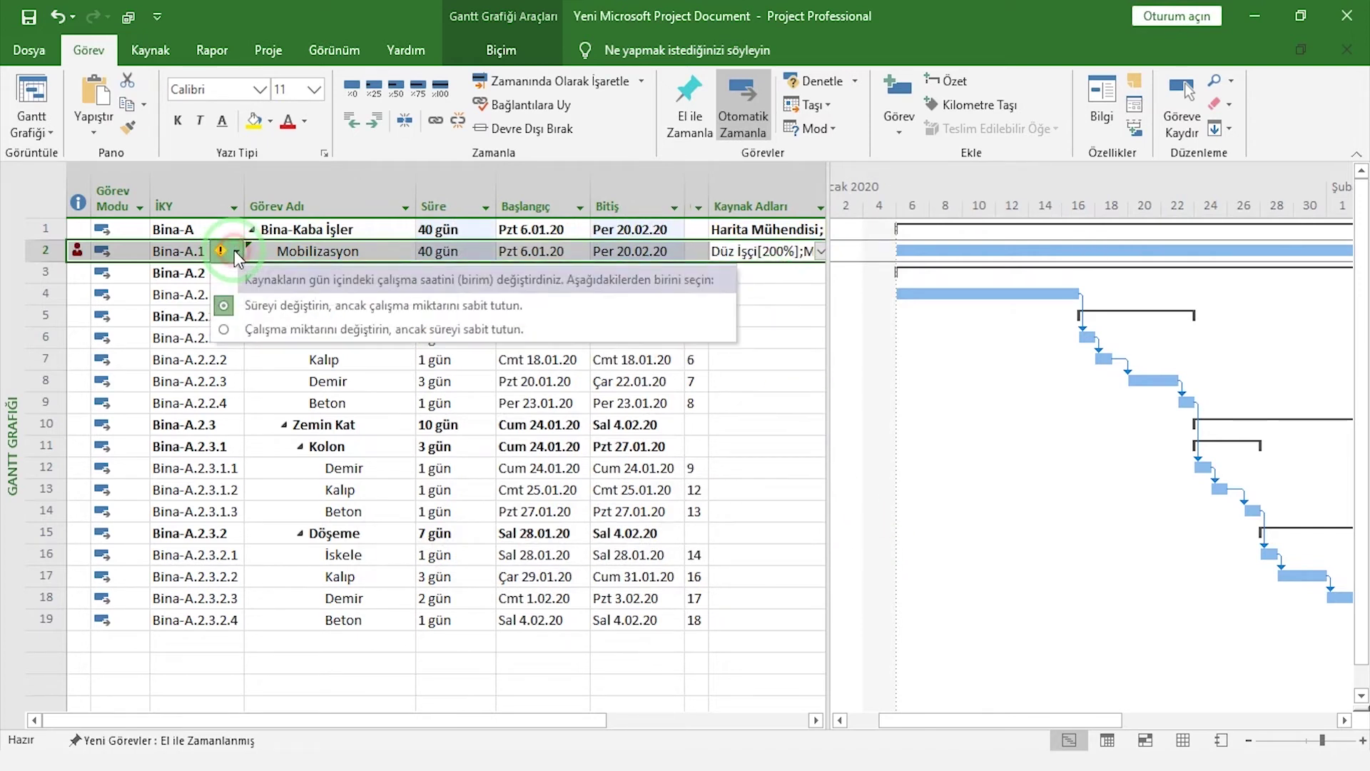
{"action": "left_click", "coordinate": [242, 332]}
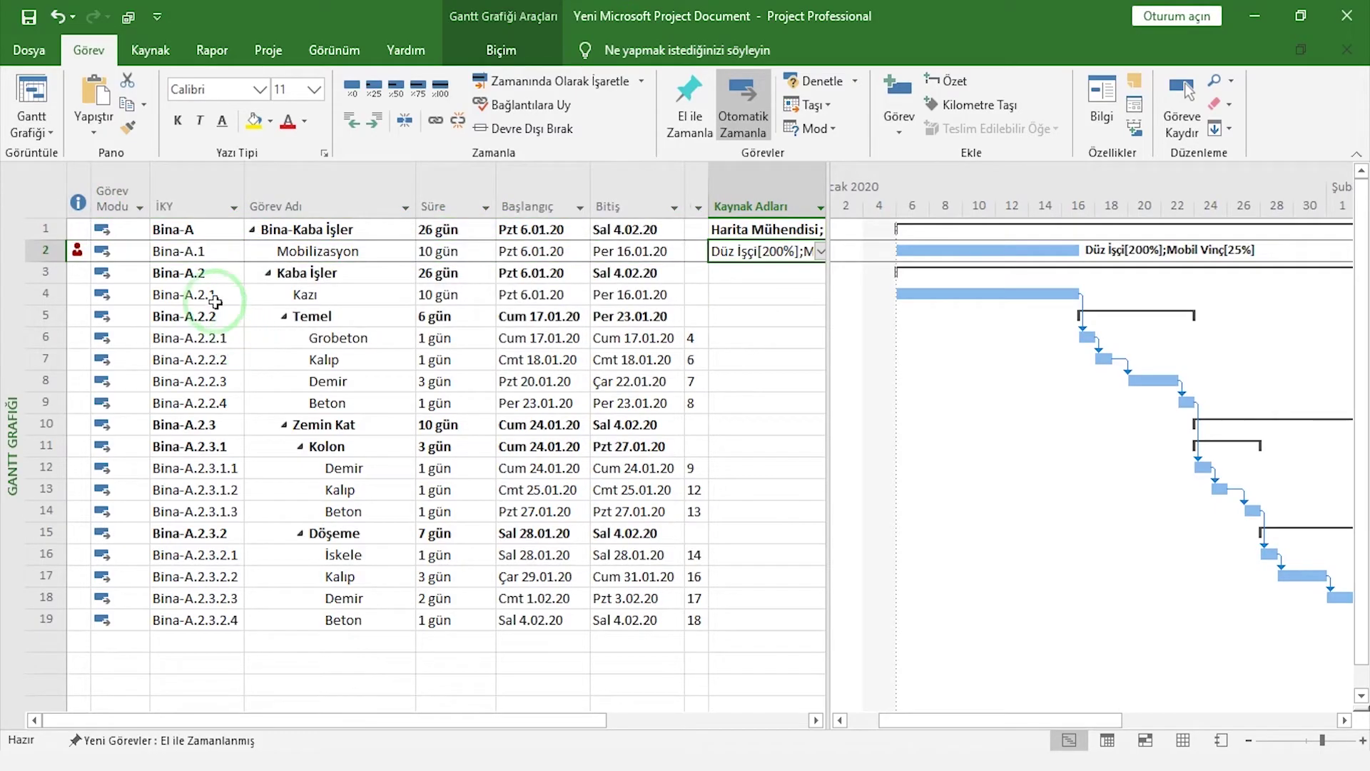
{"action": "left_click", "coordinate": [78, 251]}
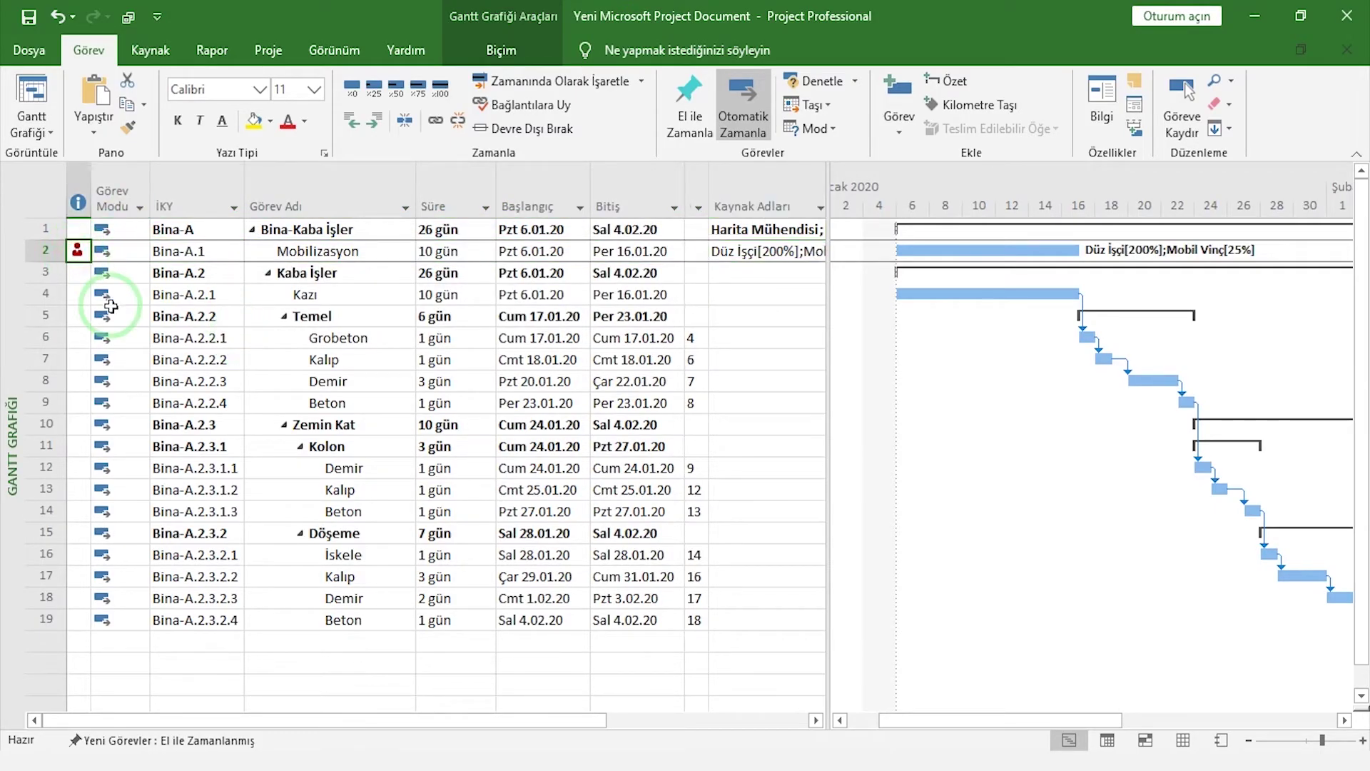
- Open the resource sheet and set the maximum units of Düz İşçi to 200%
{"action": "left_click", "coordinate": [49, 136]}
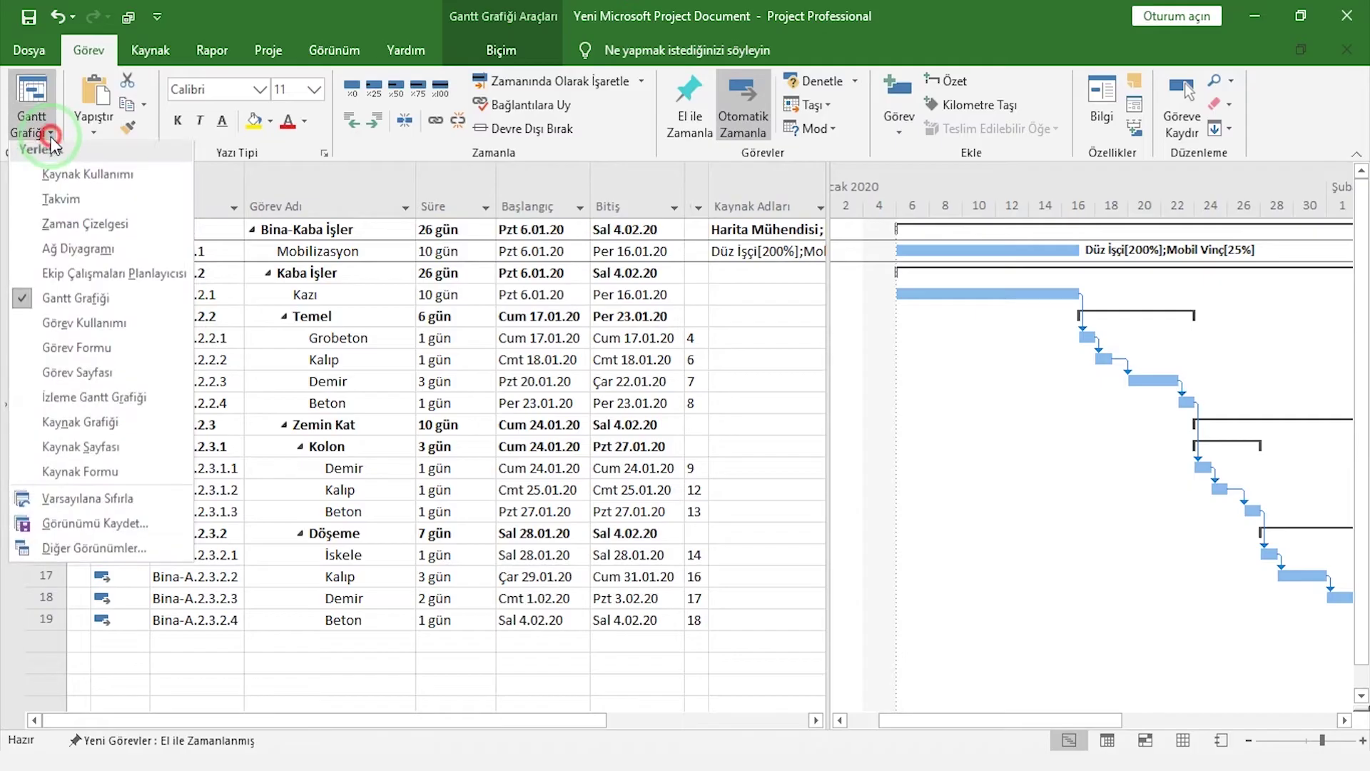
{"action": "left_click", "coordinate": [113, 448]}
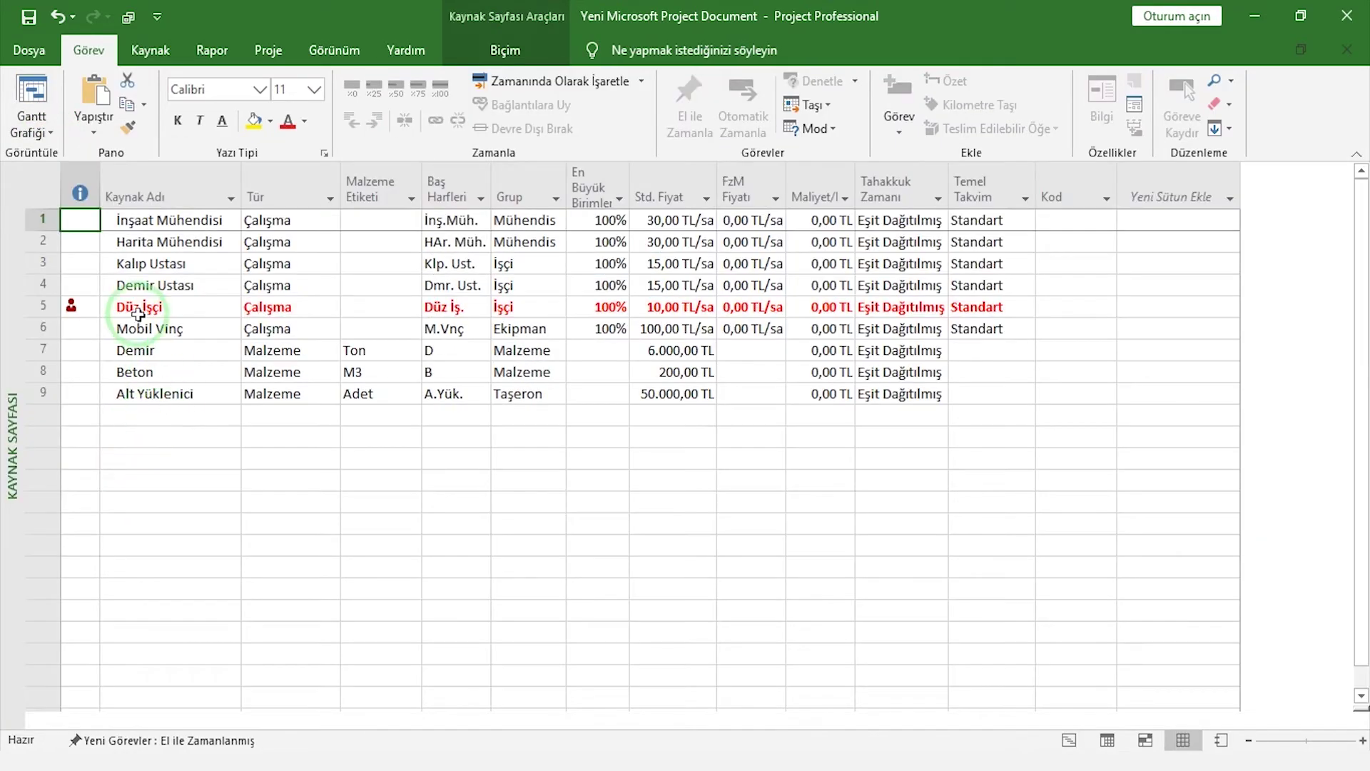
{"action": "left_click", "coordinate": [616, 305]}
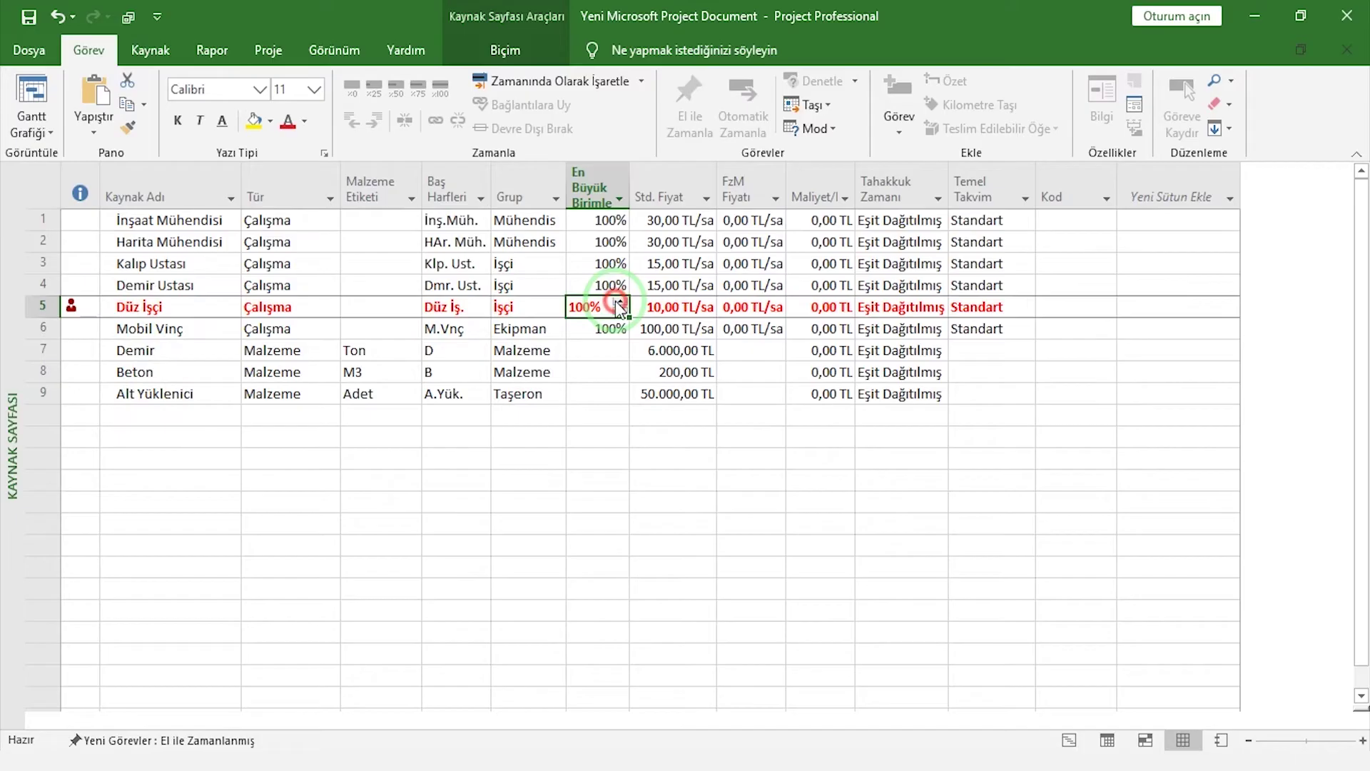
{"action": "left_click", "coordinate": [623, 301]}
{"action": "left_click", "coordinate": [615, 356]}
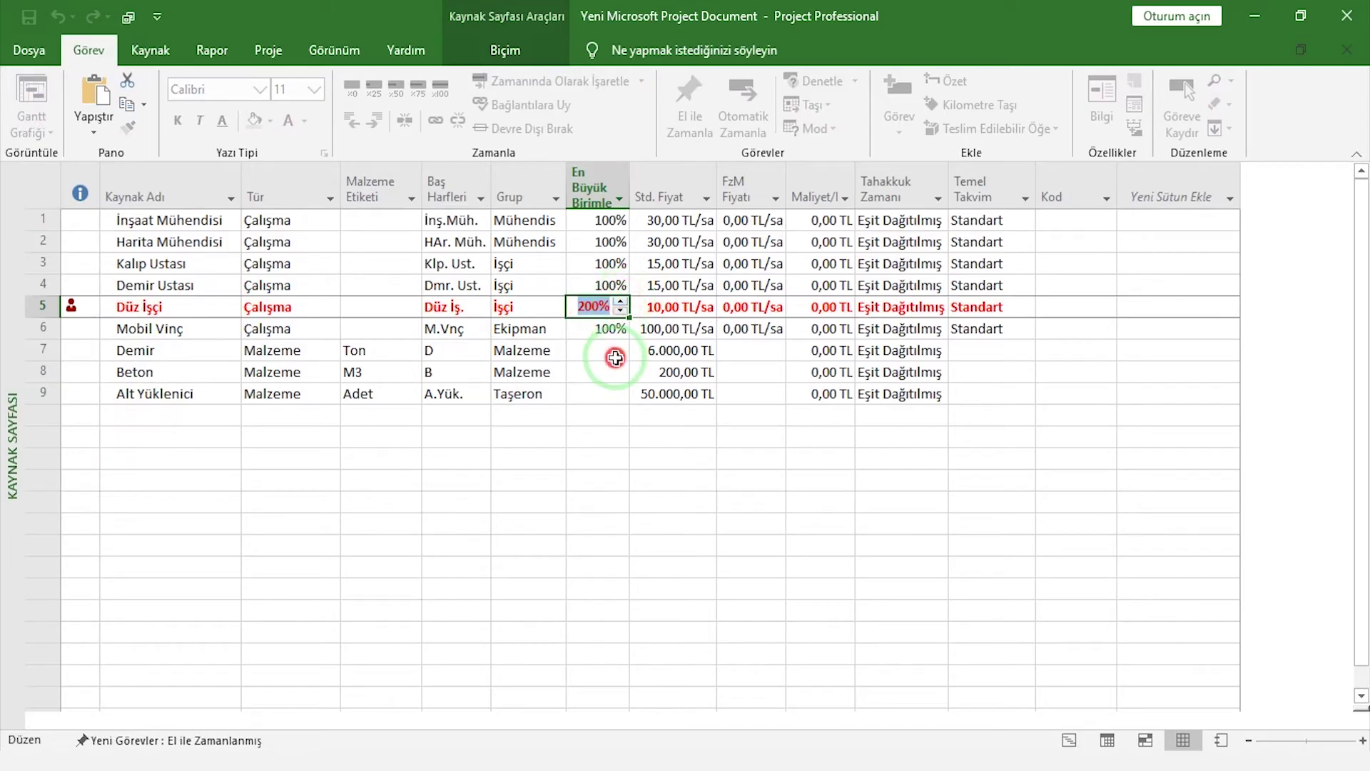
- Set the maximum units of Kalıp Ustası to 1.000% and of Demir Ustası to 800%
{"action": "left_click", "coordinate": [618, 264]}
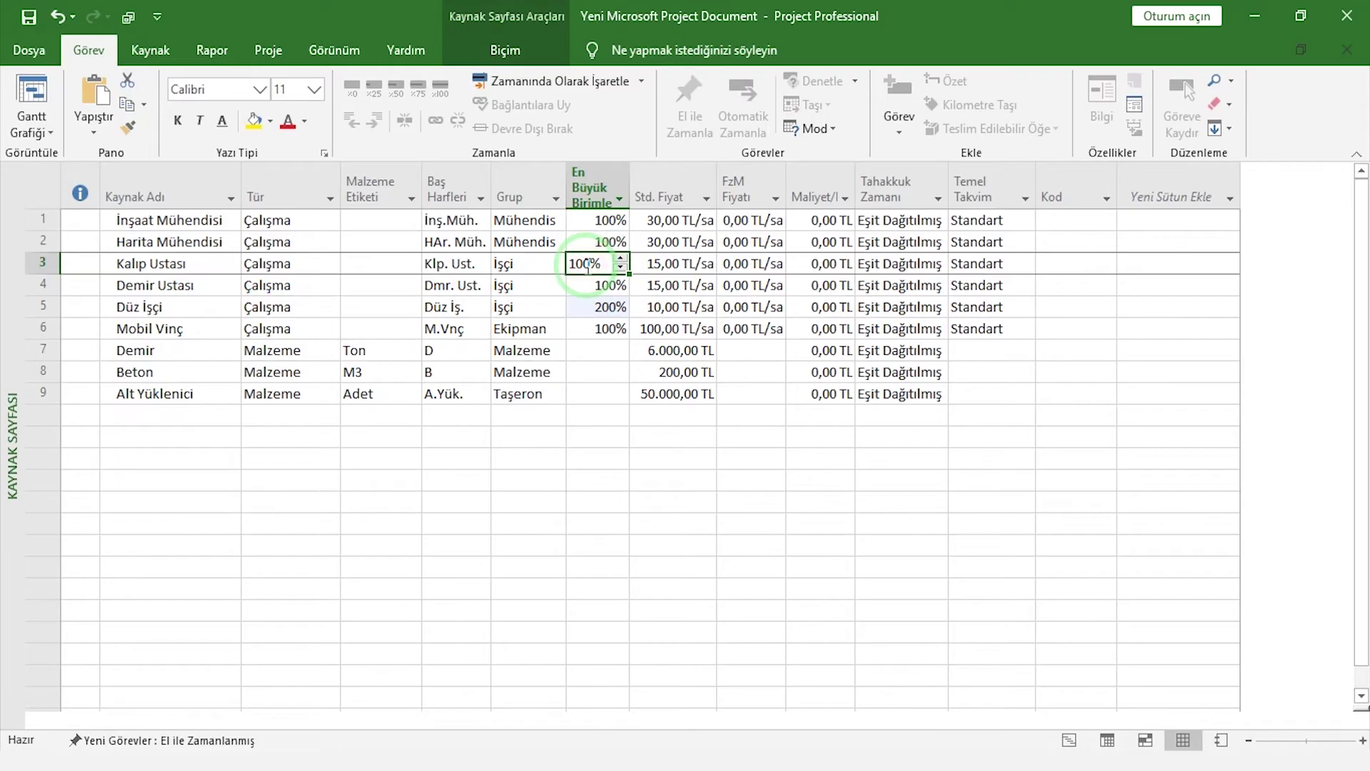
{"action": "left_click", "coordinate": [591, 261]}
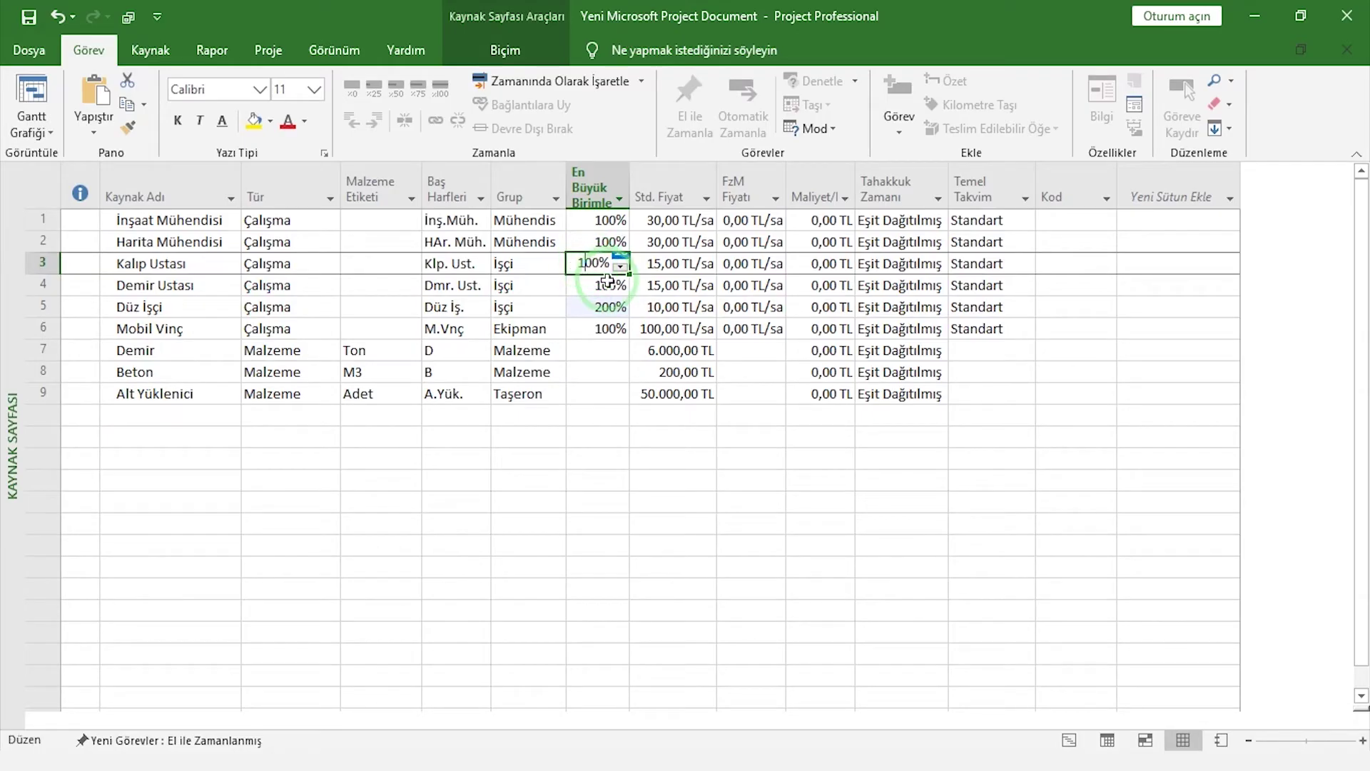
{"action": "type", "text": "0"}
{"action": "left_click", "coordinate": [594, 285]}
{"action": "type", "text": "800"}
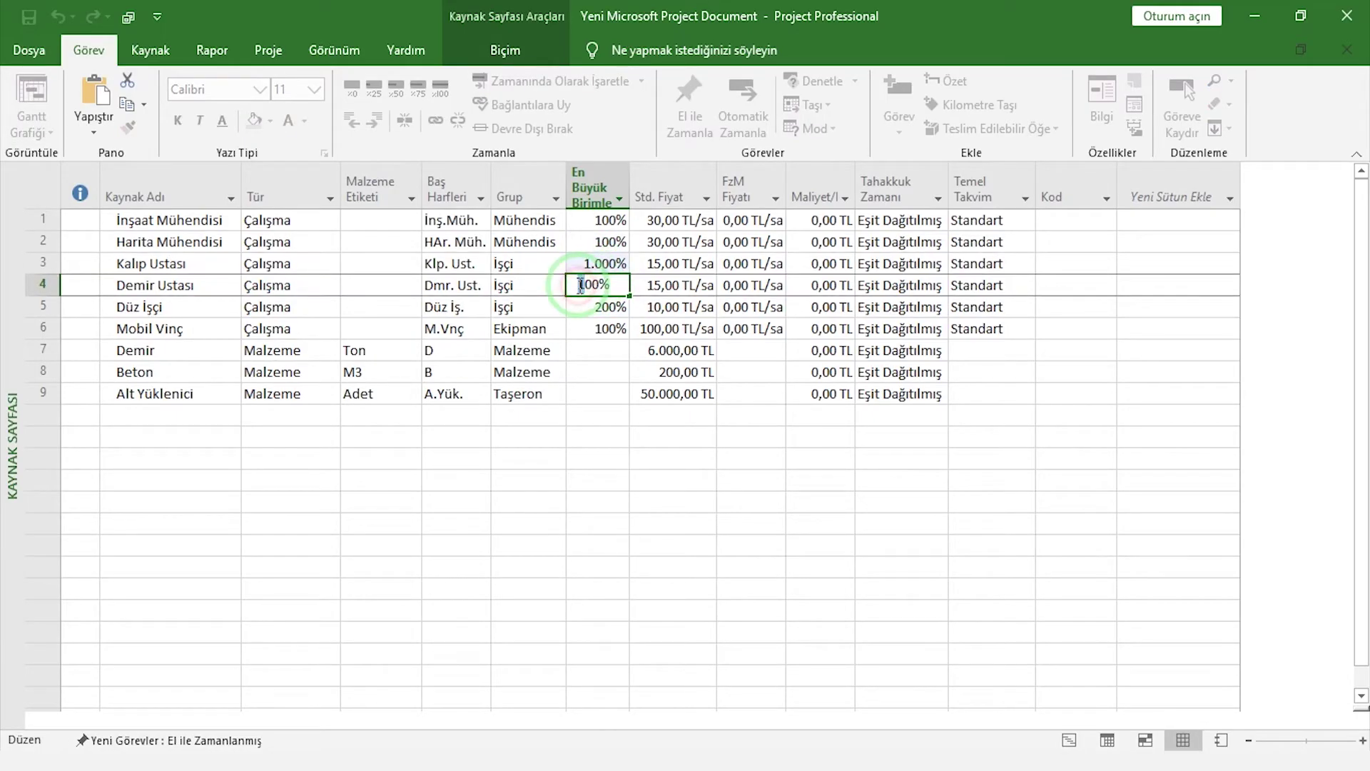
{"action": "left_click", "coordinate": [592, 368]}
- Return to the Gantt chart and assign the Alt Yüklenici resource to the Kazı task
{"action": "left_click", "coordinate": [37, 106]}
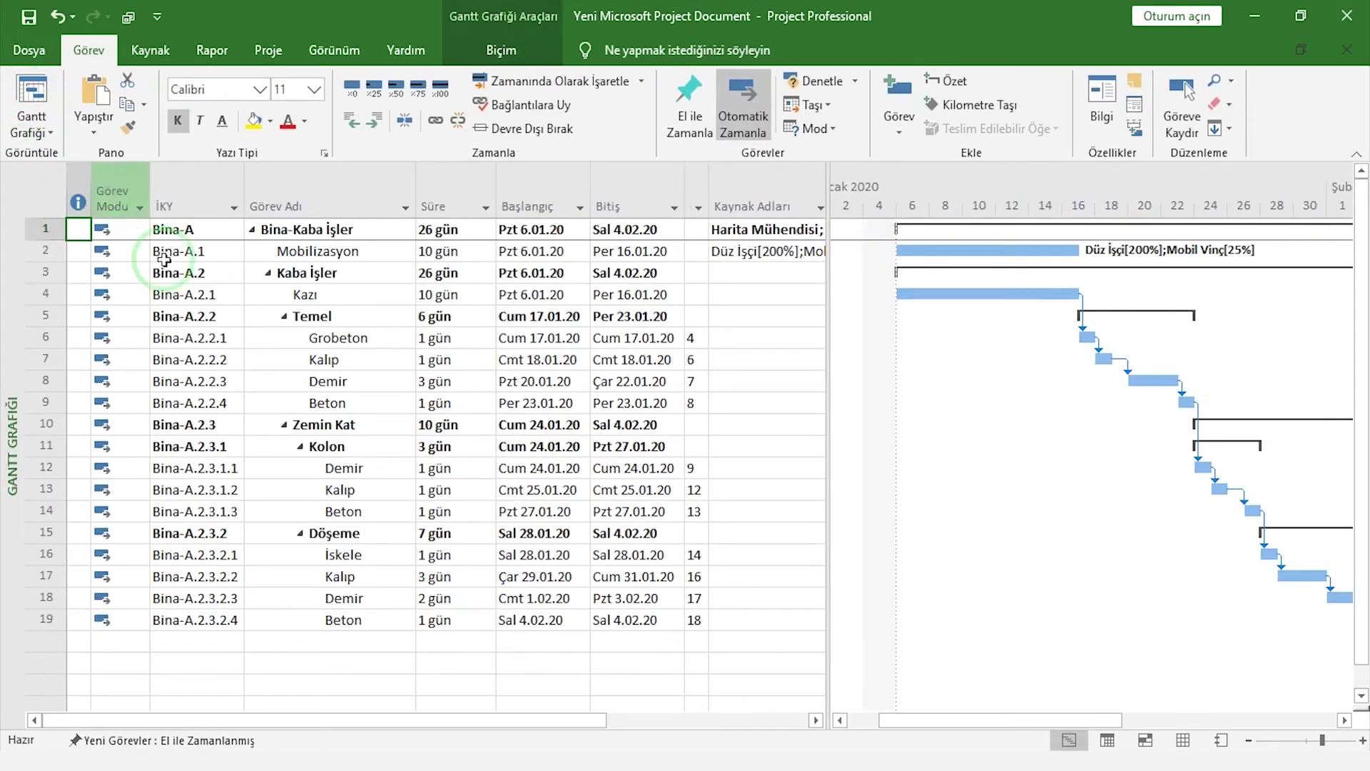
{"action": "left_click", "coordinate": [798, 293]}
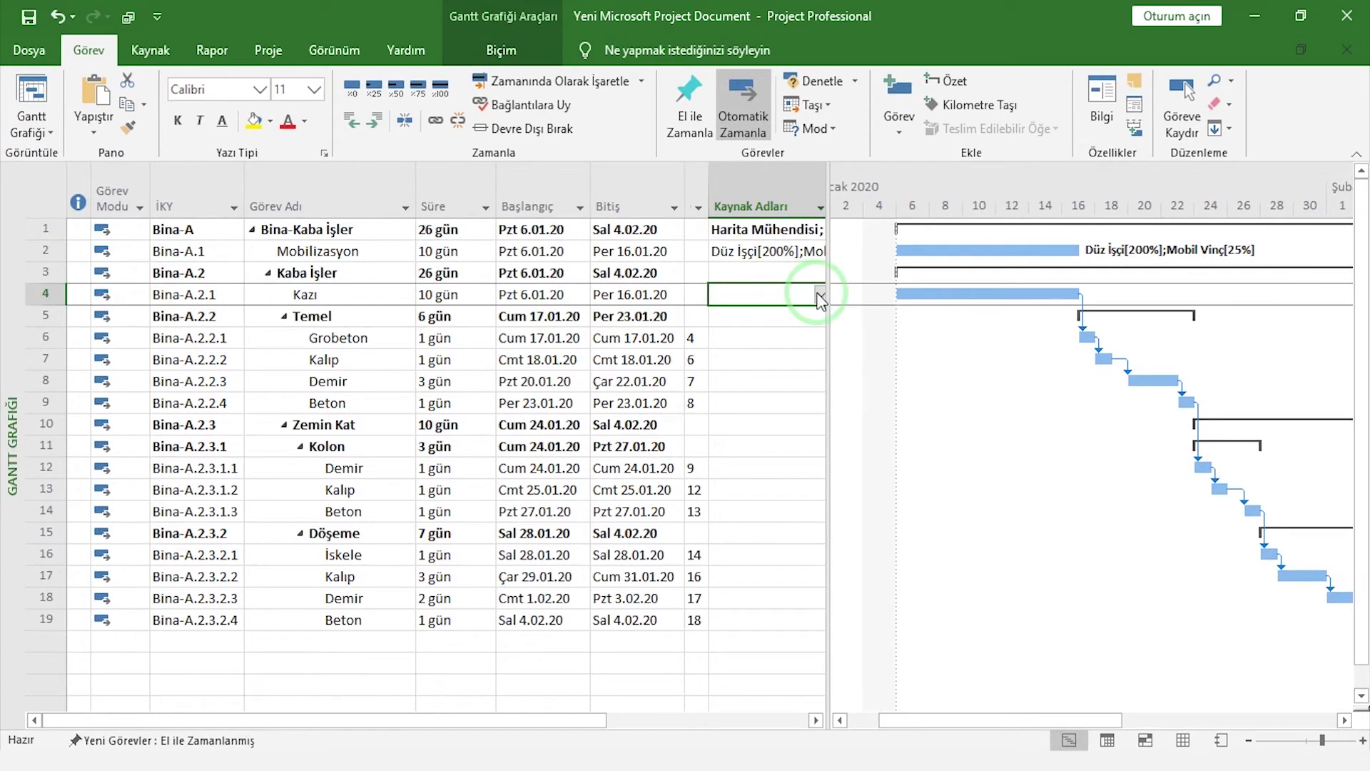
{"action": "left_click", "coordinate": [820, 299]}
{"action": "left_click", "coordinate": [770, 314]}
{"action": "left_click", "coordinate": [792, 554]}
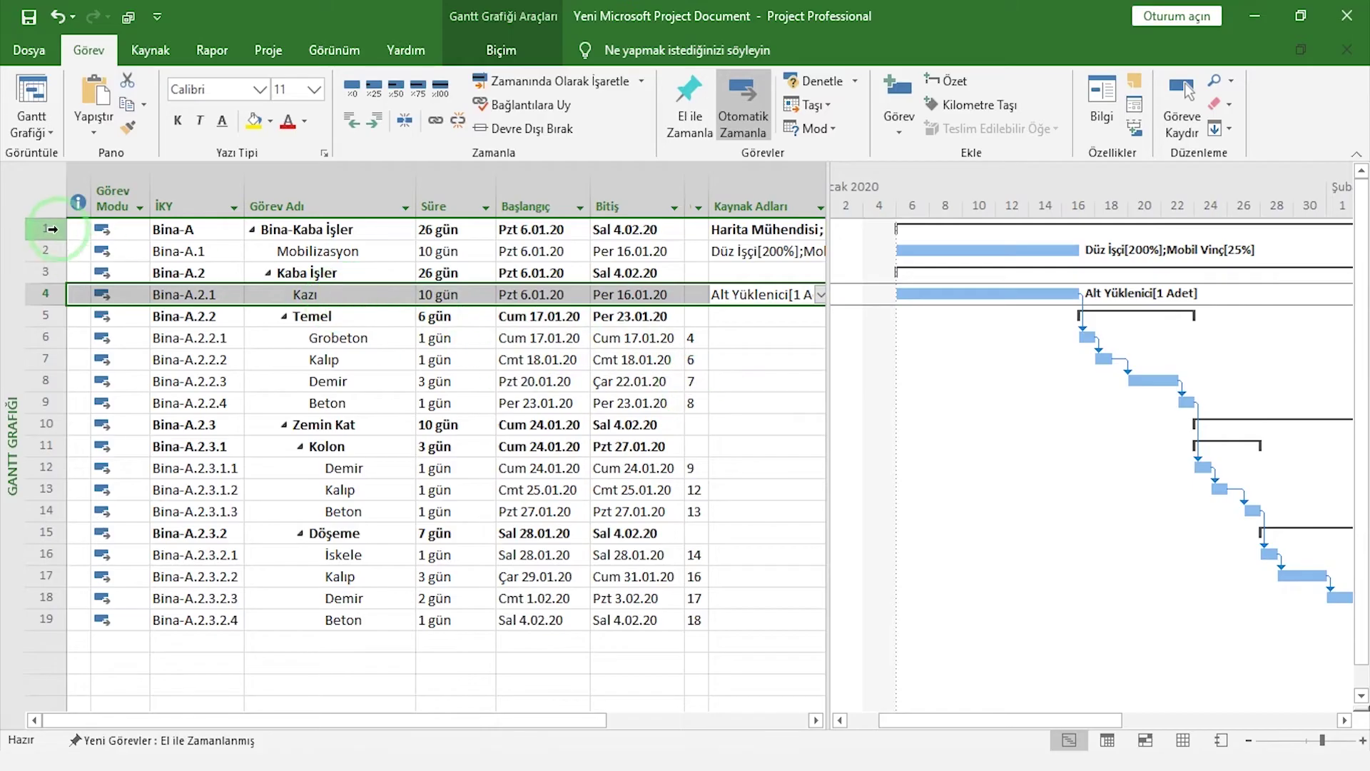
- Switch the task table to Maliyet and widen the table area slightly beside the chart
{"action": "right_click", "coordinate": [39, 185]}
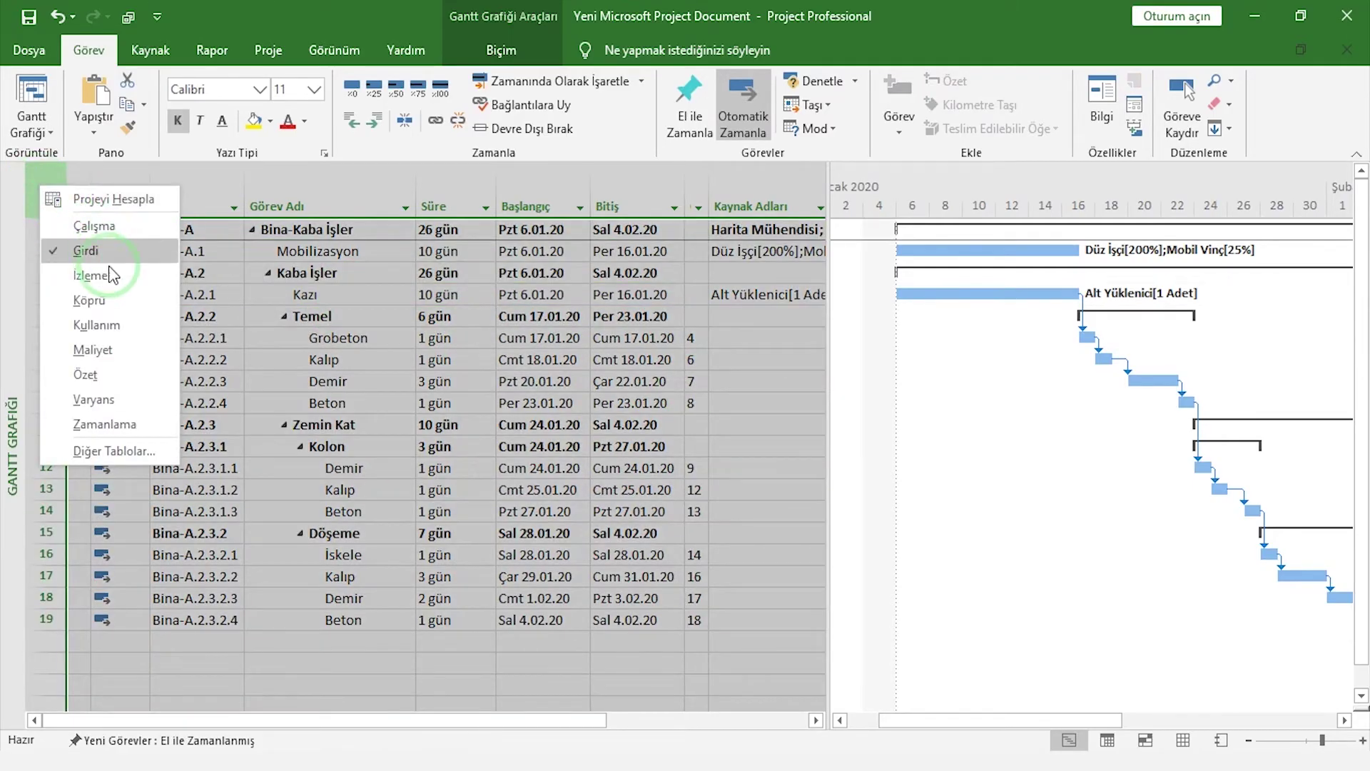
{"action": "left_click", "coordinate": [117, 347]}
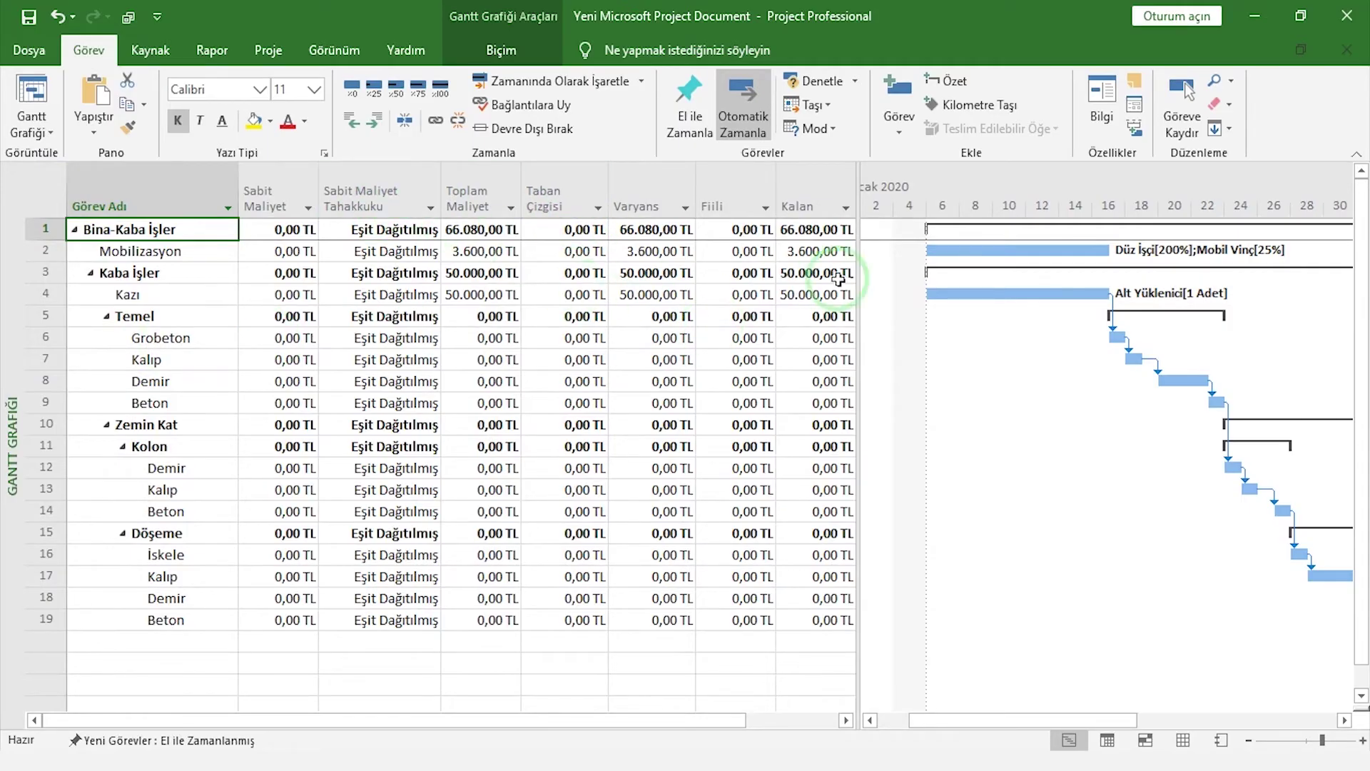
{"action": "left_click_drag", "start_coordinate": [858, 184], "coordinate": [877, 184]}
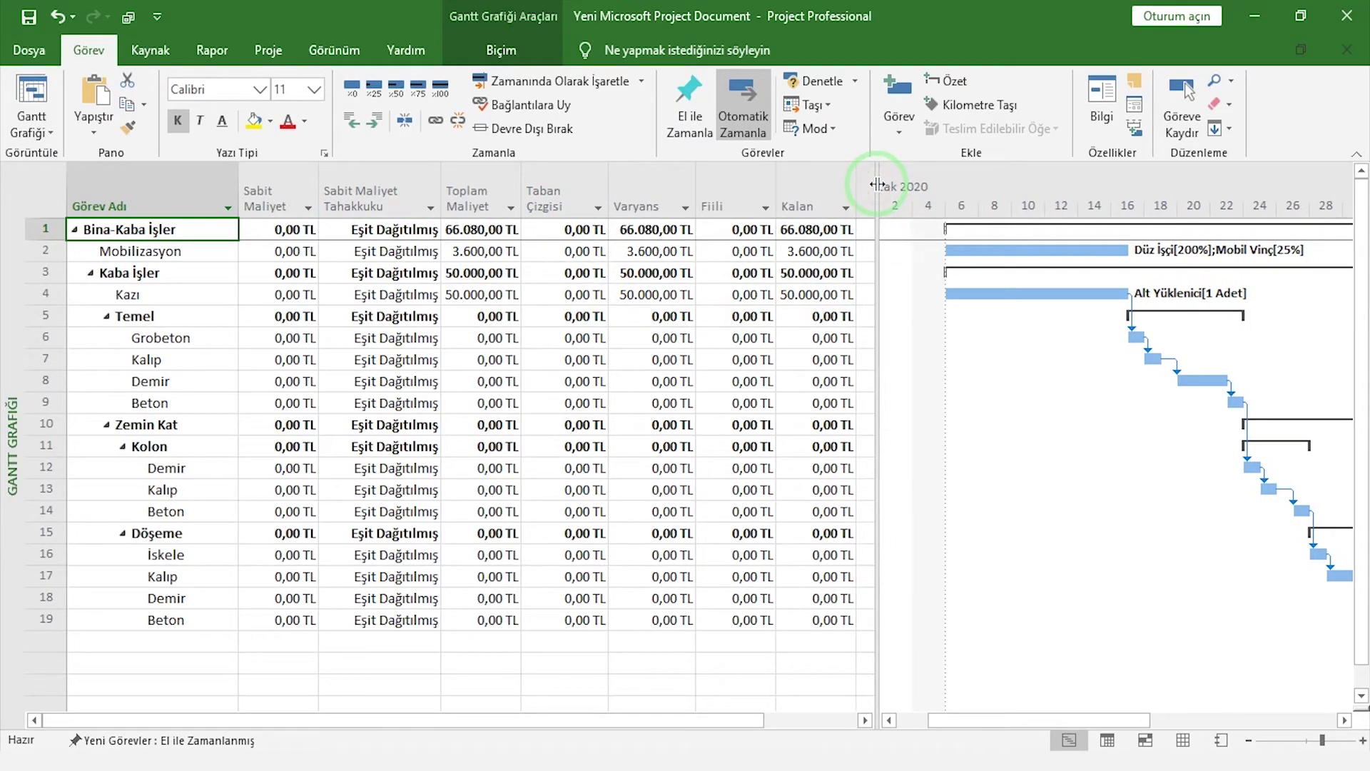
- Assign Kalıp Ustası at 300% to the Grobeton task under Temel
{"action": "left_click", "coordinate": [812, 321]}
{"action": "double_click", "coordinate": [820, 338]}
{"action": "left_click", "coordinate": [611, 310]}
{"action": "left_click", "coordinate": [613, 310]}
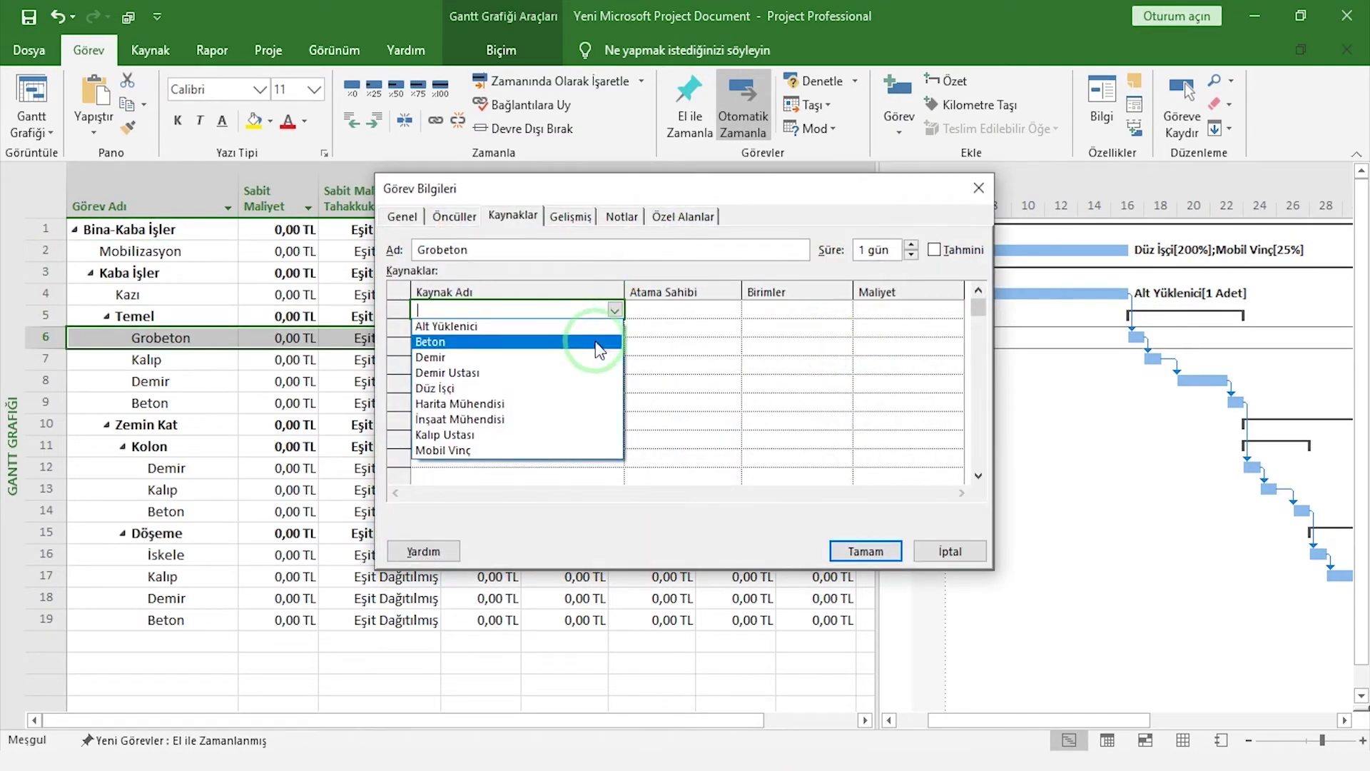
{"action": "left_click", "coordinate": [576, 435]}
{"action": "left_click", "coordinate": [847, 307]}
{"action": "left_click", "coordinate": [846, 306]}
{"action": "left_click", "coordinate": [865, 551]}
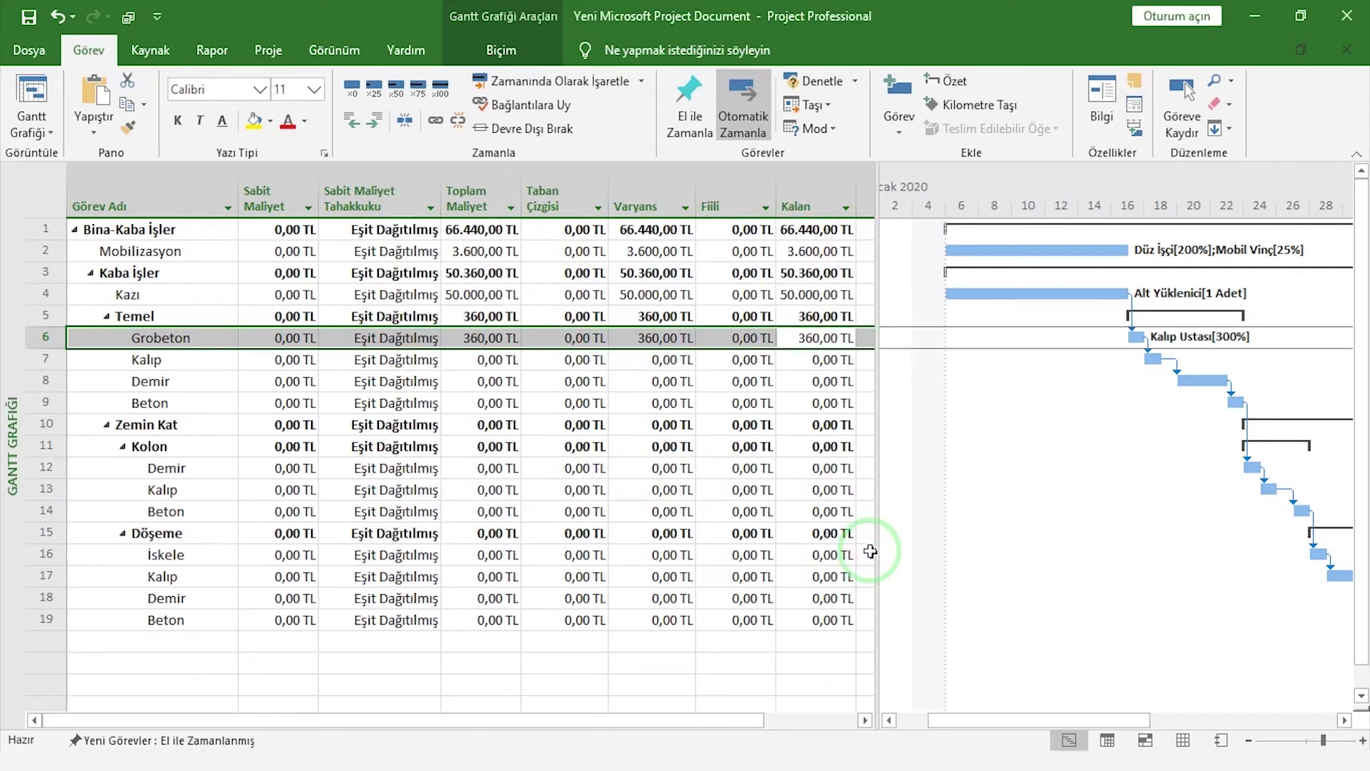
- Assign Kalıp Ustası at 300% to the Kalıp task under Temel
{"action": "double_click", "coordinate": [794, 362]}
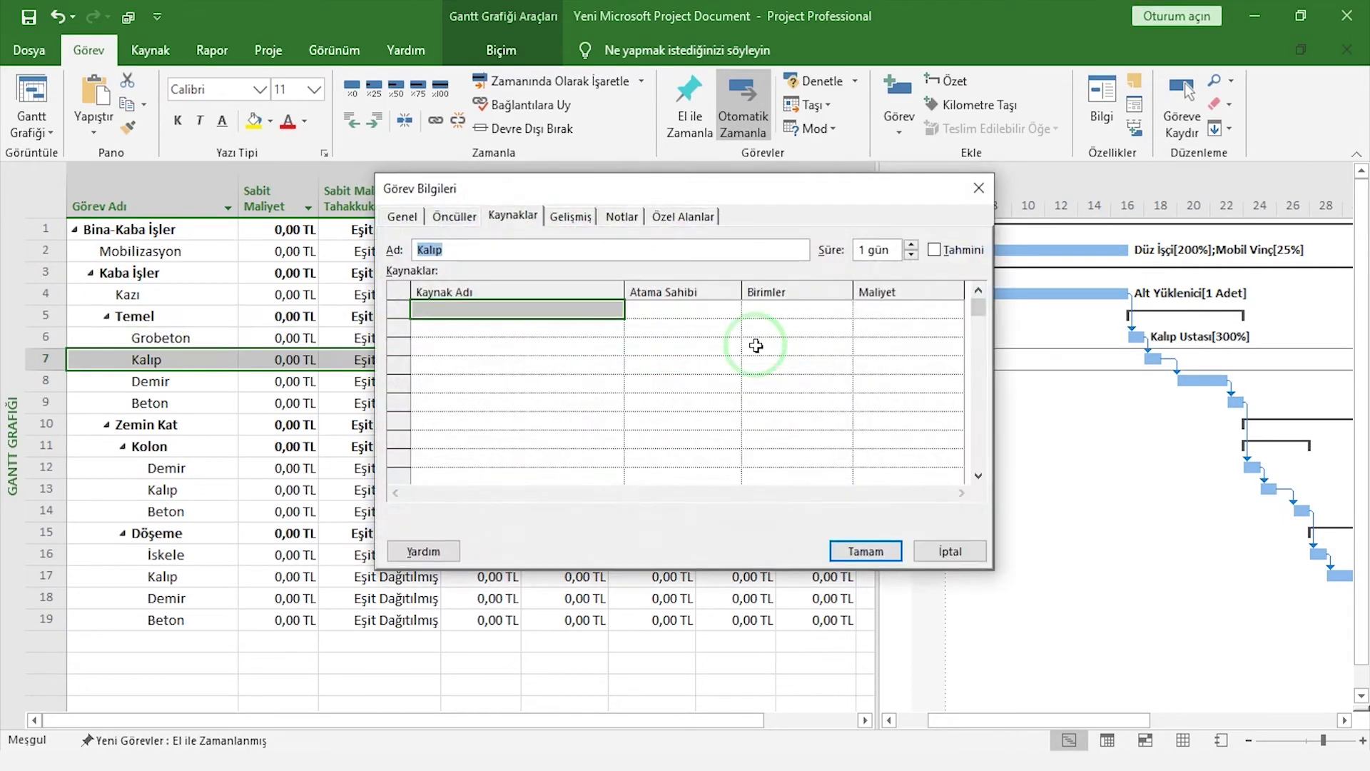
{"action": "left_click", "coordinate": [605, 309]}
{"action": "left_click", "coordinate": [606, 309]}
{"action": "left_click", "coordinate": [566, 437]}
{"action": "left_click", "coordinate": [846, 309]}
{"action": "left_click", "coordinate": [844, 306]}
{"action": "left_click", "coordinate": [844, 306]}
{"action": "left_click", "coordinate": [866, 551]}
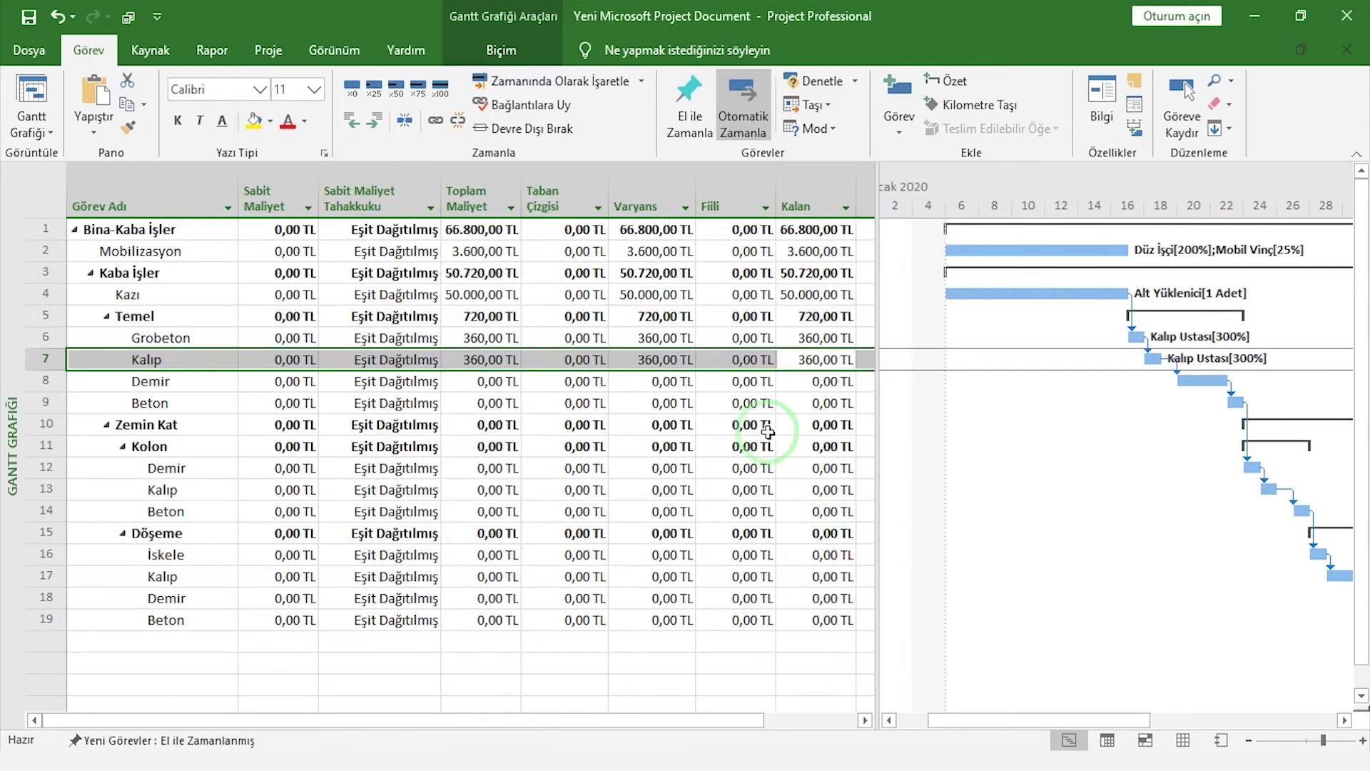
- Open the Demir task under Temel and assign Demir Ustası at 800%
{"action": "double_click", "coordinate": [799, 382]}
{"action": "left_click", "coordinate": [613, 309]}
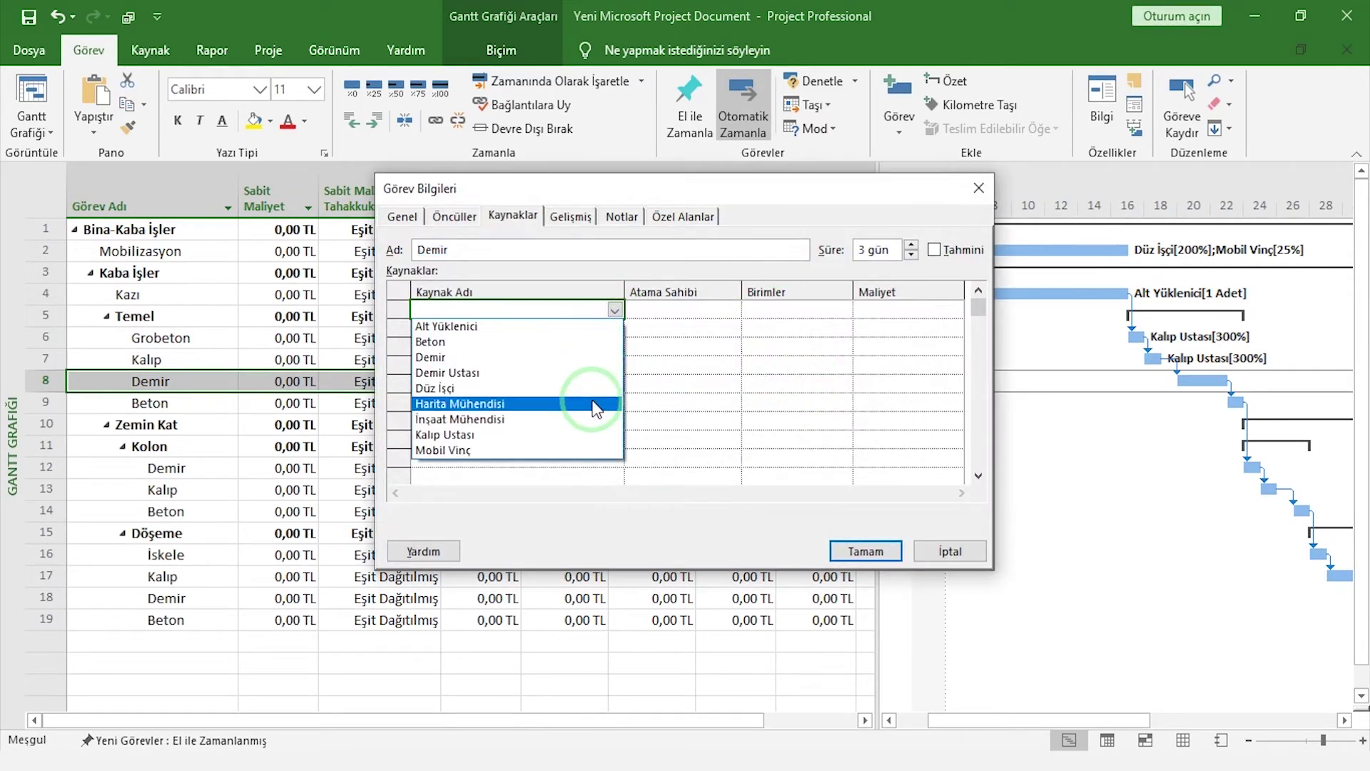
{"action": "left_click", "coordinate": [571, 372]}
{"action": "left_click", "coordinate": [756, 308]}
{"action": "left_click", "coordinate": [826, 327]}
- Add 25 Ton of the material Demir to Temel's Demir task, and fit the Kalan and Toplam Maliyet column widths
{"action": "left_click", "coordinate": [545, 327]}
{"action": "left_click", "coordinate": [618, 326]}
{"action": "left_click", "coordinate": [499, 375]}
{"action": "left_click", "coordinate": [767, 328]}
{"action": "left_click", "coordinate": [741, 330]}
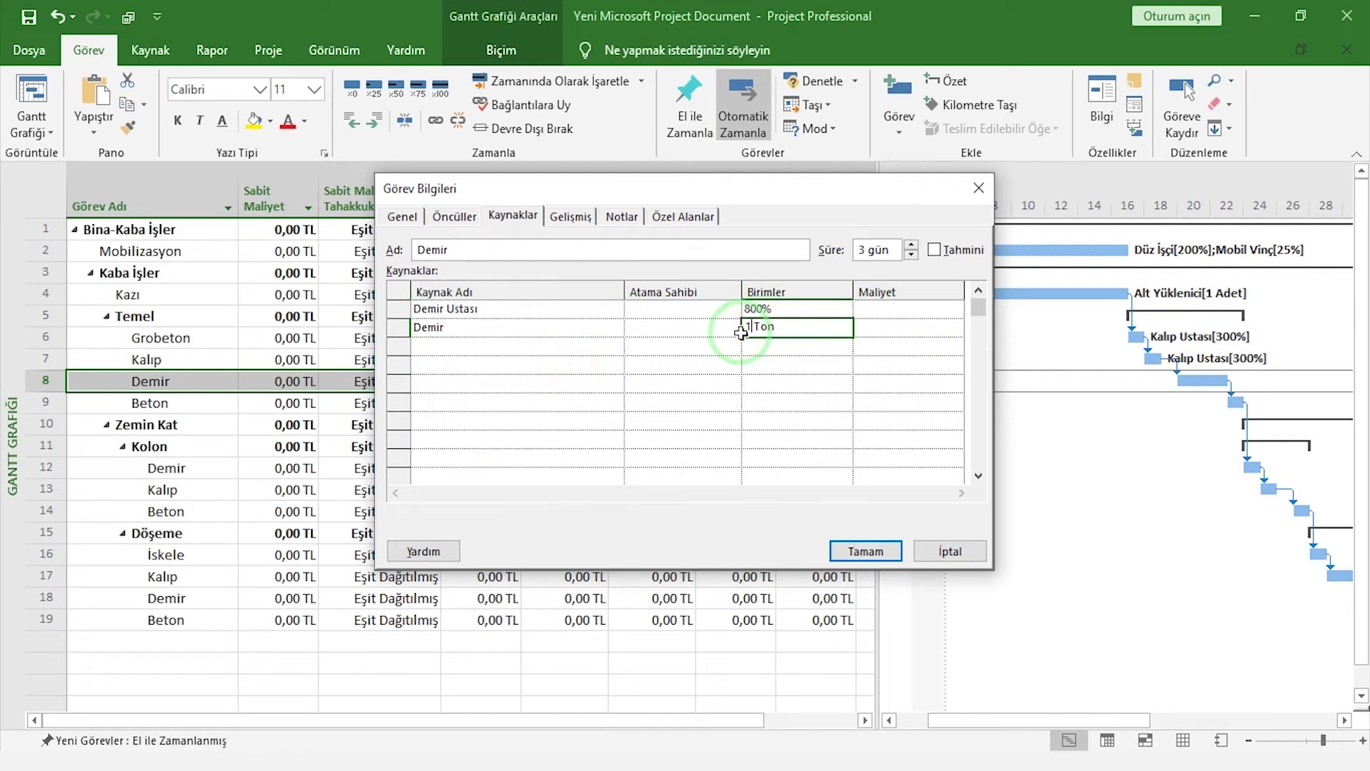
{"action": "left_click", "coordinate": [864, 551]}
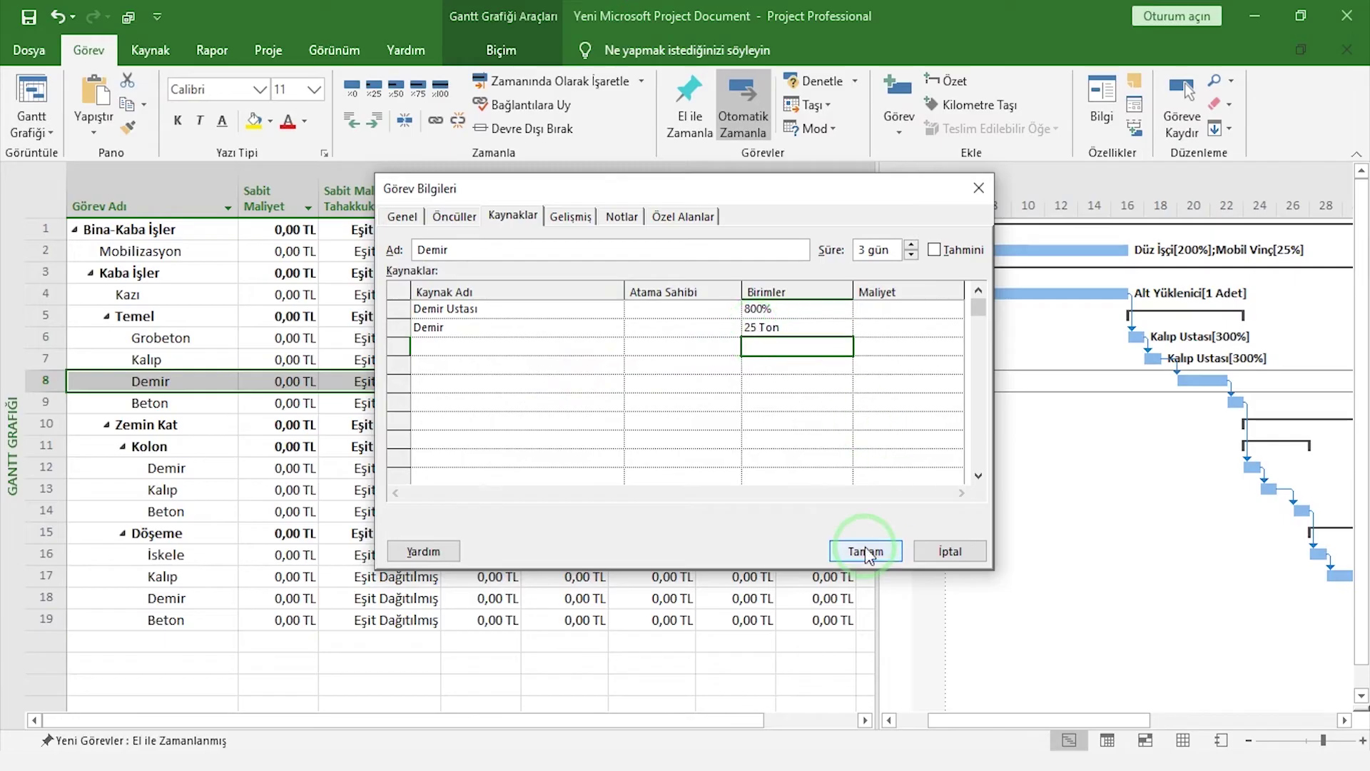
{"action": "double_click", "coordinate": [864, 192]}
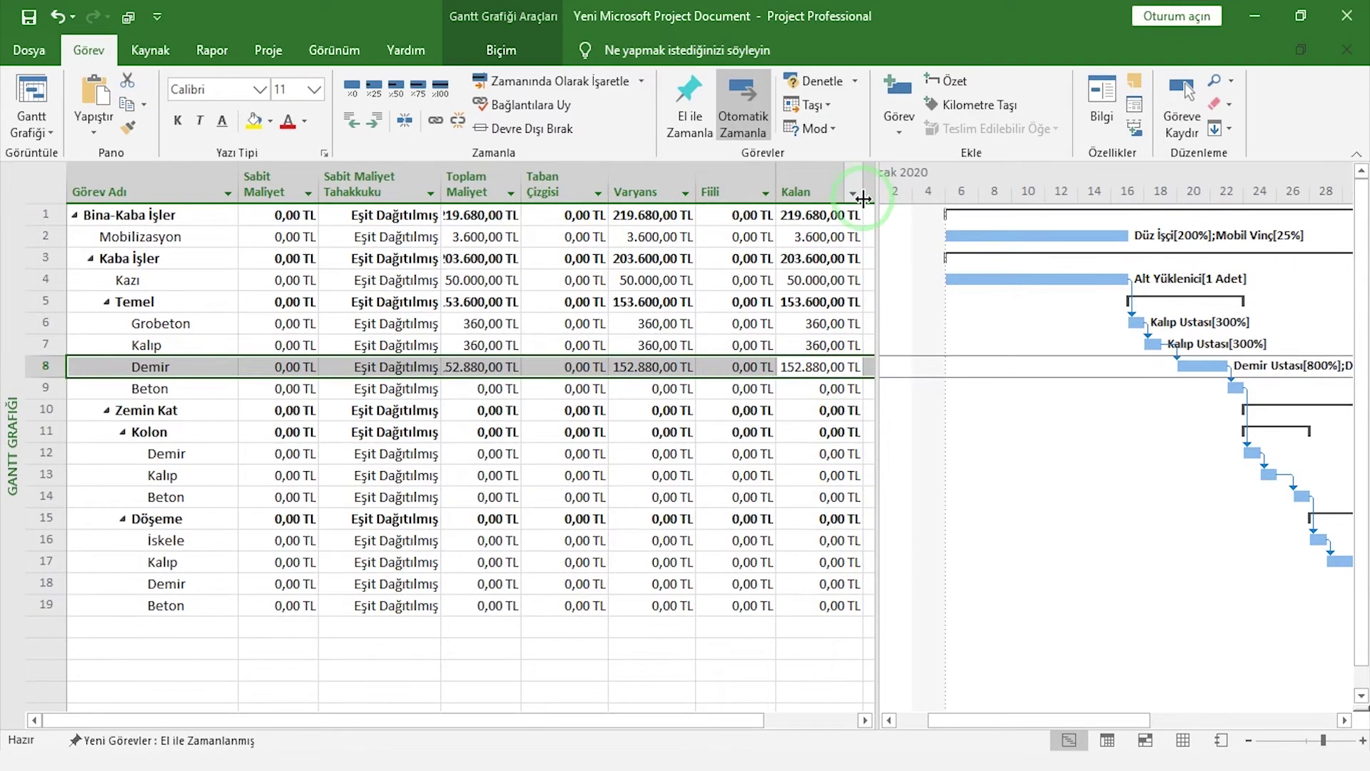
{"action": "double_click", "coordinate": [521, 186]}
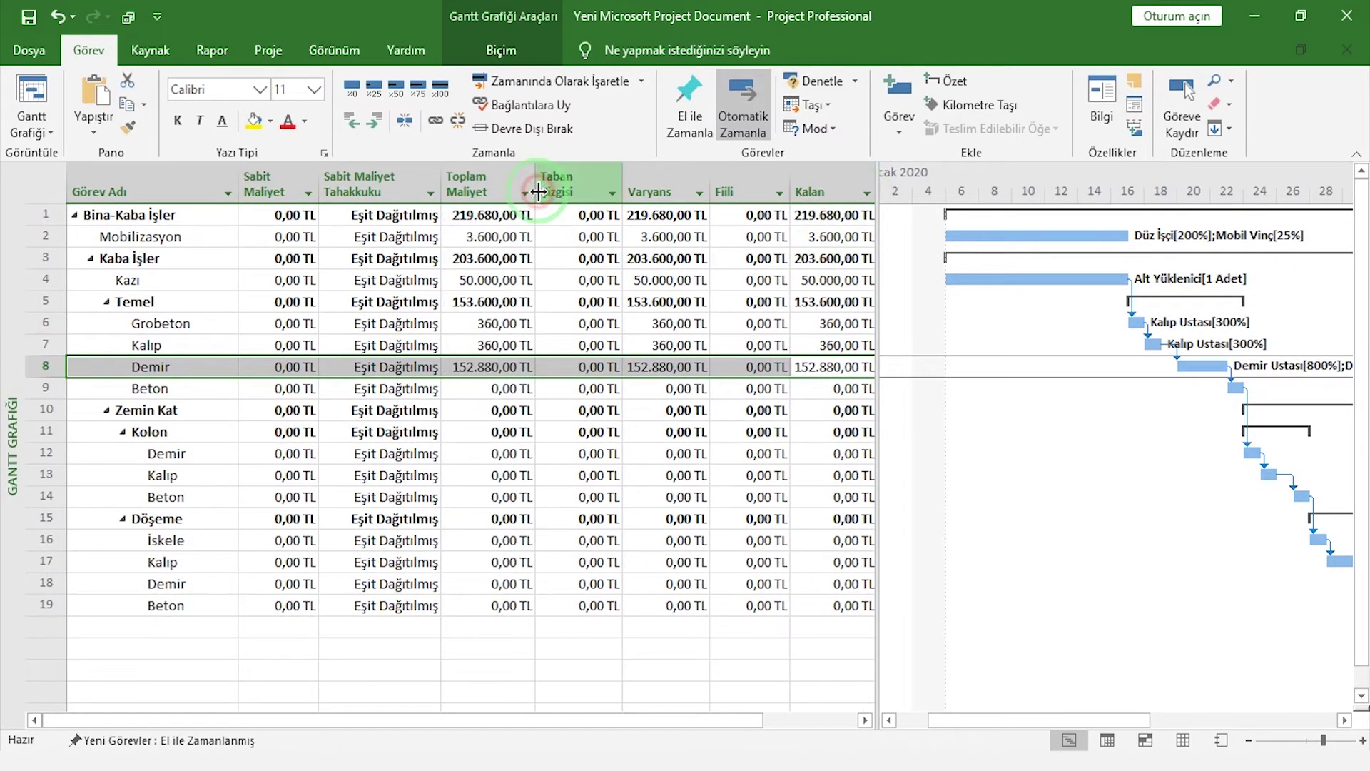
- Open the Beton task under Temel and assign Kalıp Ustası at 300%
{"action": "double_click", "coordinate": [824, 393]}
{"action": "left_click", "coordinate": [612, 309]}
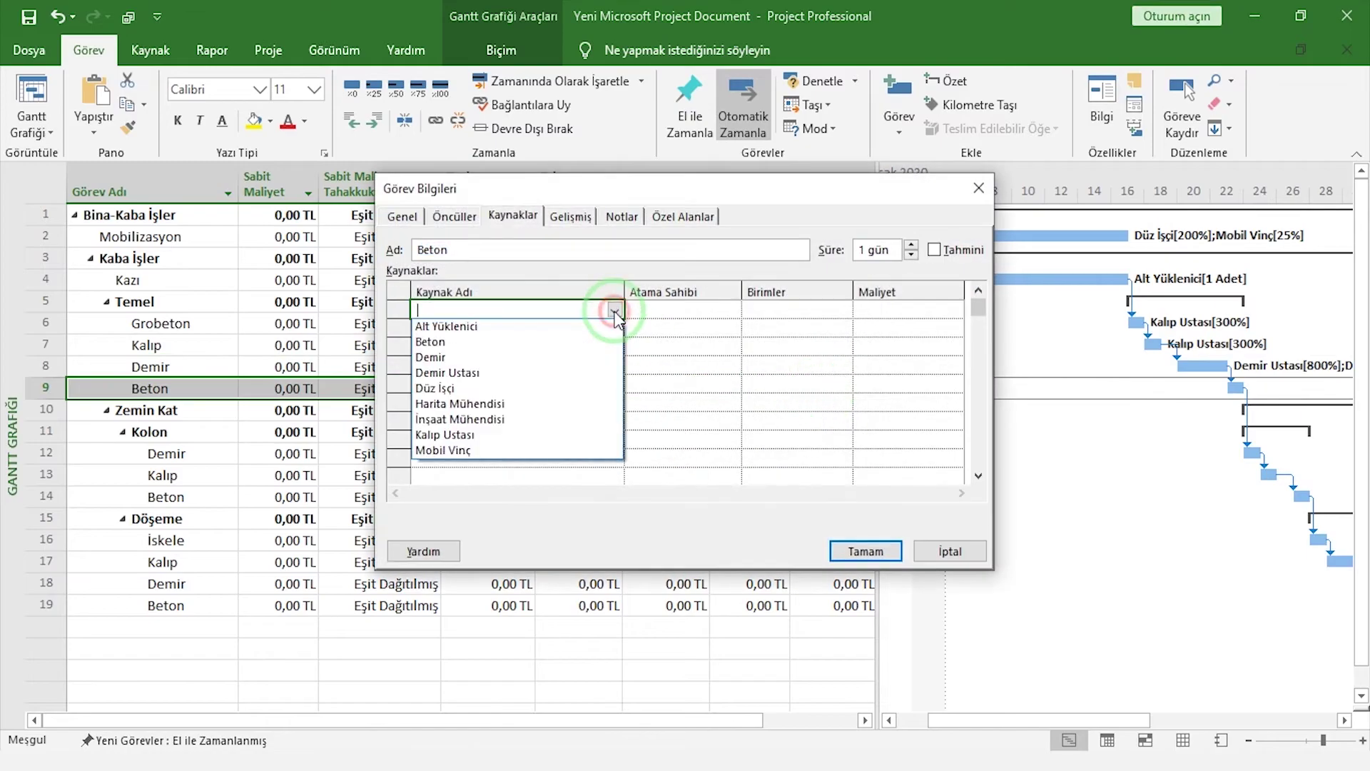
{"action": "left_click", "coordinate": [575, 434]}
{"action": "left_click", "coordinate": [826, 308]}
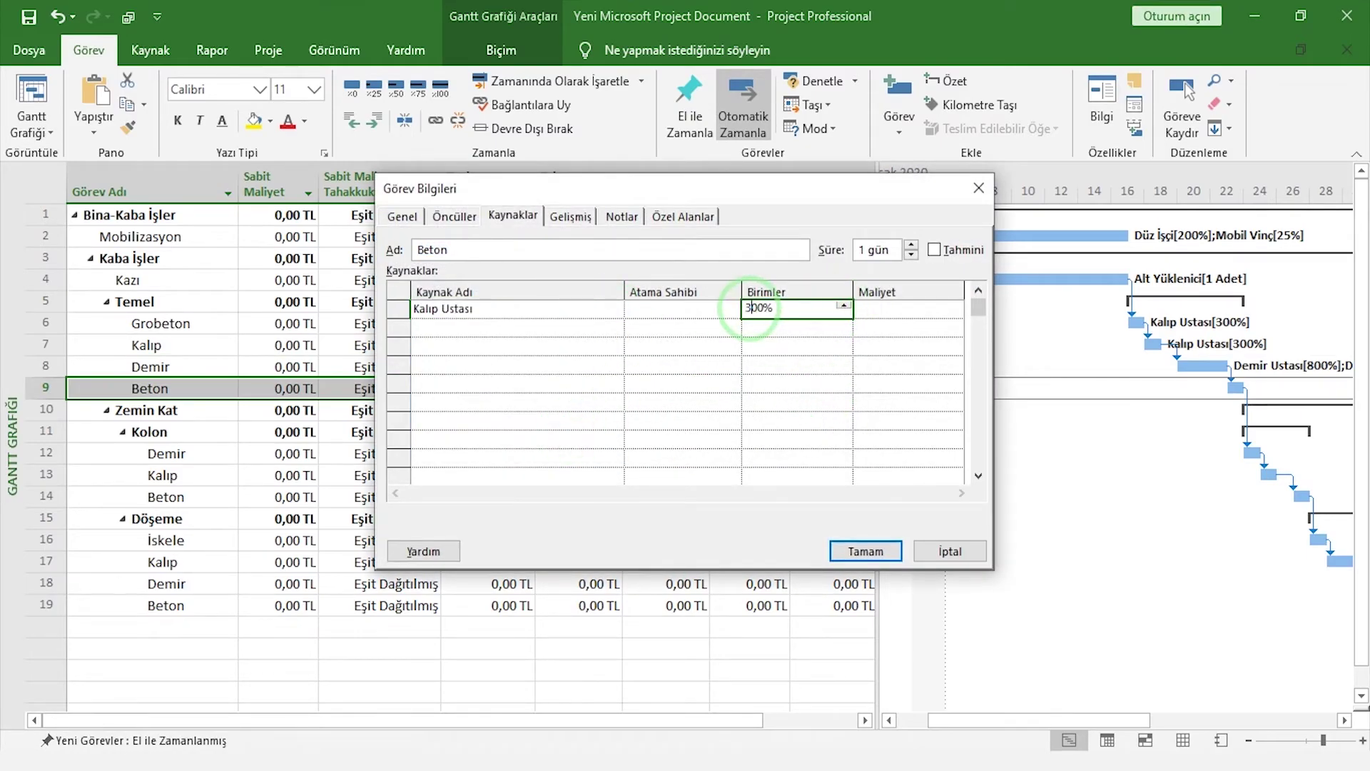
{"action": "type", "text": "3"}
- Add the material Beton with its quantity in M3 to Temel's Beton task
{"action": "left_click", "coordinate": [446, 328]}
{"action": "left_click", "coordinate": [612, 327]}
{"action": "left_click", "coordinate": [579, 355]}
{"action": "left_click", "coordinate": [762, 326]}
{"action": "key", "text": "BackSpace"}
{"action": "type", "text": "3"}
{"action": "left_click", "coordinate": [872, 373]}
{"action": "left_click", "coordinate": [903, 400]}
{"action": "left_click", "coordinate": [866, 551]}
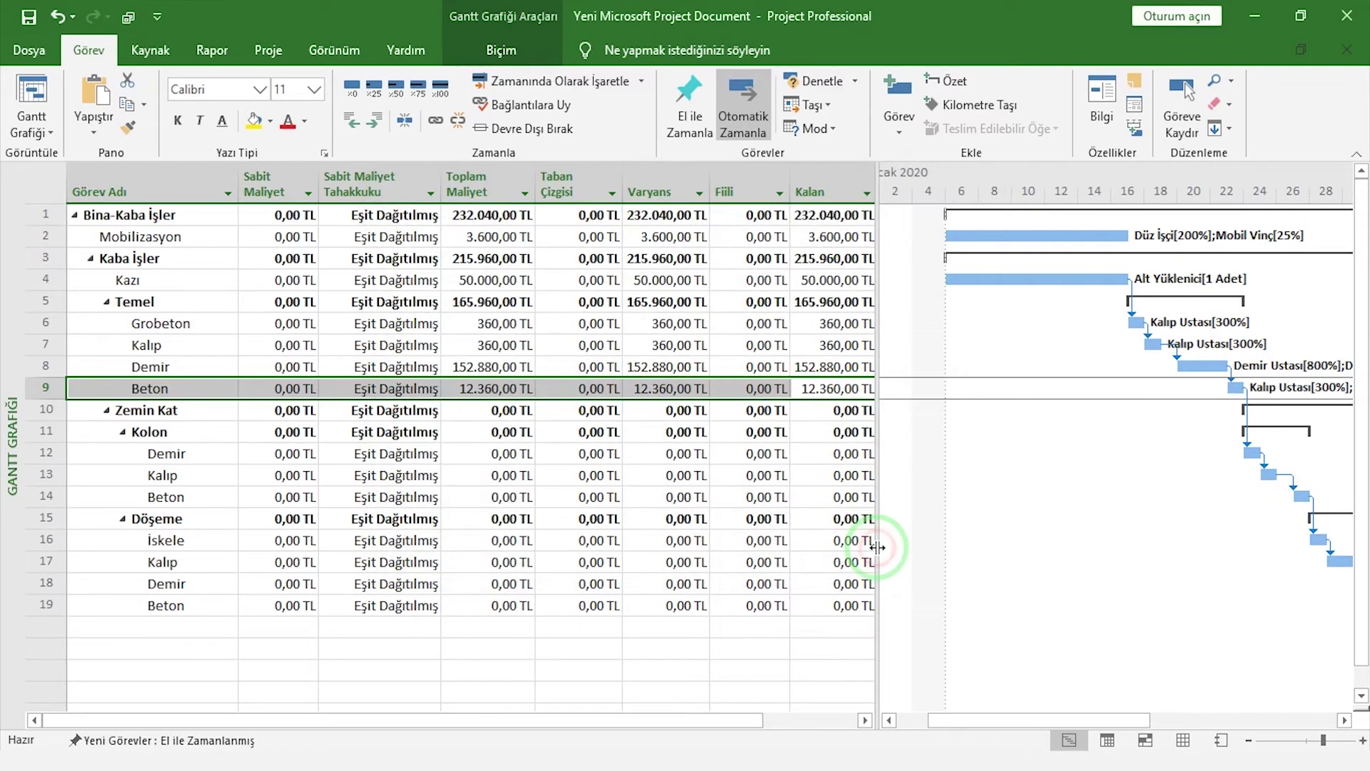
- Add 10 M3 of the material Beton to the Grobeton task
{"action": "double_click", "coordinate": [248, 315]}
{"action": "left_click", "coordinate": [571, 328]}
{"action": "left_click", "coordinate": [612, 327]}
{"action": "left_click", "coordinate": [608, 355]}
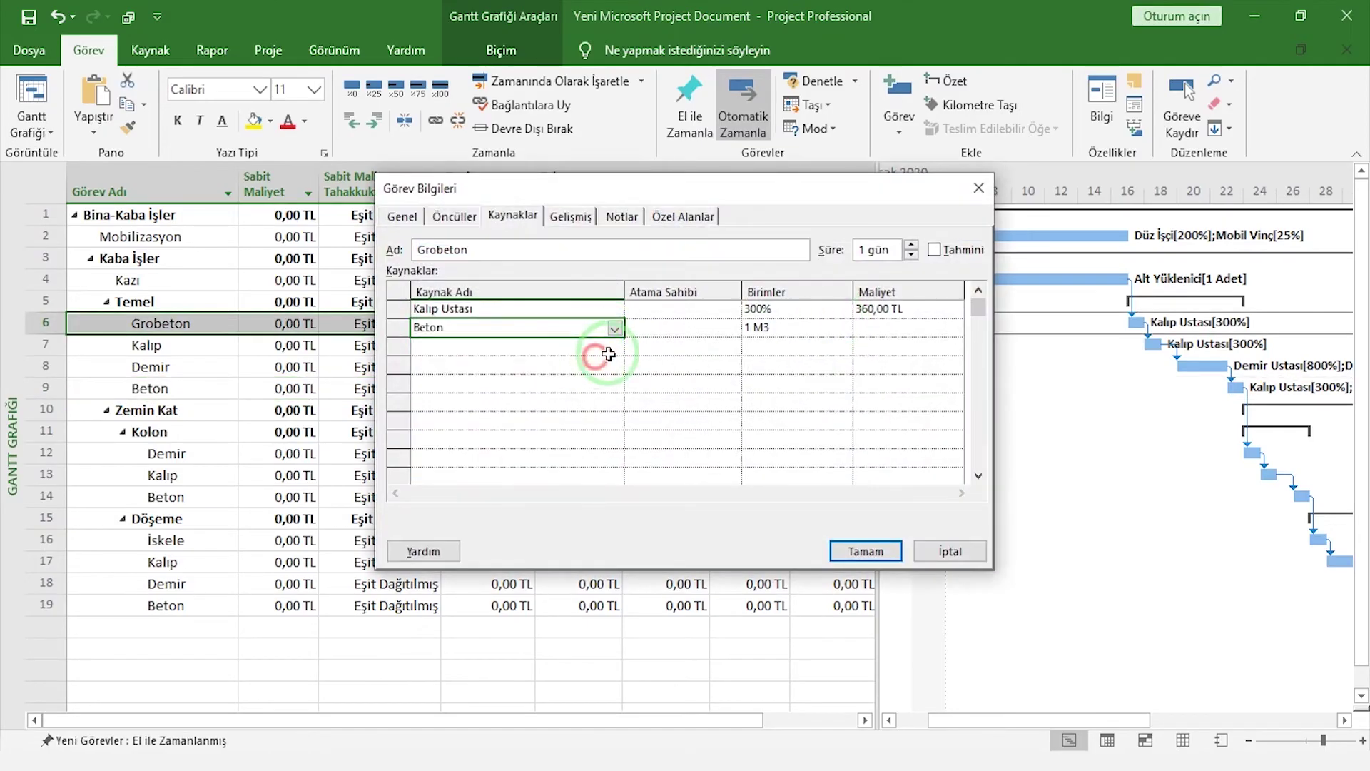
{"action": "left_click", "coordinate": [751, 326]}
{"action": "type", "text": "0"}
{"action": "left_click", "coordinate": [824, 376]}
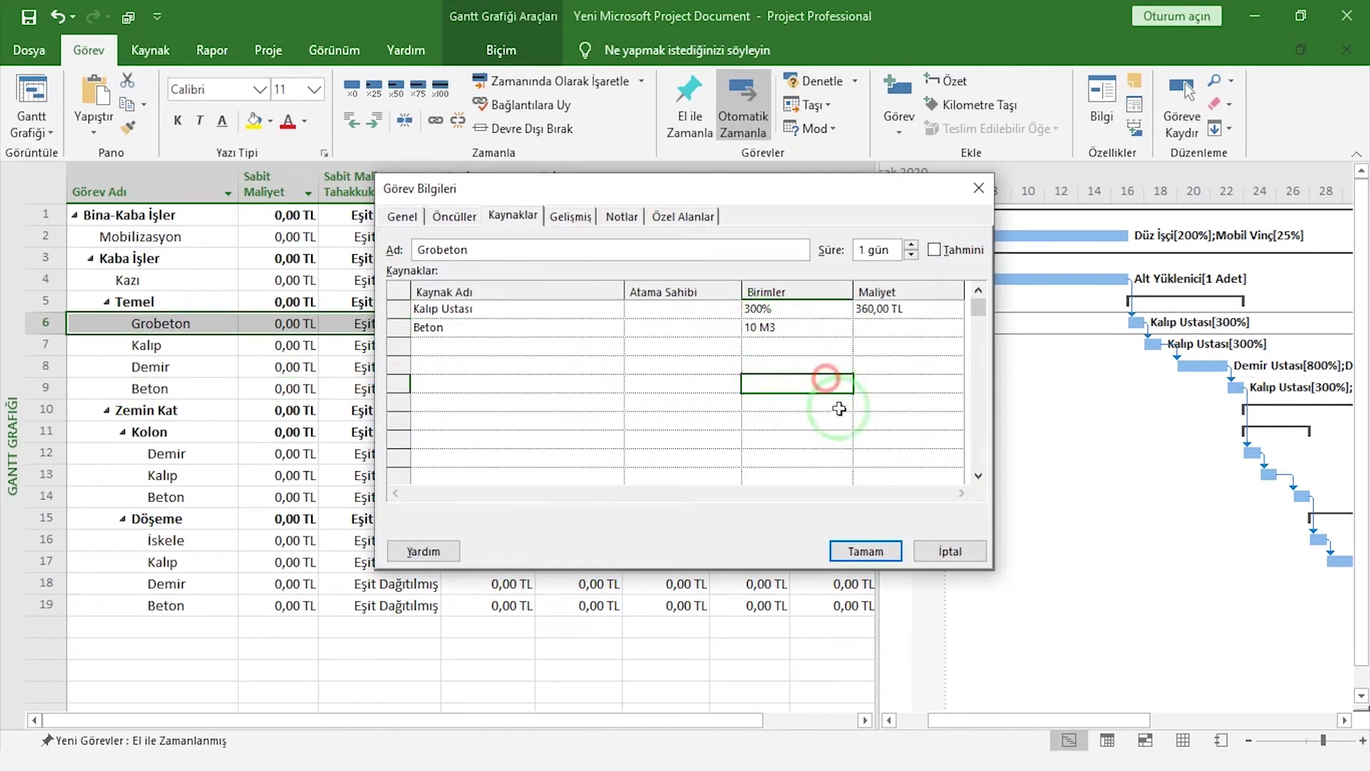
{"action": "left_click", "coordinate": [865, 551]}
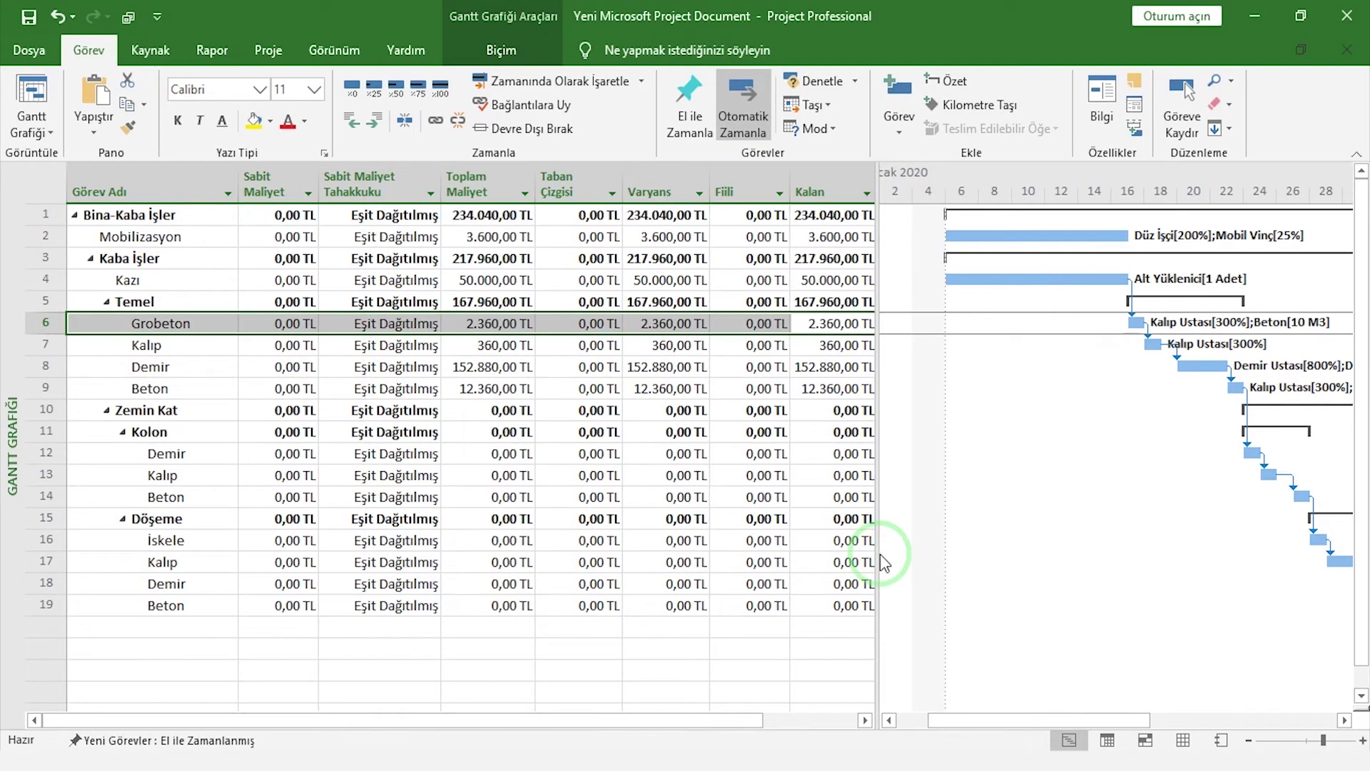
- Open the Demir task under Kolon and assign 10 Ton of the material Demir
{"action": "double_click", "coordinate": [832, 430]}
{"action": "left_click", "coordinate": [939, 550]}
{"action": "double_click", "coordinate": [803, 453]}
{"action": "left_click", "coordinate": [607, 309]}
{"action": "left_click", "coordinate": [617, 308]}
{"action": "left_click", "coordinate": [599, 442]}
{"action": "left_click", "coordinate": [762, 309]}
{"action": "left_click", "coordinate": [867, 360]}
{"action": "type", "text": "0"}
- Add Demir Ustası at 800% to Kolon's Demir task
{"action": "left_click", "coordinate": [608, 327]}
{"action": "left_click", "coordinate": [620, 326]}
{"action": "left_click", "coordinate": [606, 388]}
{"action": "left_click", "coordinate": [800, 326]}
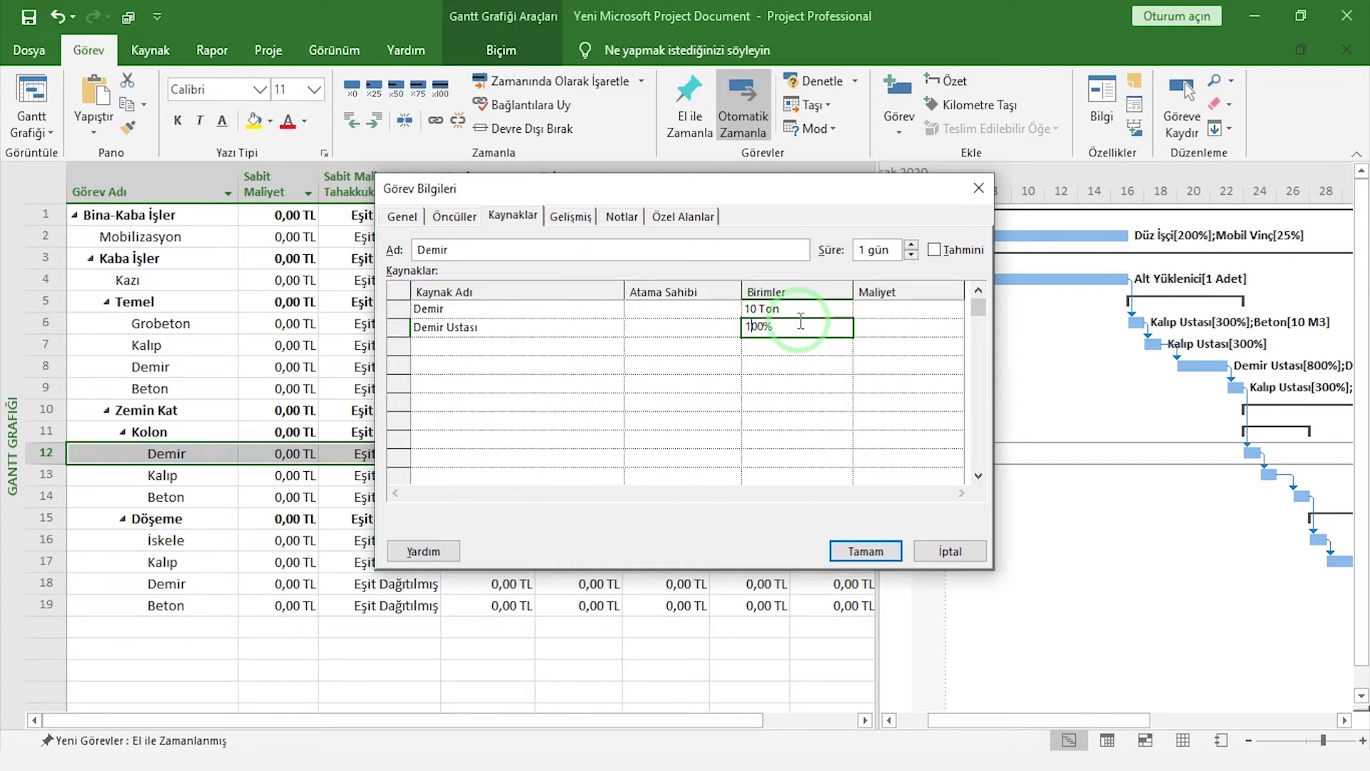
{"action": "type", "text": "8"}
{"action": "left_click", "coordinate": [797, 516]}
{"action": "key", "text": "Return"}
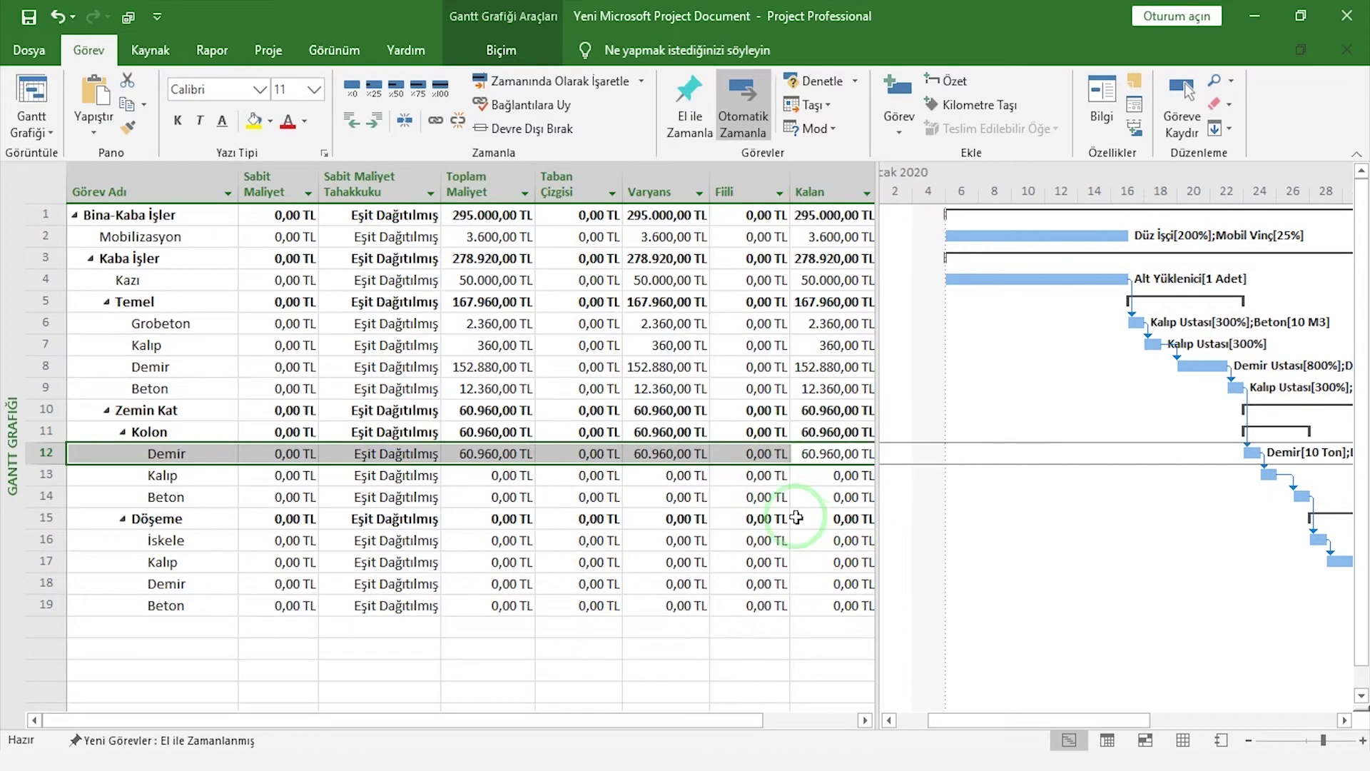
- Assign Kalıp Ustası to the Kalıp task under Kolon at the resource's full maximum units
{"action": "double_click", "coordinate": [814, 476]}
{"action": "left_click", "coordinate": [612, 309]}
{"action": "left_click", "coordinate": [618, 308]}
{"action": "left_click", "coordinate": [709, 418]}
{"action": "left_click", "coordinate": [790, 305]}
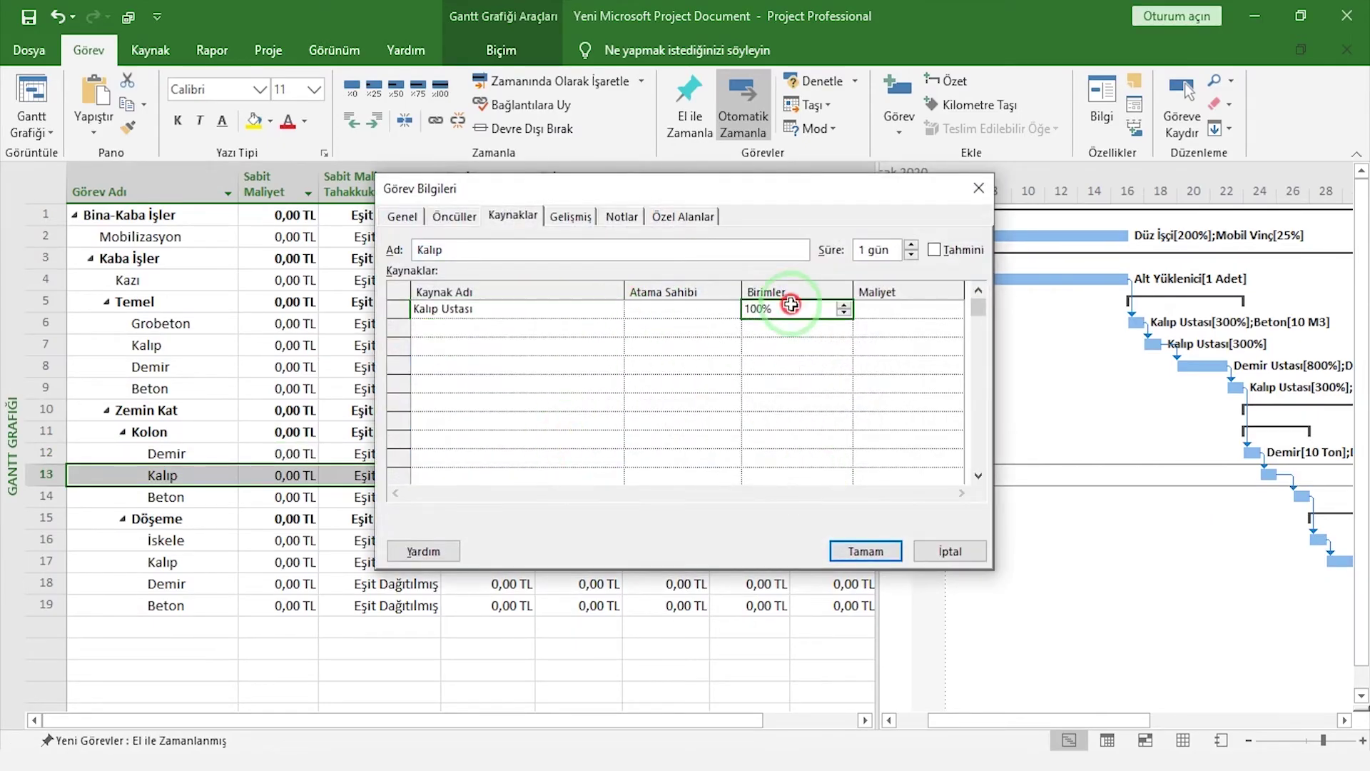
{"action": "key", "text": "Return"}
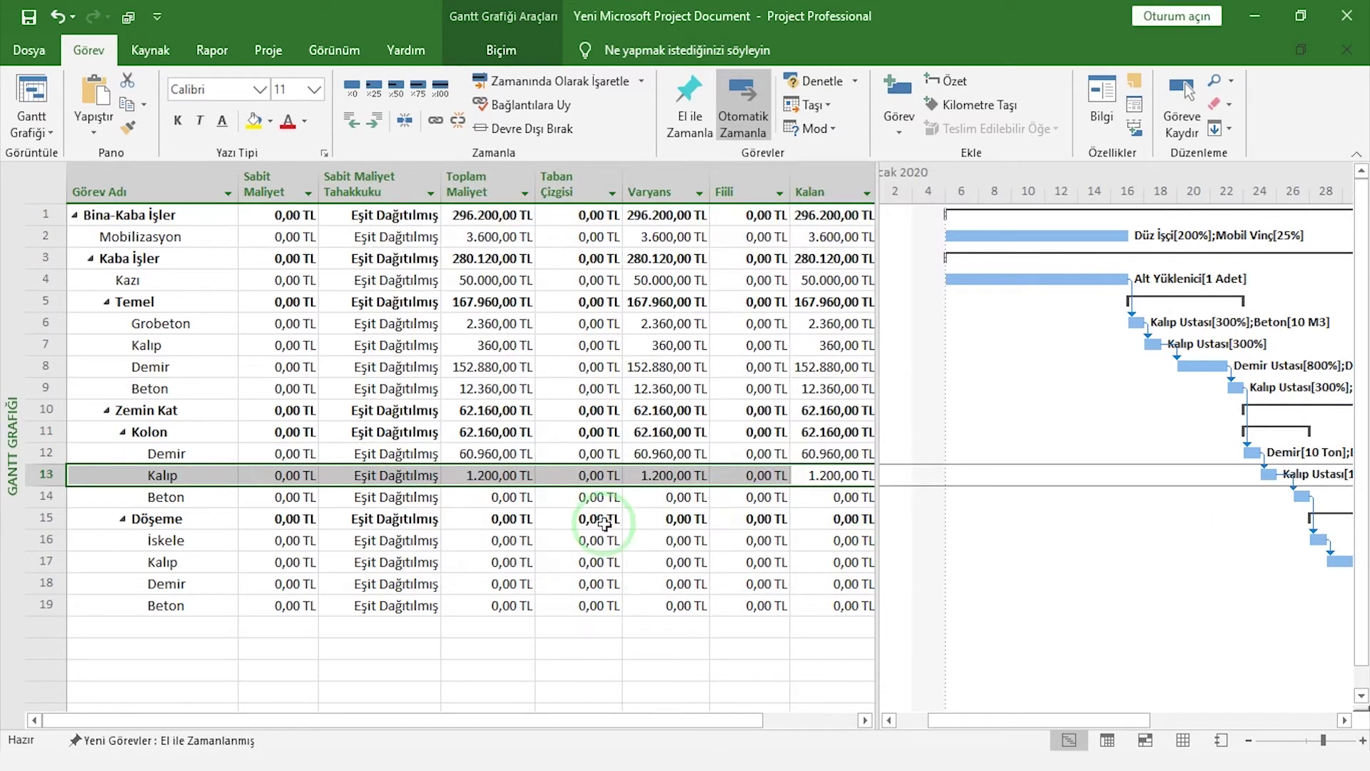
- Open the Beton task under Kolon and assign Kalıp Ustası at 400%
{"action": "double_click", "coordinate": [603, 496]}
{"action": "left_click", "coordinate": [607, 309]}
{"action": "left_click", "coordinate": [614, 309]}
{"action": "left_click", "coordinate": [564, 435]}
{"action": "left_click", "coordinate": [752, 308]}
{"action": "left_click", "coordinate": [772, 309]}
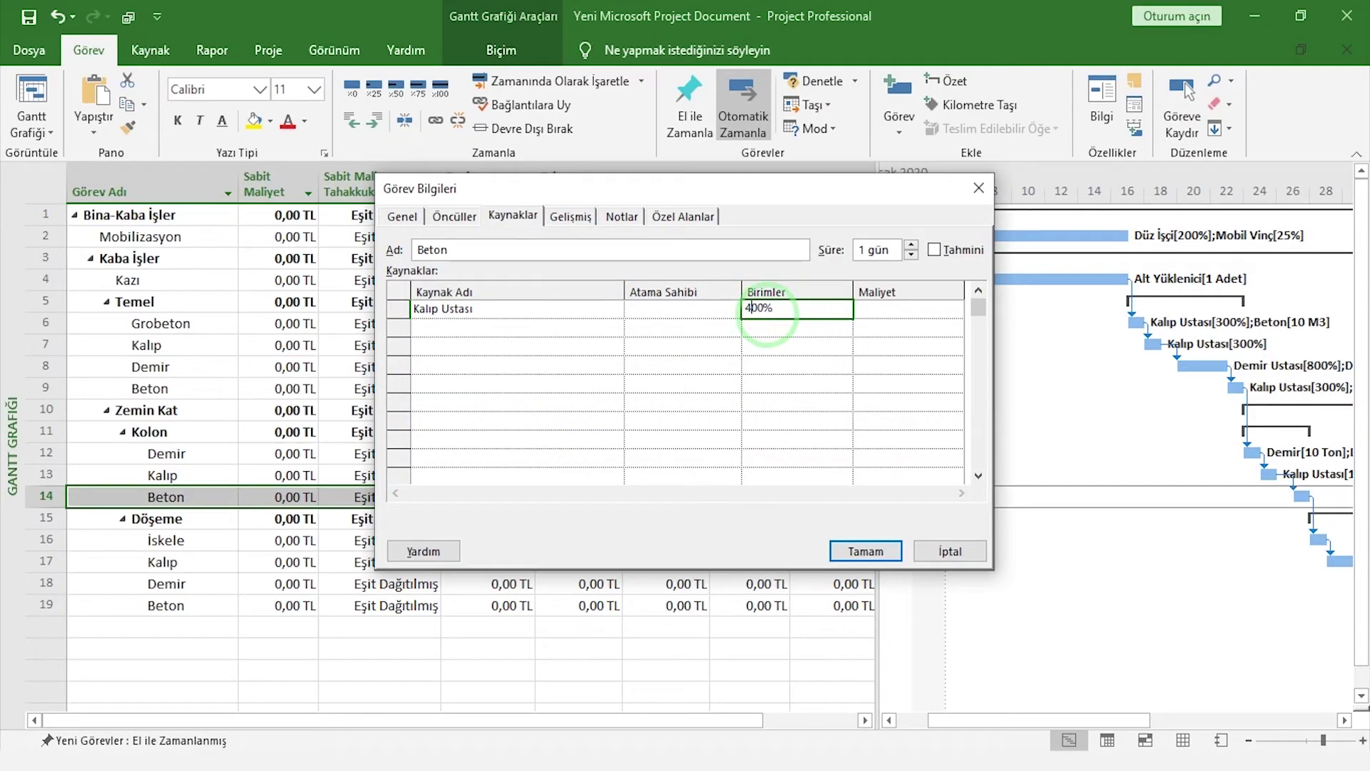
- Add 8 M3 of the material Beton to Kolon's Beton task
{"action": "left_click", "coordinate": [531, 327]}
{"action": "left_click", "coordinate": [603, 329]}
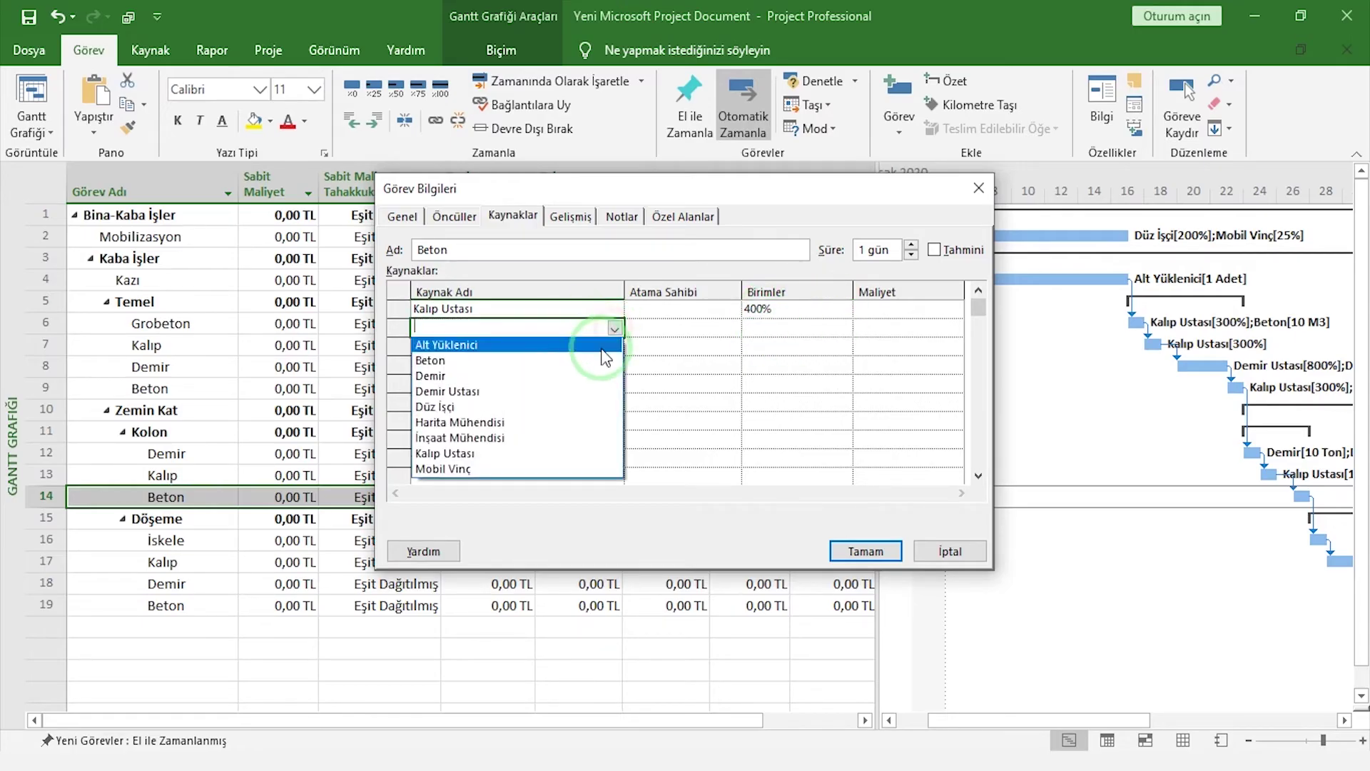
{"action": "left_click", "coordinate": [553, 359]}
{"action": "left_click", "coordinate": [751, 328]}
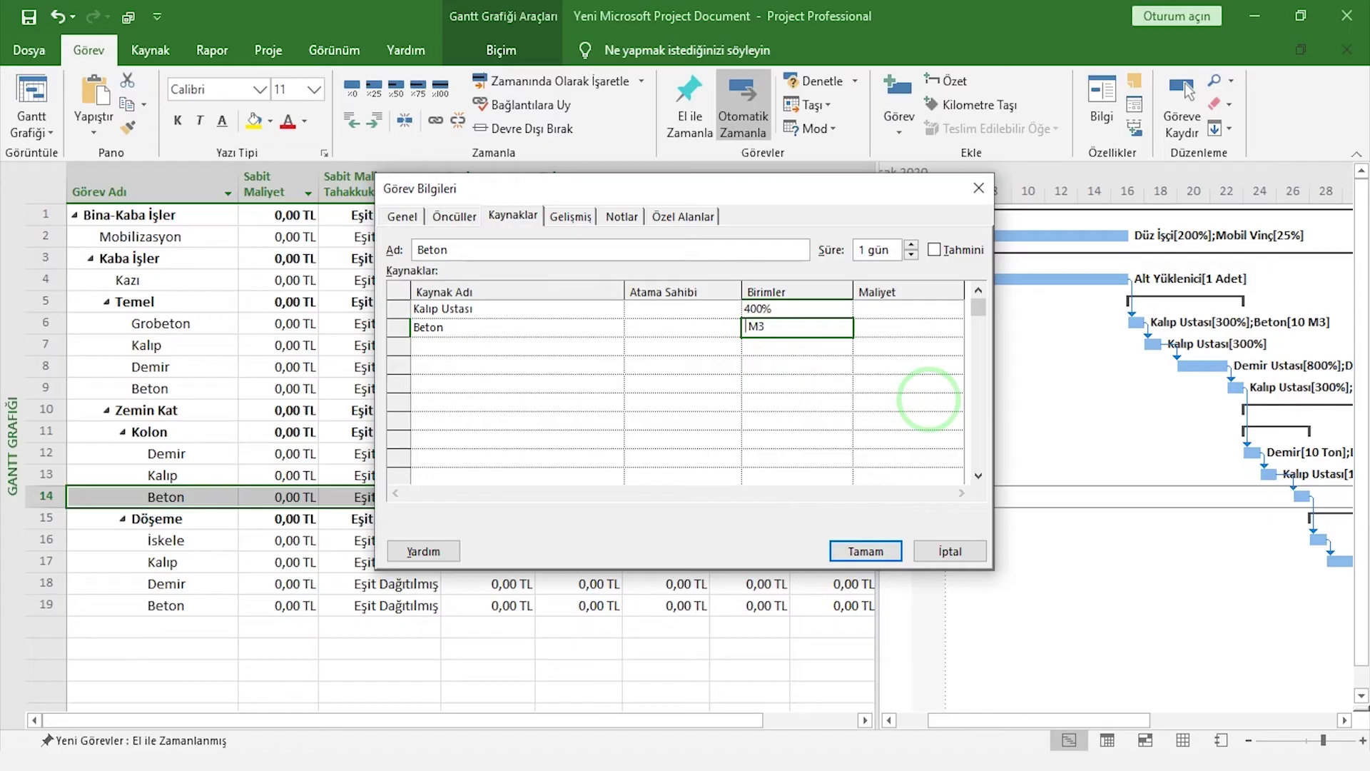
{"action": "left_click", "coordinate": [866, 549]}
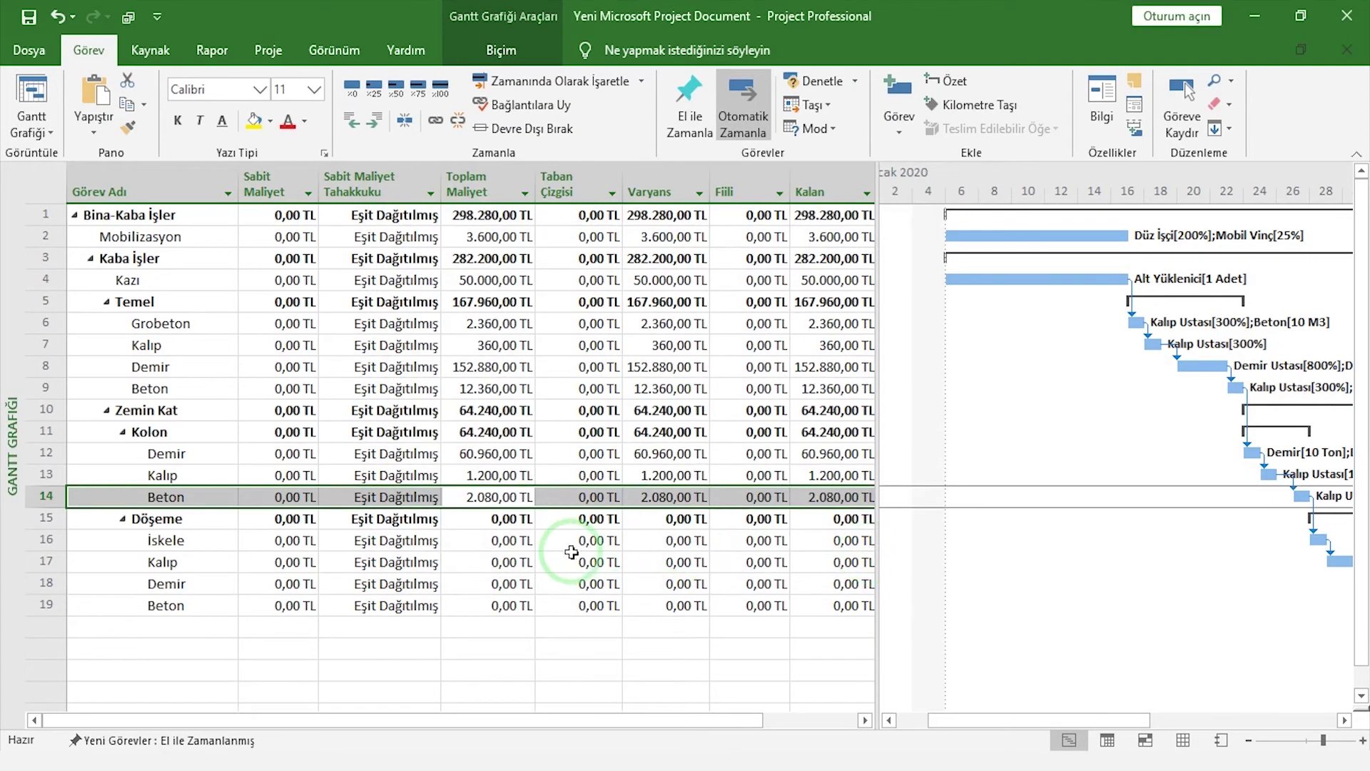
- Assign Düz İşçi at 200% to the İskele task under Döşeme
{"action": "left_click", "coordinate": [512, 542]}
{"action": "double_click", "coordinate": [512, 542]}
{"action": "left_click", "coordinate": [561, 312]}
{"action": "left_click", "coordinate": [609, 310]}
{"action": "left_click", "coordinate": [615, 310]}
{"action": "left_click", "coordinate": [550, 385]}
{"action": "left_click", "coordinate": [801, 312]}
{"action": "left_click", "coordinate": [843, 305]}
{"action": "left_click", "coordinate": [854, 542]}
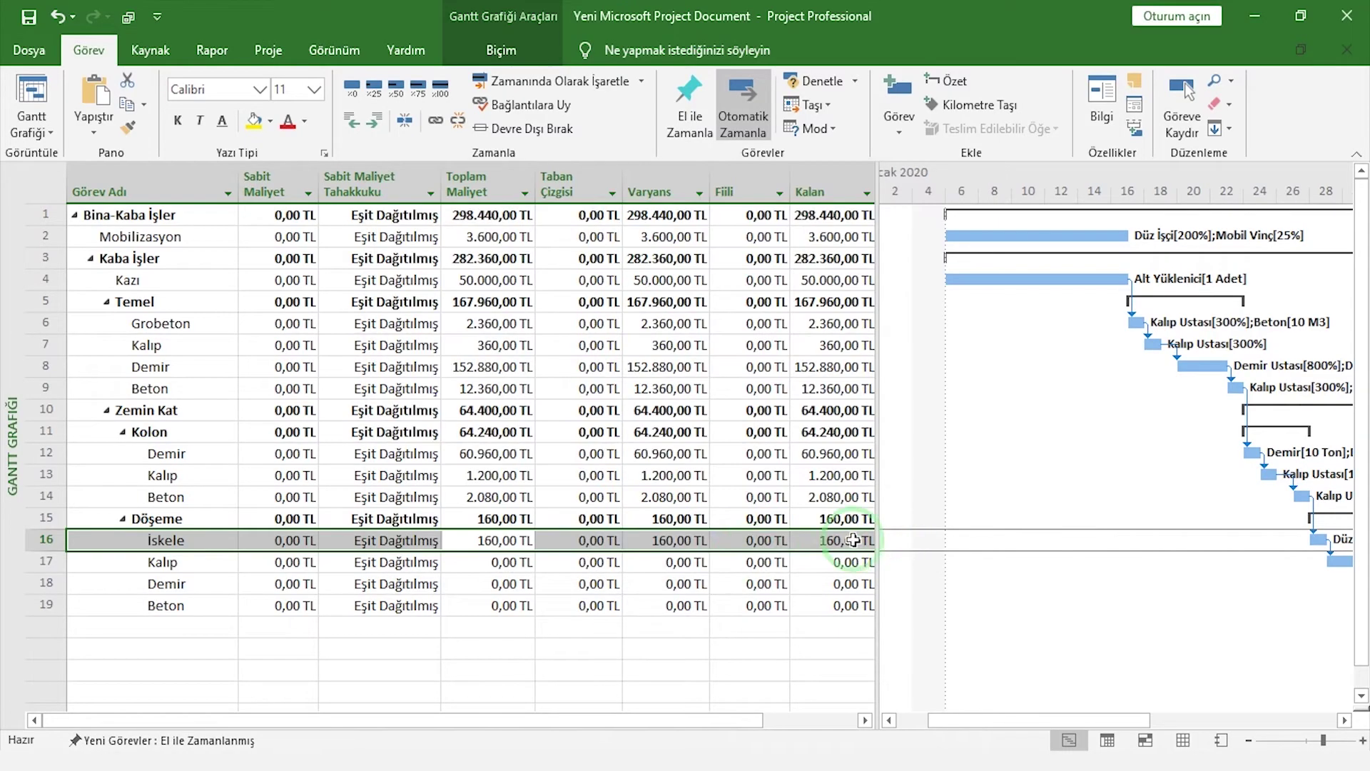
- Add Mobil Vinç at 50% to the İskele task
{"action": "double_click", "coordinate": [512, 540]}
{"action": "left_click", "coordinate": [611, 329]}
{"action": "left_click", "coordinate": [613, 328]}
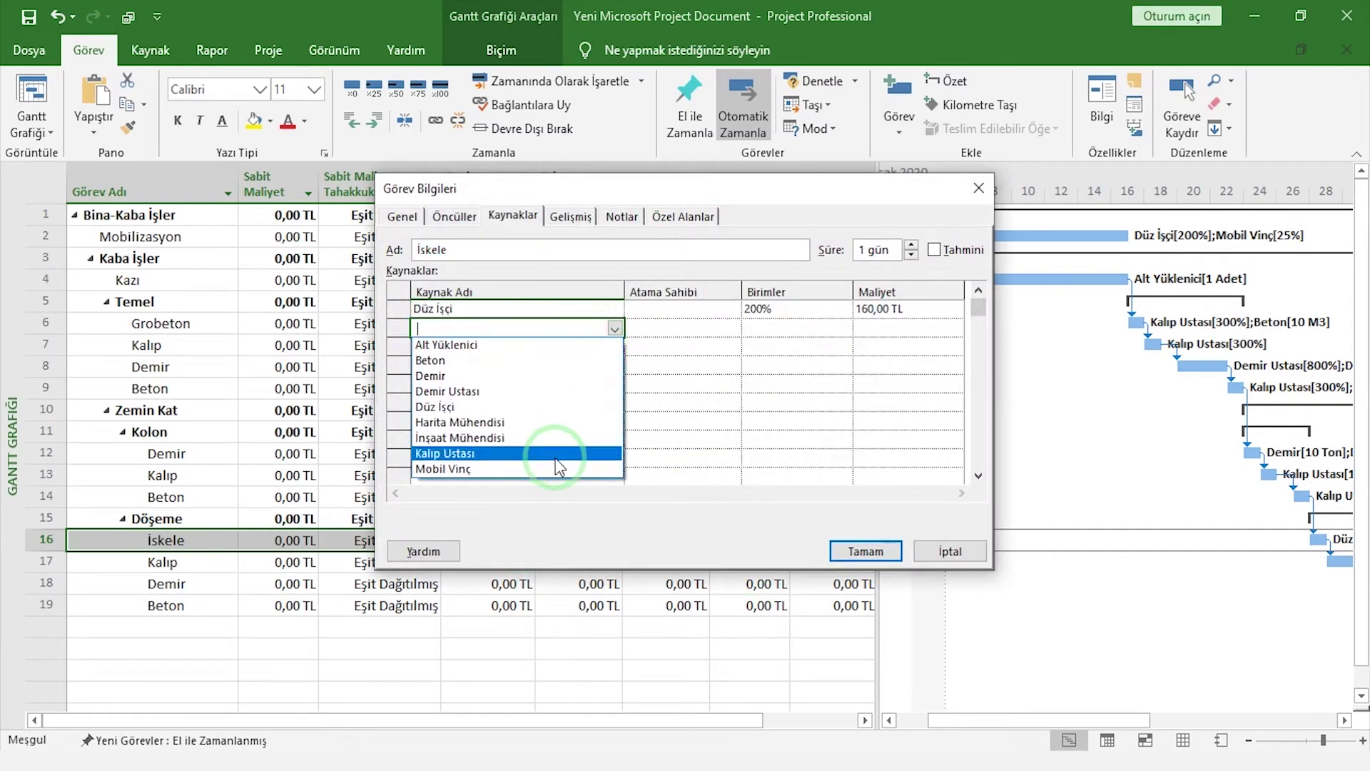
{"action": "left_click", "coordinate": [554, 465]}
{"action": "left_click", "coordinate": [838, 327]}
{"action": "left_click", "coordinate": [865, 551]}
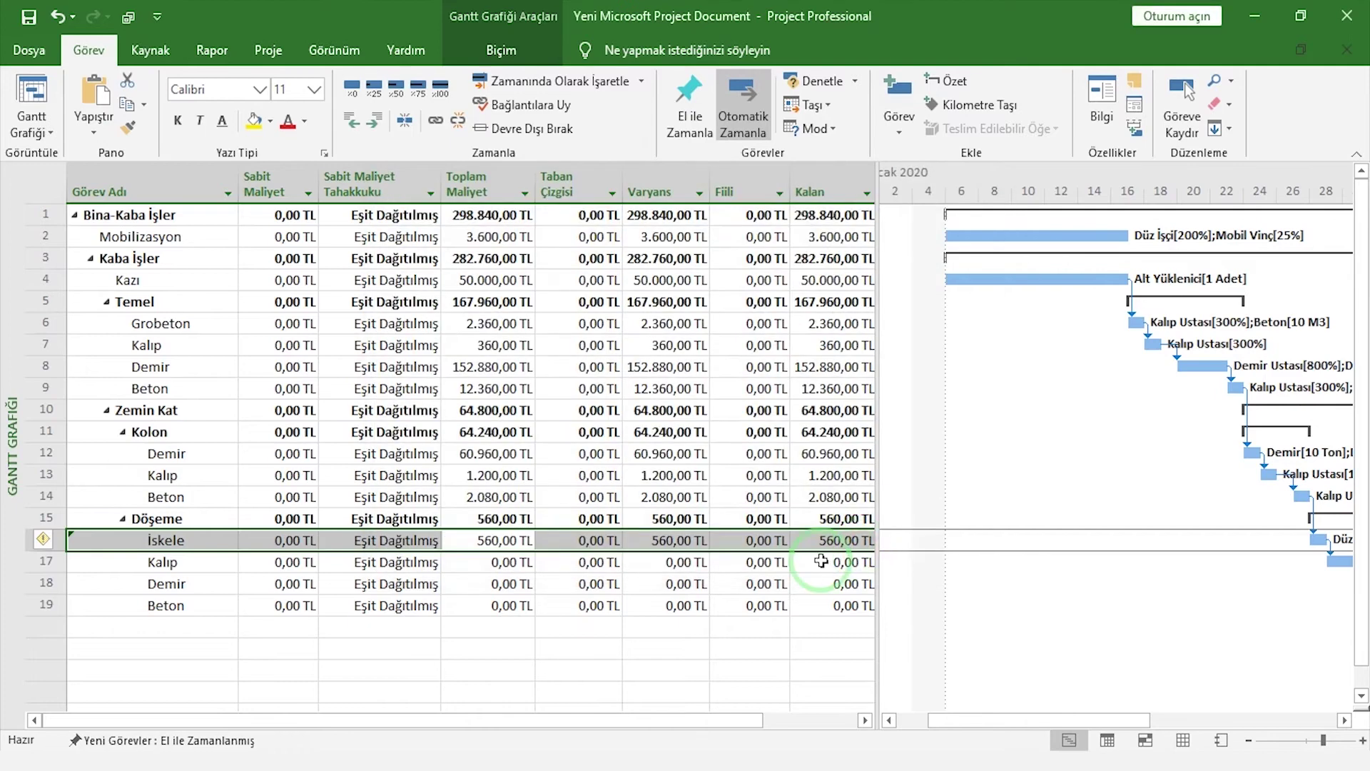
- Assign Kalıp Ustası at 1.000% to the Kalıp task under Döşeme
{"action": "left_click", "coordinate": [822, 568]}
{"action": "double_click", "coordinate": [822, 569]}
{"action": "left_click", "coordinate": [513, 309]}
{"action": "left_click", "coordinate": [614, 309]}
{"action": "left_click", "coordinate": [554, 459]}
{"action": "left_click", "coordinate": [795, 305]}
{"action": "left_click", "coordinate": [757, 308]}
{"action": "key", "text": "Return"}
{"action": "left_click", "coordinate": [766, 568]}
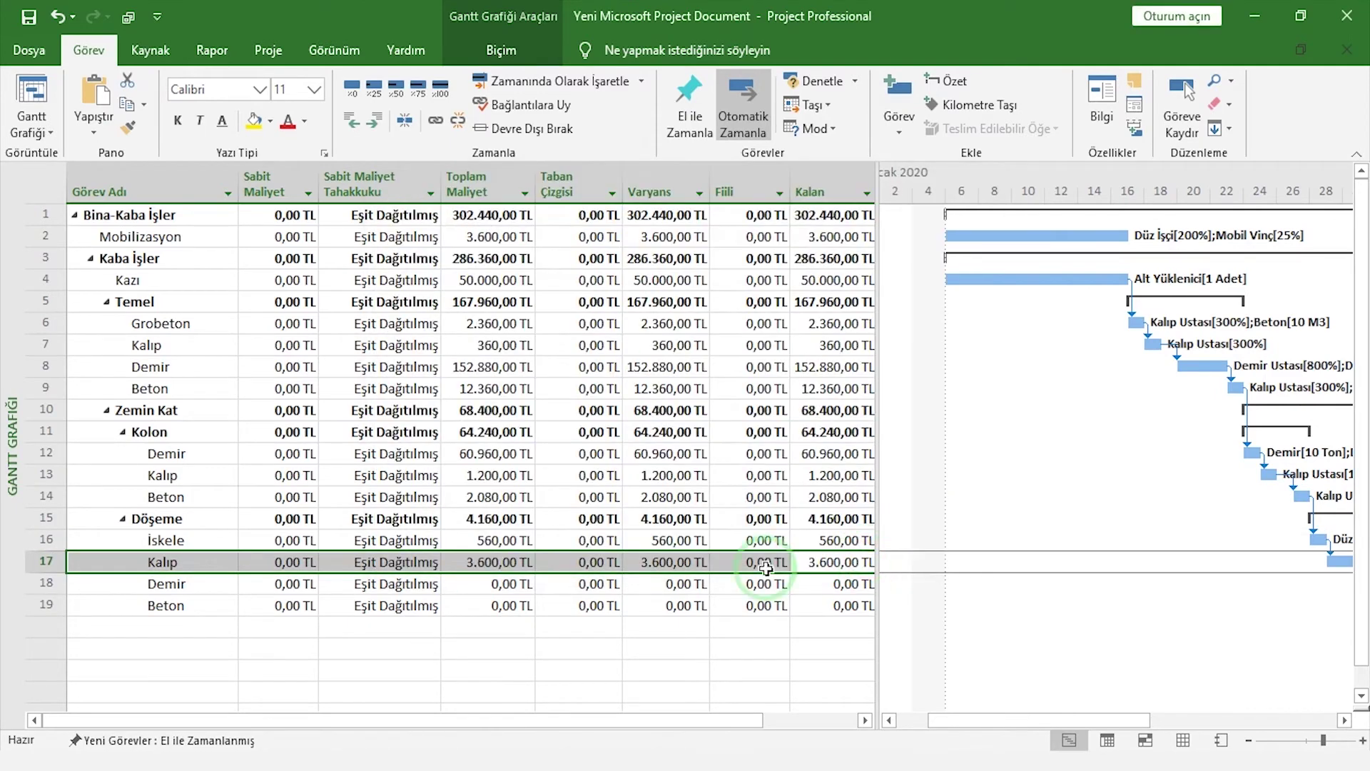
- Open the Demir task under Döşeme and assign 6 Ton of the material Demir
{"action": "double_click", "coordinate": [488, 581]}
{"action": "left_click", "coordinate": [513, 308]}
{"action": "left_click", "coordinate": [611, 308]}
{"action": "left_click", "coordinate": [566, 376]}
{"action": "left_click", "coordinate": [761, 309]}
{"action": "key", "text": "Return"}
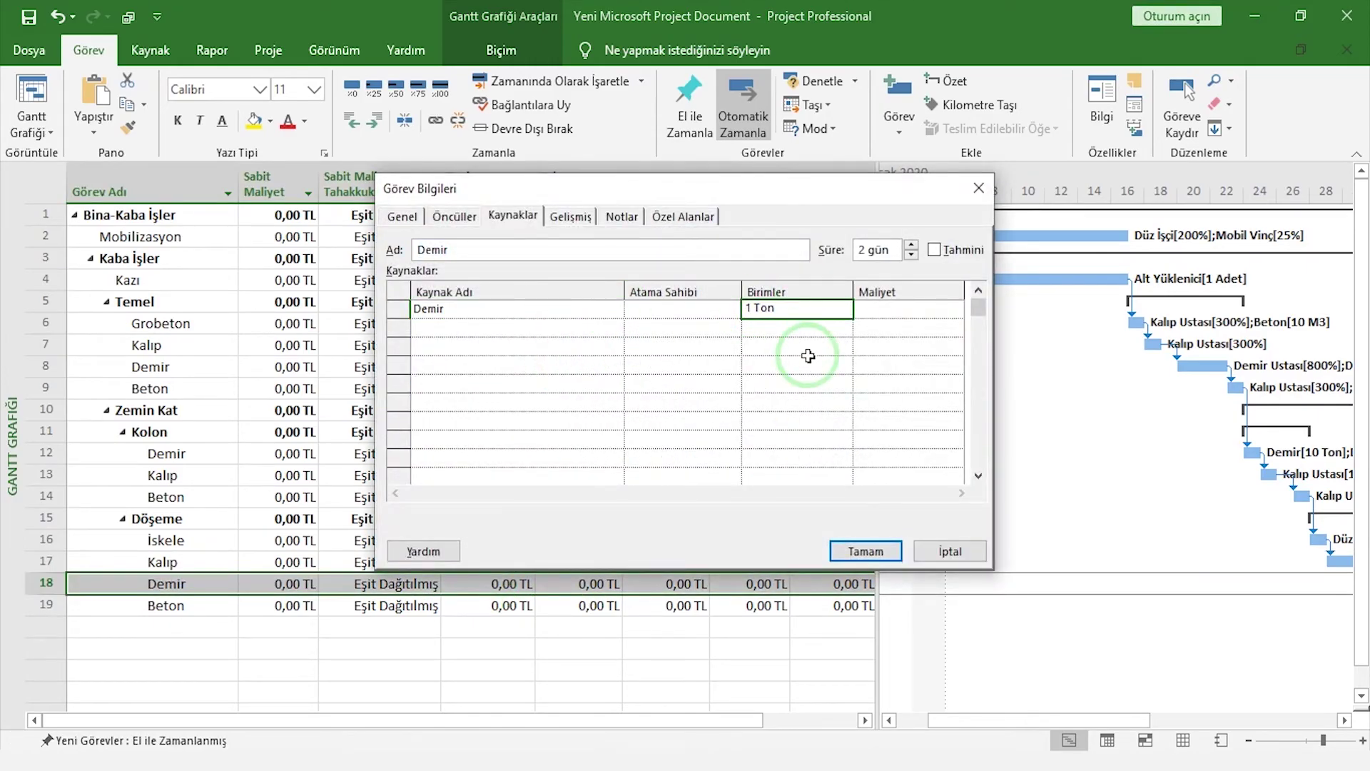
{"action": "type", "text": "6"}
- Add Demir Ustası with adjusted units to Döşeme's Demir task
{"action": "left_click", "coordinate": [618, 329]}
{"action": "left_click", "coordinate": [535, 330]}
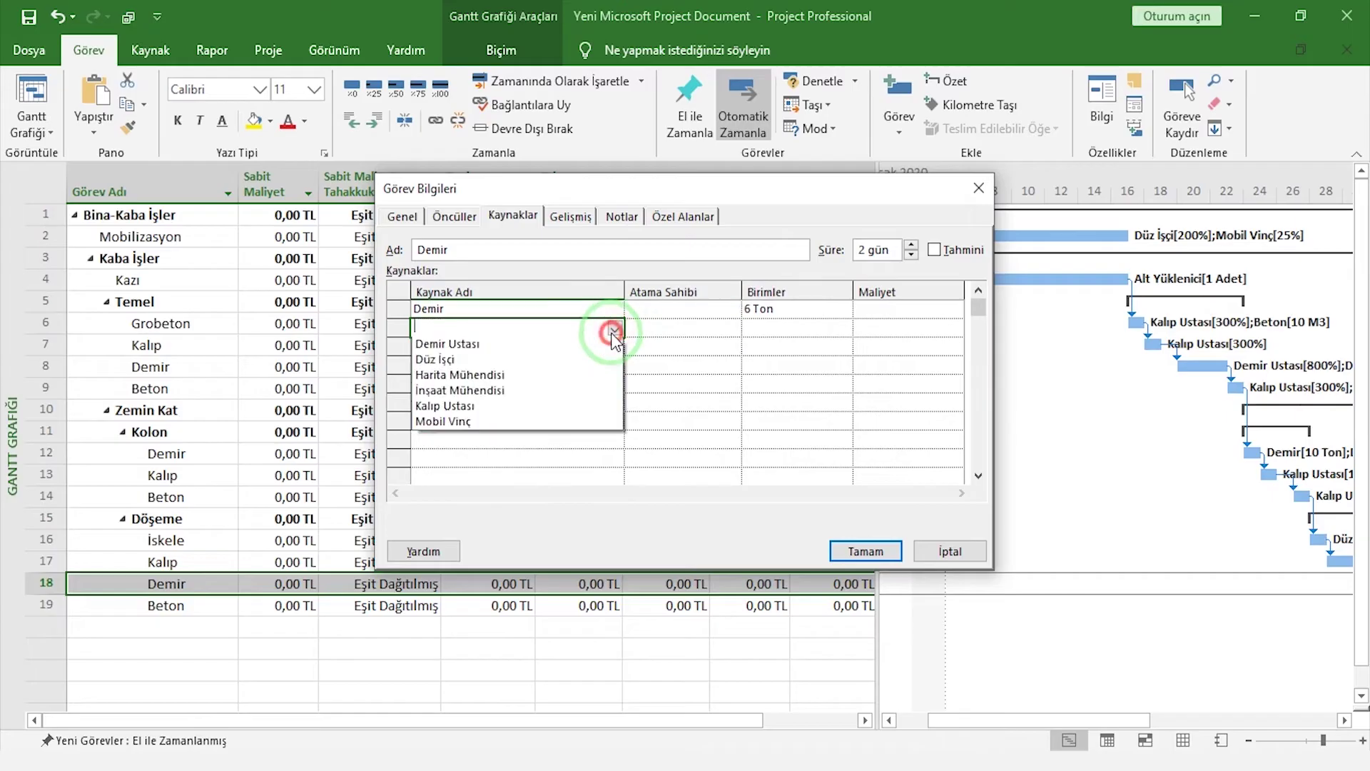
{"action": "left_click", "coordinate": [567, 388]}
{"action": "left_click", "coordinate": [764, 326]}
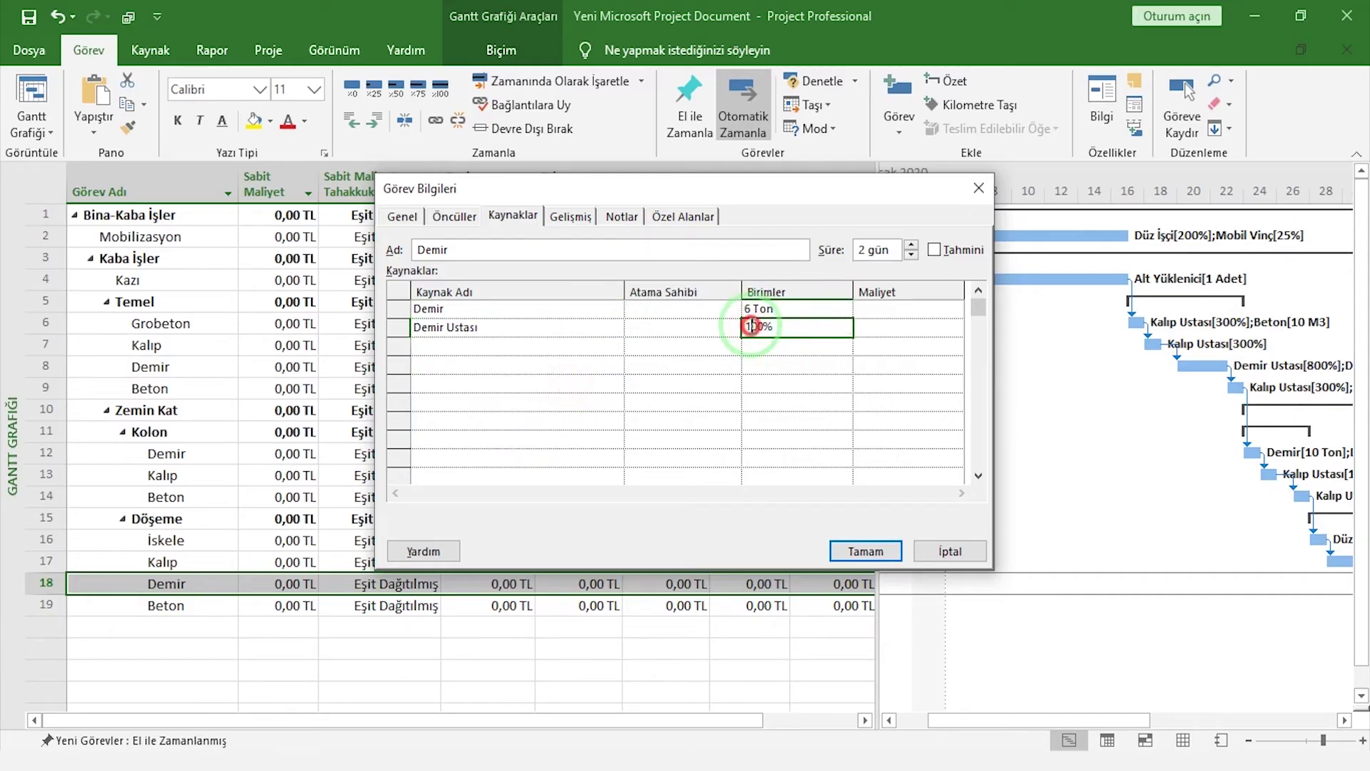
{"action": "left_click", "coordinate": [865, 551]}
- Open the Beton task under Döşeme and assign Kalıp Ustası at 300%
{"action": "double_click", "coordinate": [499, 605]}
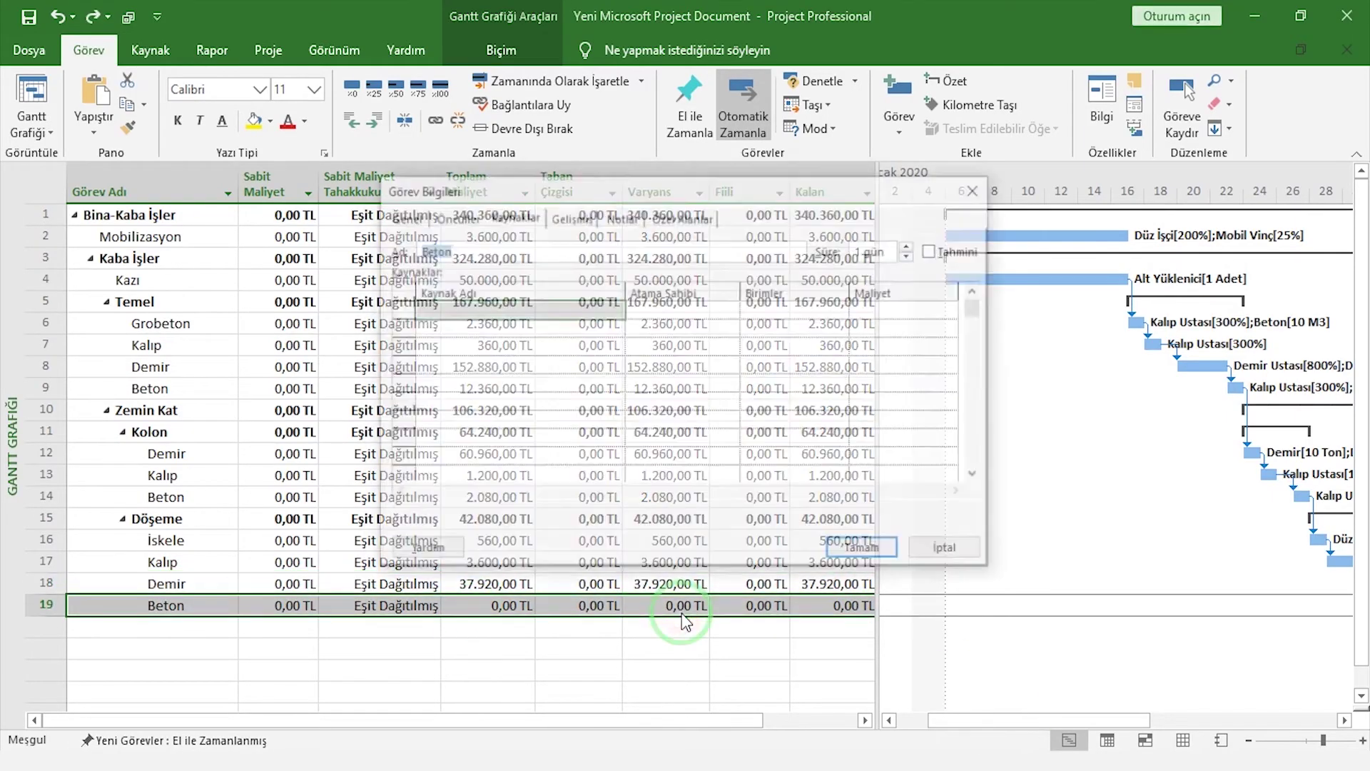
{"action": "left_click", "coordinate": [580, 308]}
{"action": "left_click", "coordinate": [574, 435]}
{"action": "left_click", "coordinate": [760, 308]}
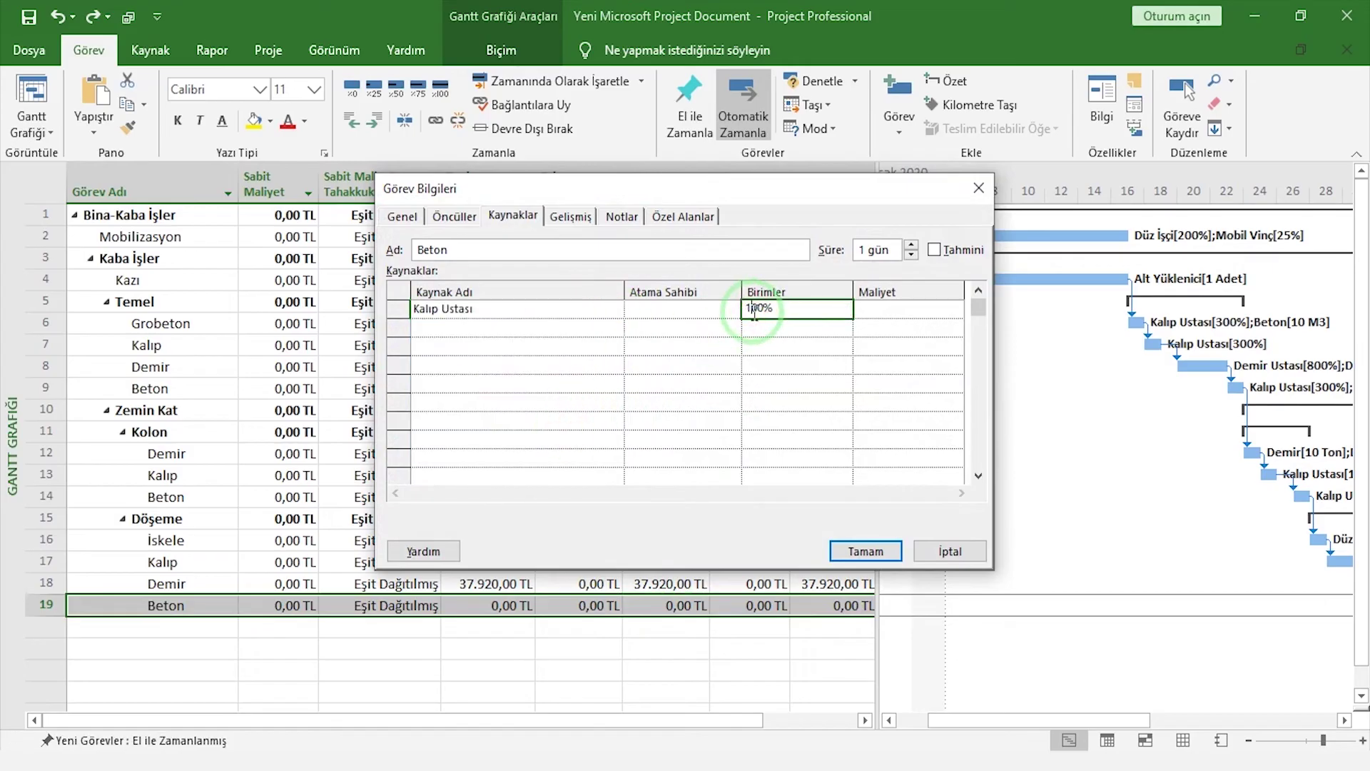
- Add 30 M3 of the material Beton to Döşeme's Beton task
{"action": "left_click", "coordinate": [581, 328]}
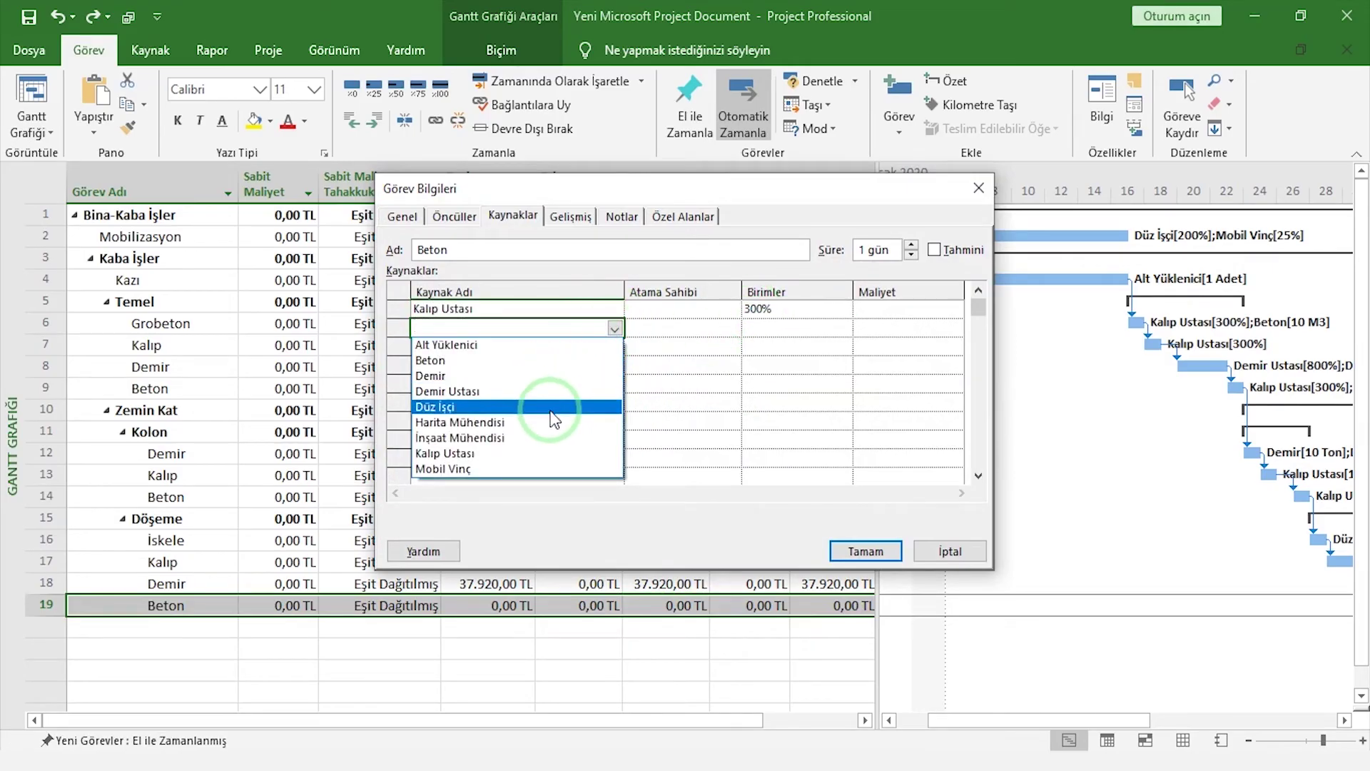
{"action": "left_click", "coordinate": [500, 360]}
{"action": "left_click", "coordinate": [800, 328]}
{"action": "left_click", "coordinate": [753, 328]}
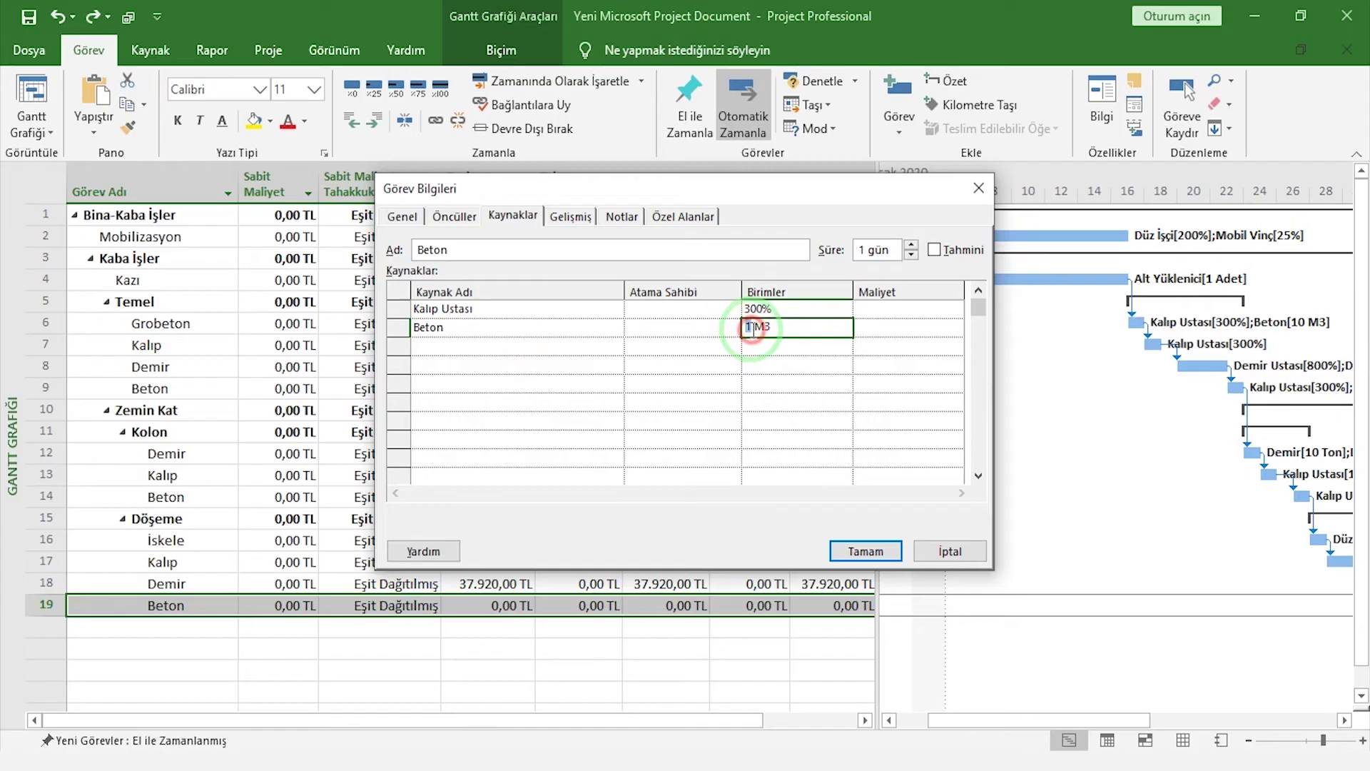
{"action": "type", "text": "30"}
{"action": "left_click", "coordinate": [865, 550]}
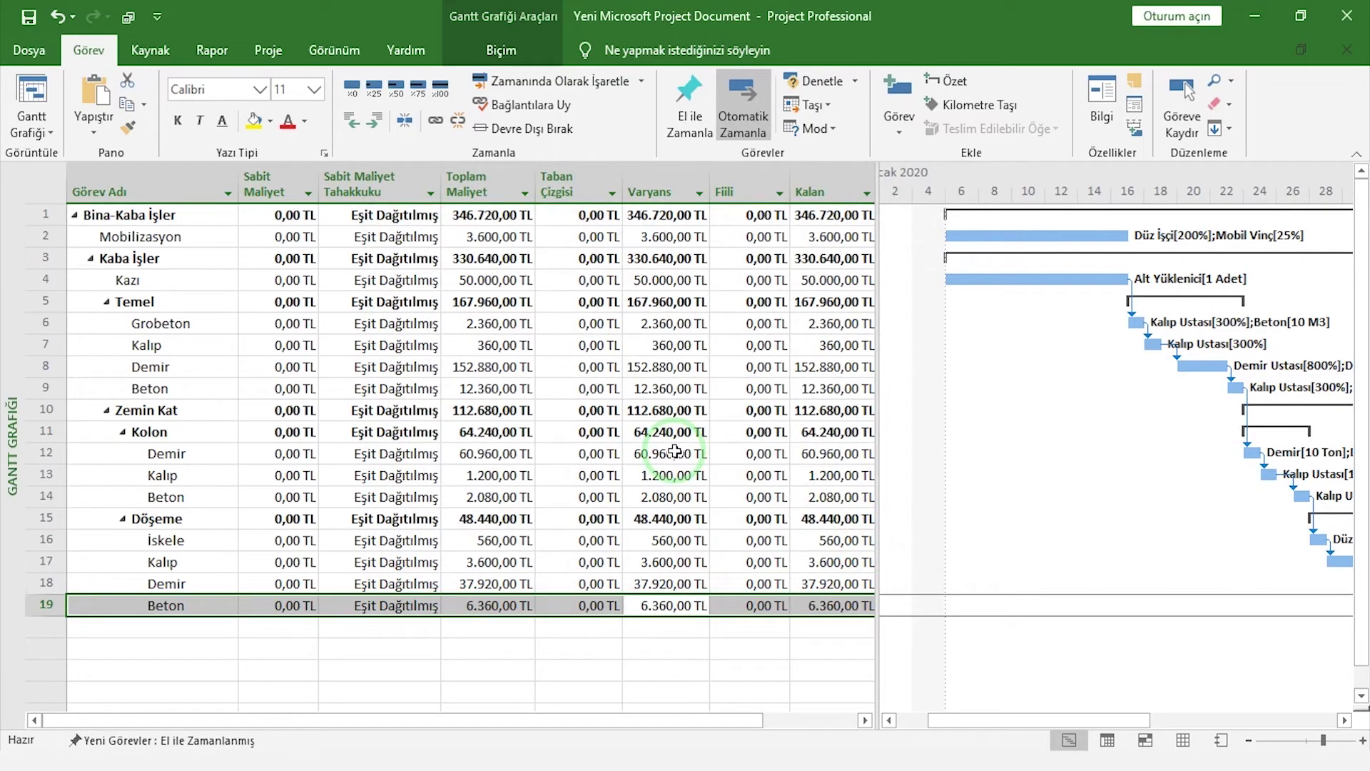
- Switch the task table from Maliyet to Girdi and narrow it to give the Gantt chart more room
{"action": "right_click", "coordinate": [45, 184]}
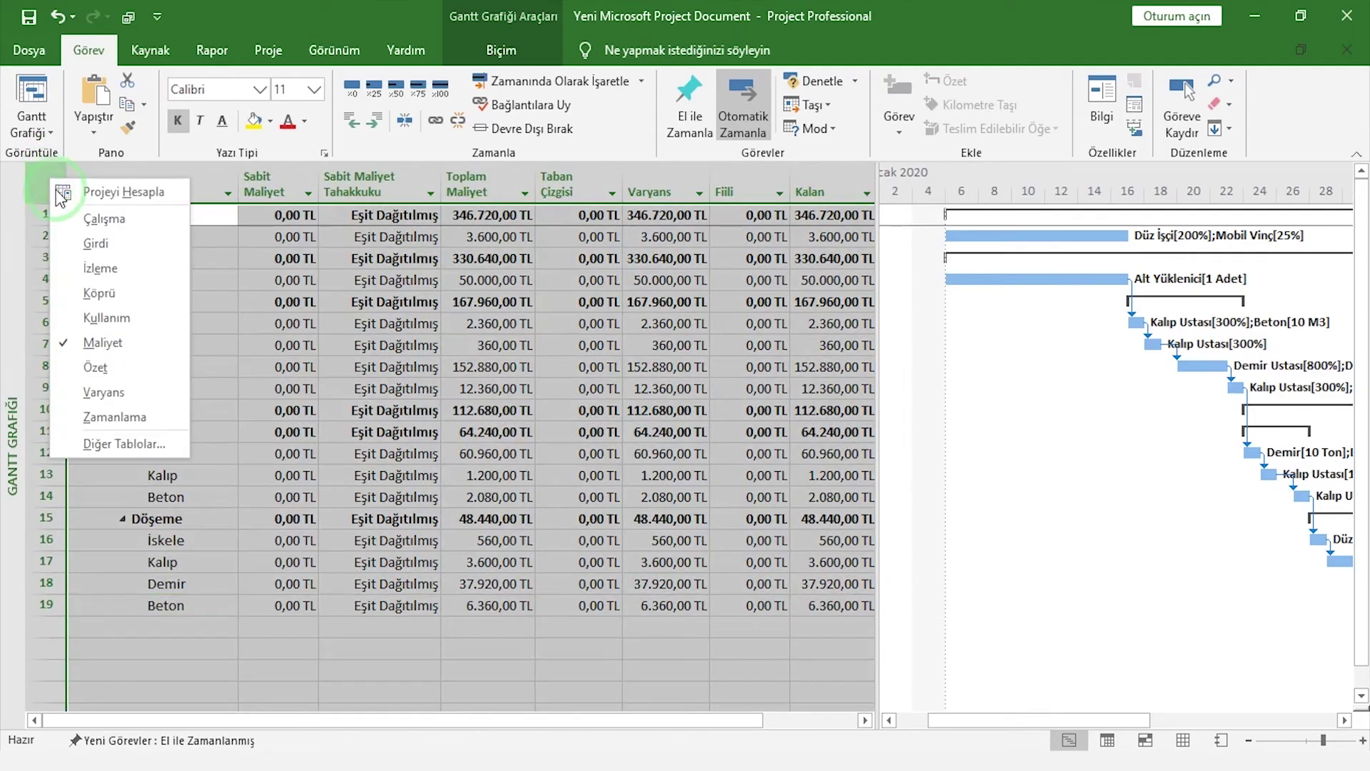
{"action": "left_click", "coordinate": [93, 244]}
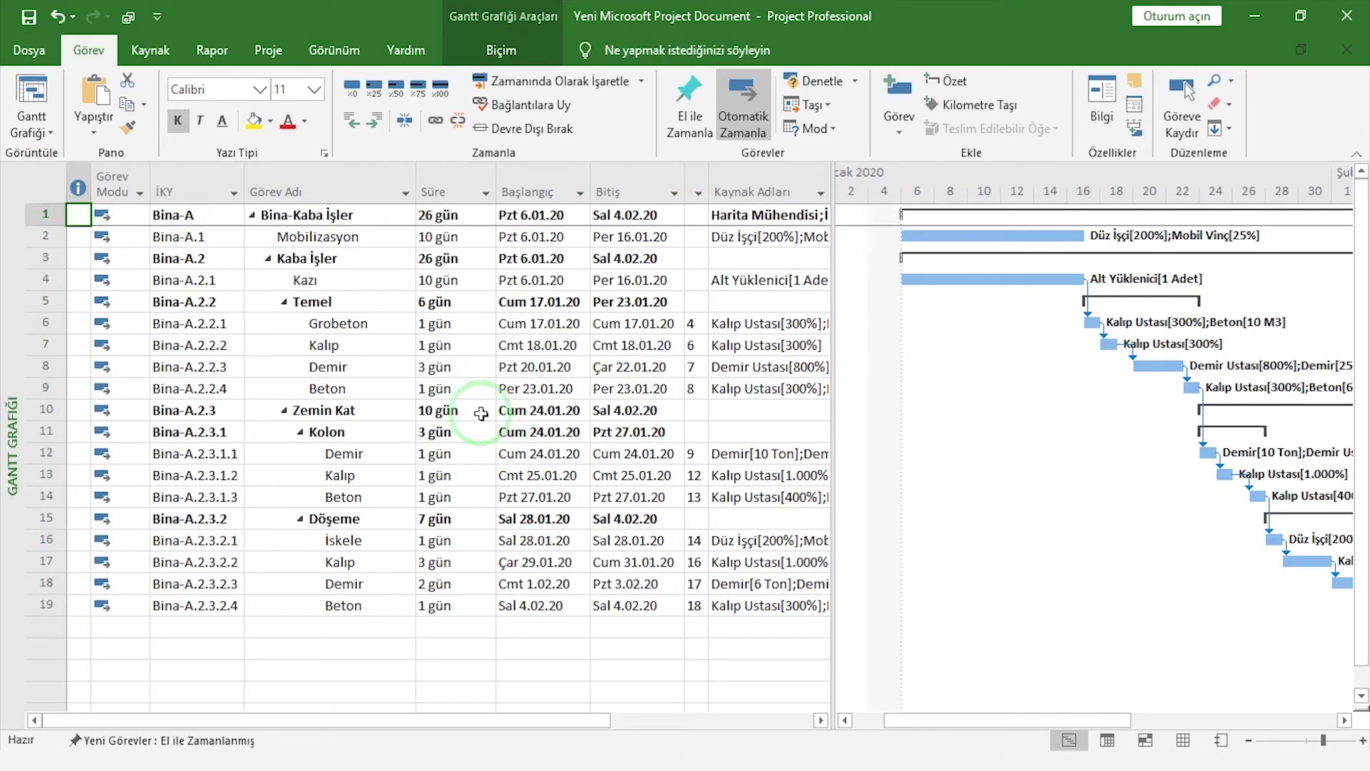
{"action": "left_click", "coordinate": [788, 412]}
{"action": "left_click_drag", "start_coordinate": [832, 409], "coordinate": [781, 406]}
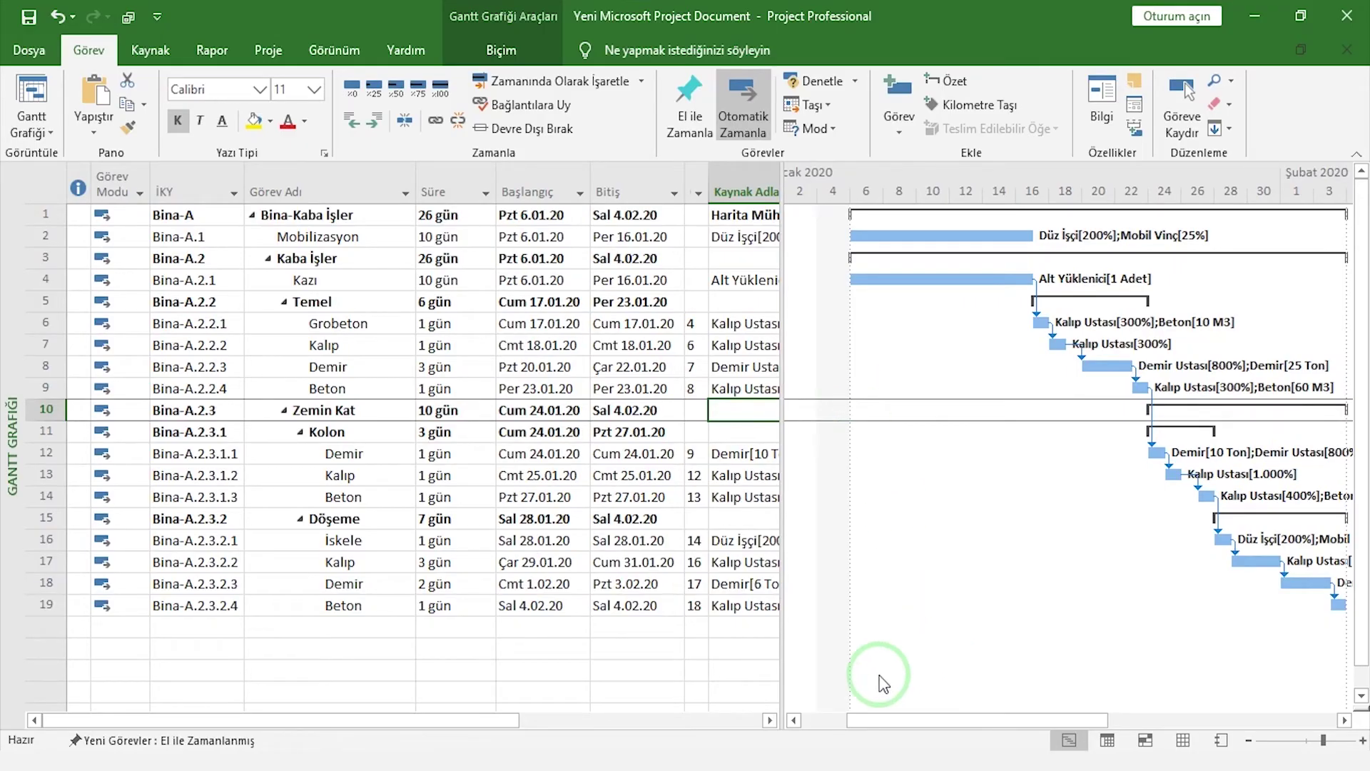
{"action": "mouse_move", "coordinate": [872, 721]}
{"action": "left_mouse_down"}
{"action": "mouse_move", "coordinate": [859, 726]}
{"action": "mouse_move", "coordinate": [904, 718]}
{"action": "left_mouse_up"}
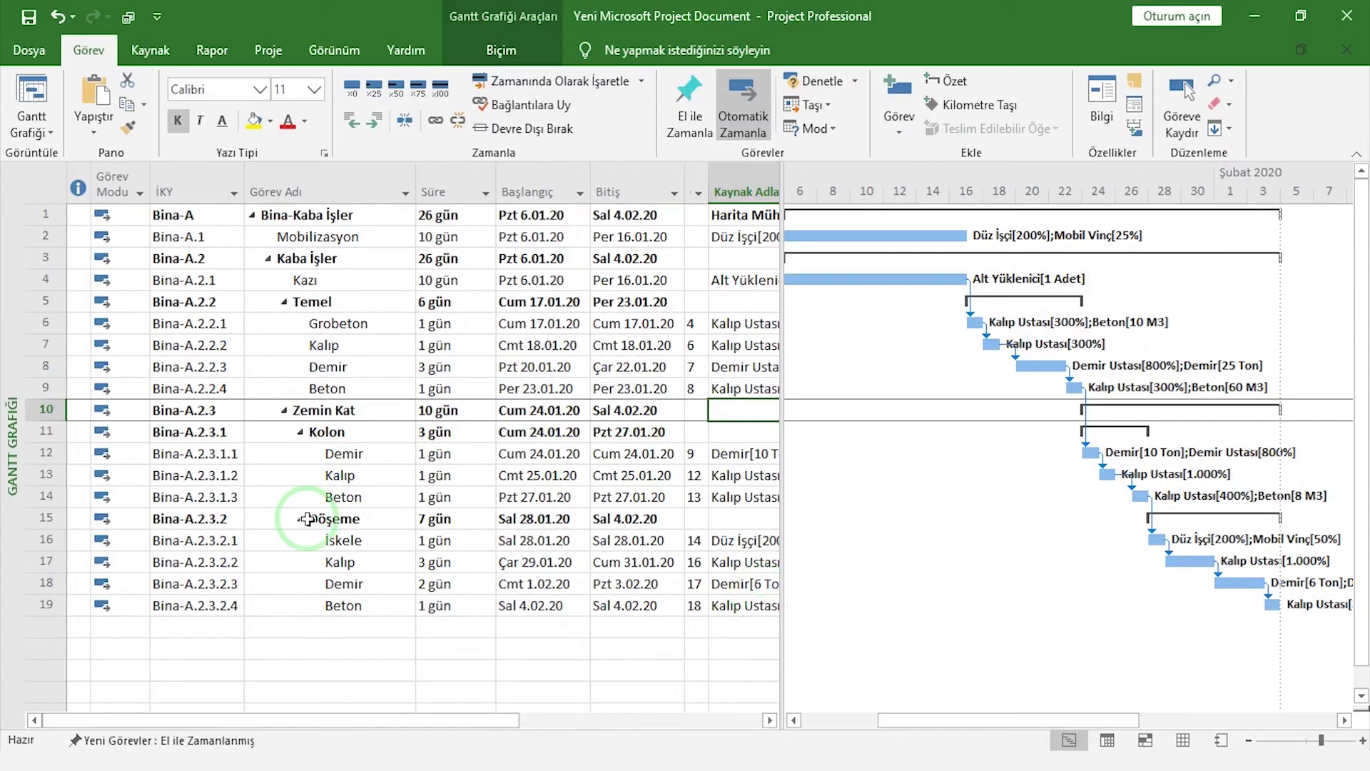
- Insert a milestone above the Döşeme summary task and name it Milestone
{"action": "left_click", "coordinate": [71, 518]}
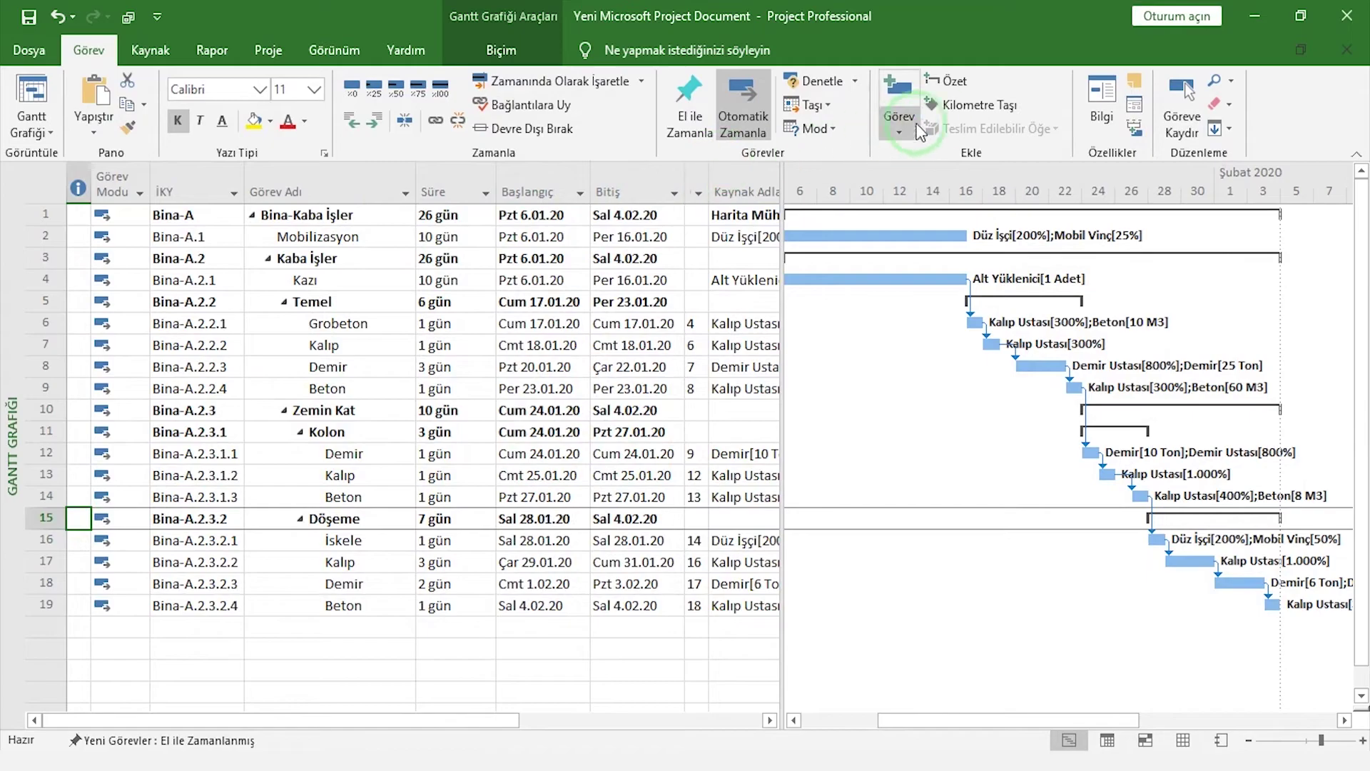
{"action": "left_click", "coordinate": [969, 97]}
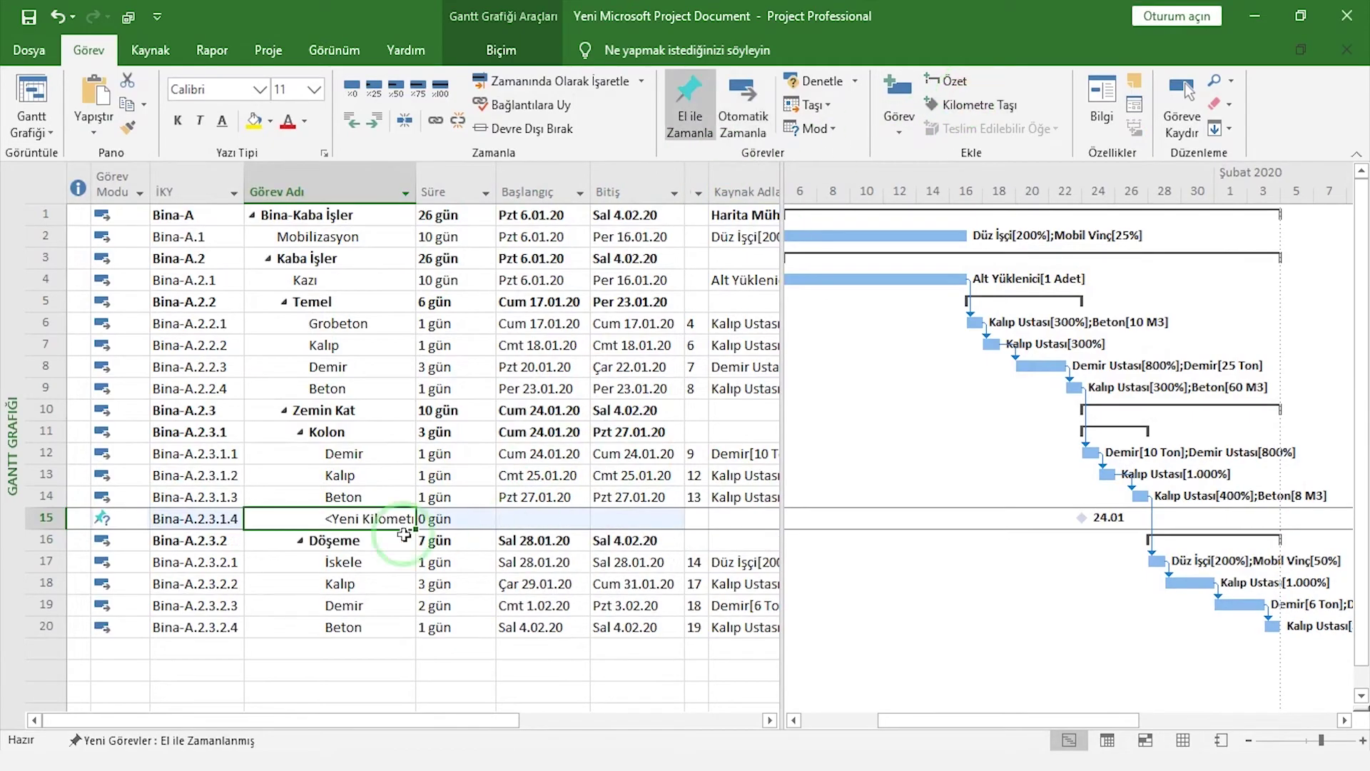
{"action": "left_click_drag", "start_coordinate": [389, 518], "coordinate": [225, 518]}
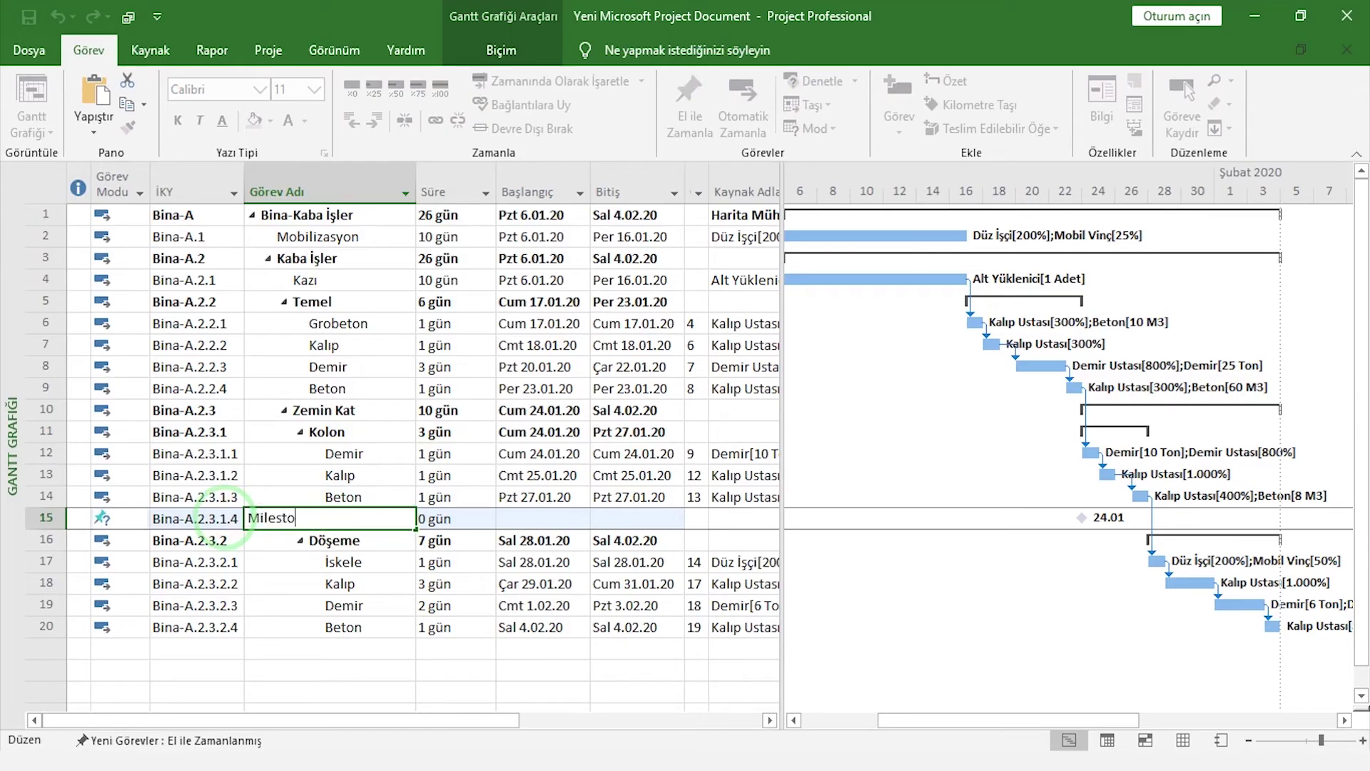
{"action": "left_click", "coordinate": [173, 519]}
- Set the Milestone task to automatic scheduling
{"action": "left_click", "coordinate": [108, 520]}
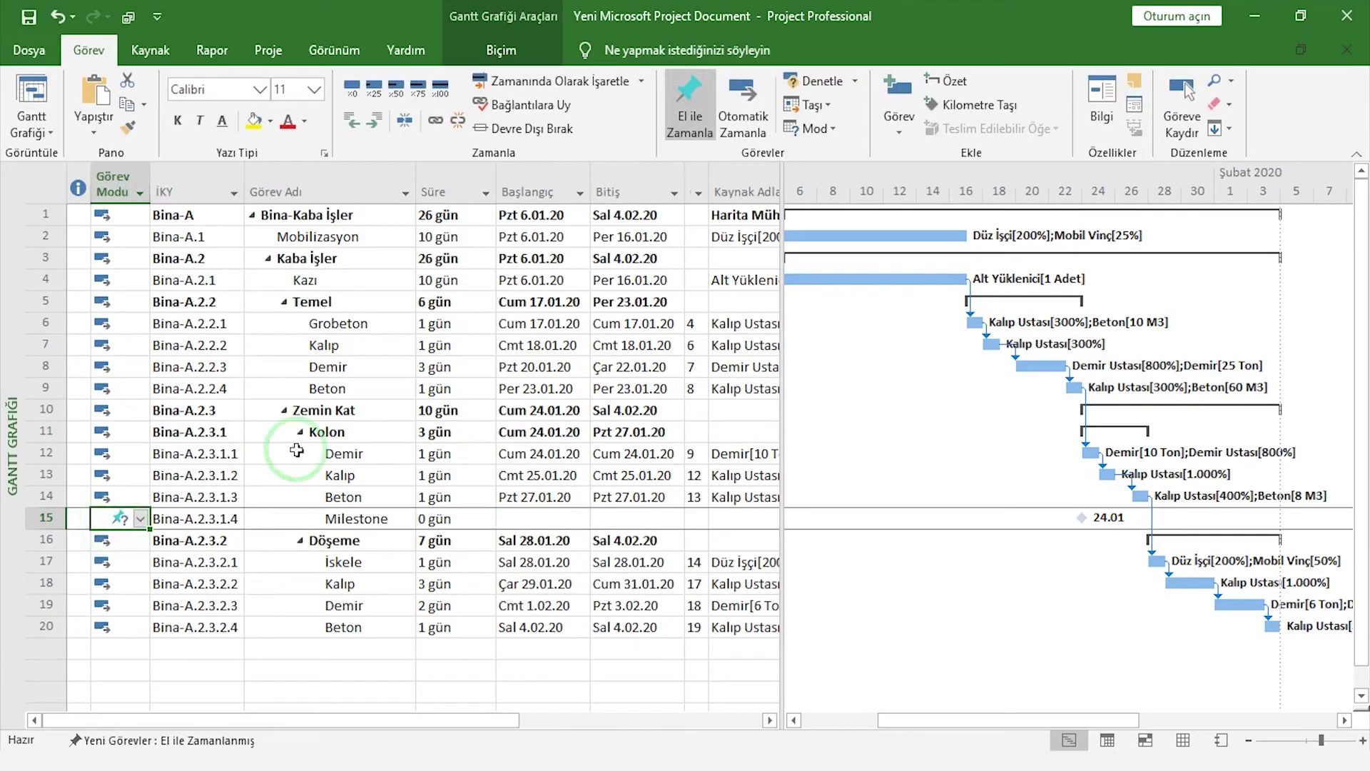
{"action": "left_click", "coordinate": [742, 93]}
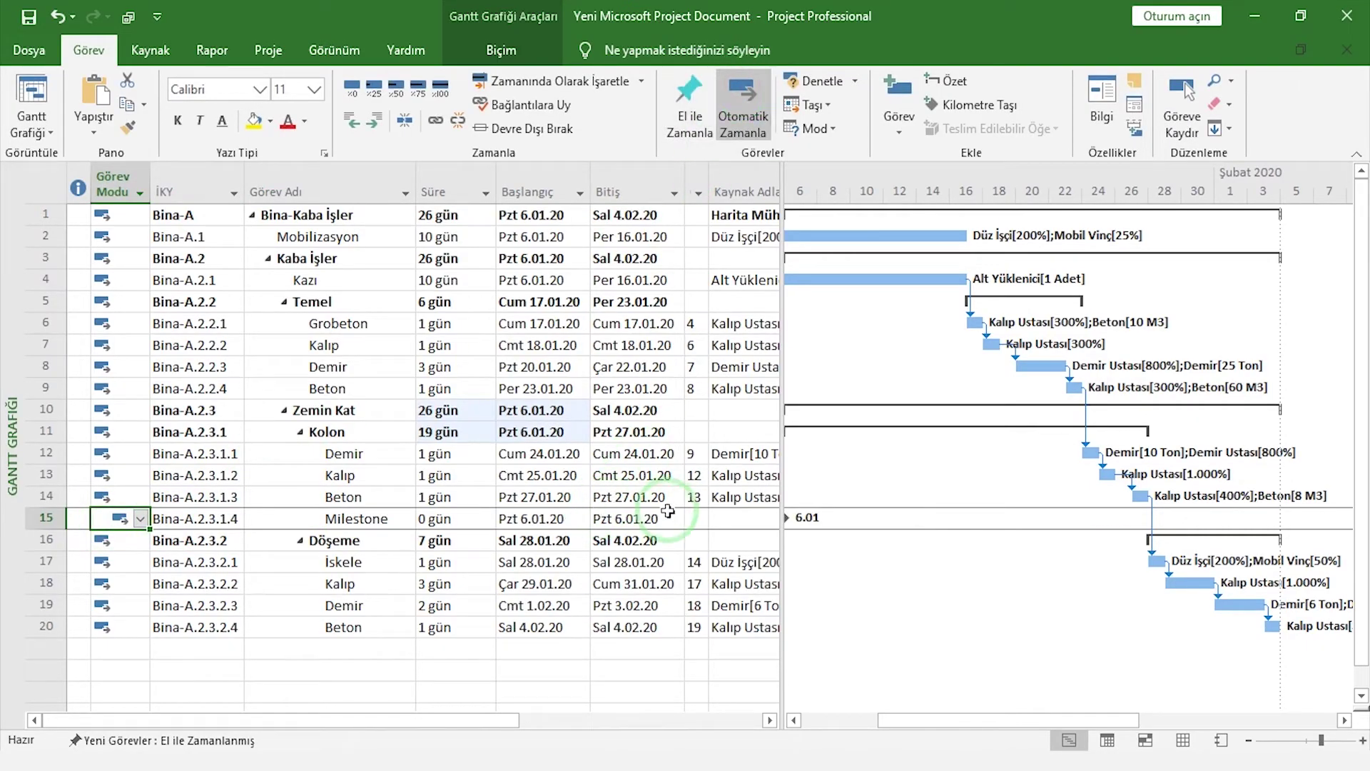
{"action": "left_click", "coordinate": [441, 519]}
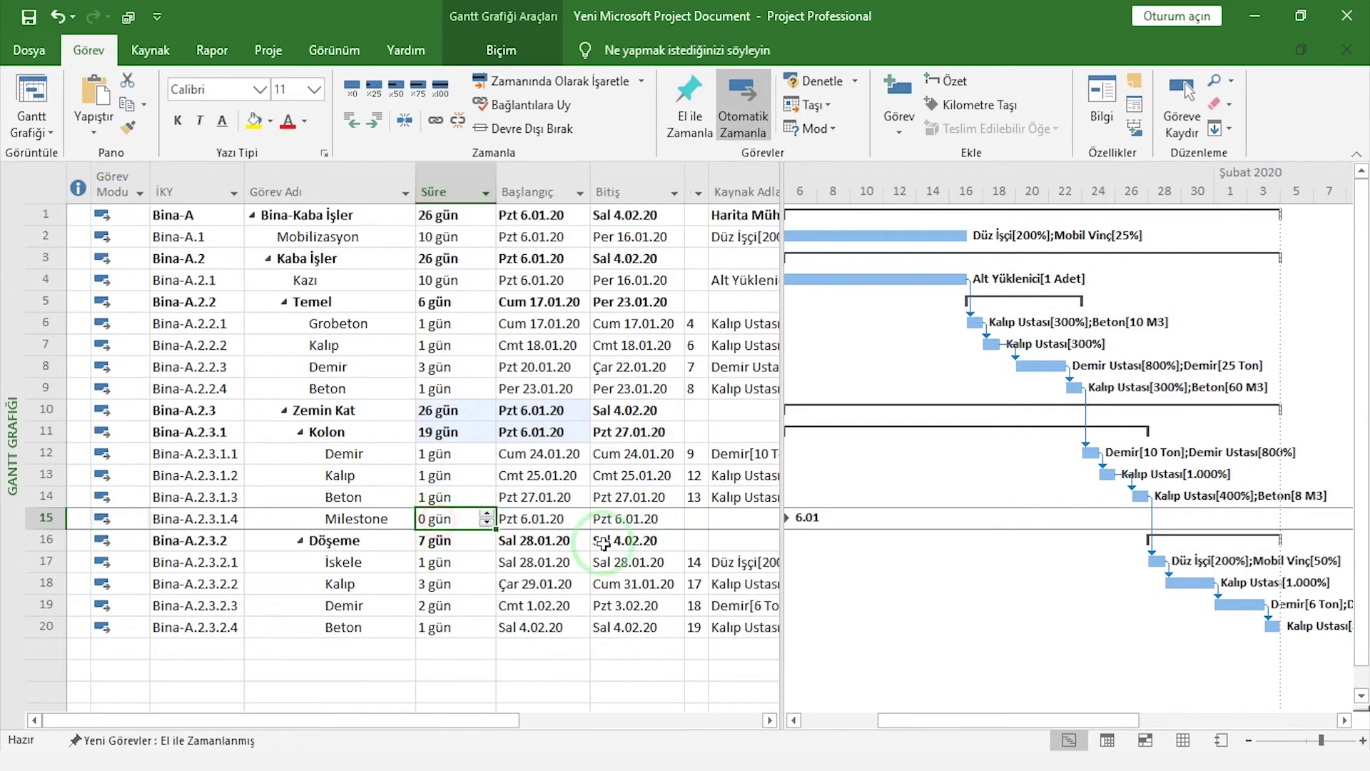
- Widen the task table and its predecessors column, and link Milestone to predecessor 14, Kolon's Beton task
{"action": "left_click", "coordinate": [712, 532]}
{"action": "left_click_drag", "start_coordinate": [782, 207], "coordinate": [838, 205]}
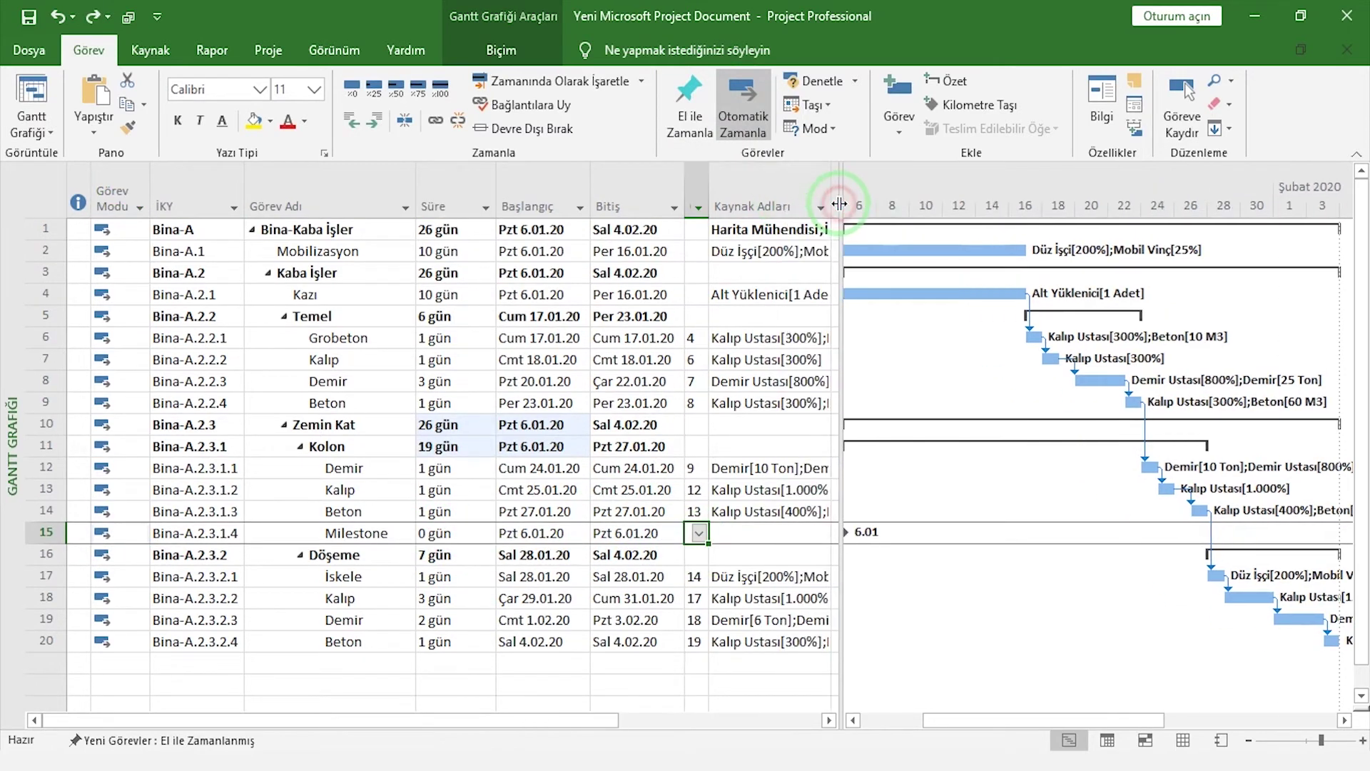
{"action": "left_click_drag", "start_coordinate": [712, 178], "coordinate": [732, 178]}
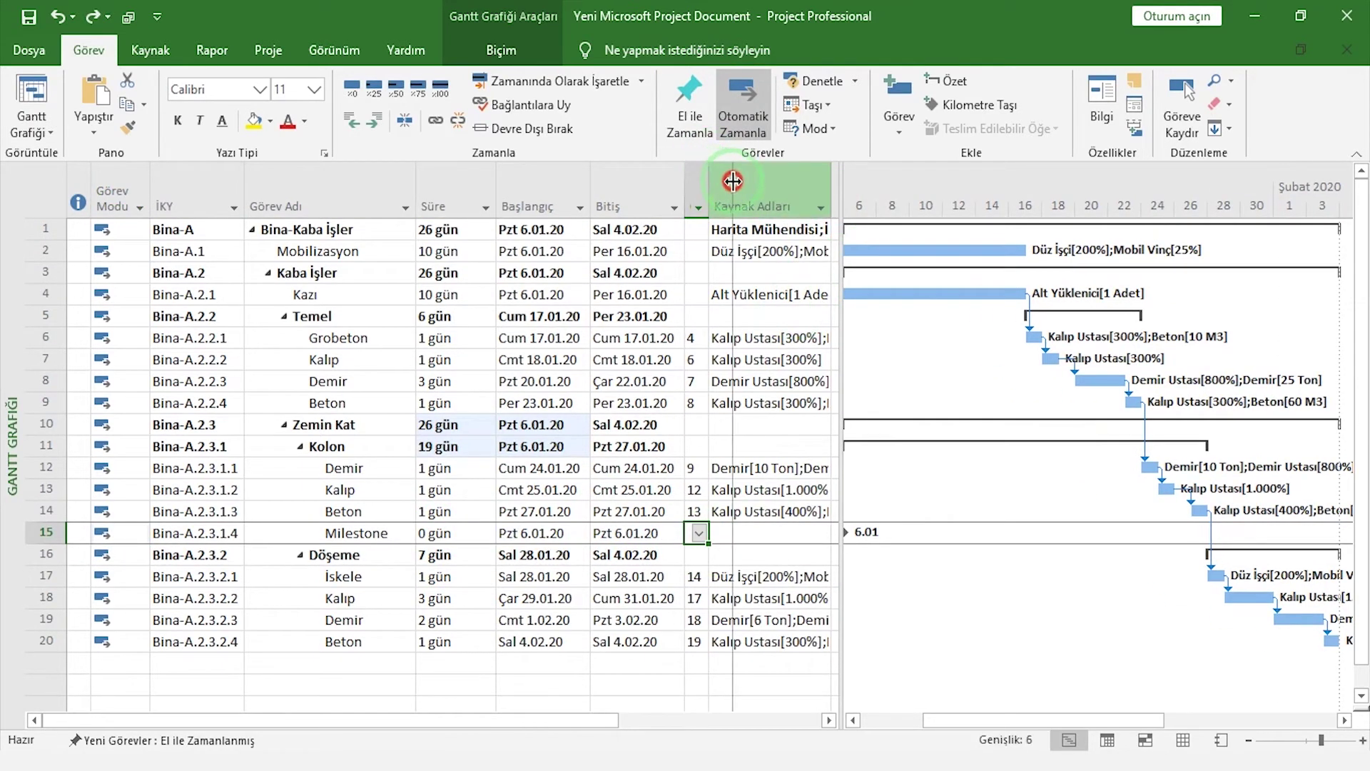
{"action": "type", "text": "14"}
{"action": "left_click", "coordinate": [722, 521]}
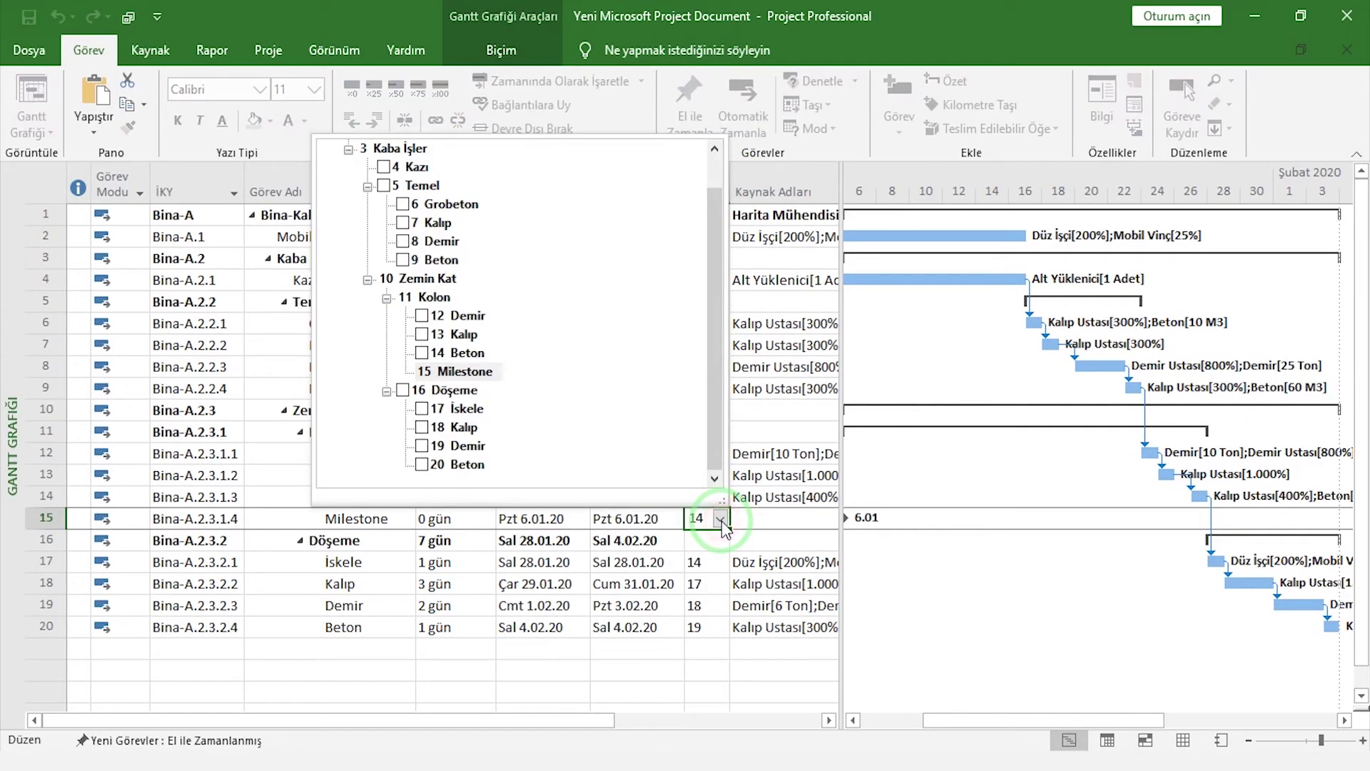
{"action": "left_click", "coordinate": [457, 354]}
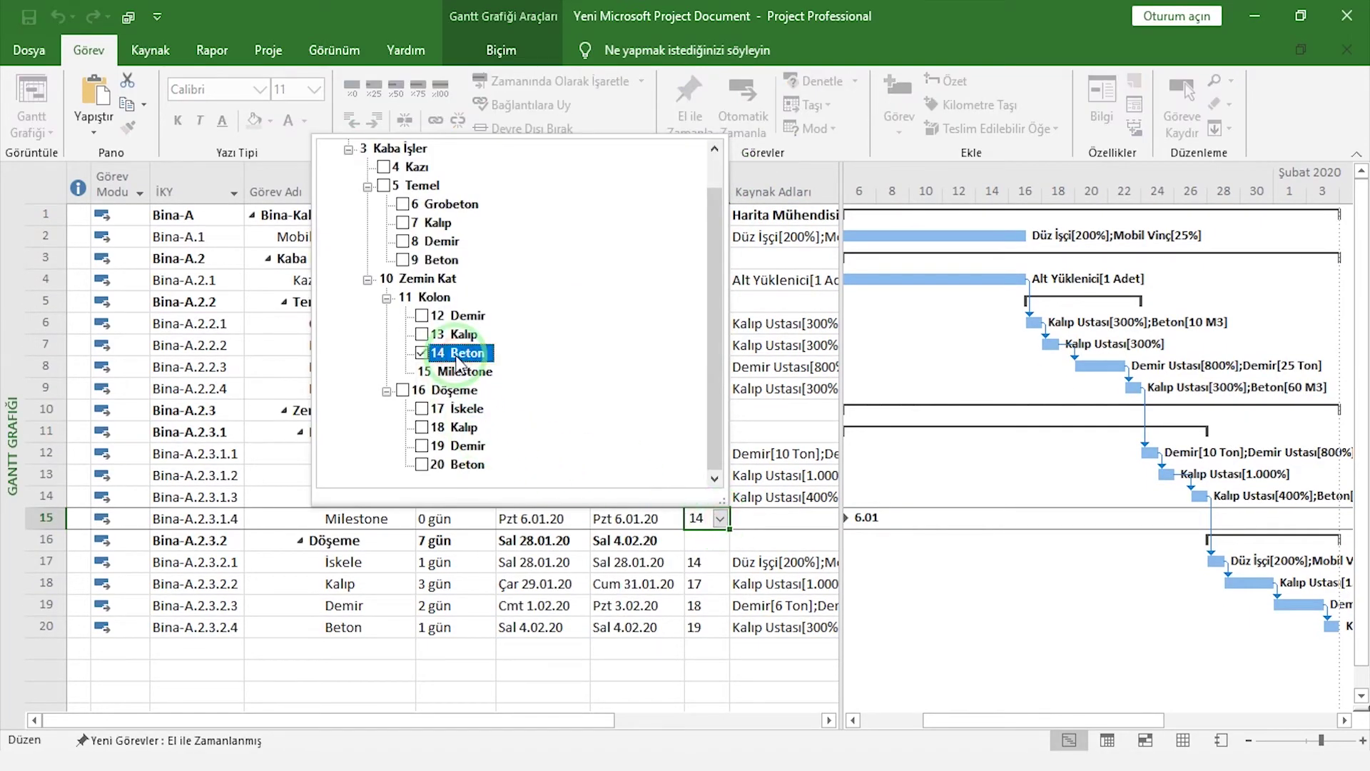
{"action": "left_click", "coordinate": [722, 519]}
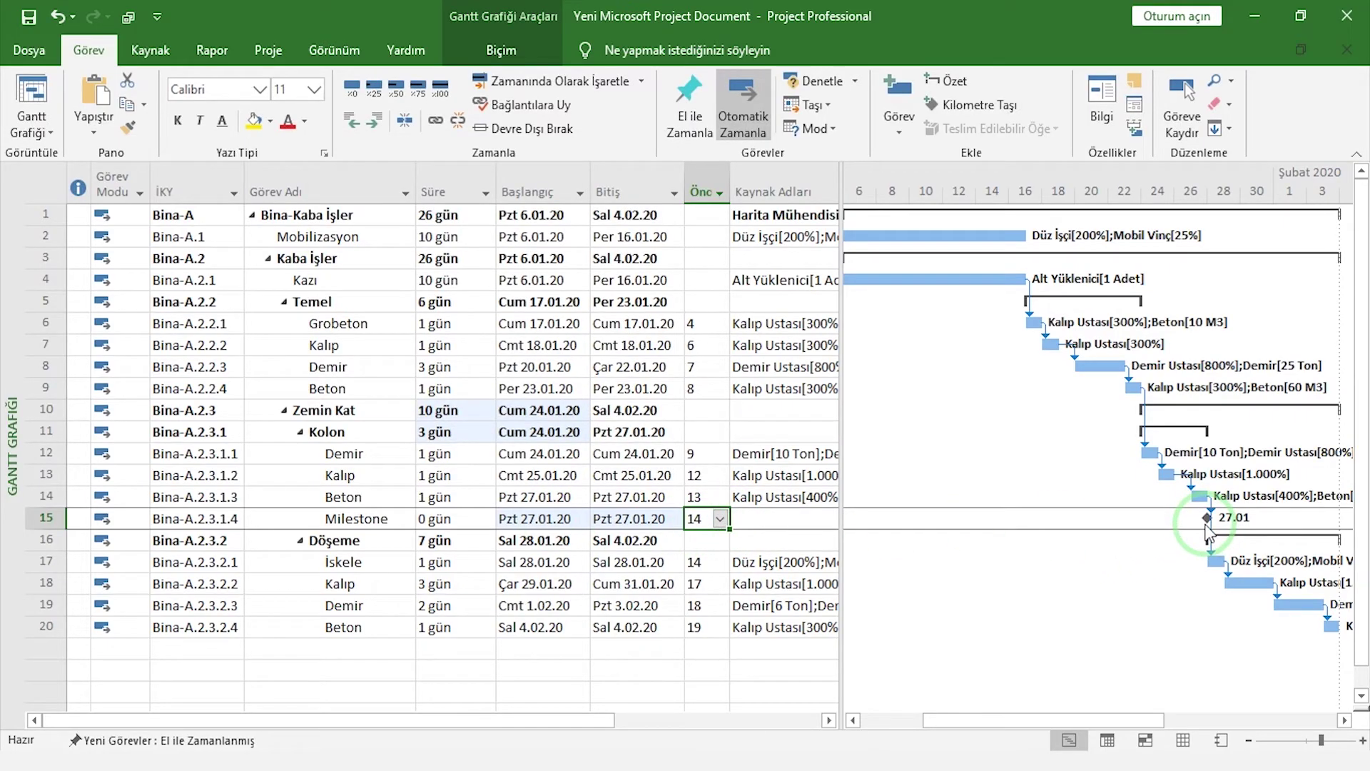
{"action": "left_click", "coordinate": [720, 562]}
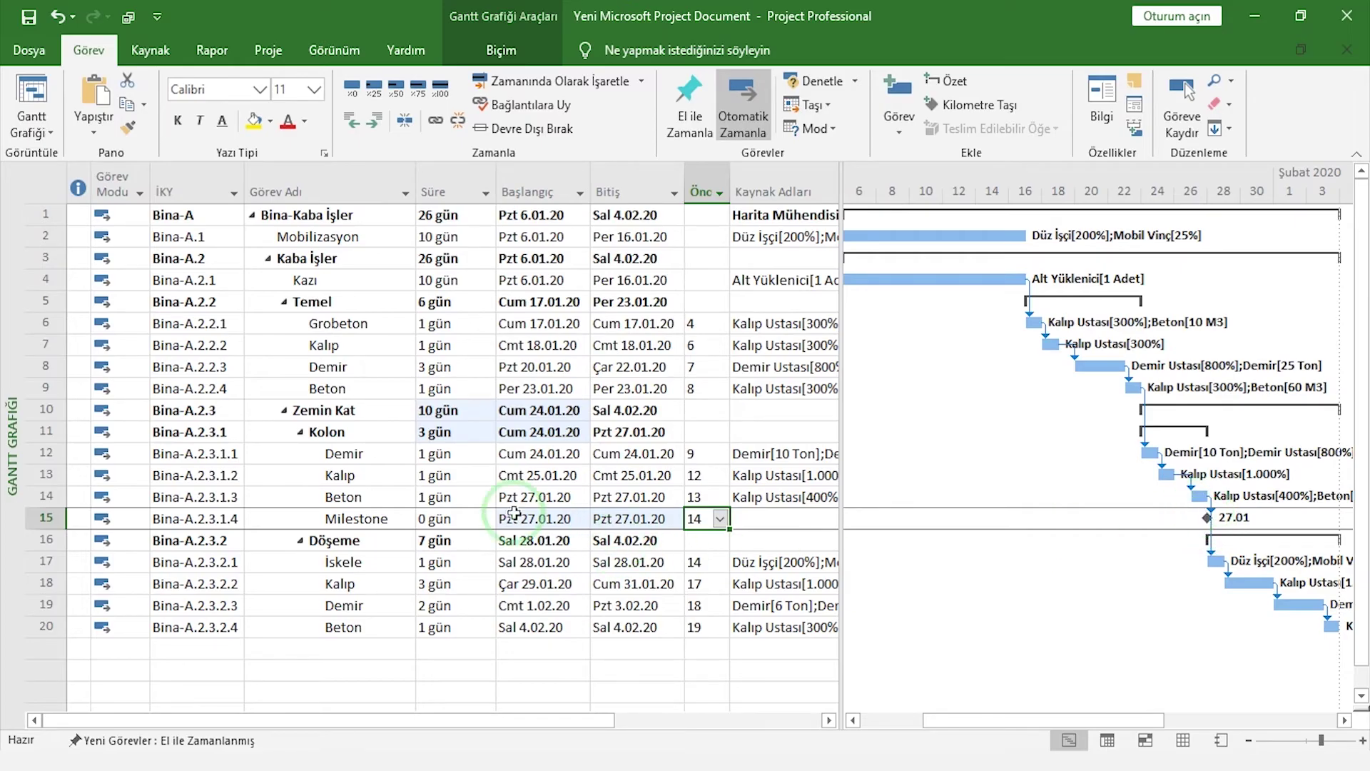
- Set the constraint type of Kolon's Beton task to Bitmesi Gereken Tarih in its task information
{"action": "double_click", "coordinate": [703, 497]}
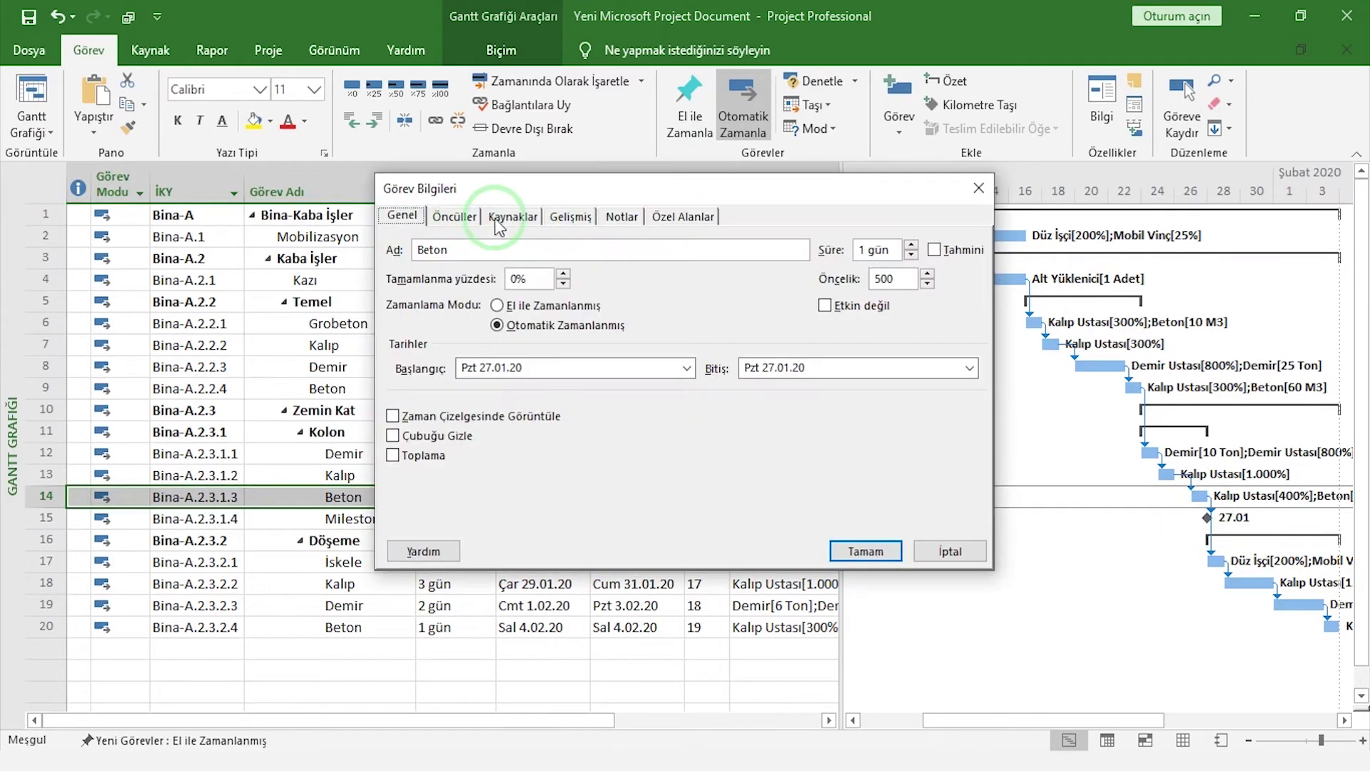
{"action": "left_click", "coordinate": [573, 218]}
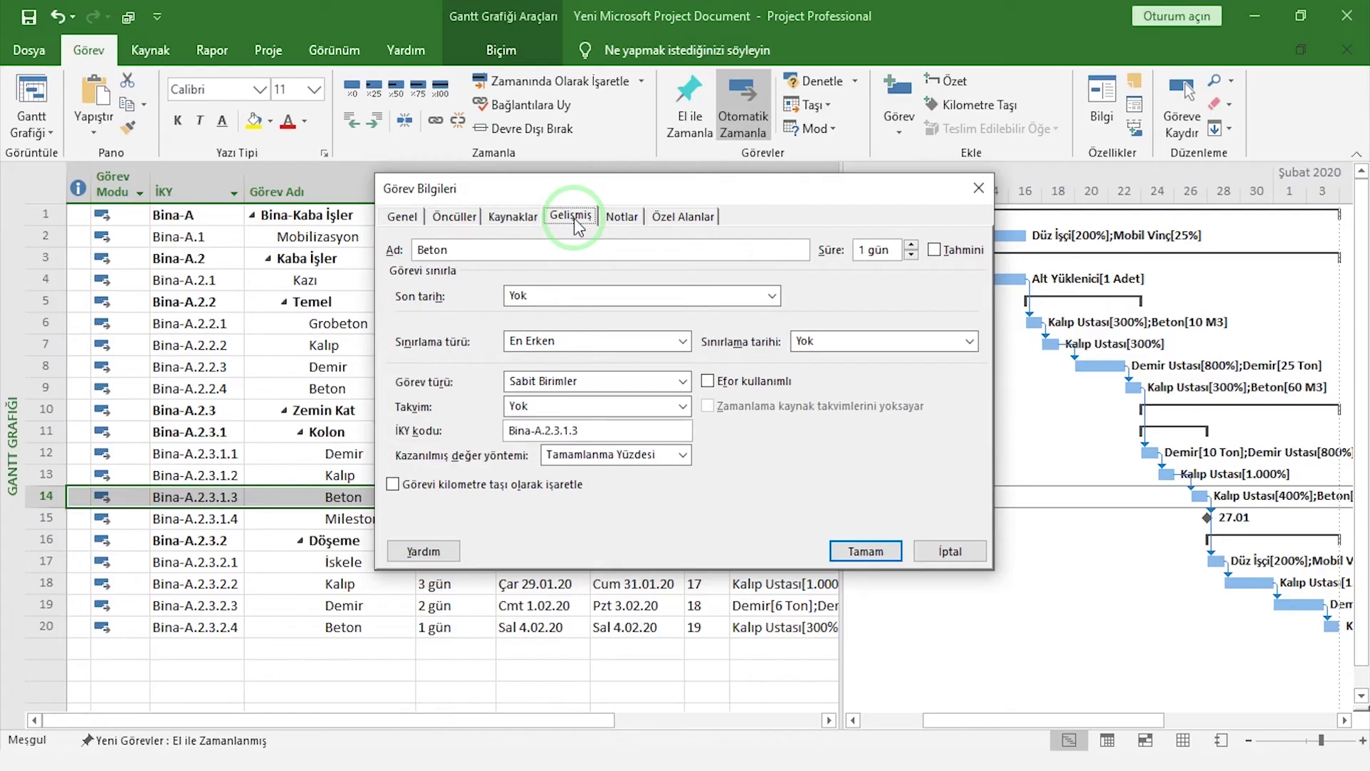
{"action": "left_click", "coordinate": [626, 344]}
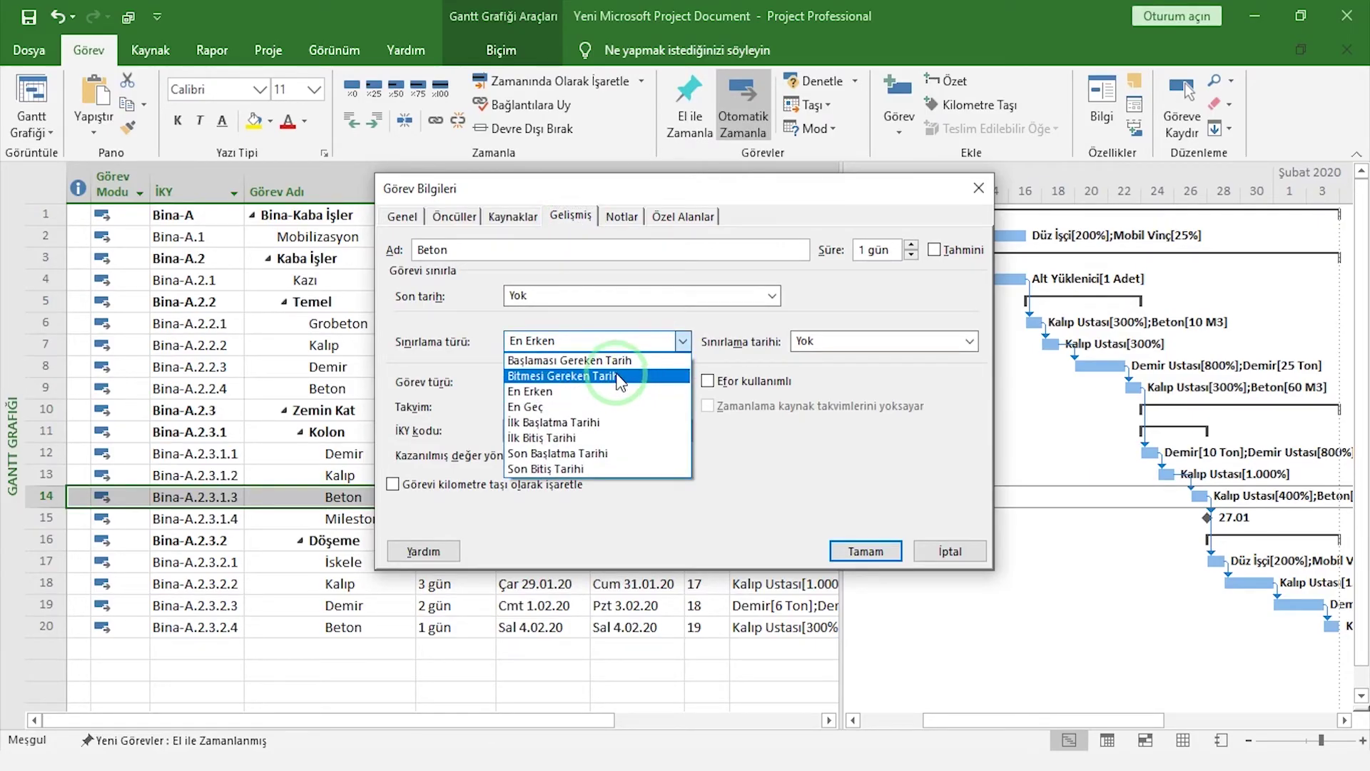
{"action": "left_click", "coordinate": [618, 376]}
{"action": "key", "text": "Tab"}
- Set the Beton task's constraint date to 27.01.20 and choose to continue with the Bitmesi Gereken Tarih constraint
{"action": "left_click_drag", "start_coordinate": [788, 198], "coordinate": [988, 92]}
{"action": "left_click", "coordinate": [1169, 231]}
{"action": "left_click", "coordinate": [1165, 255]}
{"action": "left_click", "coordinate": [1165, 255]}
{"action": "left_click", "coordinate": [1165, 255]}
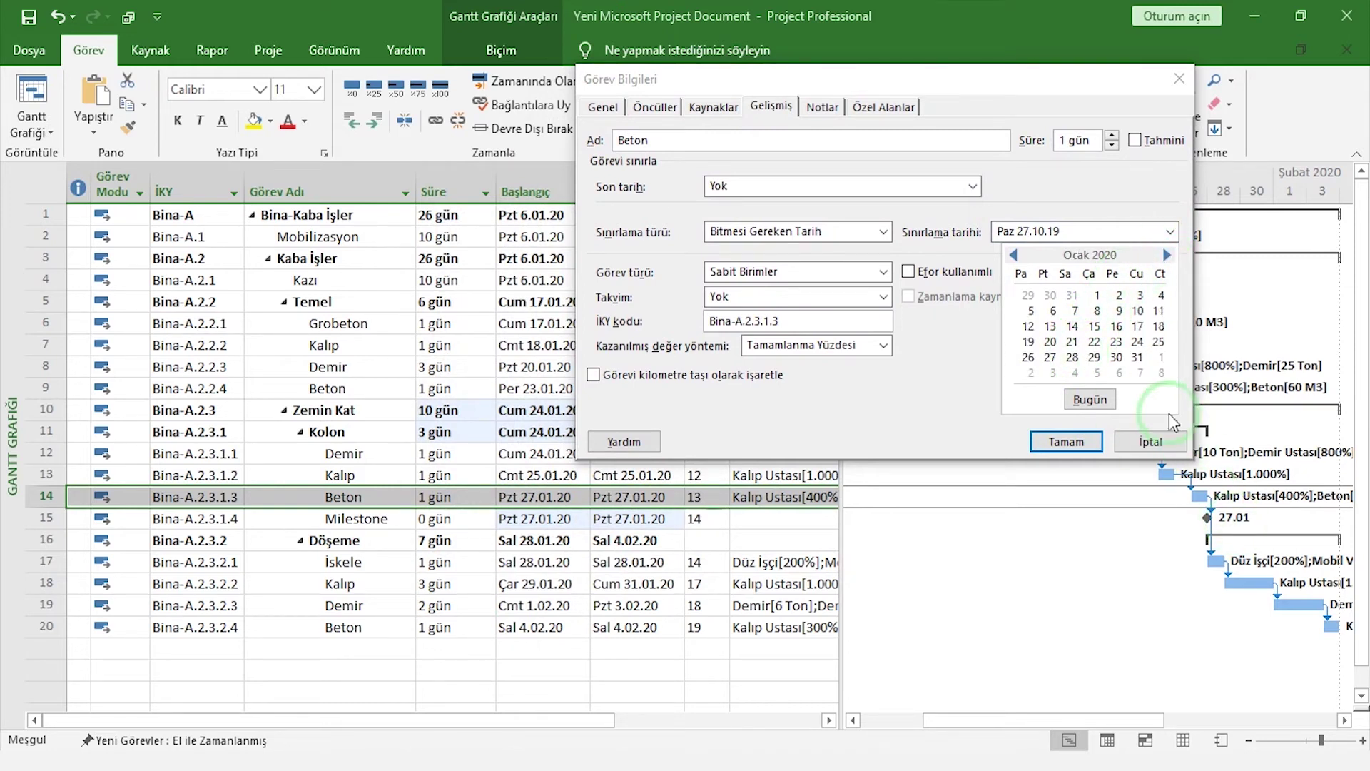
{"action": "left_click", "coordinate": [1050, 357]}
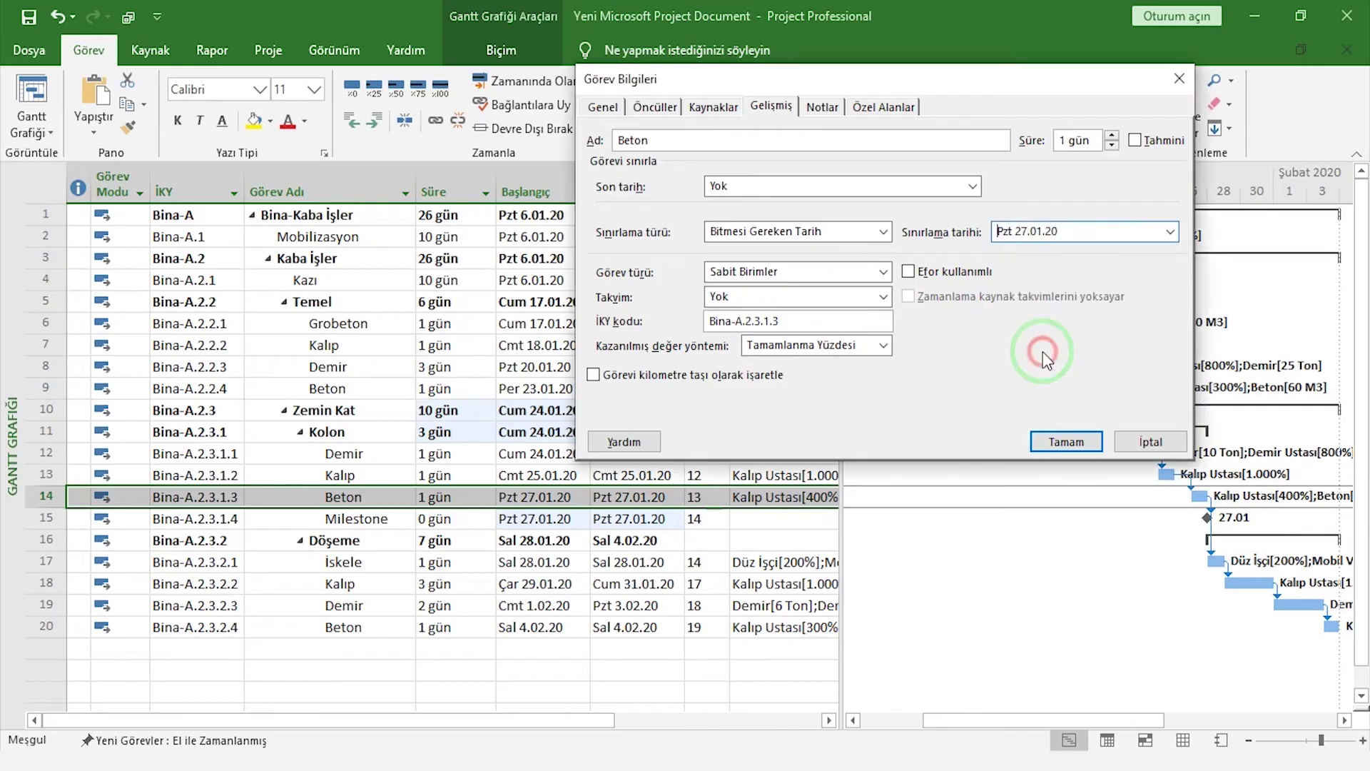
{"action": "left_click", "coordinate": [1068, 441]}
{"action": "left_click", "coordinate": [556, 428]}
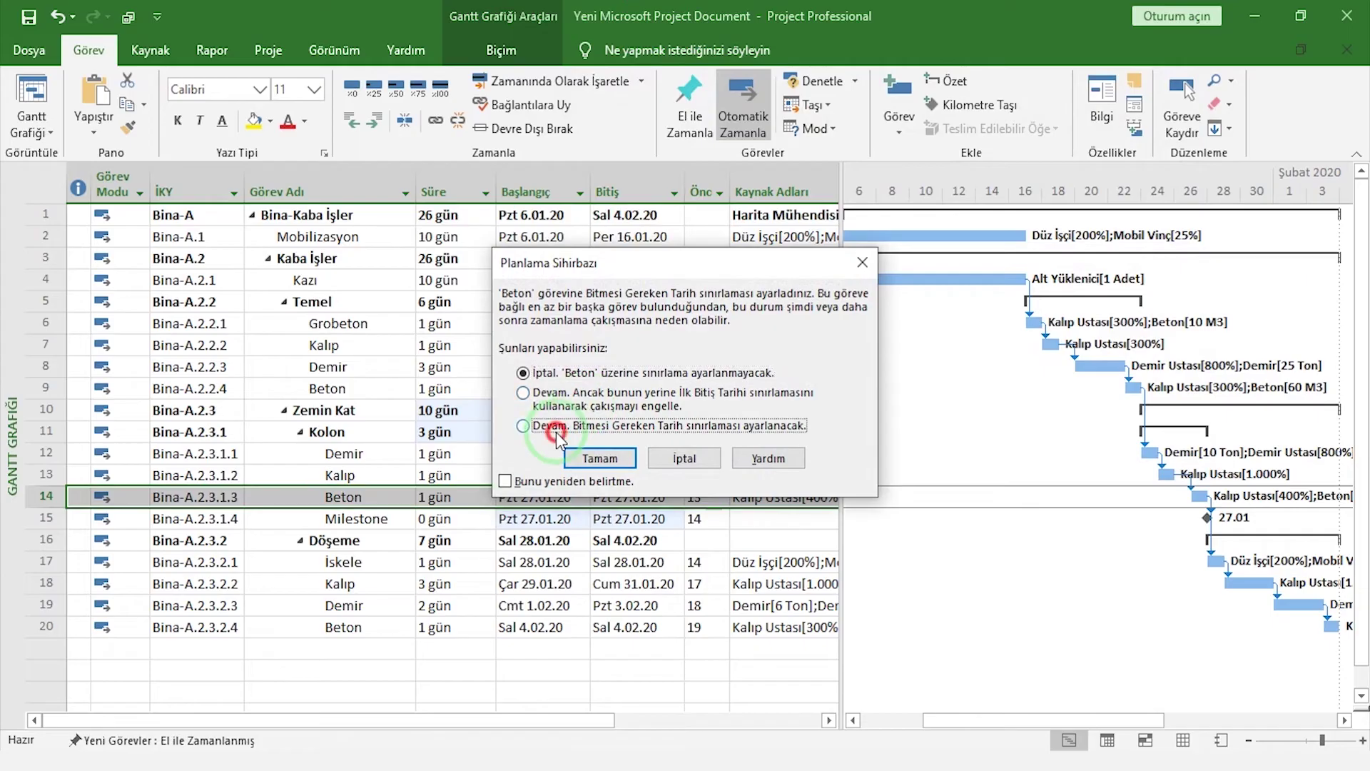
{"action": "left_click", "coordinate": [600, 457]}
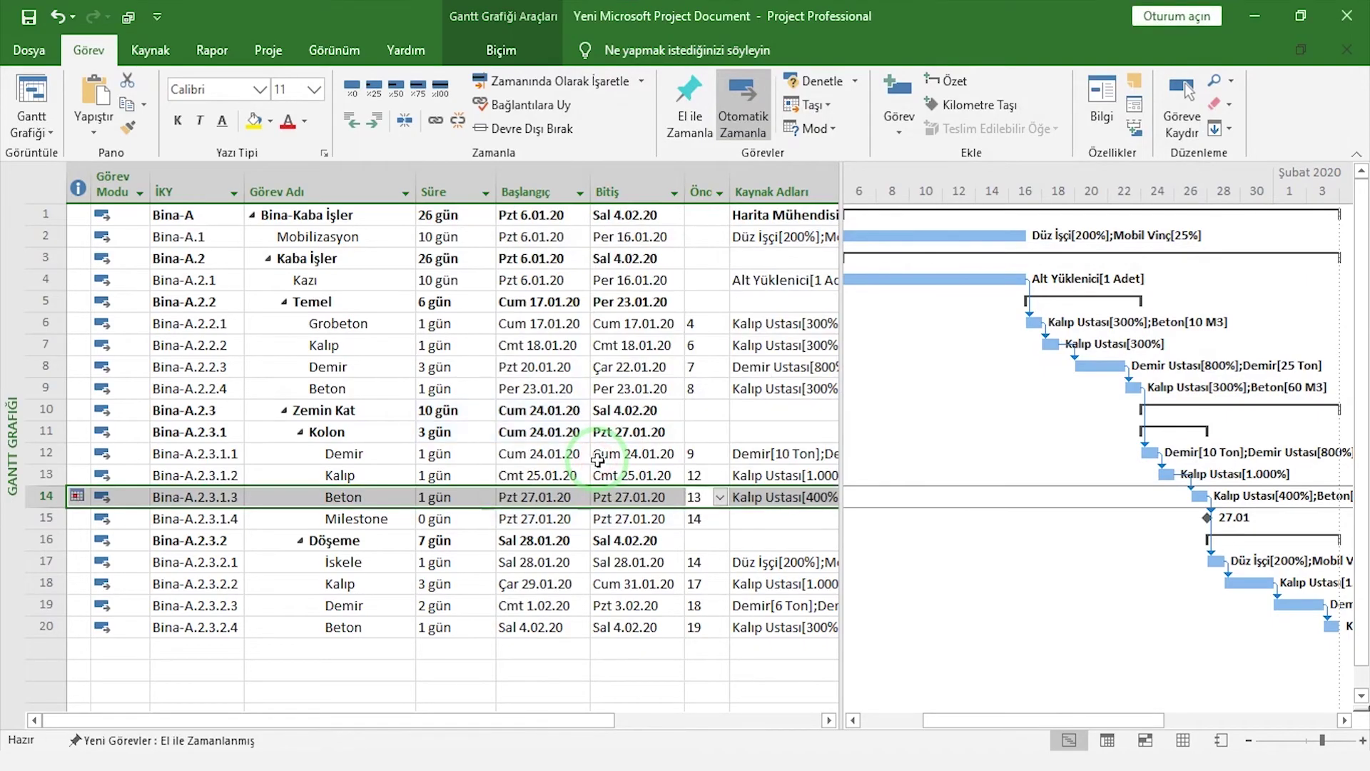
- Show critical tasks and slack on the Gantt chart and fit the entire project to the timescale
{"action": "left_click", "coordinate": [505, 56]}
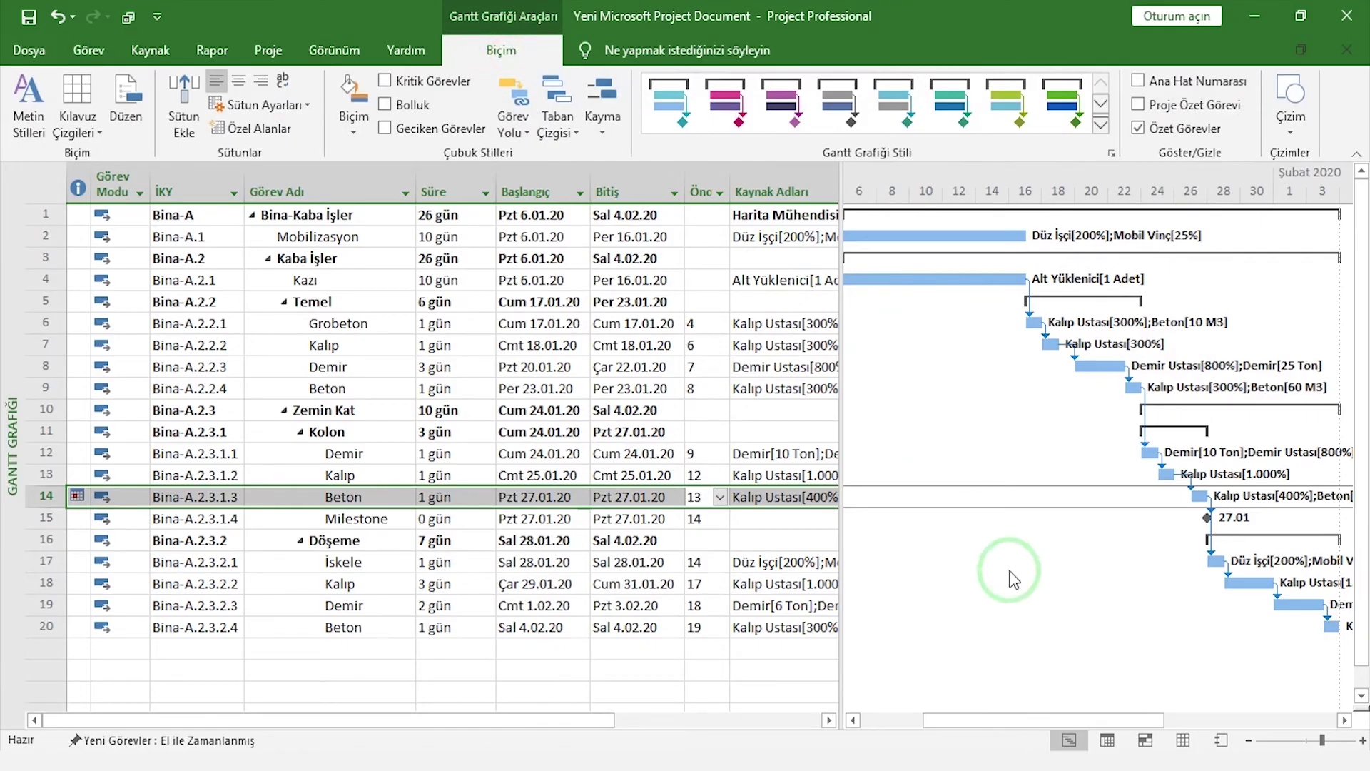
{"action": "left_click", "coordinate": [429, 107]}
{"action": "left_click", "coordinate": [387, 84]}
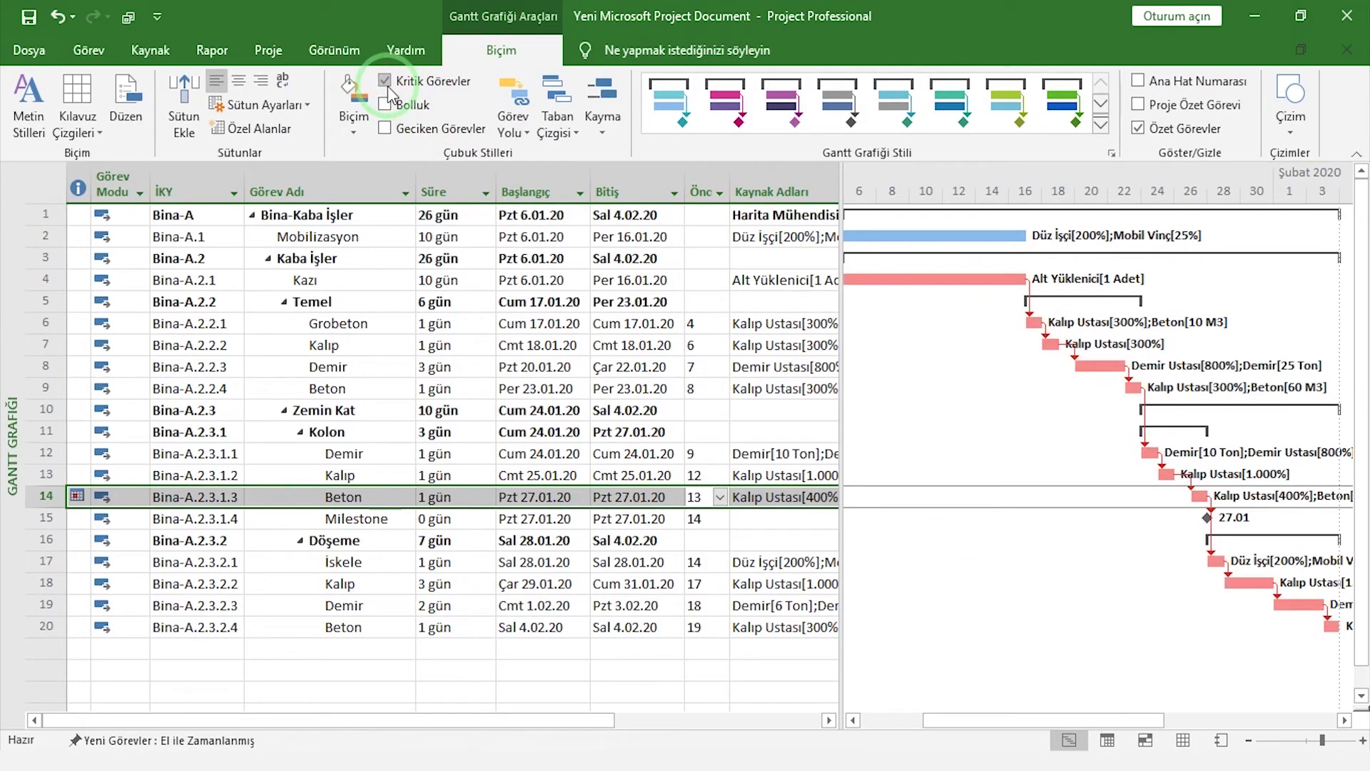
{"action": "left_click", "coordinate": [407, 108]}
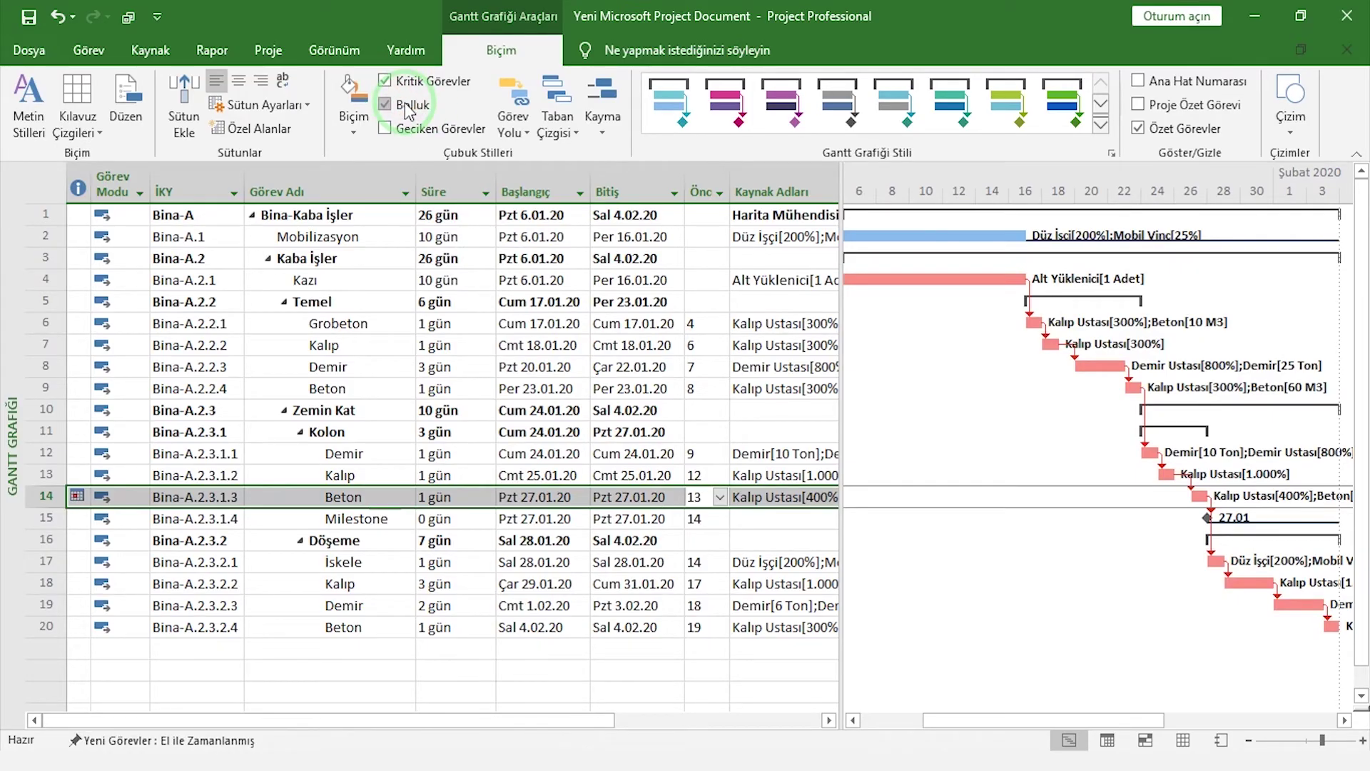
{"action": "left_click", "coordinate": [346, 52]}
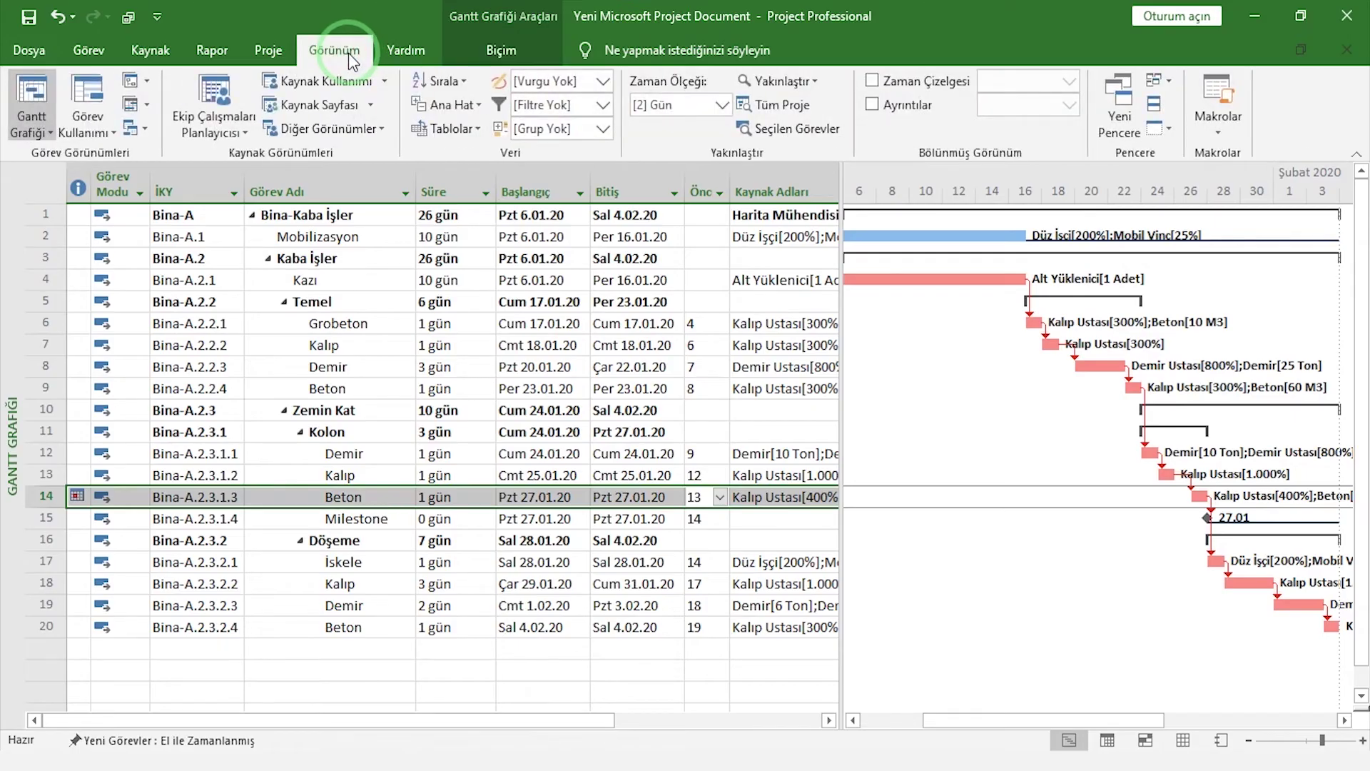
{"action": "left_click", "coordinate": [774, 105]}
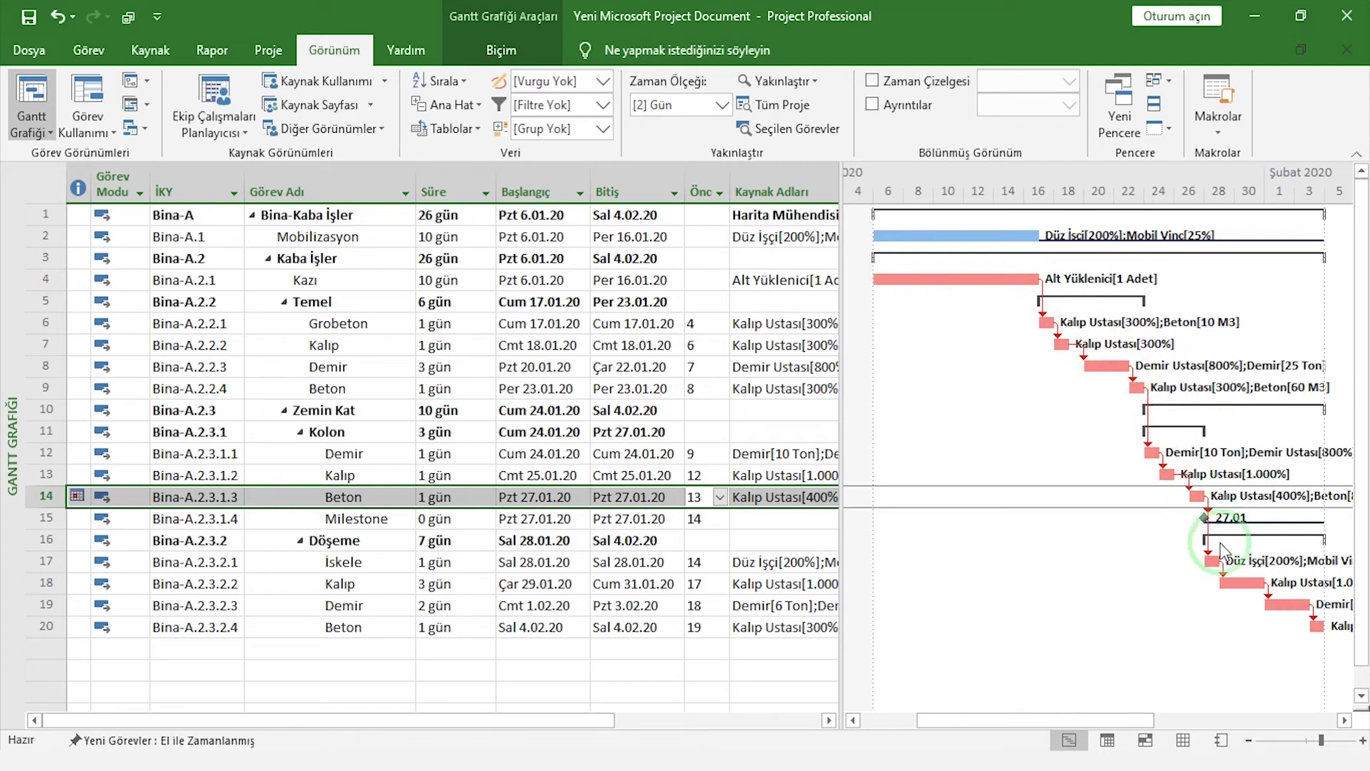
- Switch to the Ağ Diyagramı view and examine the linked task chain from Kazı through Milestone to Döşeme's Beton task
{"action": "left_click", "coordinate": [87, 59]}
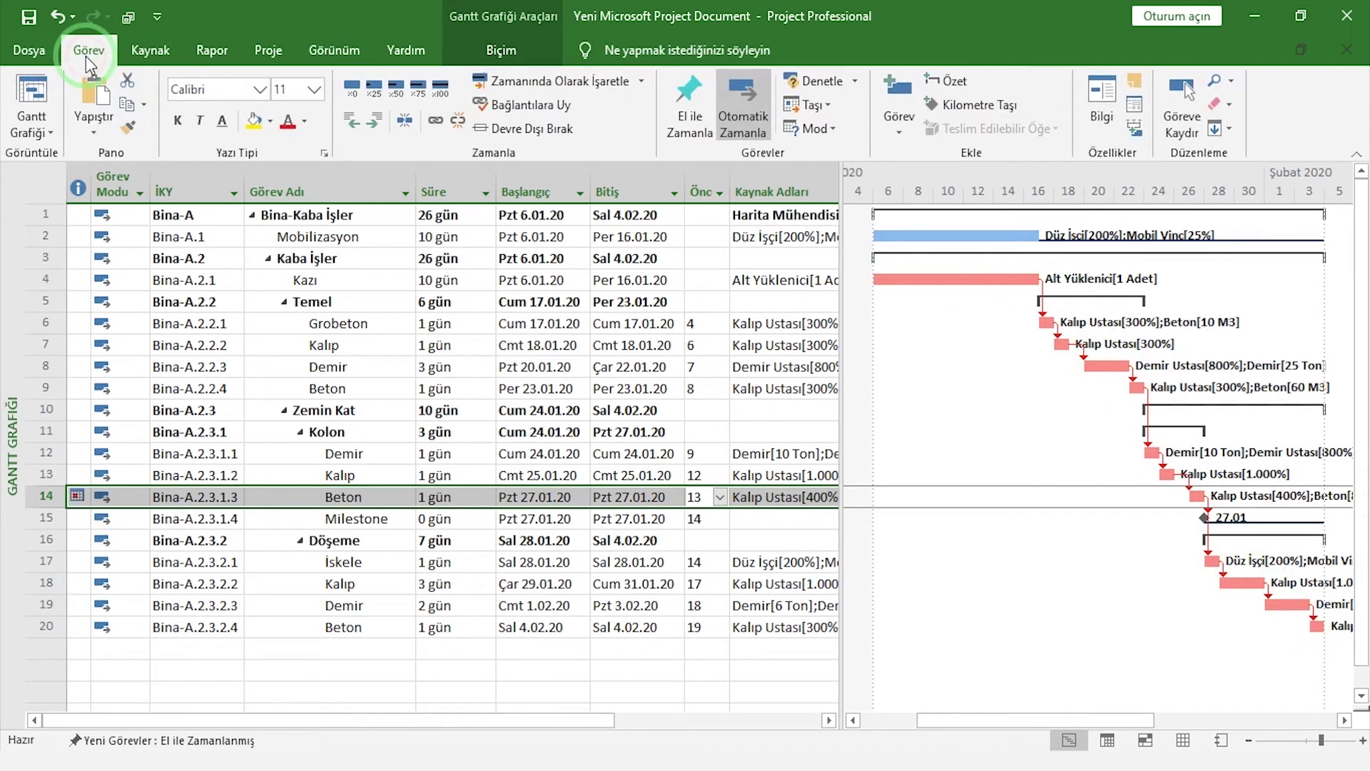
{"action": "left_click", "coordinate": [51, 133]}
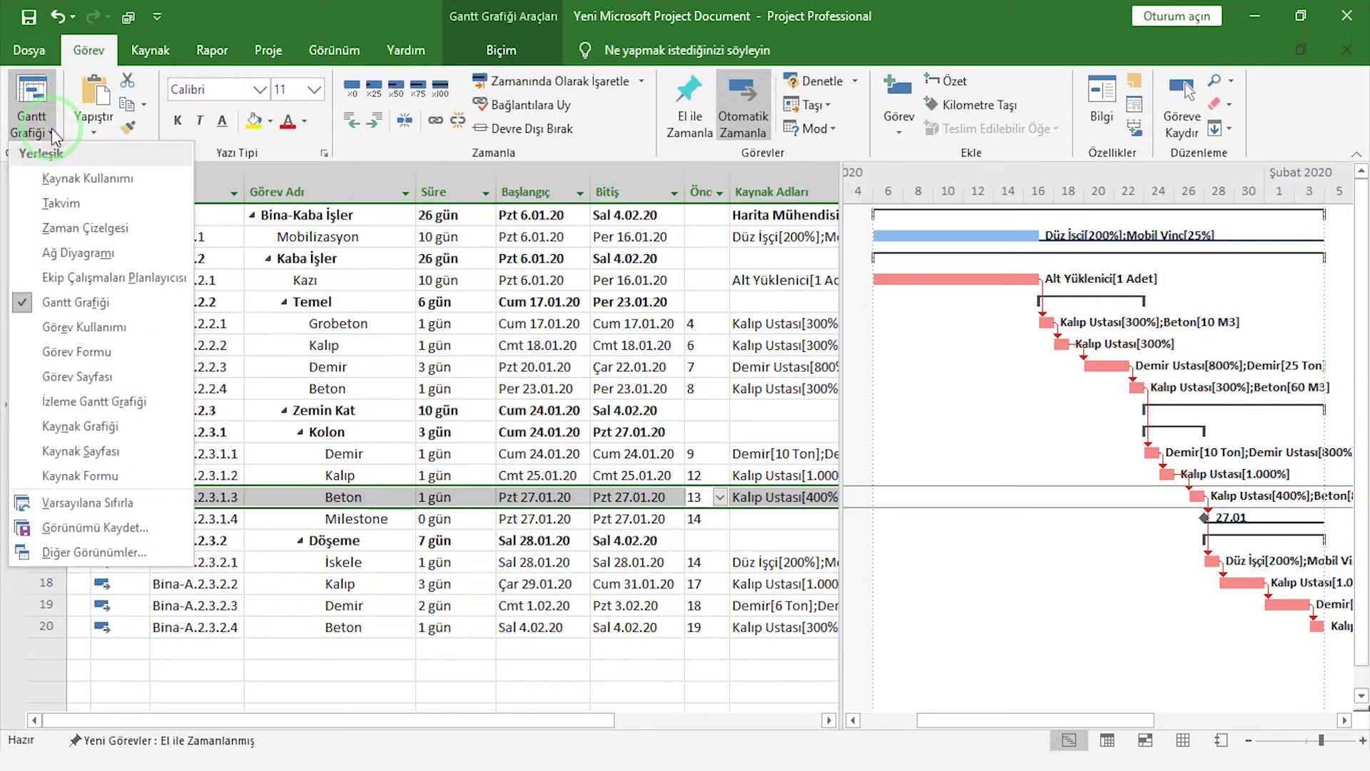
{"action": "left_click", "coordinate": [75, 252]}
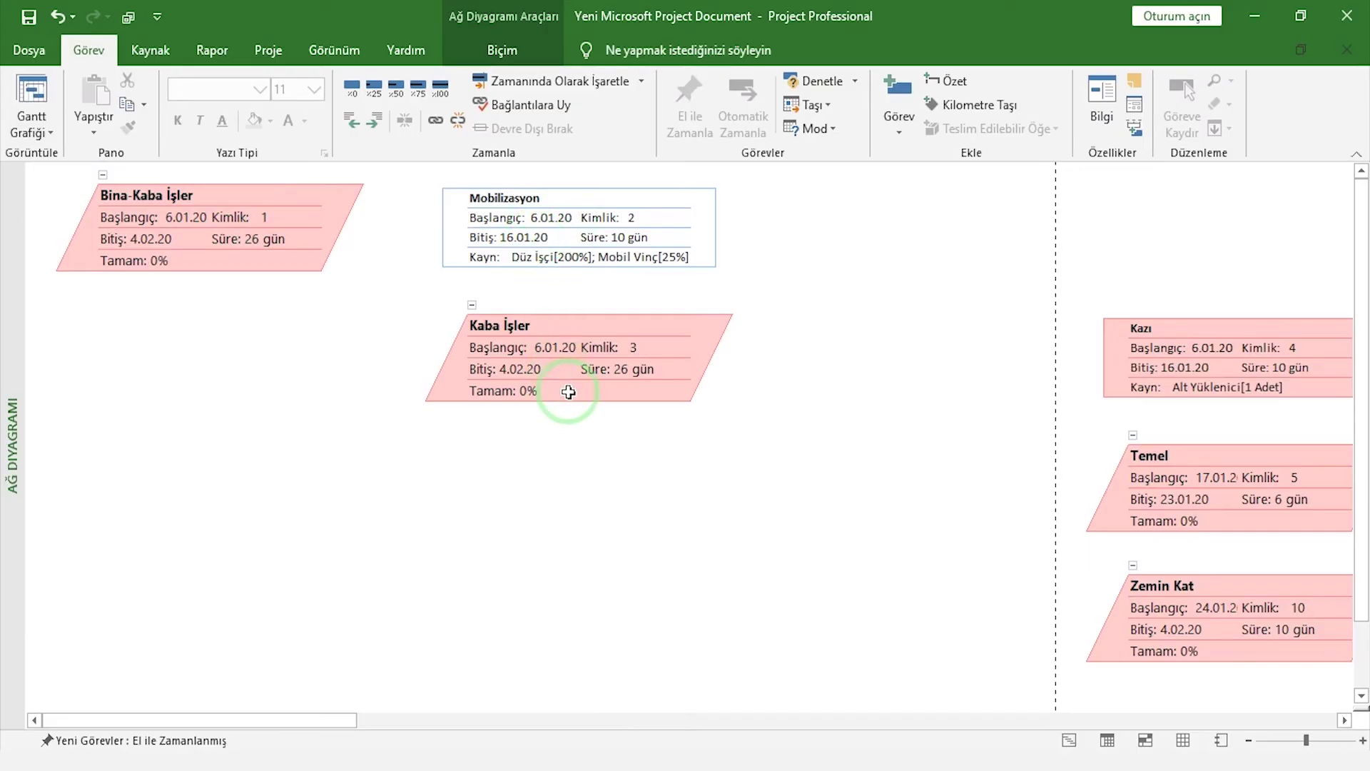
{"action": "left_click_drag", "start_coordinate": [323, 719], "coordinate": [493, 722]}
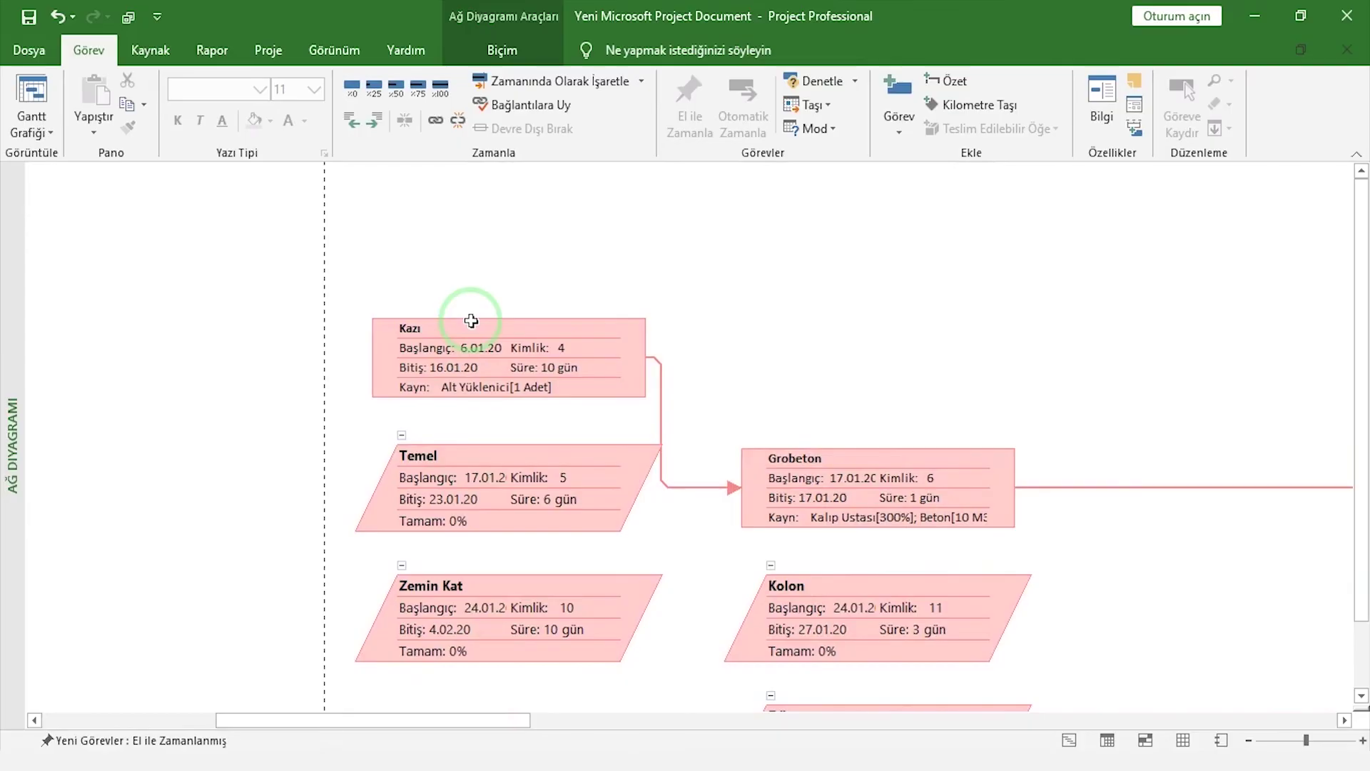
{"action": "left_click_drag", "start_coordinate": [1362, 360], "coordinate": [1363, 426]}
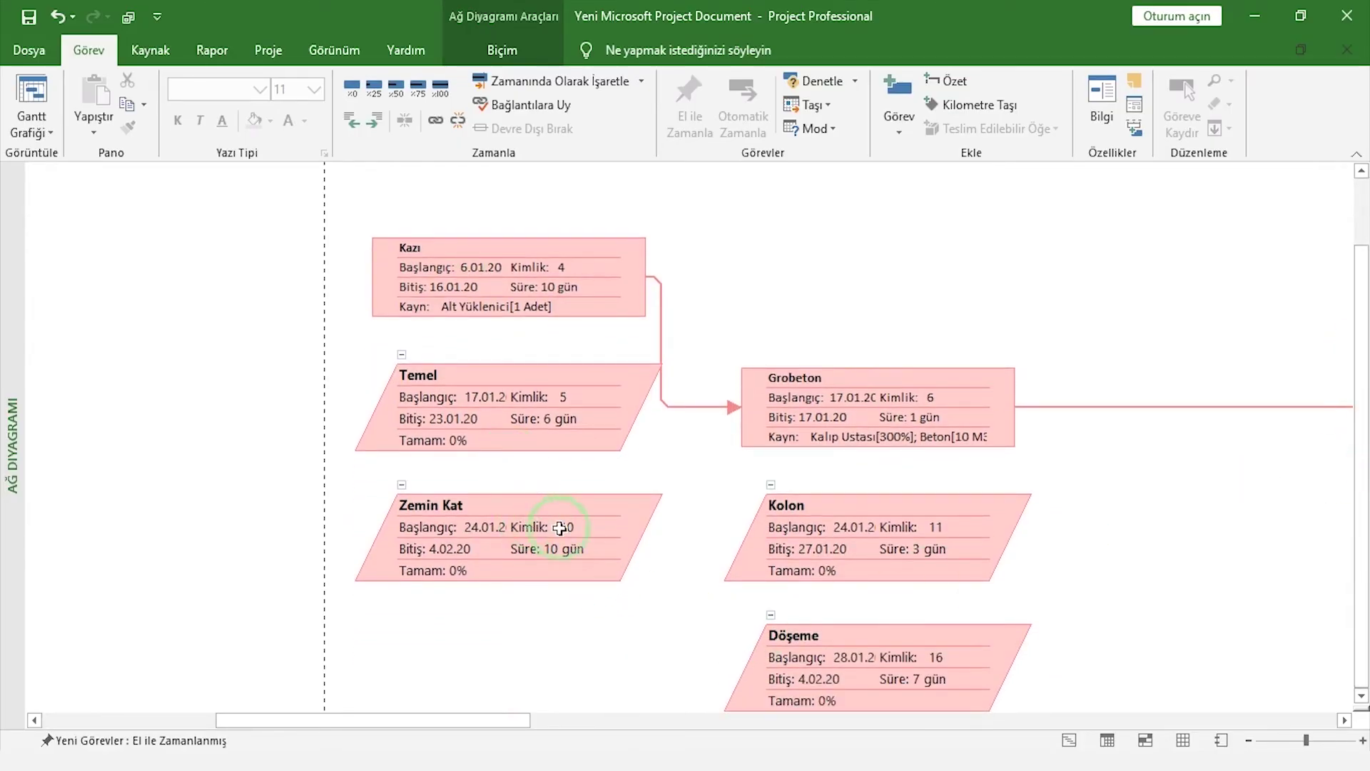
{"action": "left_click_drag", "start_coordinate": [507, 720], "coordinate": [1056, 727]}
{"action": "left_click", "coordinate": [992, 566]}
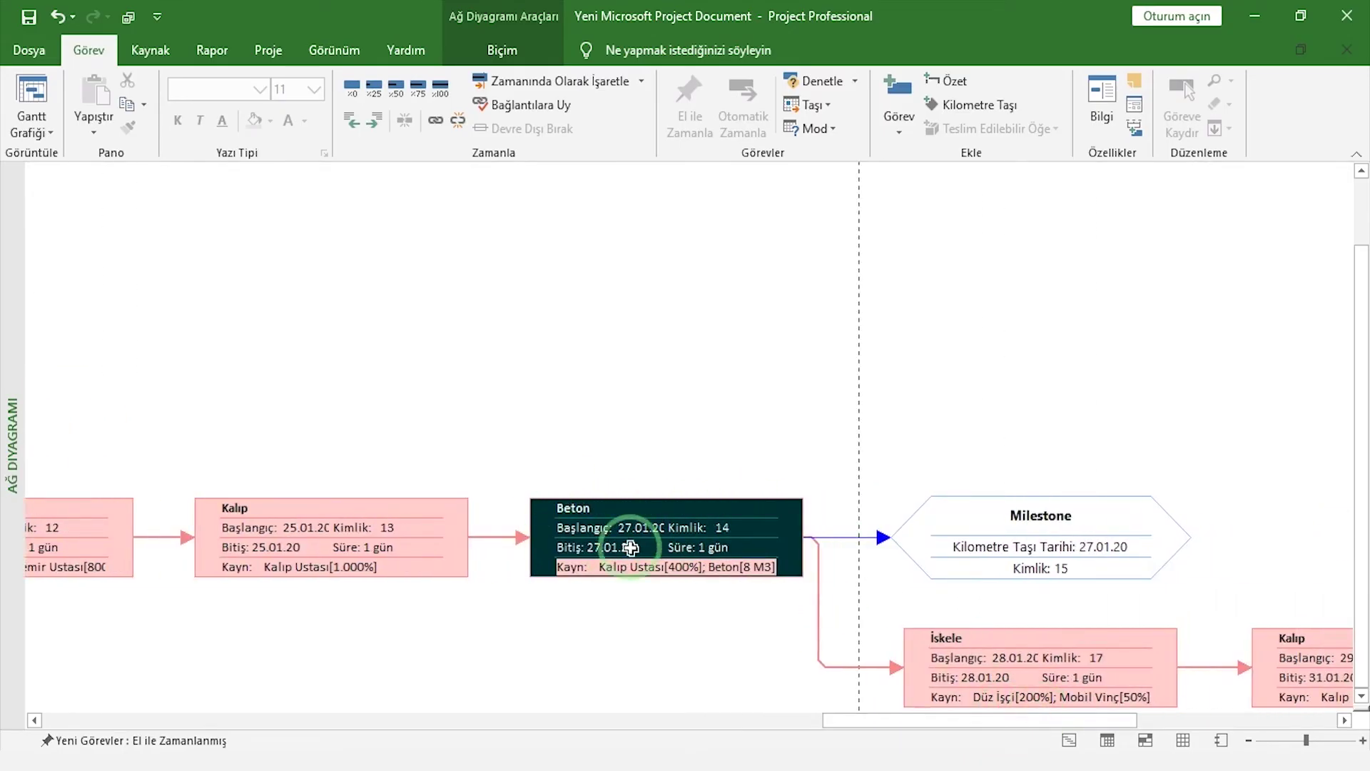
{"action": "left_click_drag", "start_coordinate": [859, 721], "coordinate": [1063, 720]}
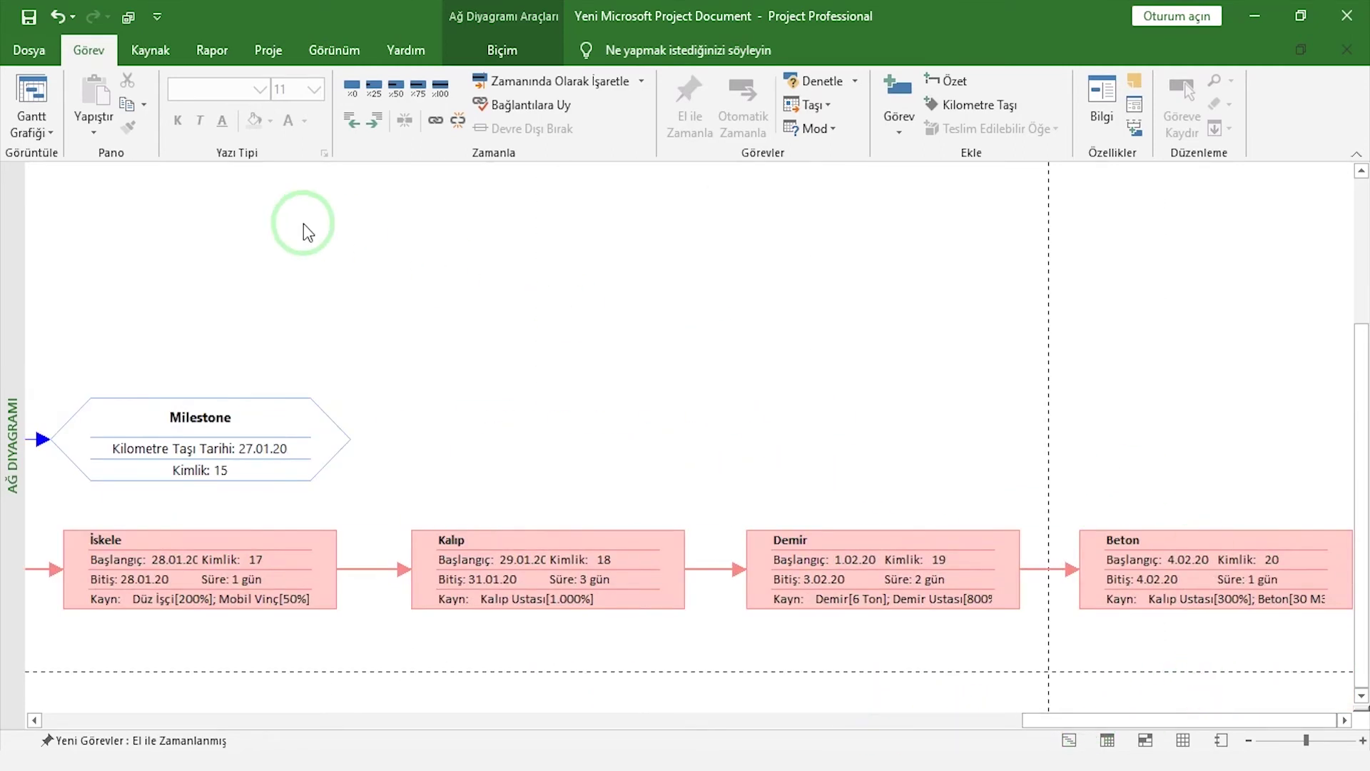
{"action": "left_click", "coordinate": [865, 406]}
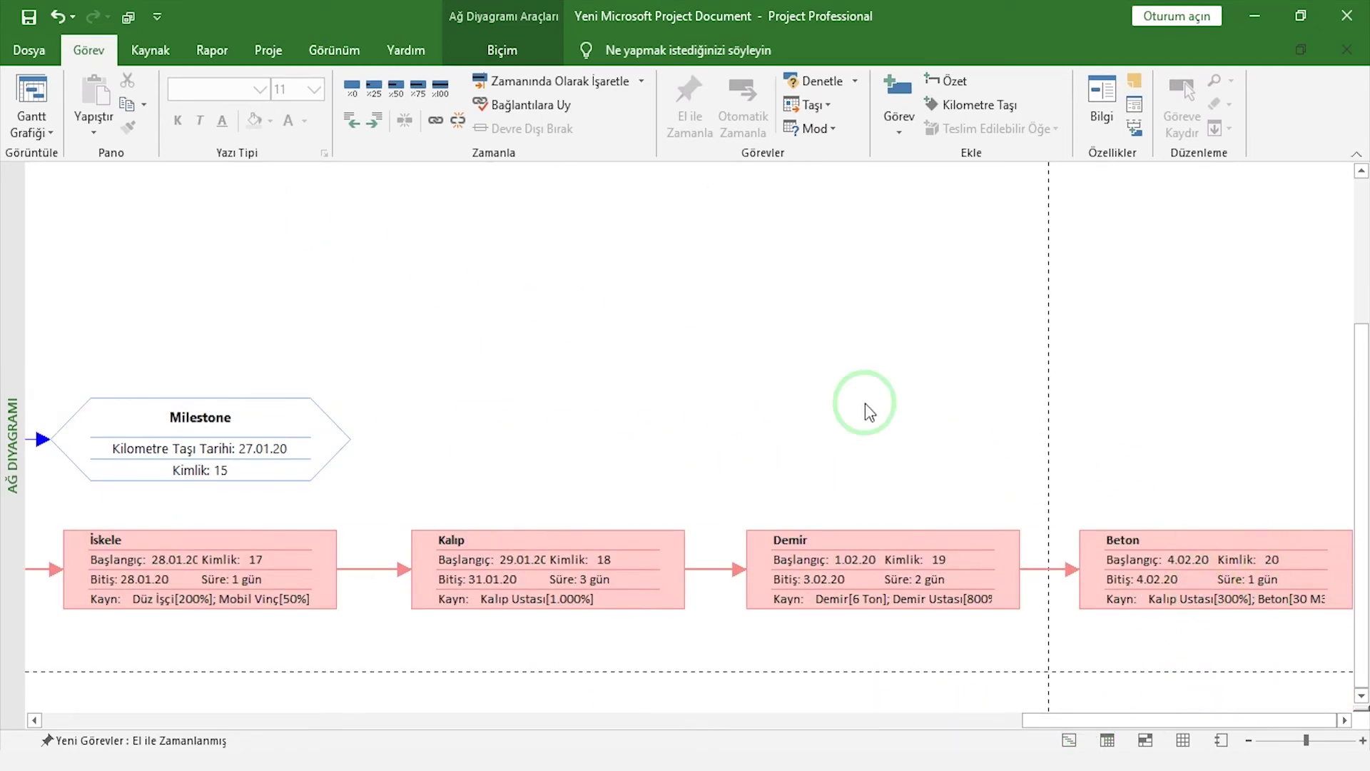
- Switch to the İzleme Gantt Grafiği view and fit the entire project to its timescale
{"action": "left_click", "coordinate": [51, 109]}
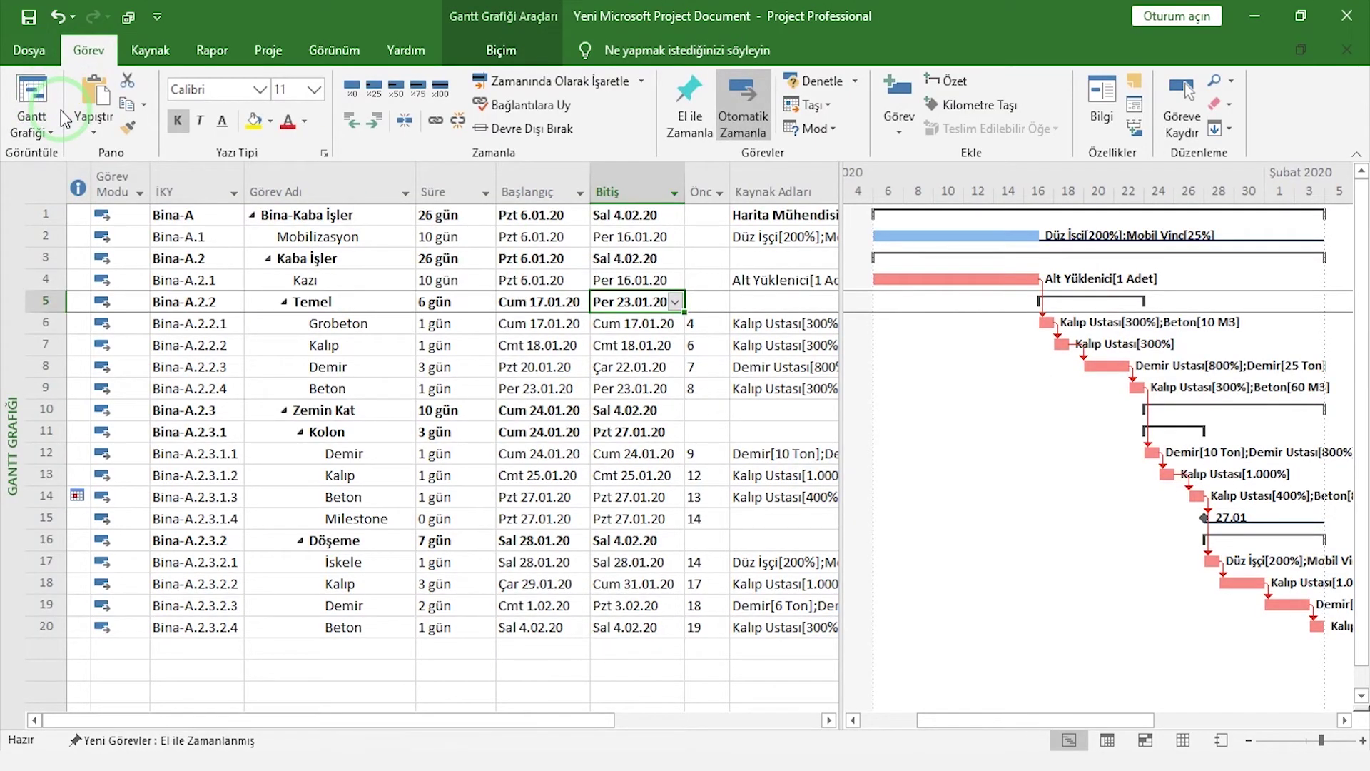
{"action": "left_click", "coordinate": [51, 130]}
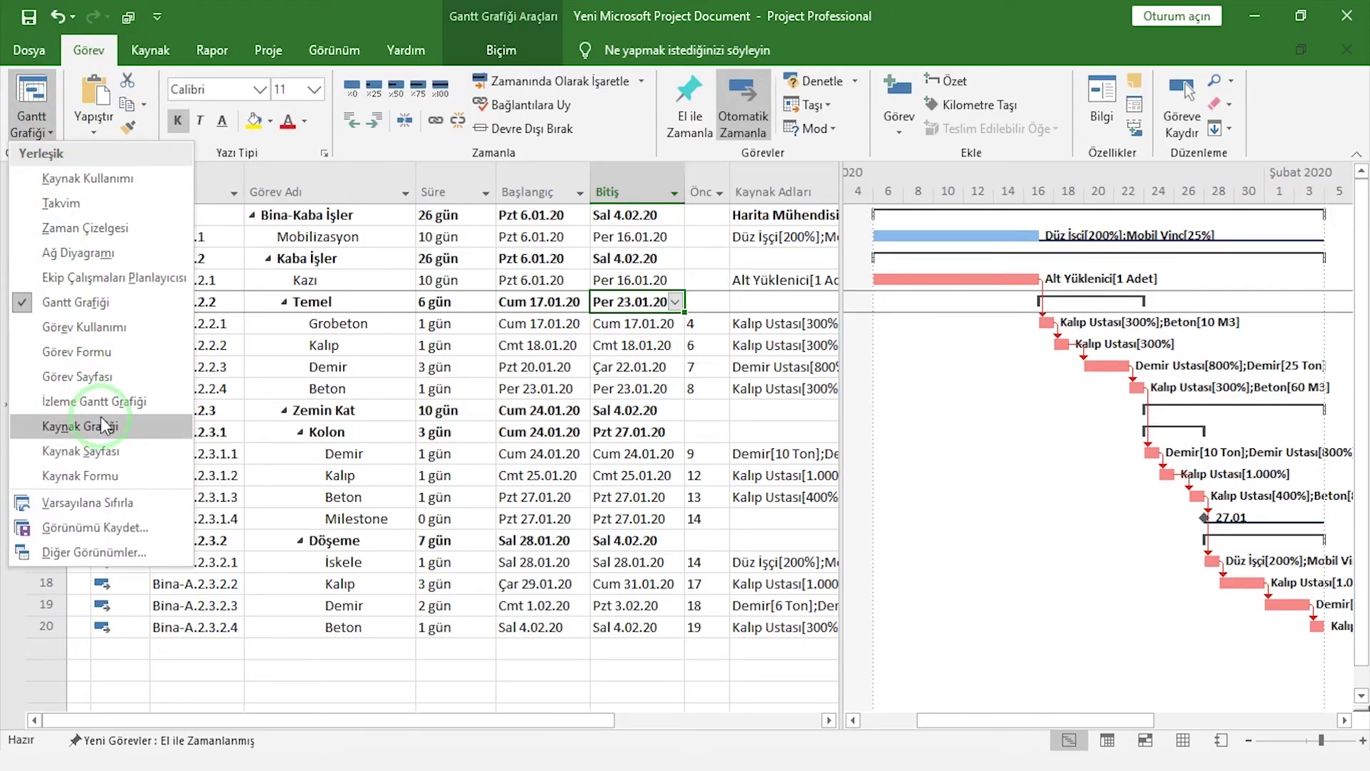
{"action": "left_click", "coordinate": [100, 401]}
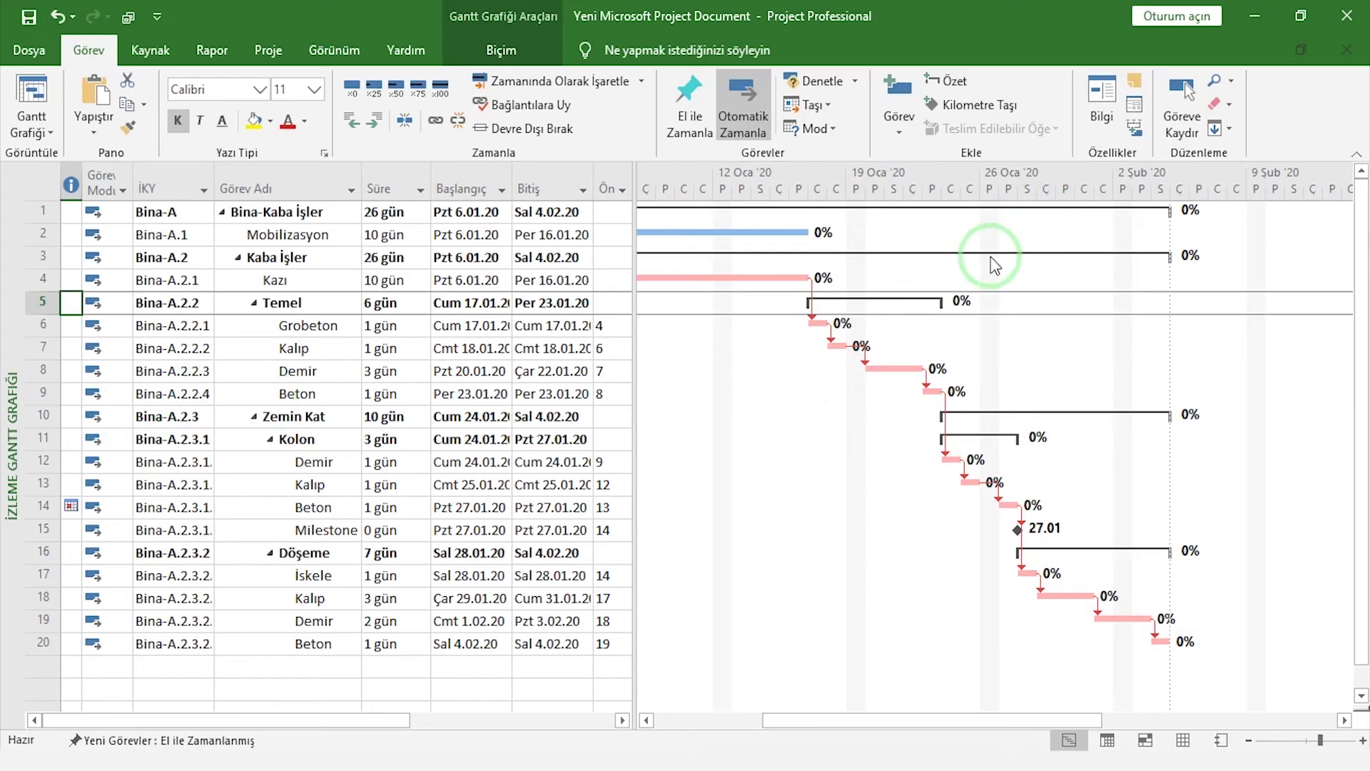
{"action": "left_click", "coordinate": [334, 50]}
{"action": "left_click", "coordinate": [787, 107]}
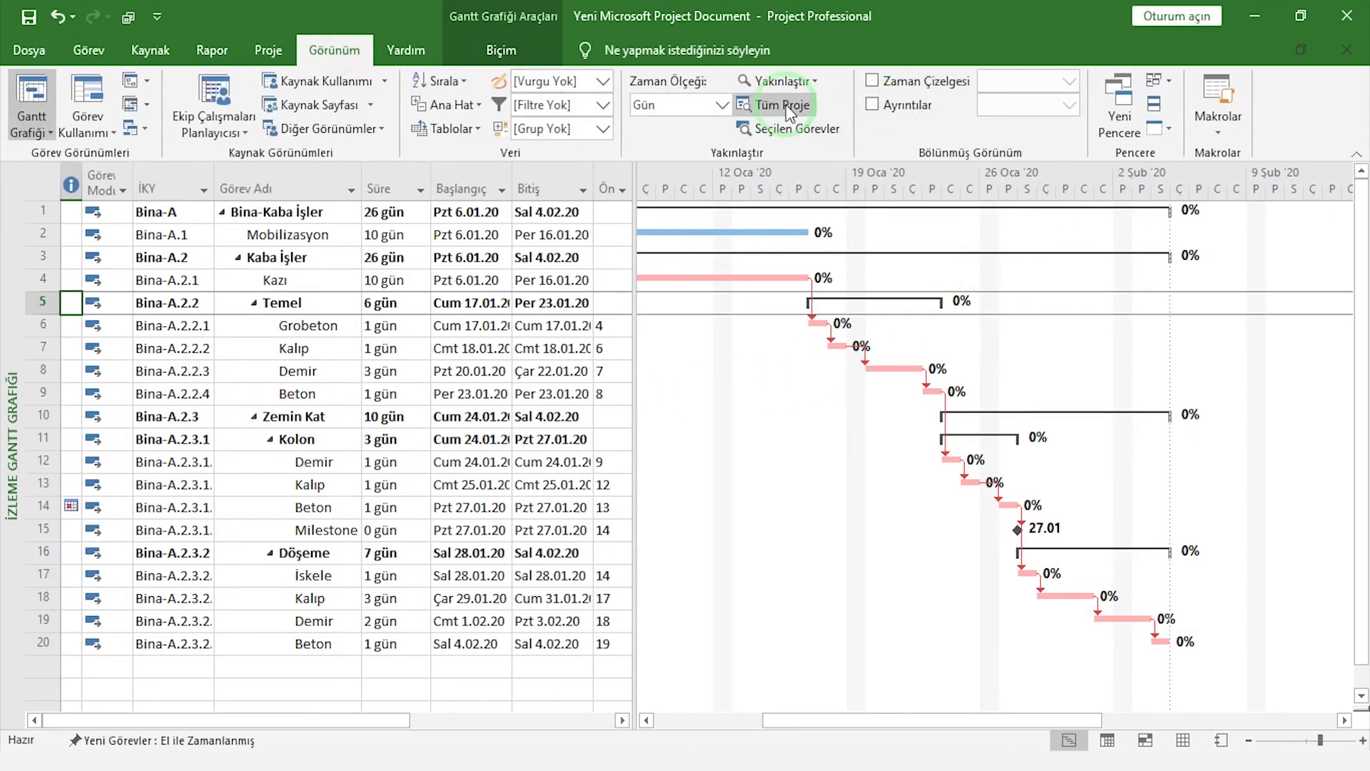
{"action": "left_click", "coordinate": [718, 305]}
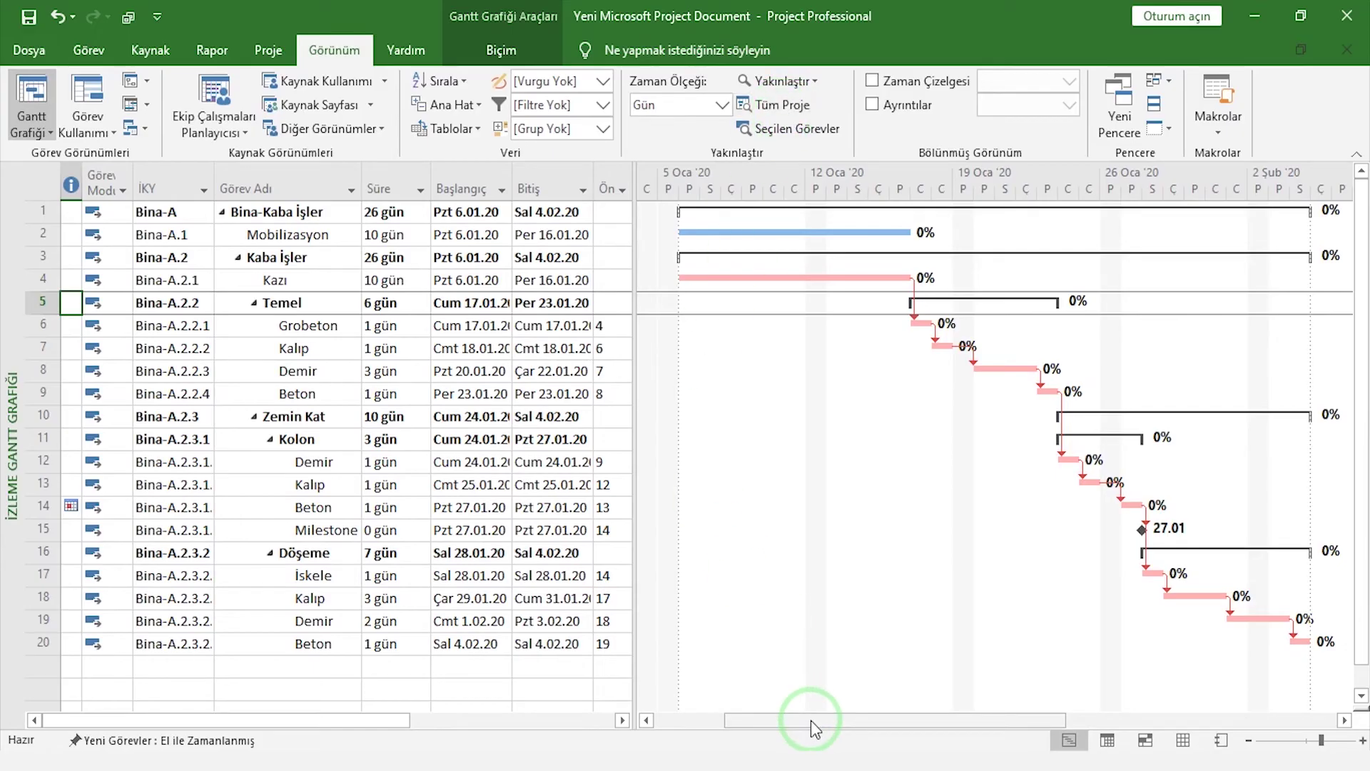
{"action": "left_click_drag", "start_coordinate": [811, 720], "coordinate": [827, 727]}
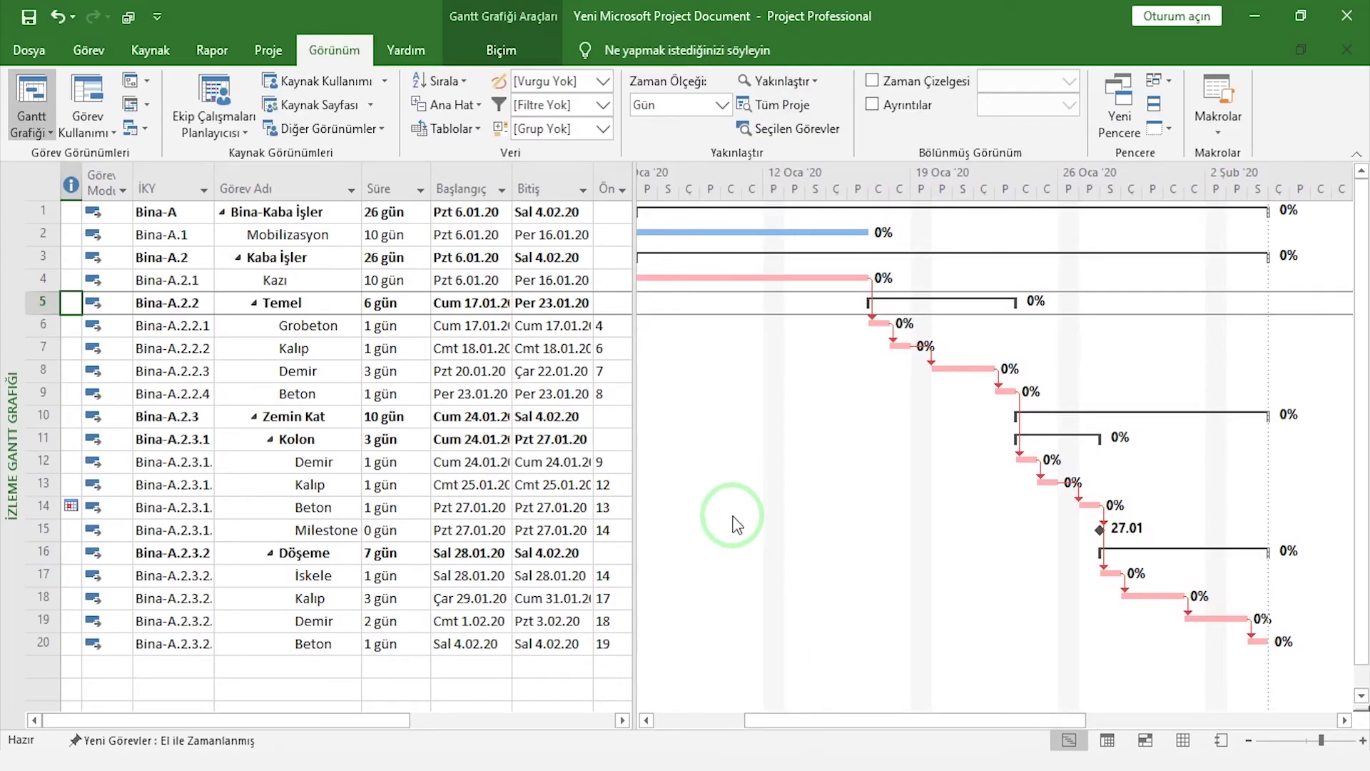
- Set the baseline Taban Çizgisi for the entire project
{"action": "left_click", "coordinate": [286, 50]}
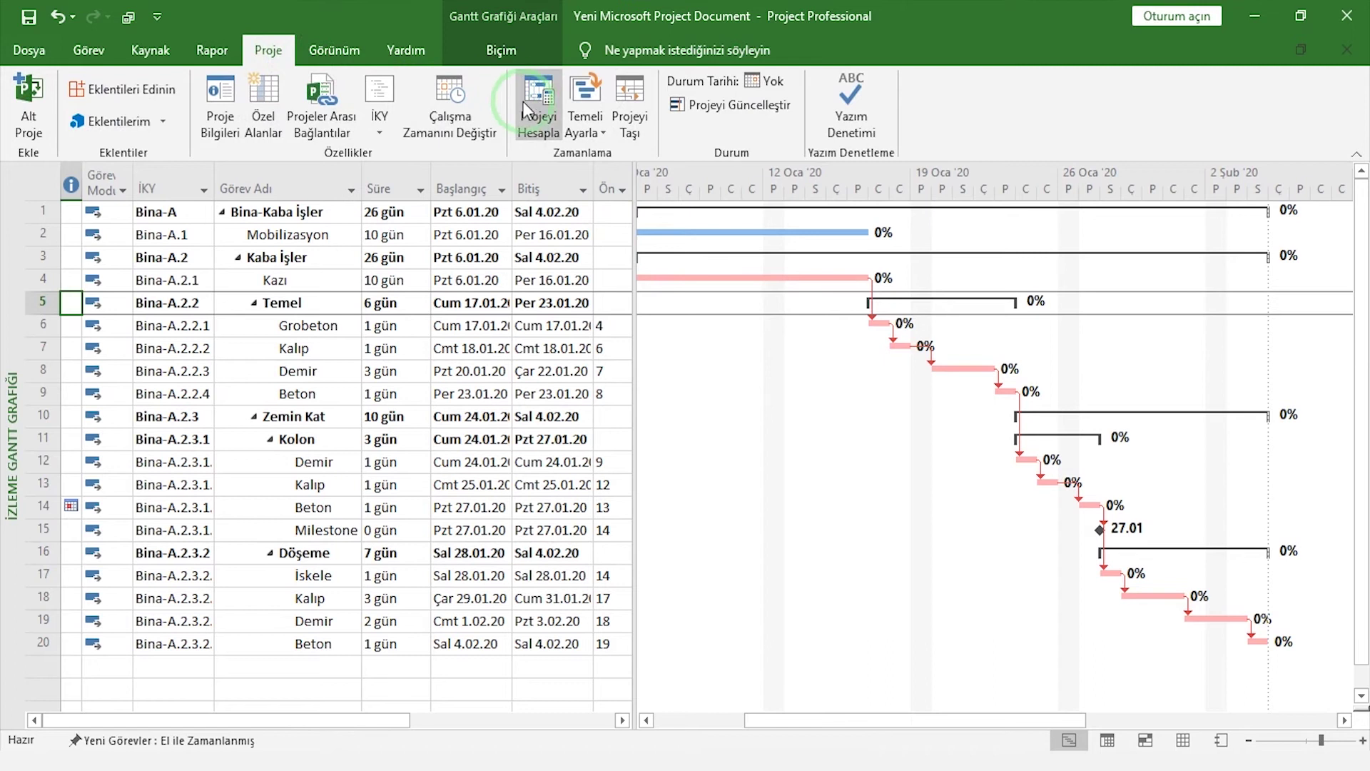
{"action": "left_click", "coordinate": [580, 134]}
{"action": "left_click", "coordinate": [603, 160]}
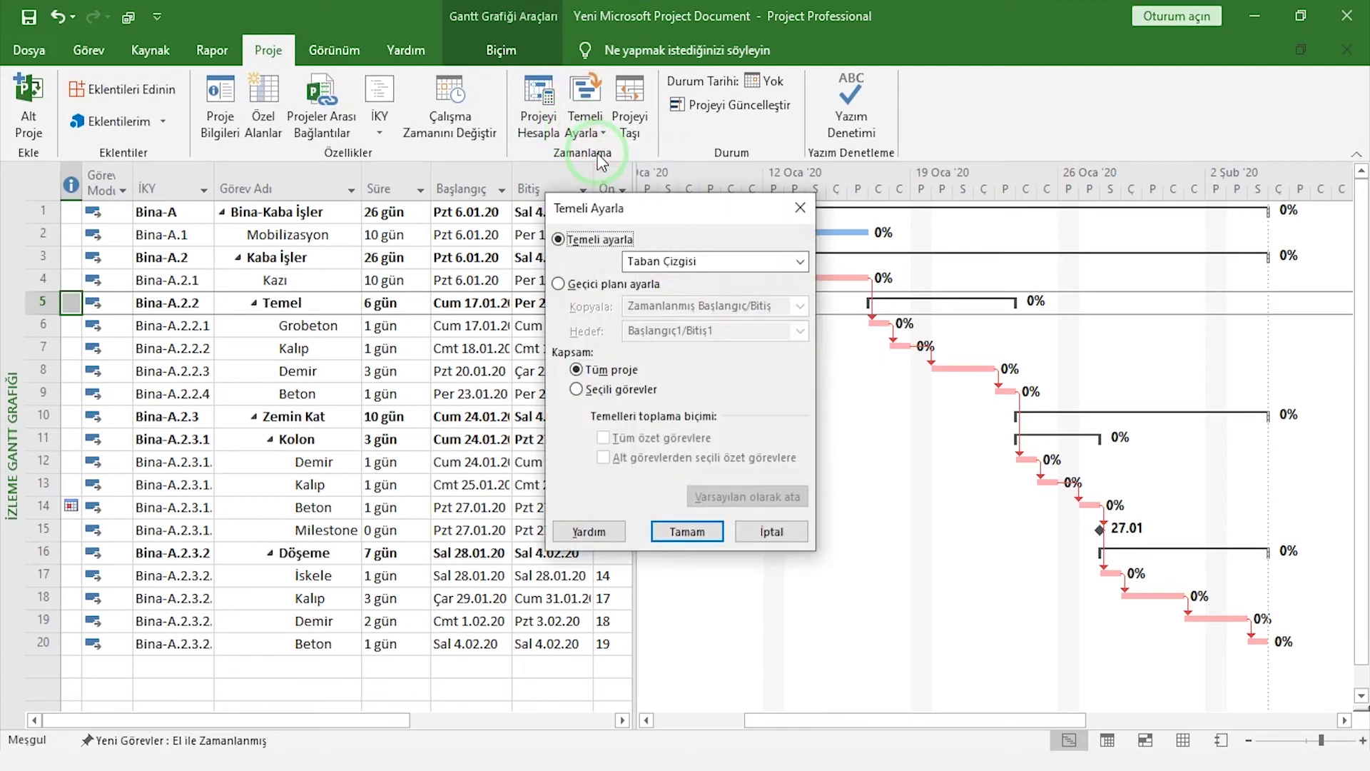
{"action": "left_click", "coordinate": [683, 532]}
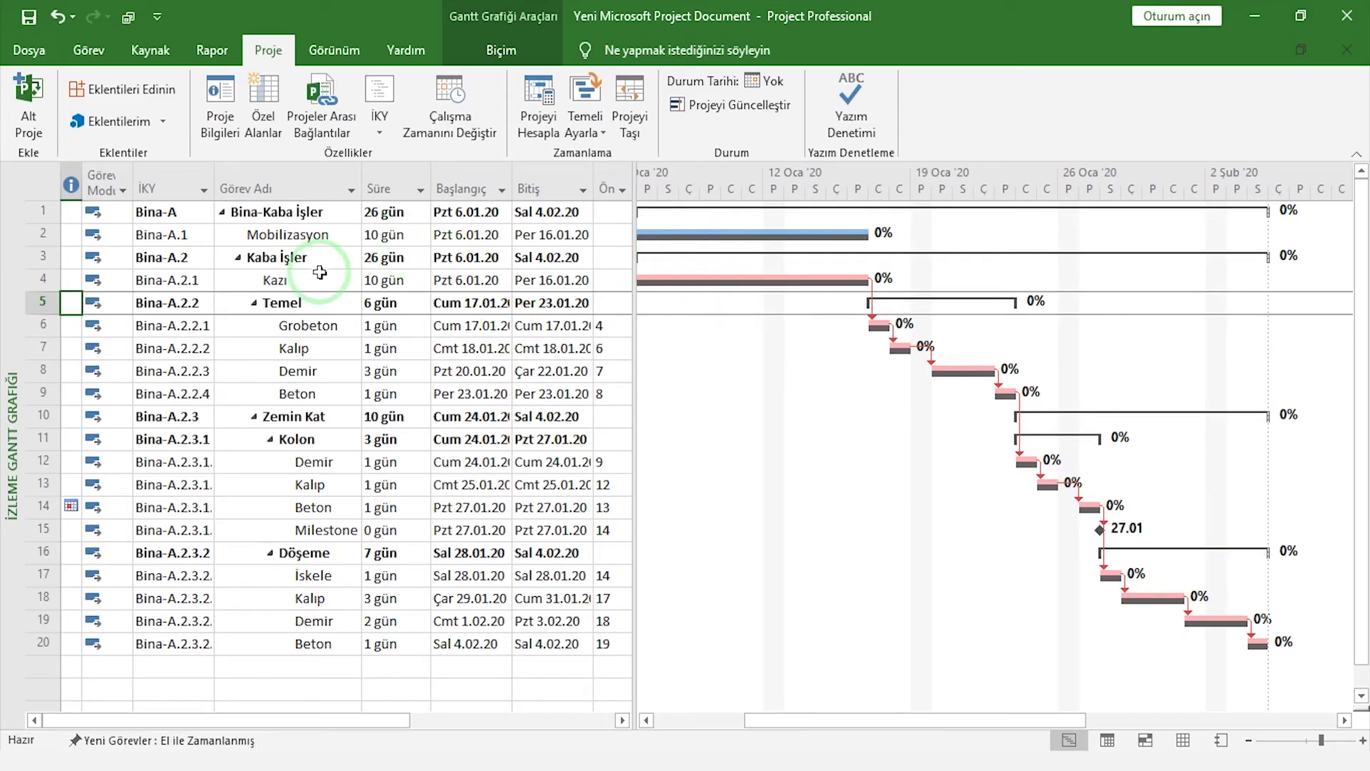
- Select the Kazı task in the tracking Gantt table
{"action": "left_click", "coordinate": [275, 280]}
{"action": "left_click", "coordinate": [100, 54]}
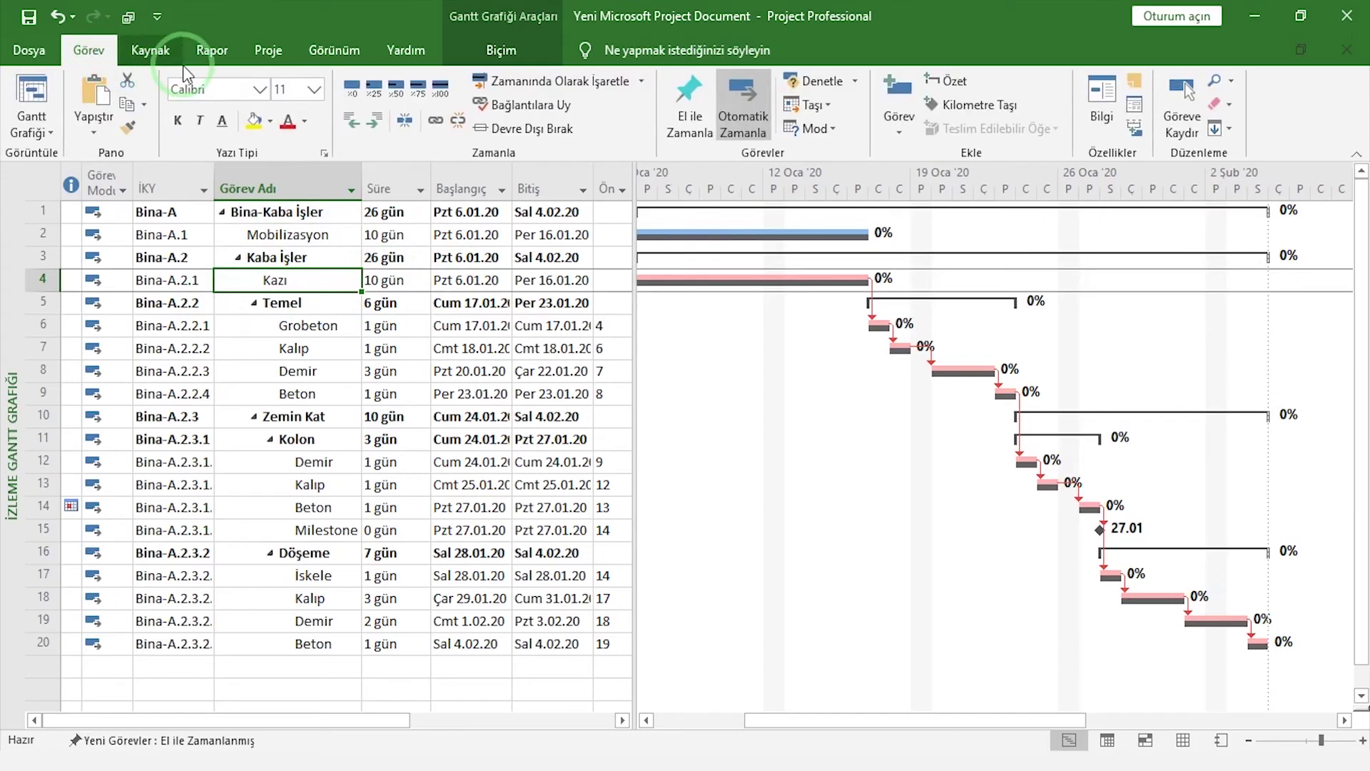